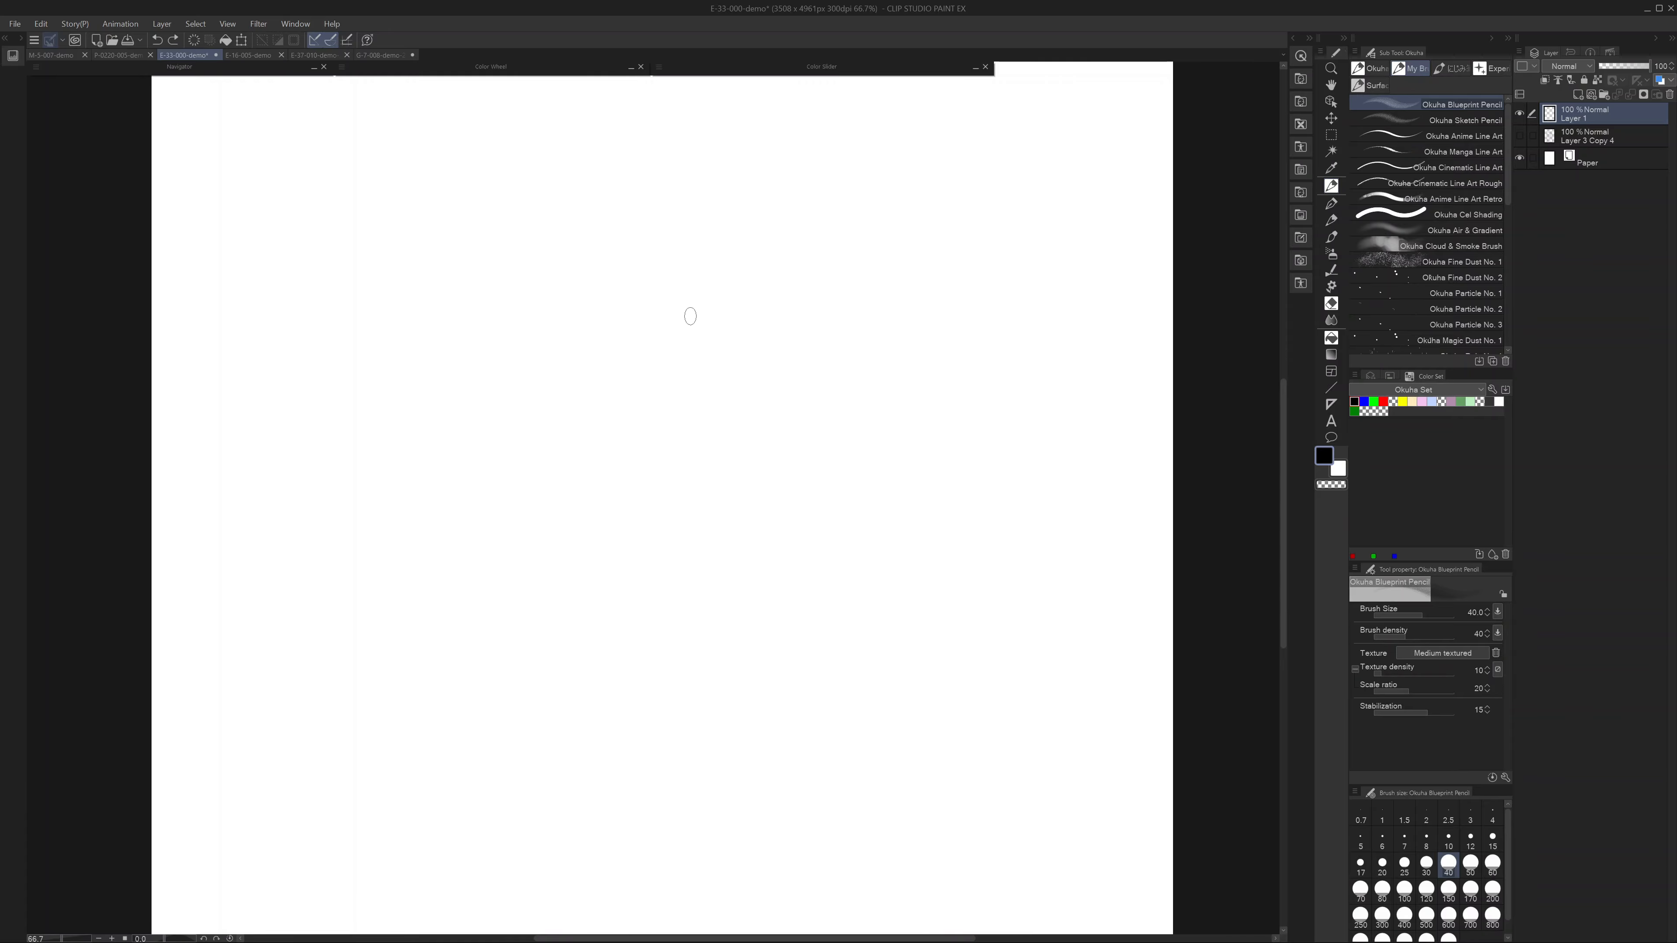
# - Draw a thin arch with a reduced Okuha Blueprint Pencil, restore its size to 40, and add a thicker stroke down from the arch's end
pyautogui.press('[')
pyautogui.press('[')
pyautogui.press('[')
pyautogui.moveTo(558, 385)
pyautogui.mouseDown()
pyautogui.moveTo(595, 338)
pyautogui.moveTo(743, 547)
pyautogui.mouseUp()
pyautogui.press(']')
pyautogui.press(']')
pyautogui.press(']')
pyautogui.moveTo(780, 369); pyautogui.dragTo(737, 547)
pyautogui.scroll(-1, 787, 384)
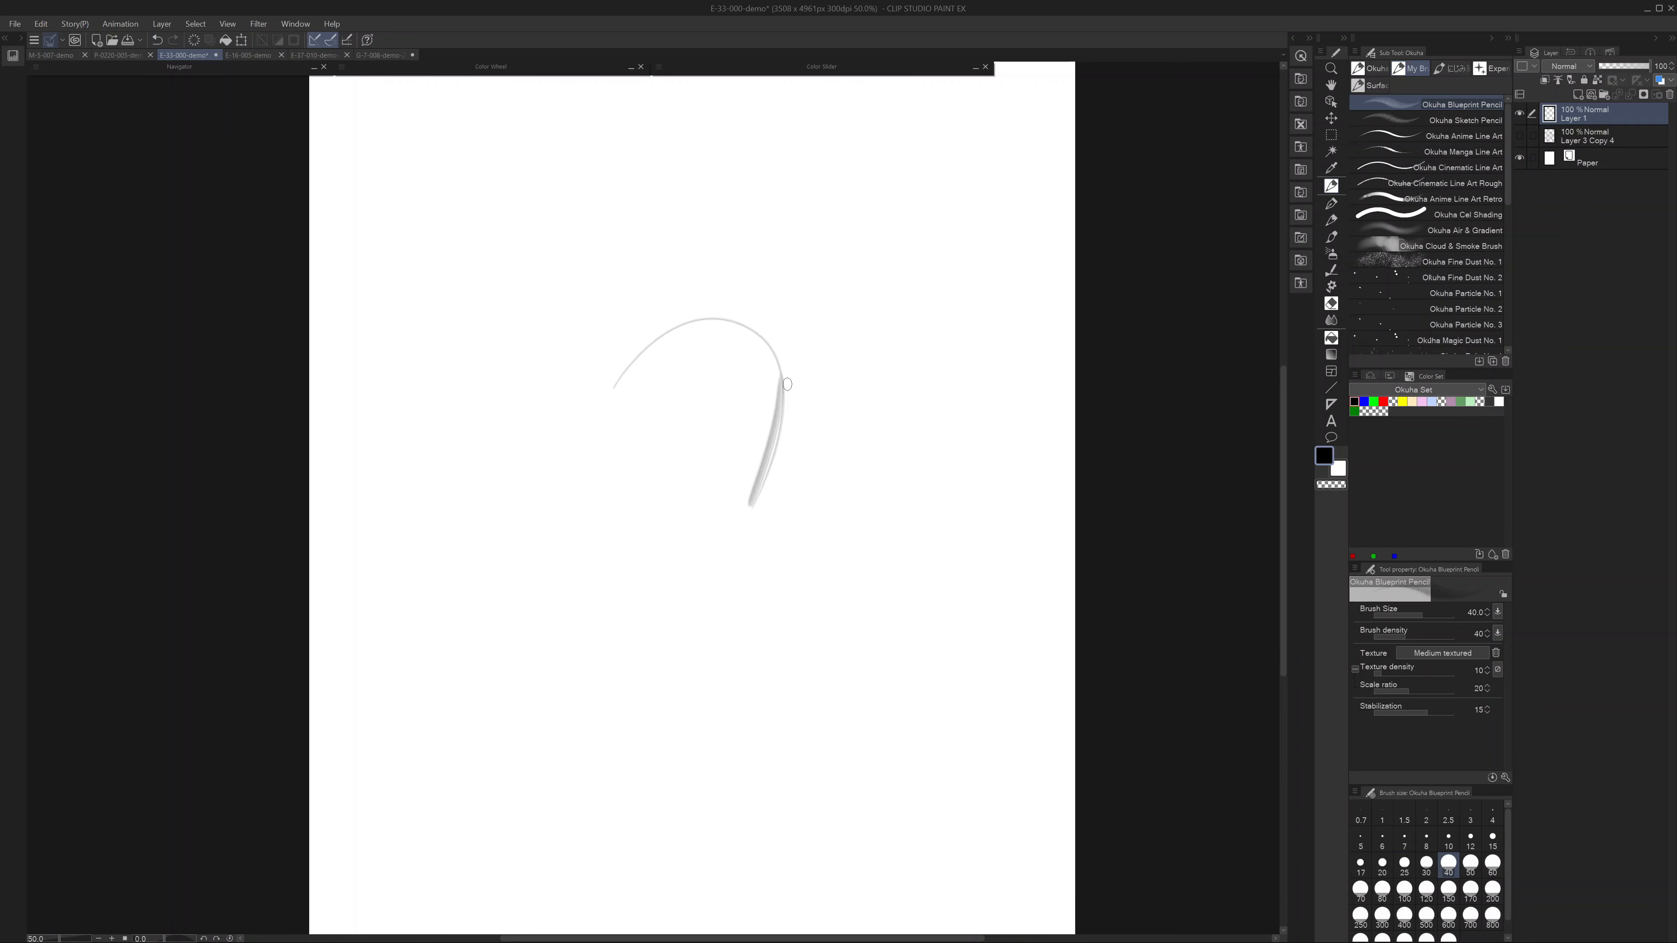
# - Layer more sweeping pencil test strokes around the arch, forming a large loop, a darkened stem, a hump and an inner hook
pyautogui.scroll(2, 777, 403)
pyautogui.moveTo(370, 383); pyautogui.dragTo(710, 681)
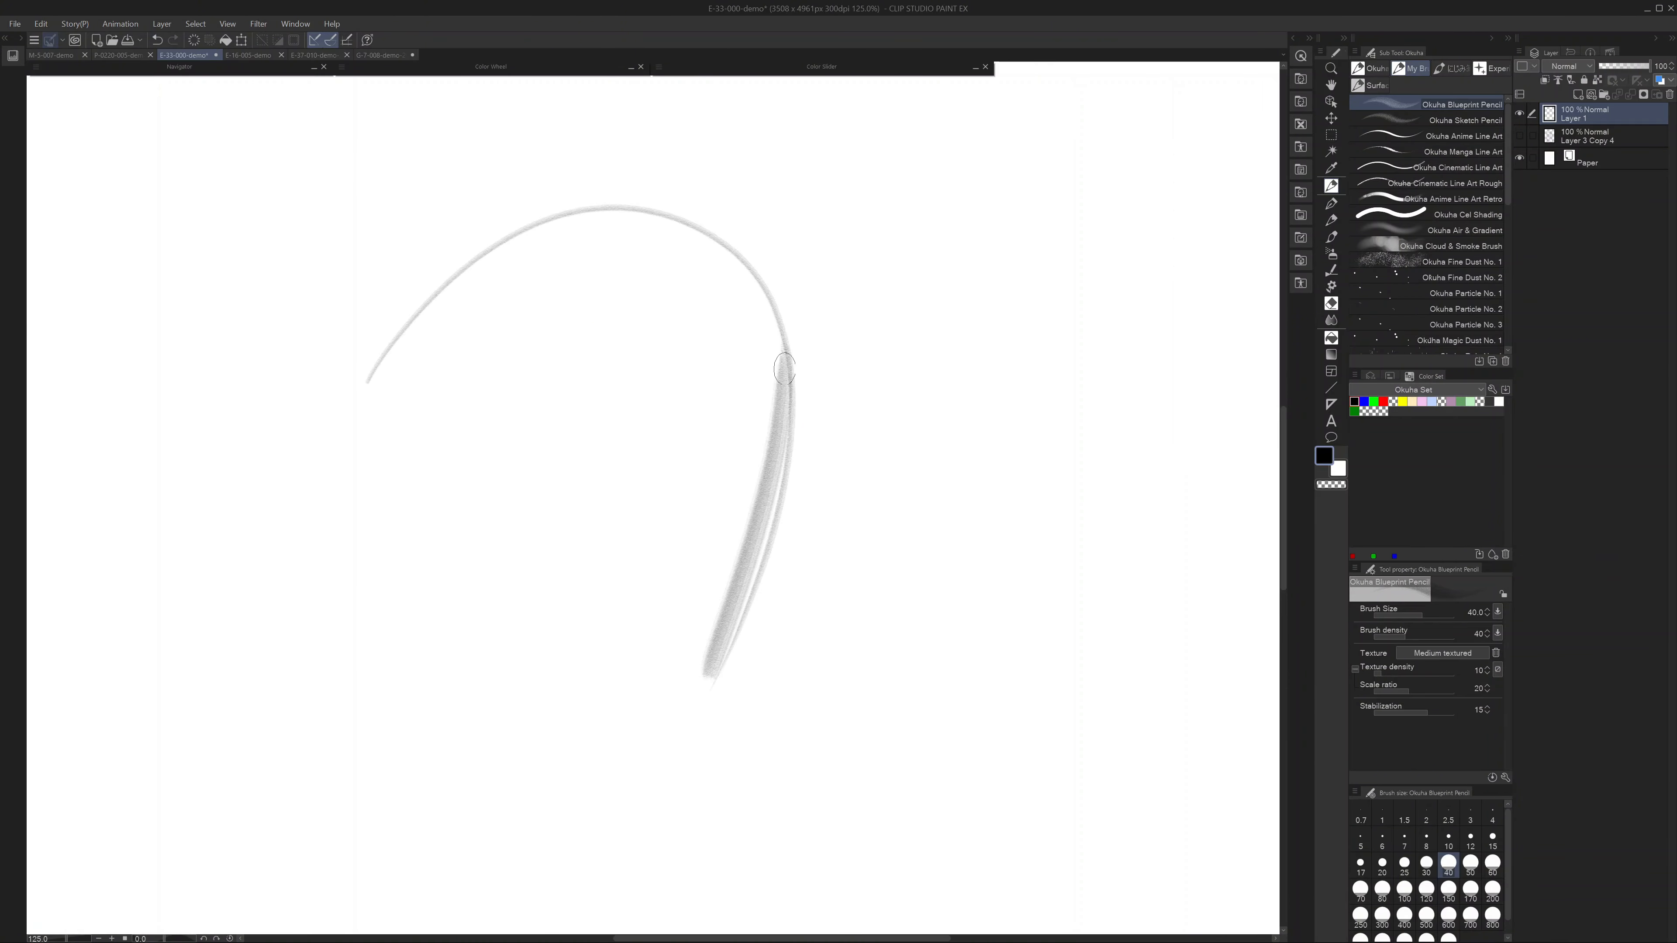
pyautogui.hotkey('ctrl', 'z')
pyautogui.moveTo(785, 362); pyautogui.dragTo(723, 629)
pyautogui.moveTo(780, 431); pyautogui.dragTo(698, 758)
pyautogui.moveTo(779, 486)
pyautogui.mouseDown()
pyautogui.moveTo(882, 274)
pyautogui.moveTo(890, 582)
pyautogui.mouseUp()
pyautogui.moveTo(617, 223); pyautogui.dragTo(738, 543)
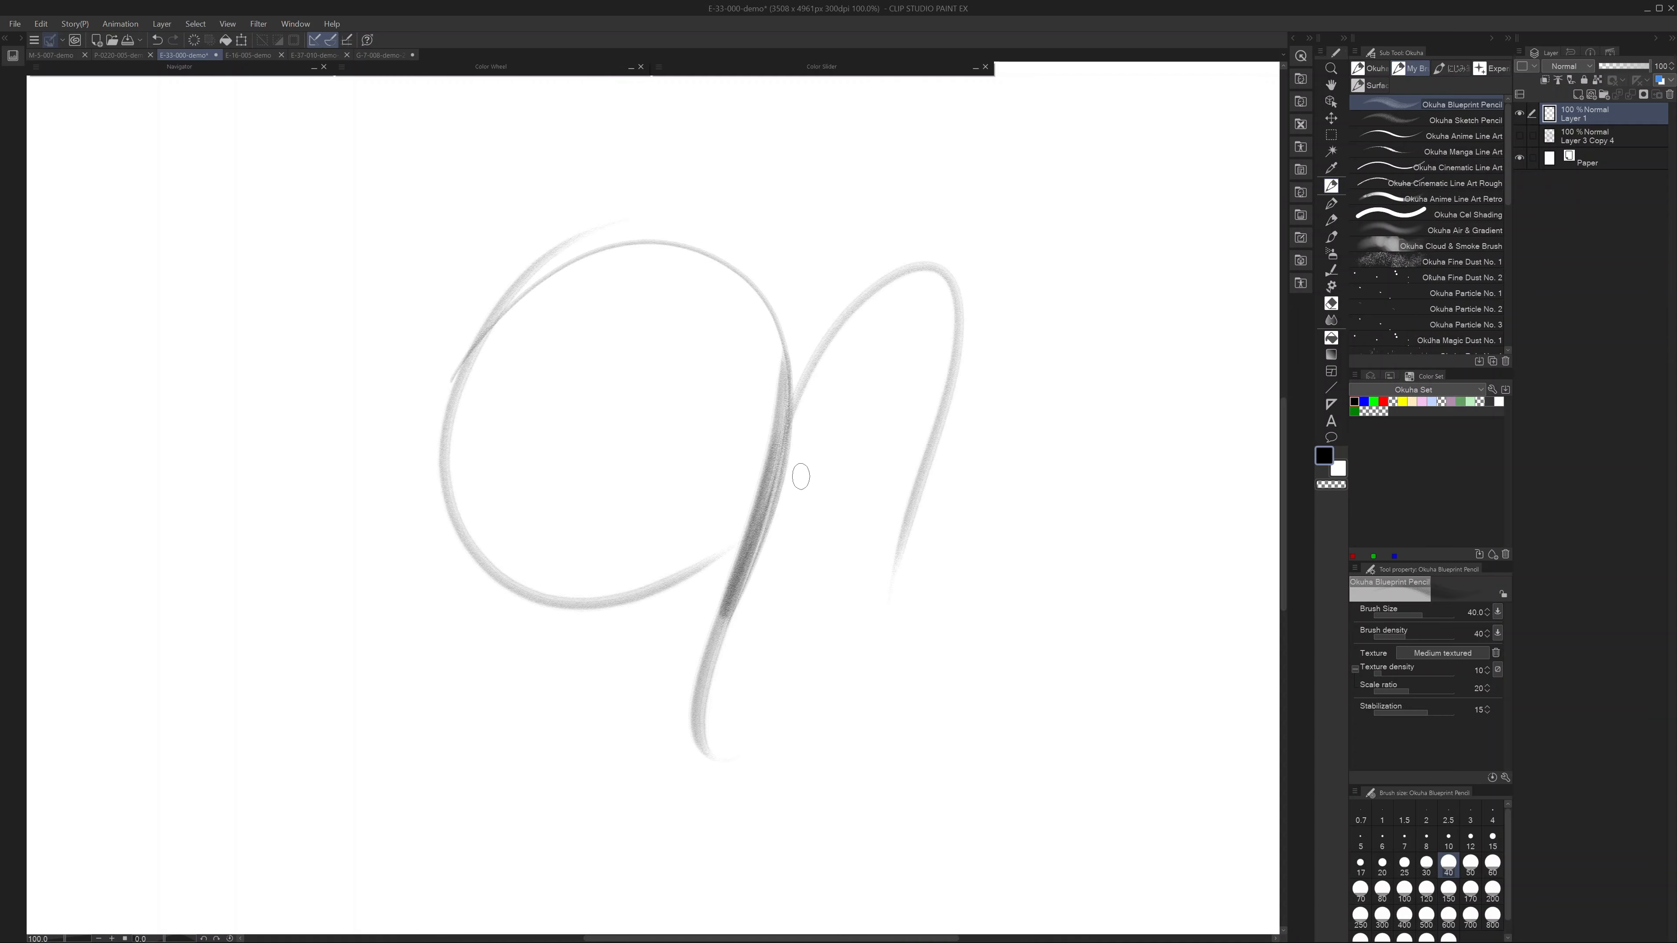
pyautogui.moveTo(429, 358)
pyautogui.mouseDown()
pyautogui.moveTo(698, 283)
pyautogui.moveTo(709, 490)
pyautogui.mouseUp()
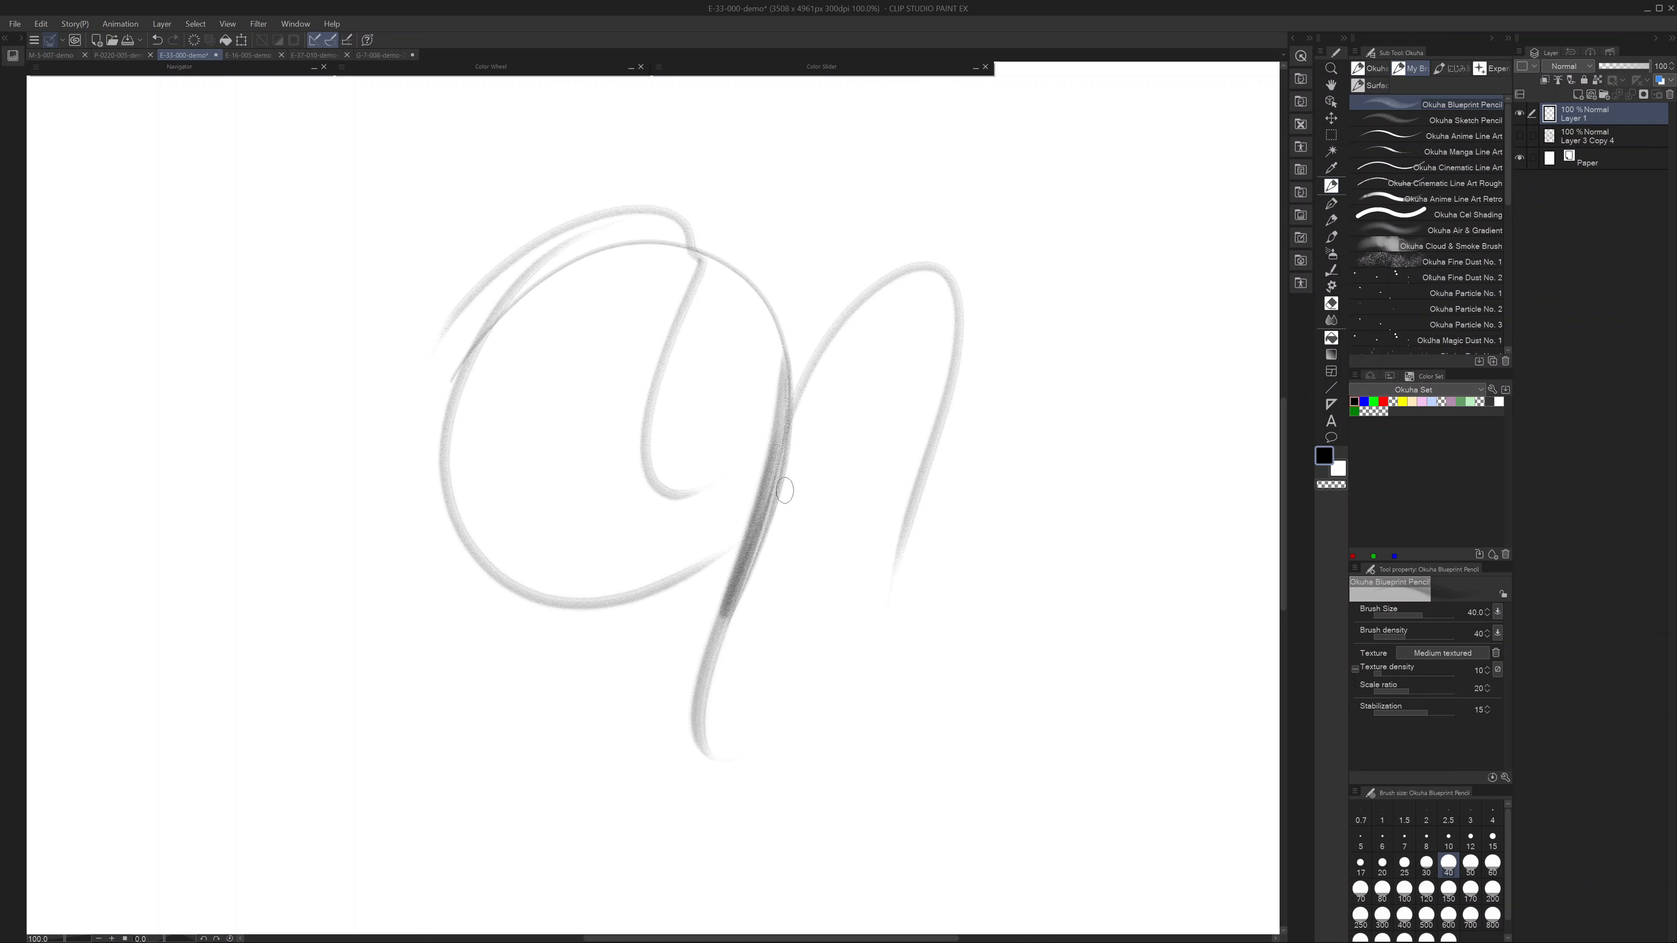
pyautogui.scroll(-2, 787, 463)
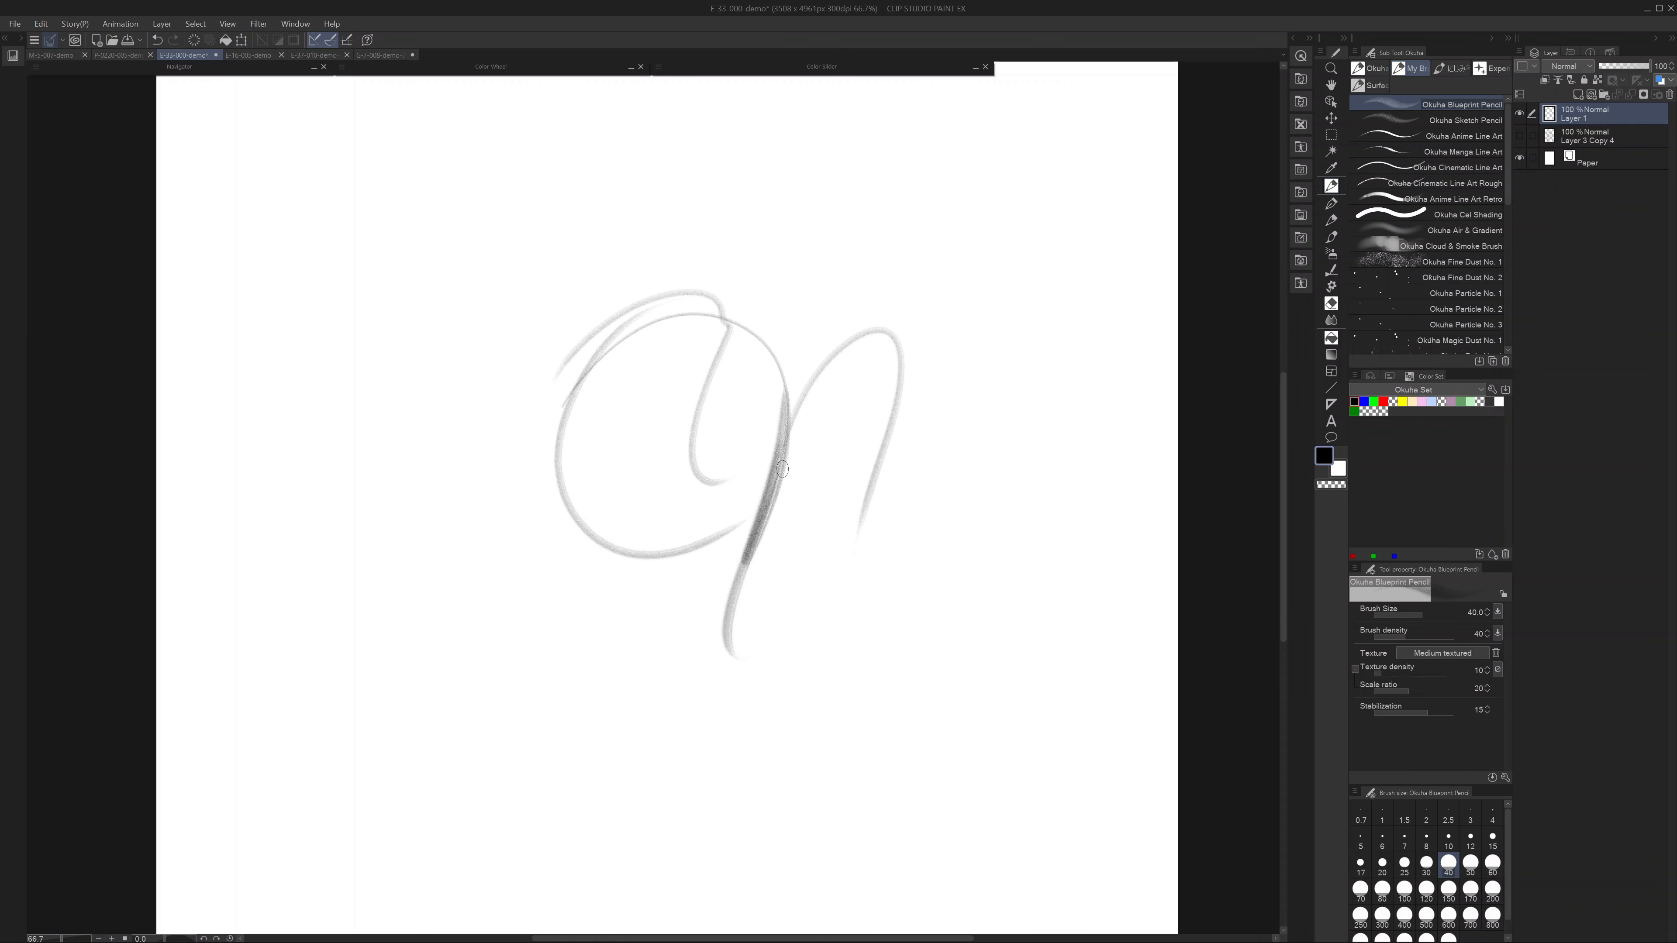
pyautogui.scroll(1, 789, 456)
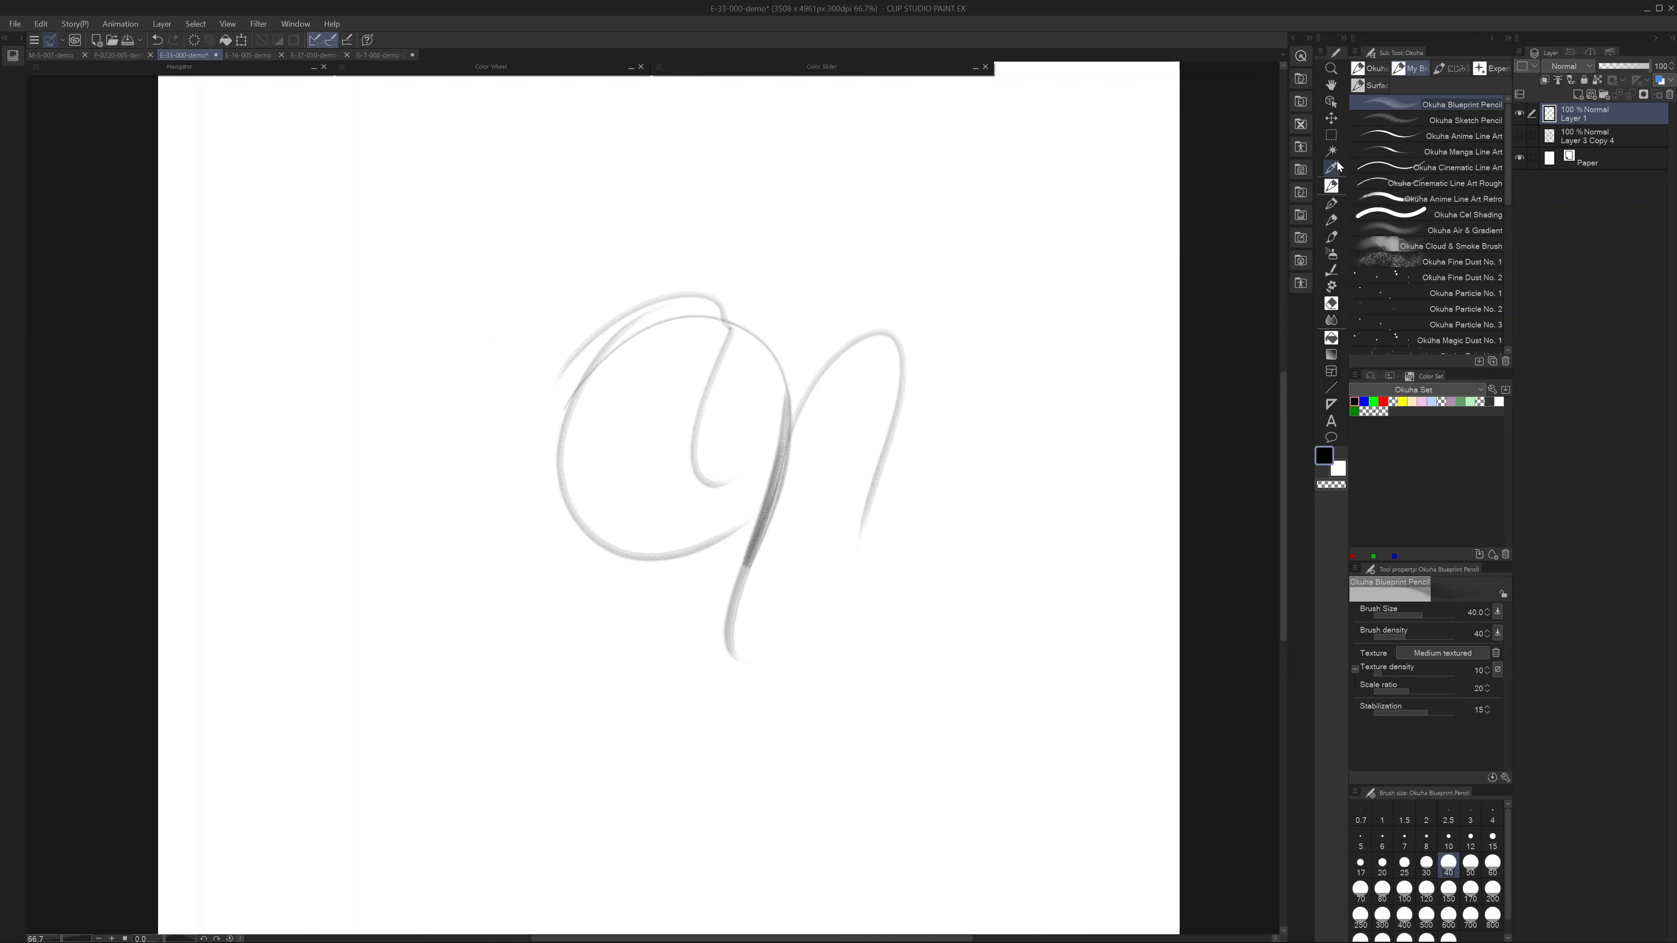
# - Clear all test strokes from Layer 1 and return to the Okuha Blueprint Pencil
pyautogui.click(1331, 137)
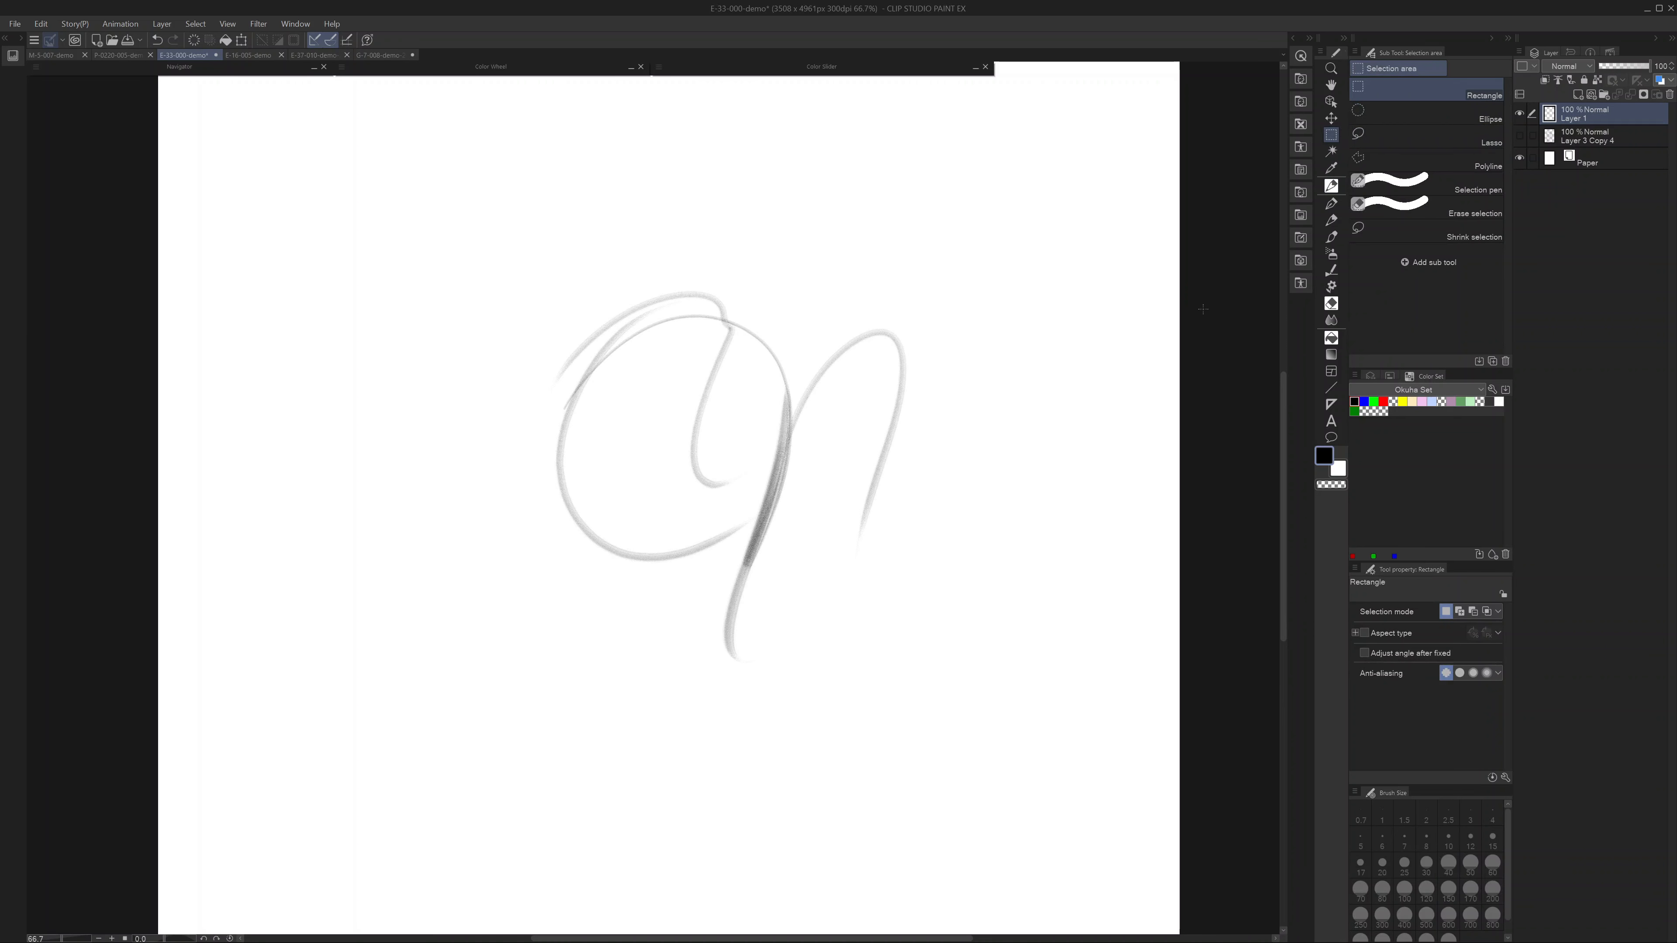
pyautogui.press('Delete')
pyautogui.click(1332, 187)
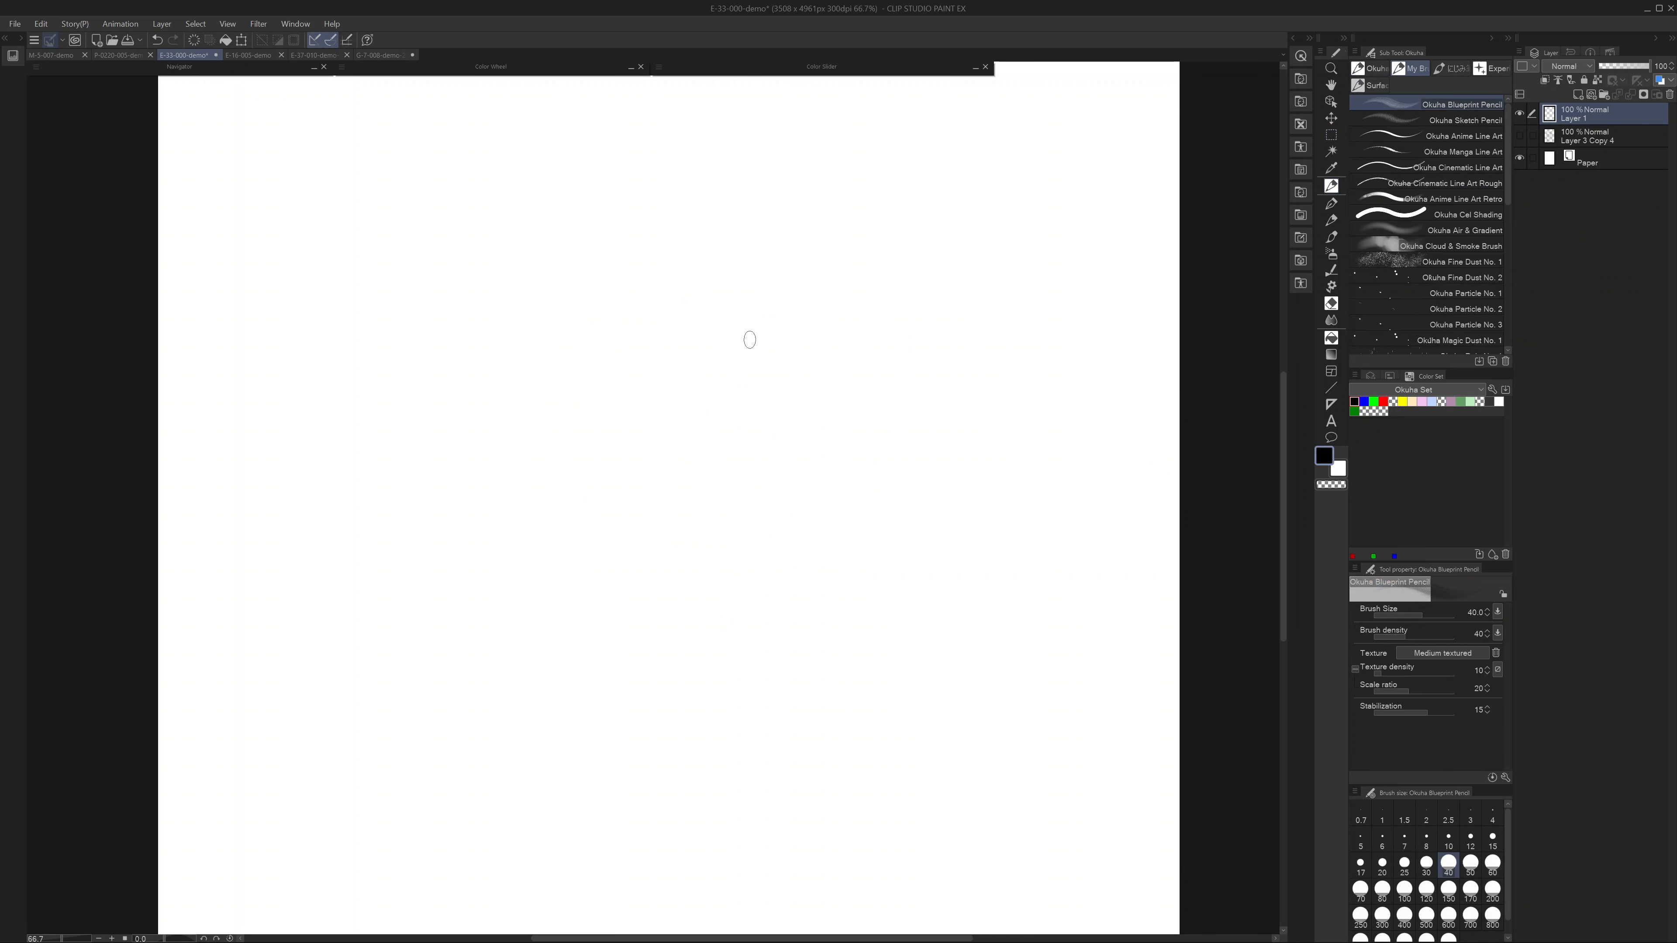
# - Draw a wavy stroke with U-shaped curves beneath it as a test, and clear the layer
pyautogui.moveTo(518, 437); pyautogui.dragTo(723, 415)
pyautogui.moveTo(626, 447); pyautogui.dragTo(751, 526)
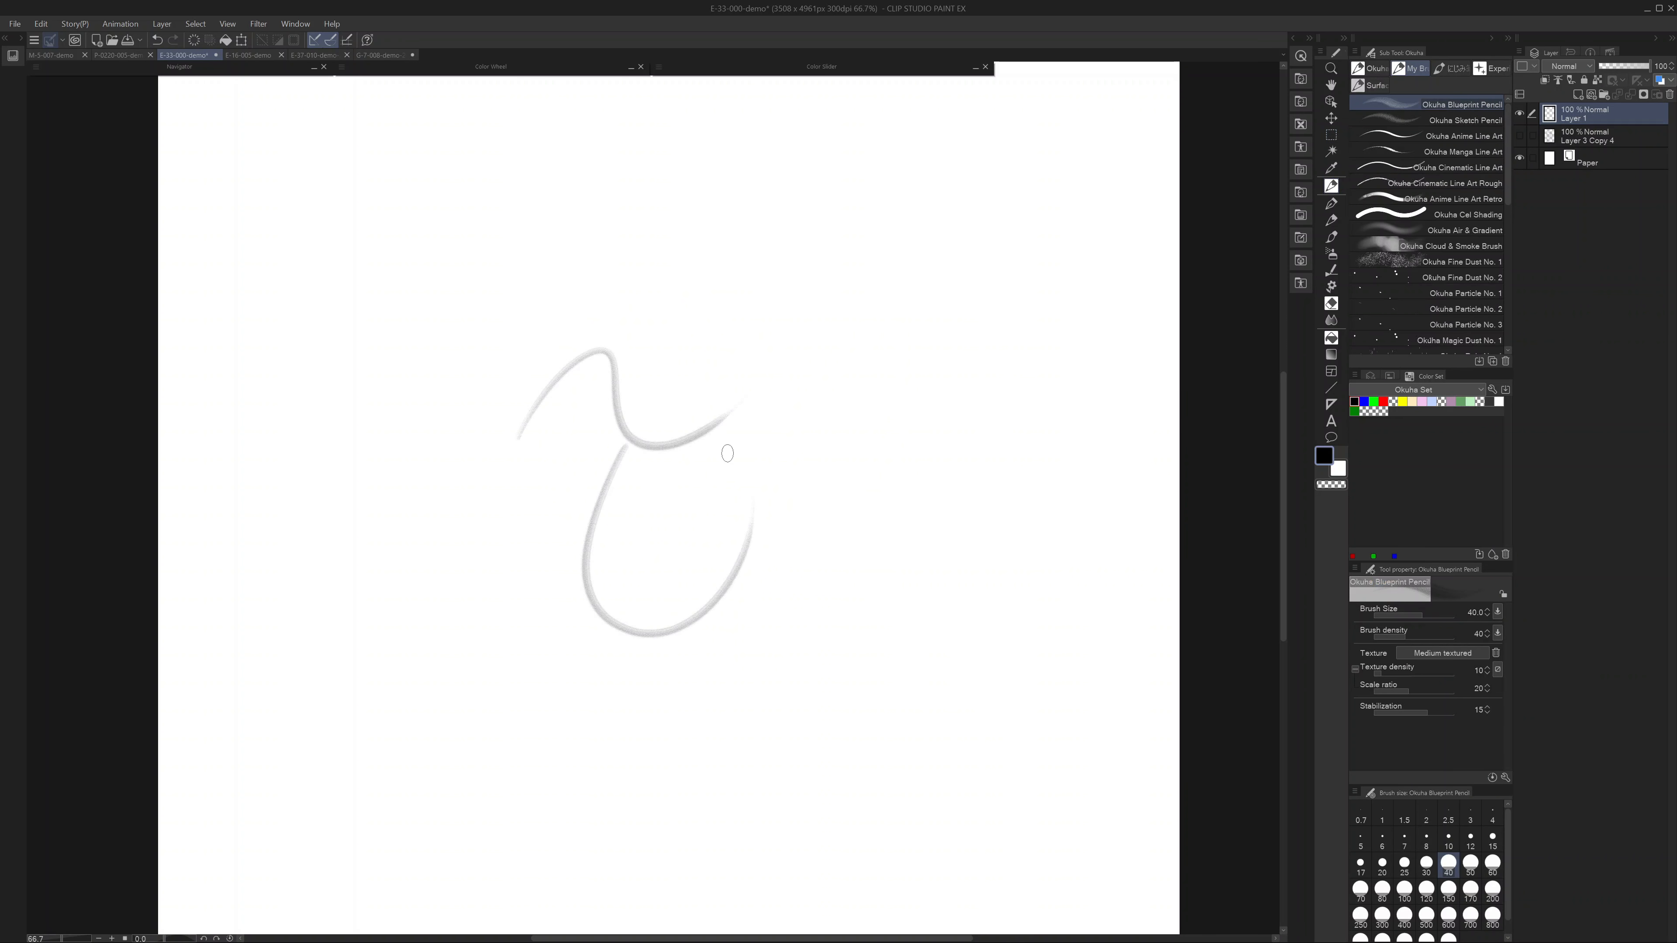
pyautogui.moveTo(713, 422); pyautogui.dragTo(774, 519)
pyautogui.press('Delete')
# - Draw overlapping slanted zigzags and a tall loop across the canvas as a test, and clear the layer
pyautogui.moveTo(406, 586)
pyautogui.mouseDown()
pyautogui.moveTo(532, 401)
pyautogui.moveTo(833, 347)
pyautogui.moveTo(940, 397)
pyautogui.mouseUp()
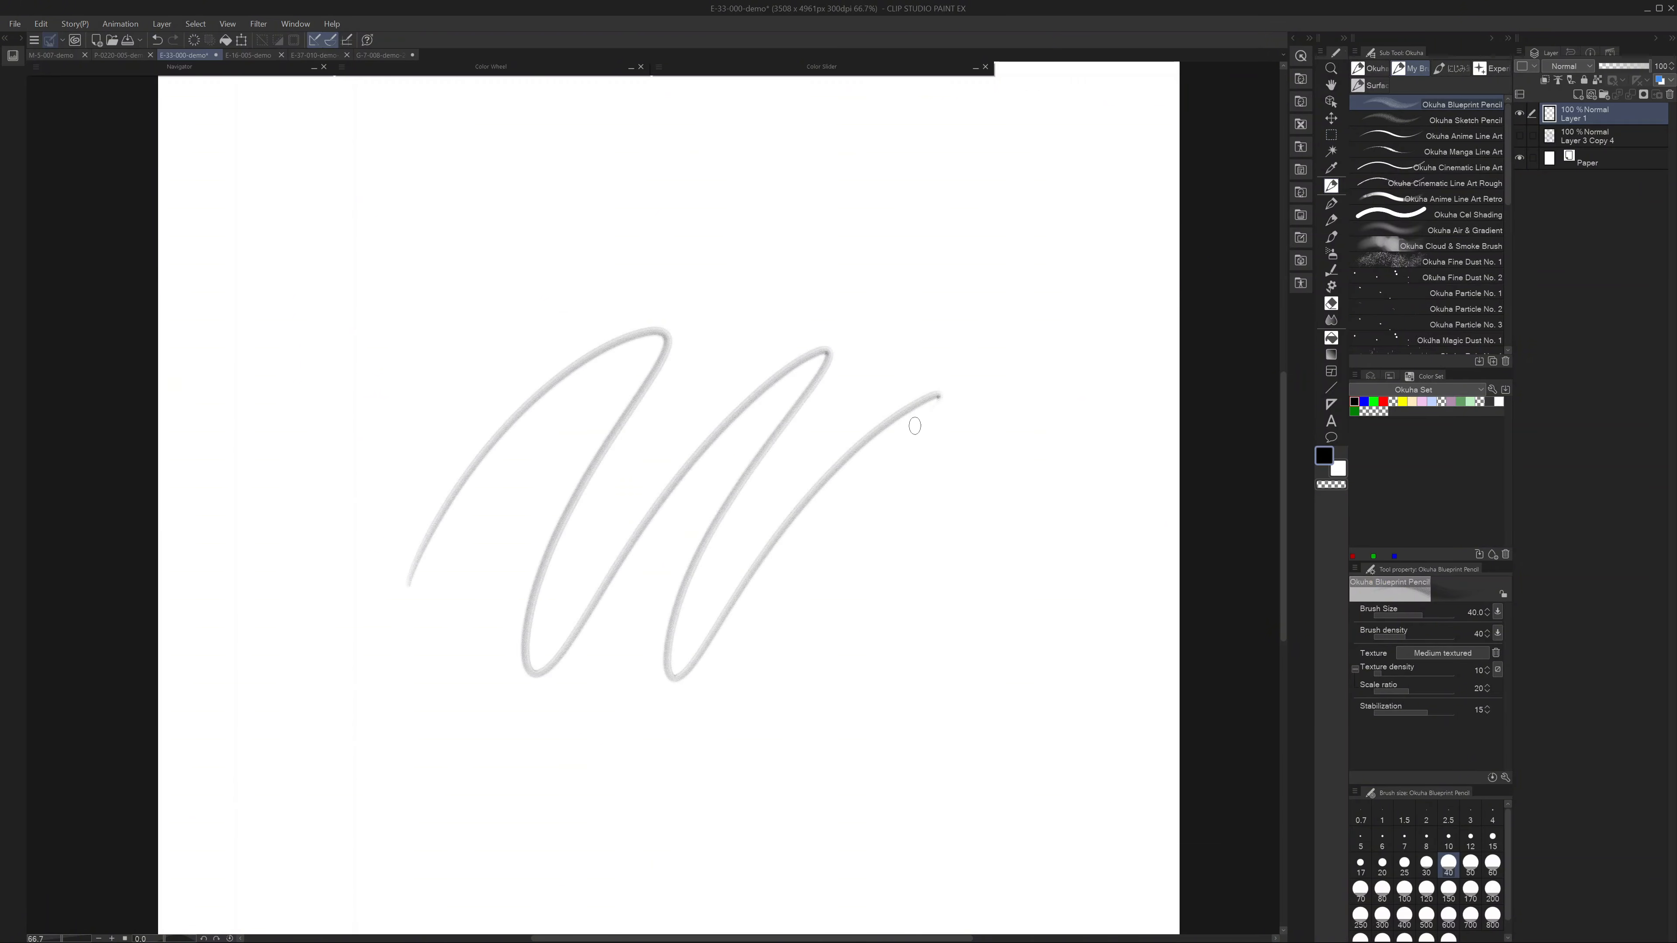
pyautogui.moveTo(831, 370); pyautogui.dragTo(598, 598)
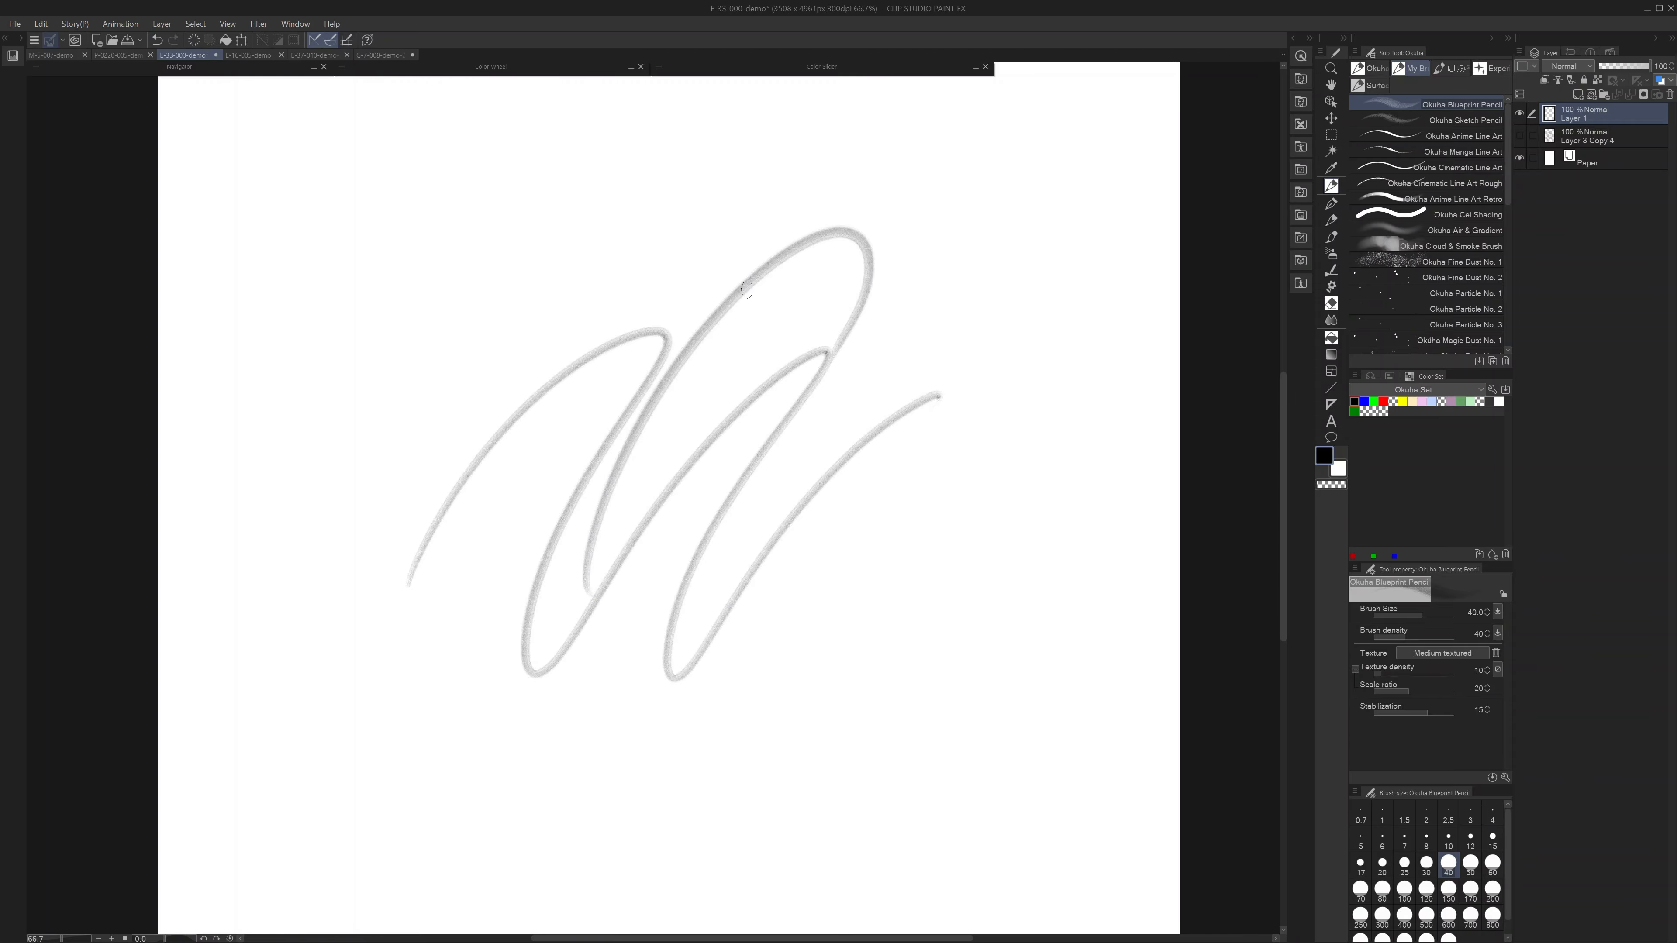
pyautogui.moveTo(746, 290)
pyautogui.mouseDown()
pyautogui.moveTo(502, 522)
pyautogui.moveTo(568, 562)
pyautogui.moveTo(833, 412)
pyautogui.mouseUp()
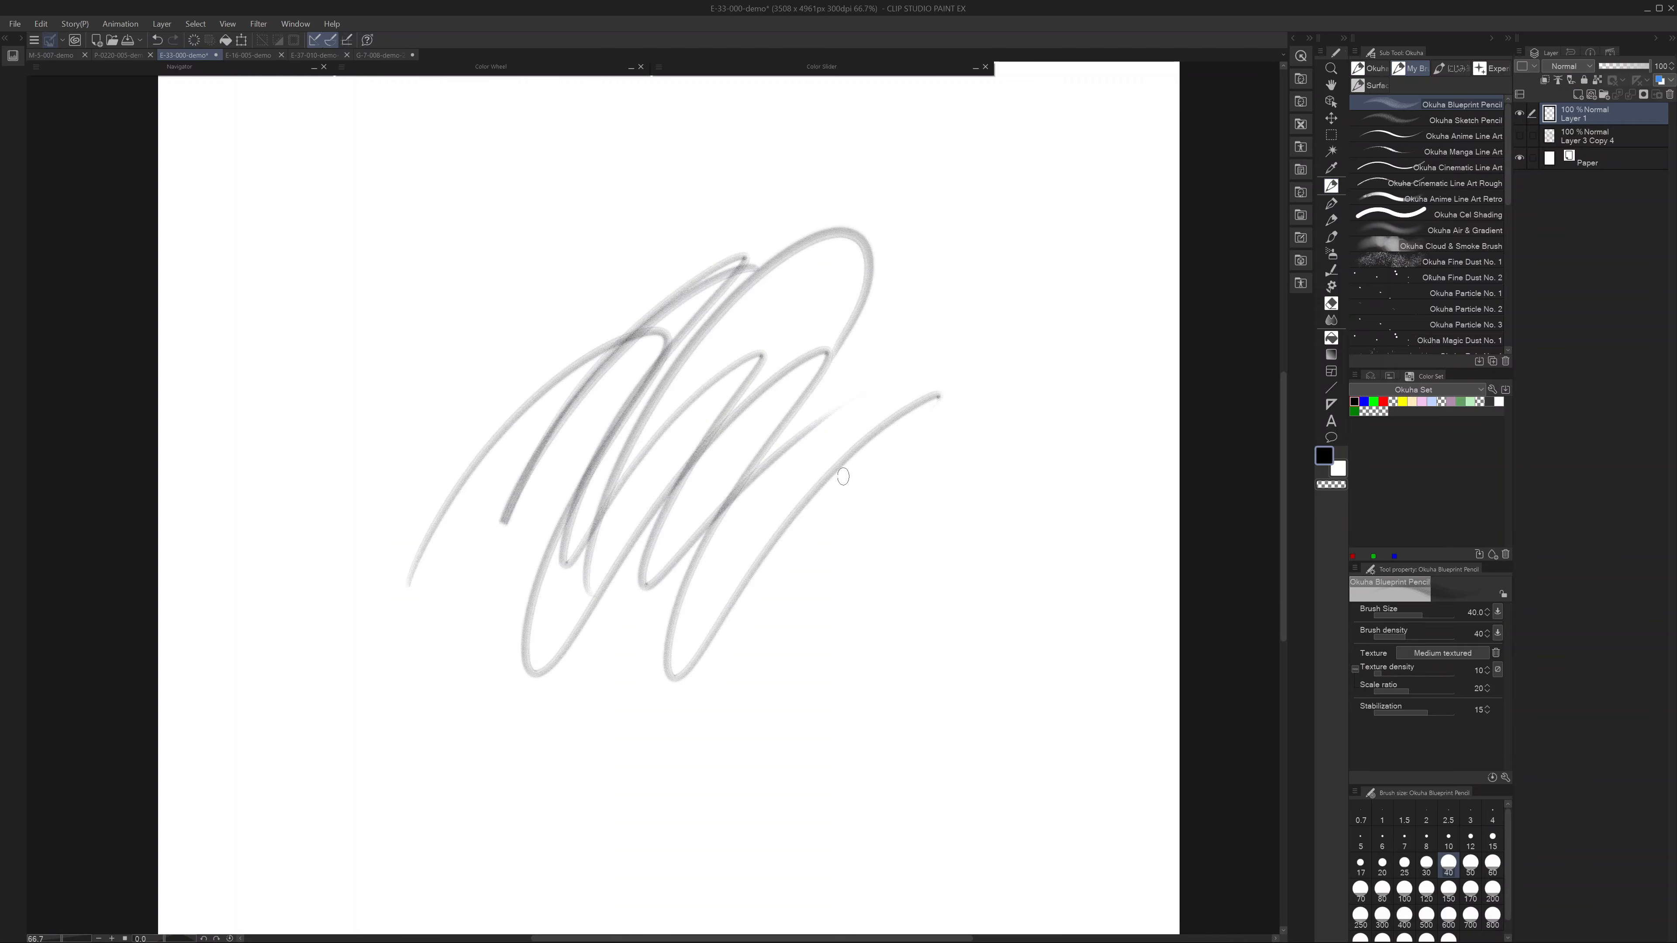
pyautogui.press('Delete')
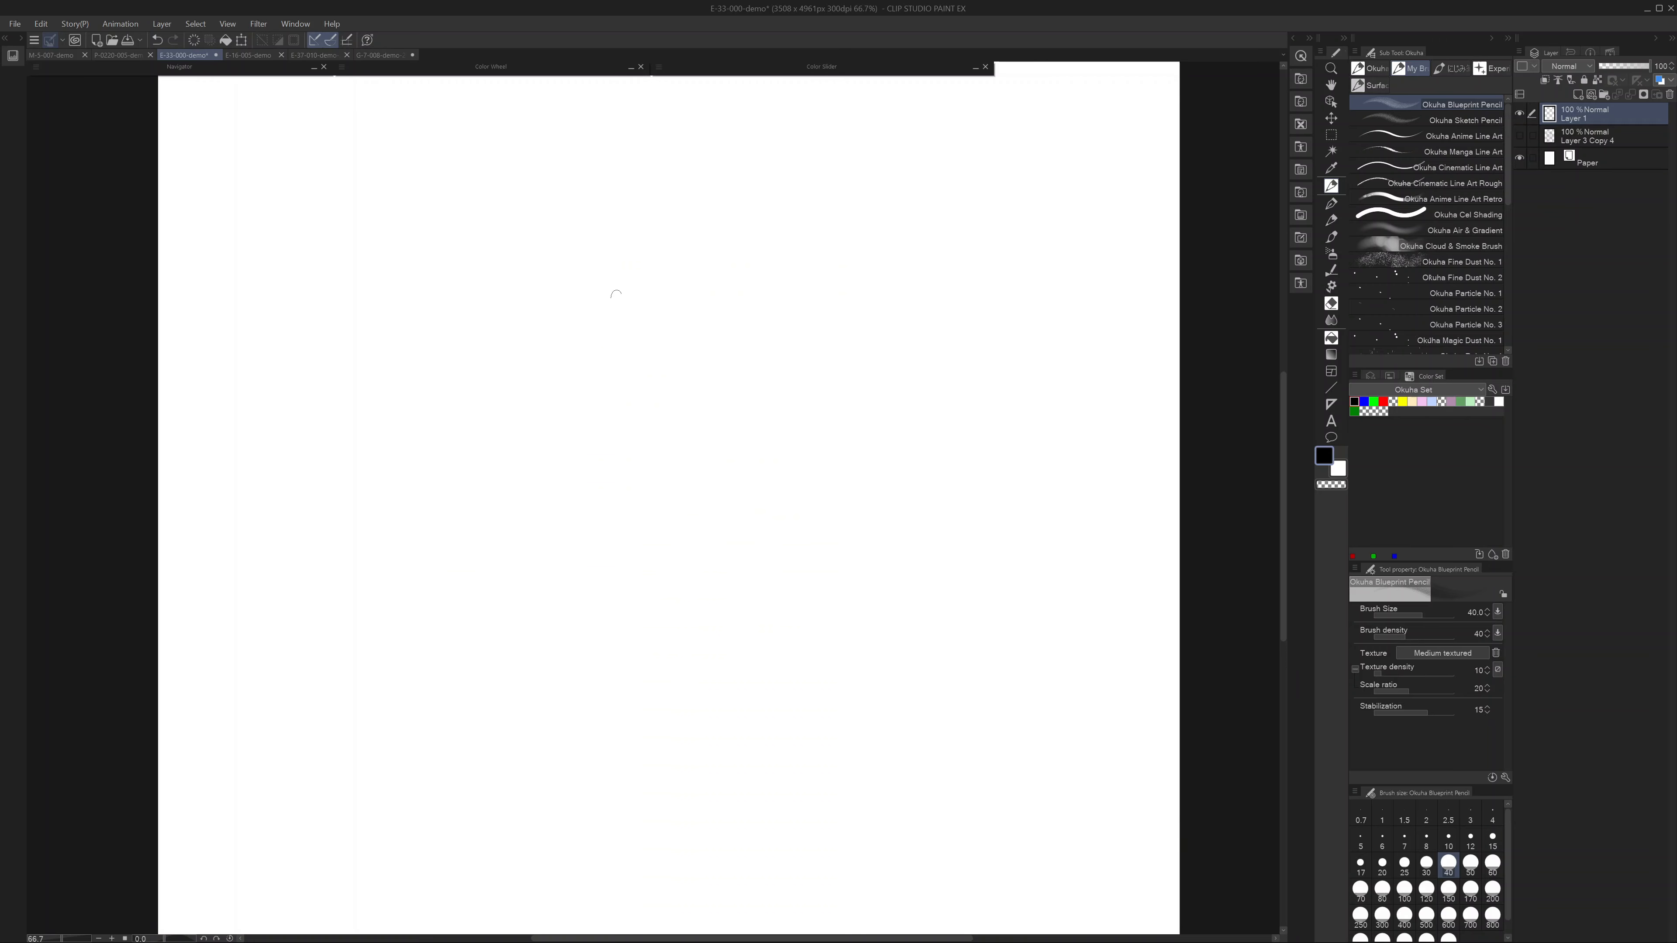
# - Rough out a pair of eyes with arched upper lids and lower contours, plus a small nose mark between and below them
pyautogui.moveTo(697, 436)
pyautogui.mouseDown()
pyautogui.moveTo(853, 425)
pyautogui.moveTo(727, 497)
pyautogui.mouseUp()
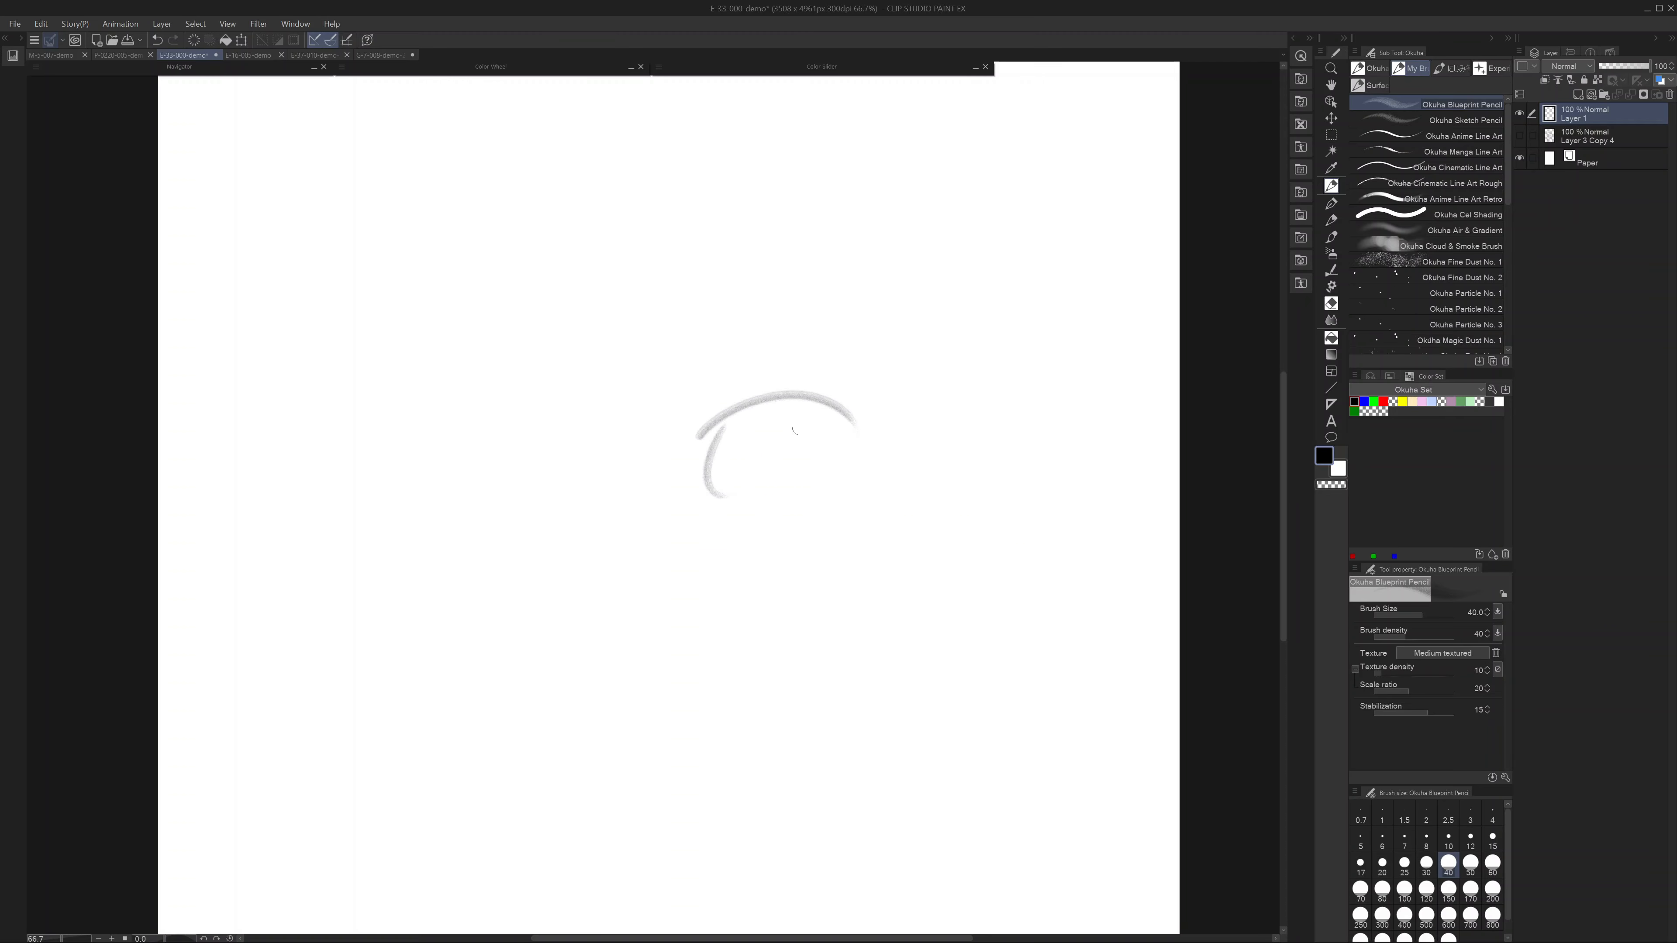
pyautogui.moveTo(809, 404); pyautogui.dragTo(856, 470)
pyautogui.moveTo(413, 418); pyautogui.dragTo(531, 418)
pyautogui.moveTo(409, 469); pyautogui.dragTo(489, 508)
pyautogui.moveTo(528, 416)
pyautogui.mouseDown()
pyautogui.moveTo(538, 487)
pyautogui.moveTo(550, 451)
pyautogui.moveTo(520, 400)
pyautogui.moveTo(435, 412)
pyautogui.moveTo(442, 395)
pyautogui.moveTo(525, 395)
pyautogui.mouseUp()
pyautogui.moveTo(700, 436)
pyautogui.mouseDown()
pyautogui.moveTo(753, 398)
pyautogui.moveTo(855, 440)
pyautogui.mouseUp()
pyautogui.moveTo(619, 598); pyautogui.dragTo(617, 648)
pyautogui.moveTo(608, 620)
pyautogui.mouseDown()
pyautogui.moveTo(599, 629)
pyautogui.moveTo(643, 621)
pyautogui.mouseUp()
# - Add rounded irises and oval pupils to both rough eyes of the face sketch
pyautogui.moveTo(750, 410); pyautogui.dragTo(766, 495)
pyautogui.moveTo(811, 411)
pyautogui.mouseDown()
pyautogui.moveTo(834, 449)
pyautogui.moveTo(796, 494)
pyautogui.mouseUp()
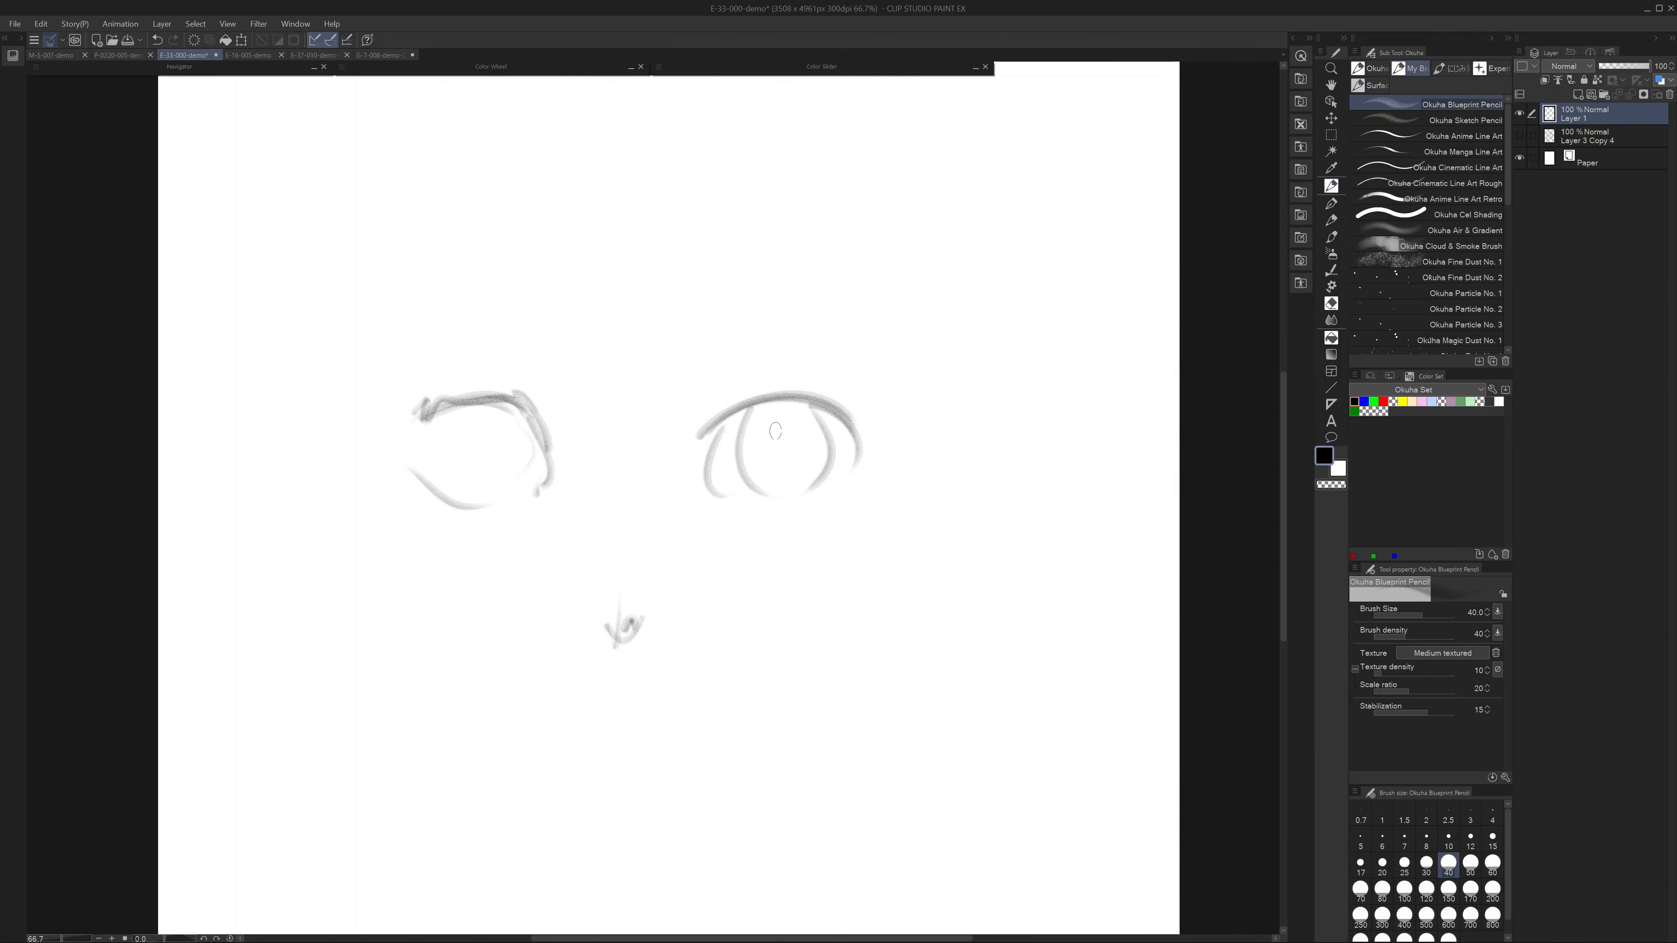
pyautogui.moveTo(822, 426)
pyautogui.mouseDown()
pyautogui.moveTo(799, 402)
pyautogui.moveTo(766, 476)
pyautogui.moveTo(796, 432)
pyautogui.moveTo(759, 436)
pyautogui.moveTo(798, 436)
pyautogui.mouseUp()
pyautogui.moveTo(448, 431)
pyautogui.mouseDown()
pyautogui.moveTo(533, 466)
pyautogui.moveTo(523, 417)
pyautogui.moveTo(493, 433)
pyautogui.moveTo(503, 411)
pyautogui.mouseUp()
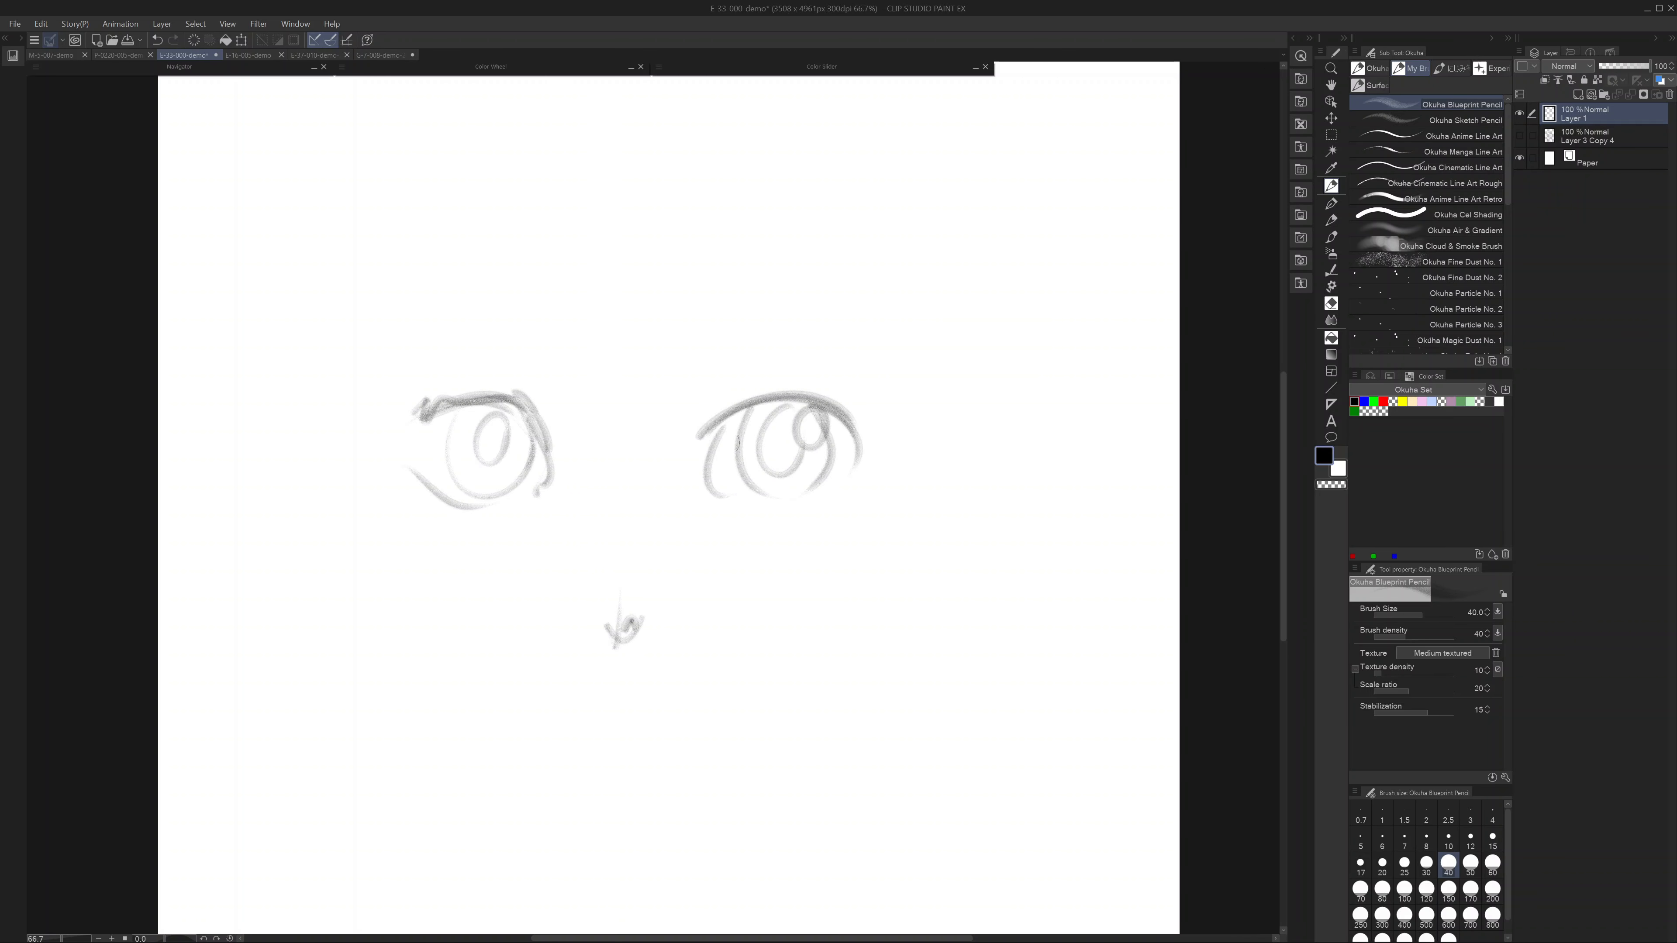
pyautogui.moveTo(628, 445); pyautogui.dragTo(621, 536)
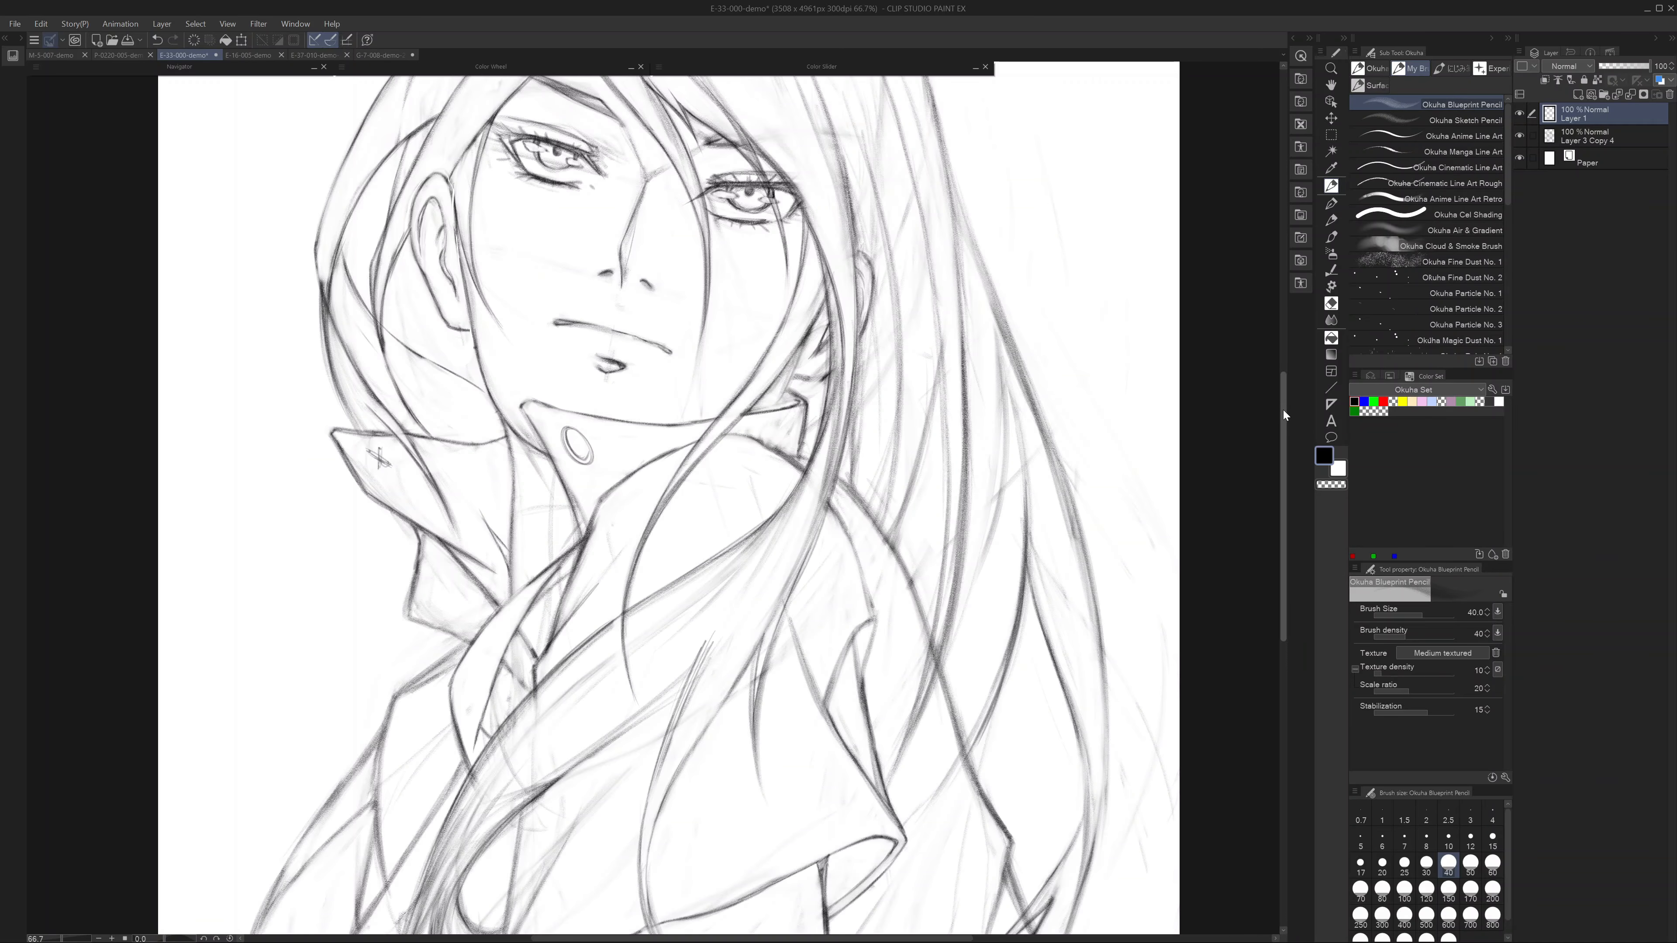
# - Set the brush size to 20 and draw an arrow pointing at the outer hair contour beside the character's head
pyautogui.moveTo(1283, 410); pyautogui.dragTo(1282, 271)
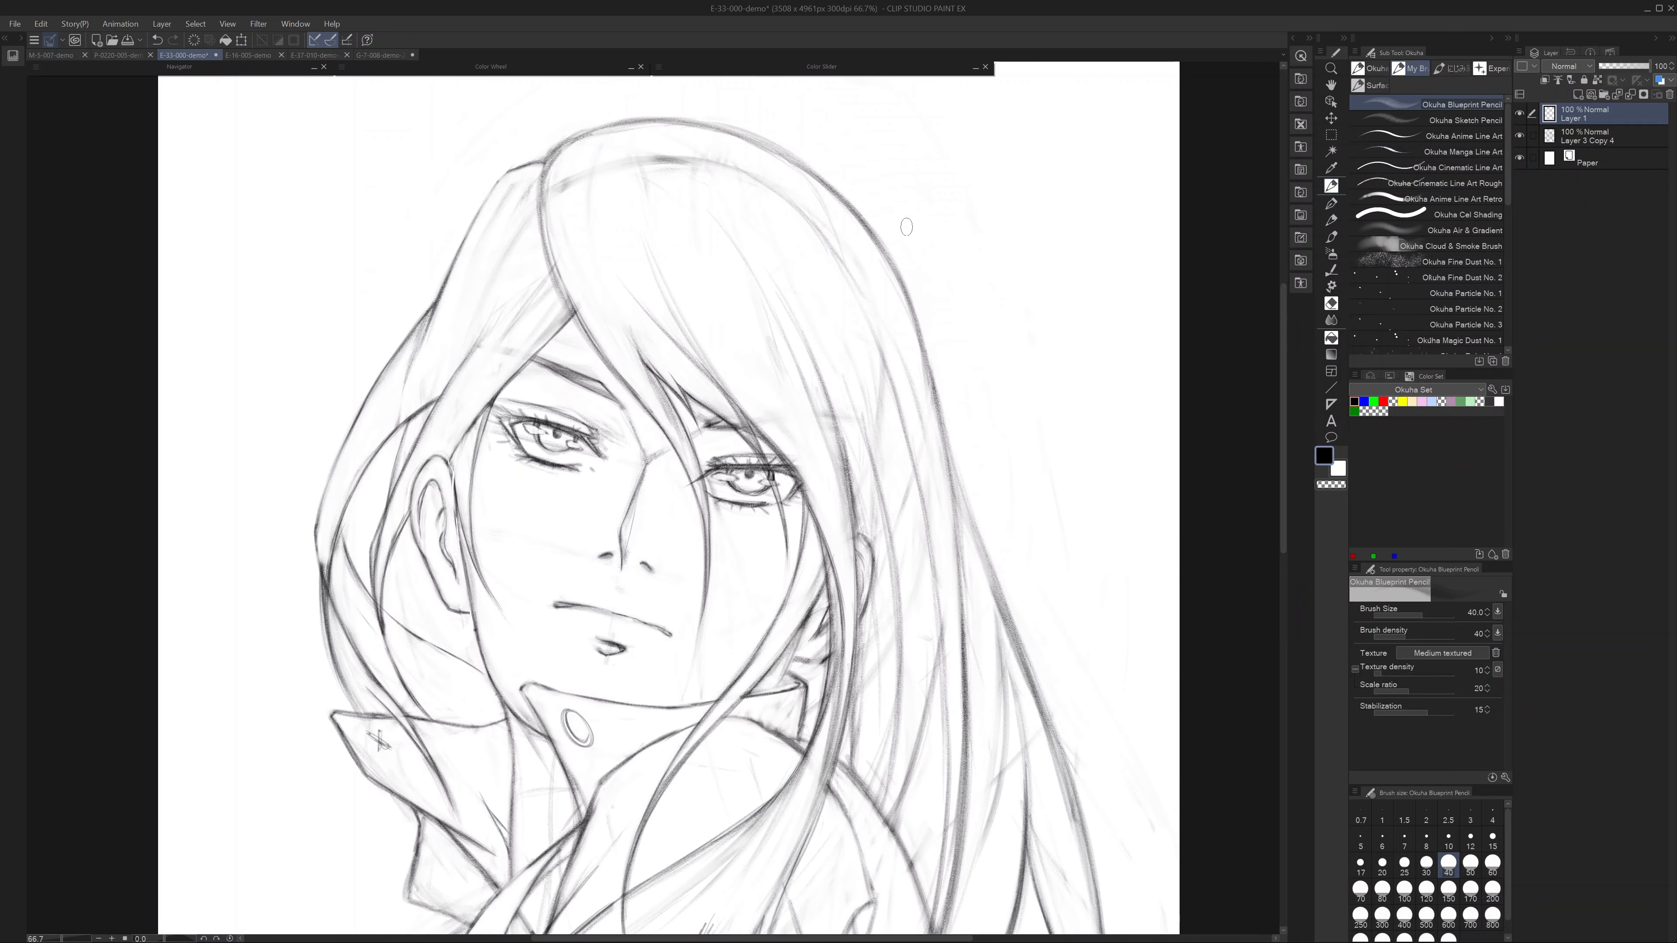
pyautogui.click(1382, 862)
pyautogui.moveTo(804, 566); pyautogui.dragTo(817, 426)
pyautogui.scroll(1, 787, 498)
pyautogui.moveTo(926, 258); pyautogui.dragTo(908, 505)
pyautogui.moveTo(1003, 238)
pyautogui.mouseDown()
pyautogui.moveTo(1050, 244)
pyautogui.moveTo(1133, 167)
pyautogui.mouseUp()
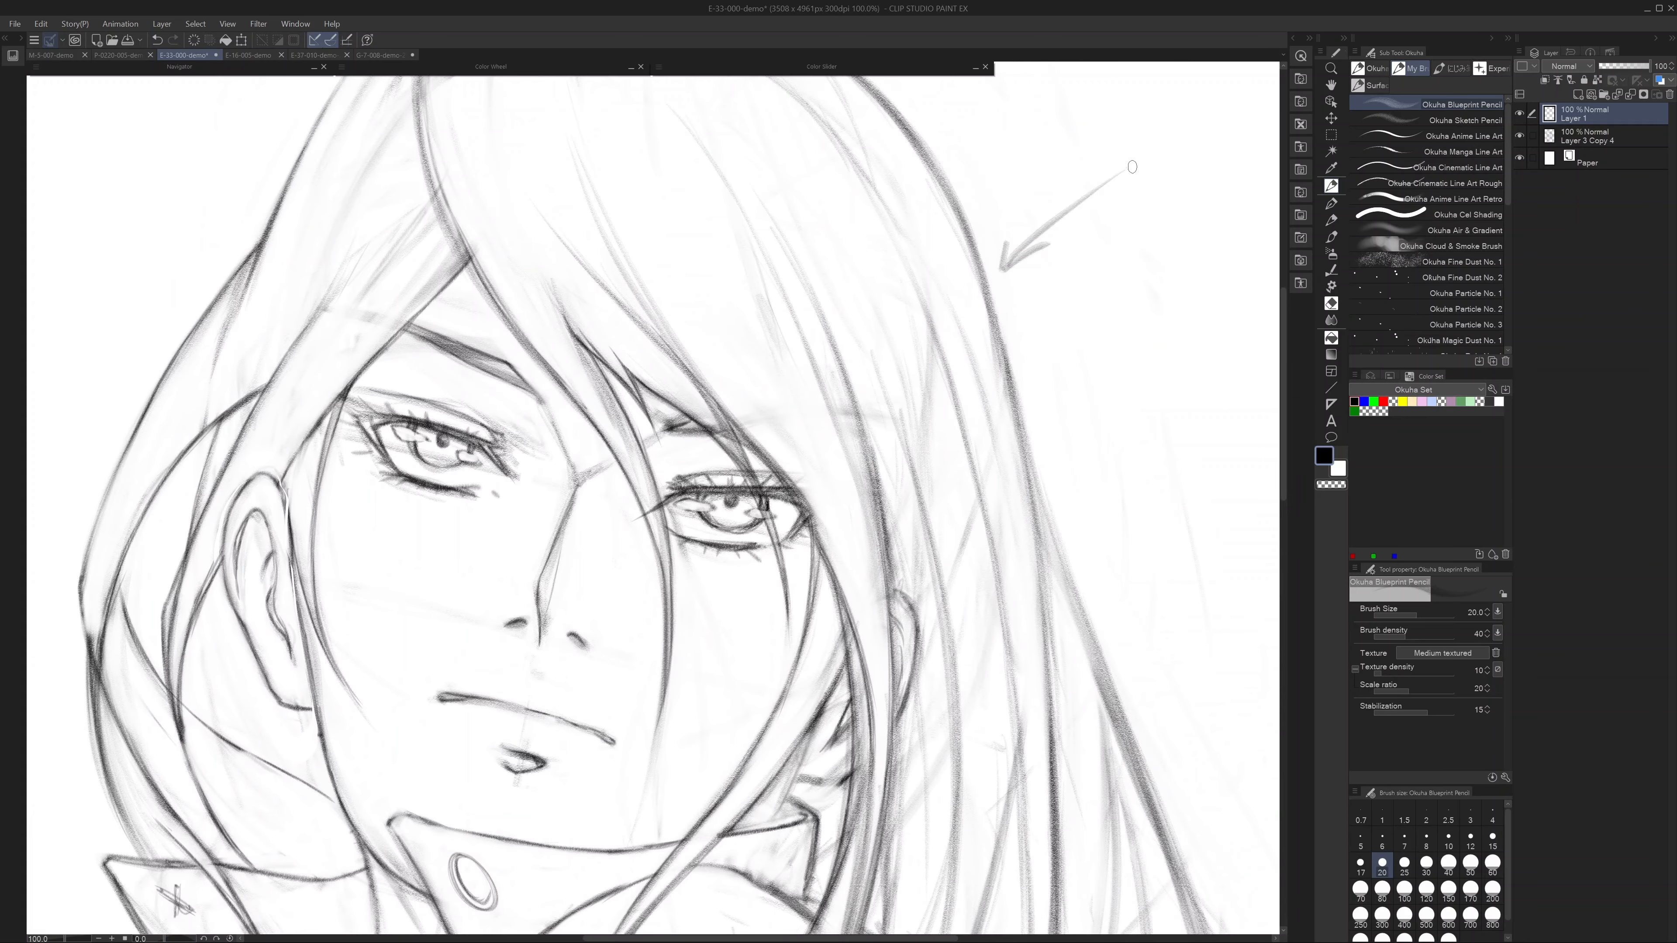
pyautogui.moveTo(1071, 315); pyautogui.dragTo(925, 404)
pyautogui.scroll(1, 881, 415)
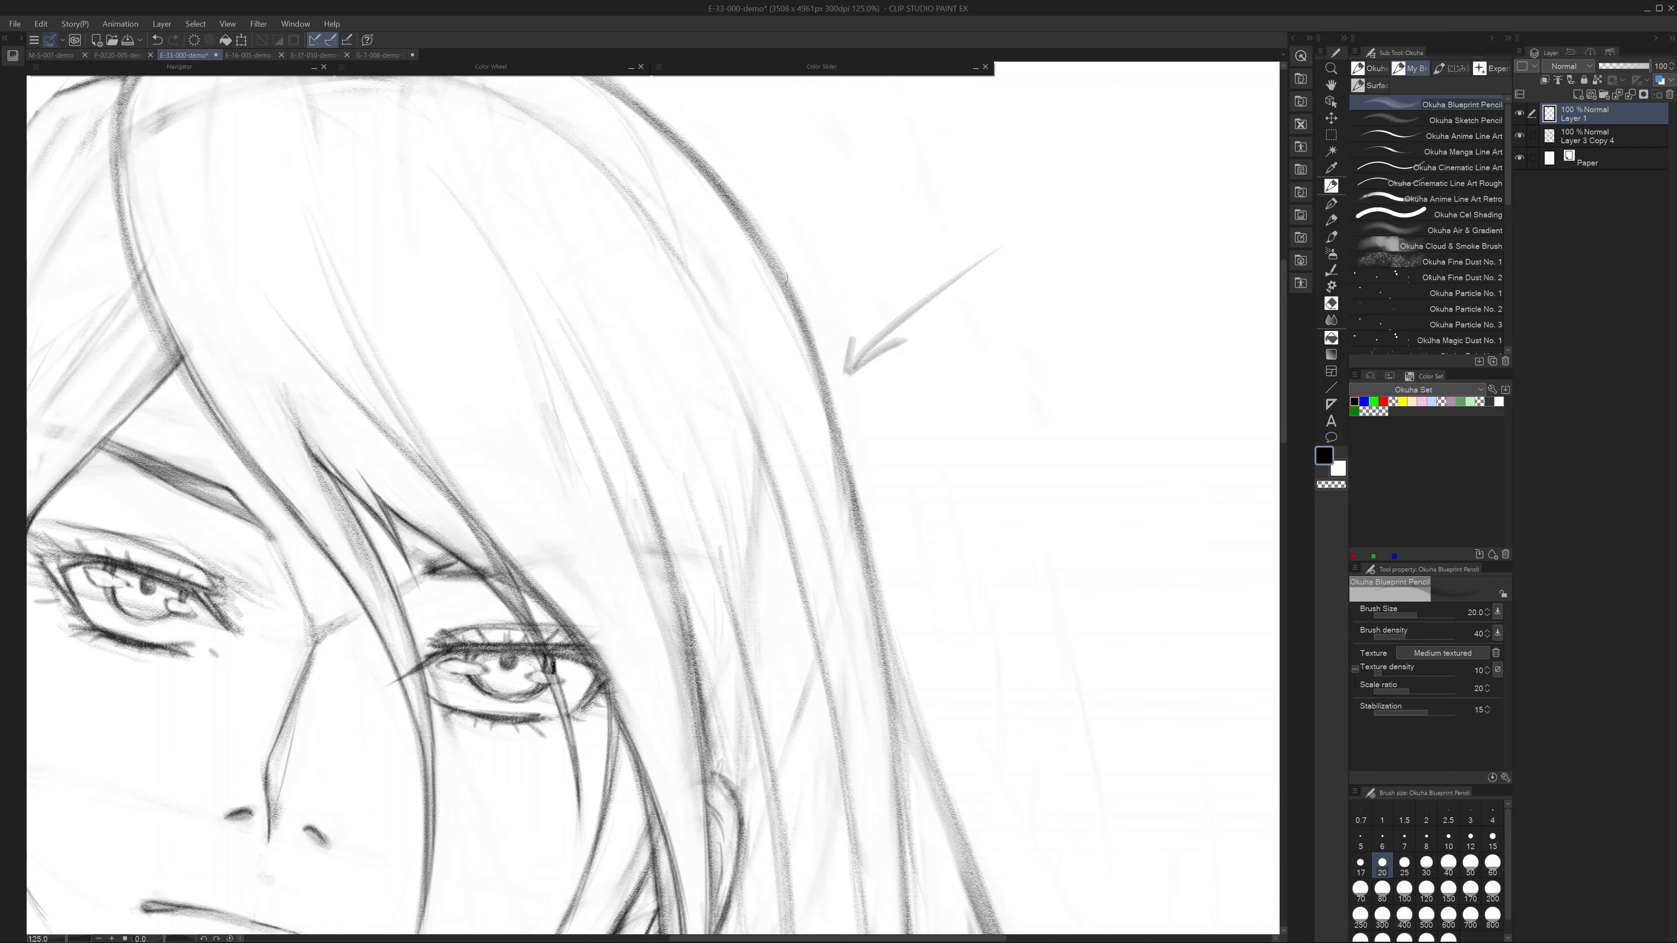
# - Hatch a patch of parallel diagonal strokes beside the arrow, and clear Layer 1
pyautogui.moveTo(973, 320); pyautogui.dragTo(898, 405)
pyautogui.moveTo(1023, 307)
pyautogui.mouseDown()
pyautogui.moveTo(908, 431)
pyautogui.moveTo(938, 421)
pyautogui.mouseUp()
pyautogui.moveTo(1048, 342); pyautogui.dragTo(934, 458)
pyautogui.moveTo(1049, 360); pyautogui.dragTo(938, 475)
pyautogui.moveTo(1049, 379); pyautogui.dragTo(969, 465)
pyautogui.moveTo(1123, 374); pyautogui.dragTo(968, 469)
pyautogui.scroll(-5, 985, 488)
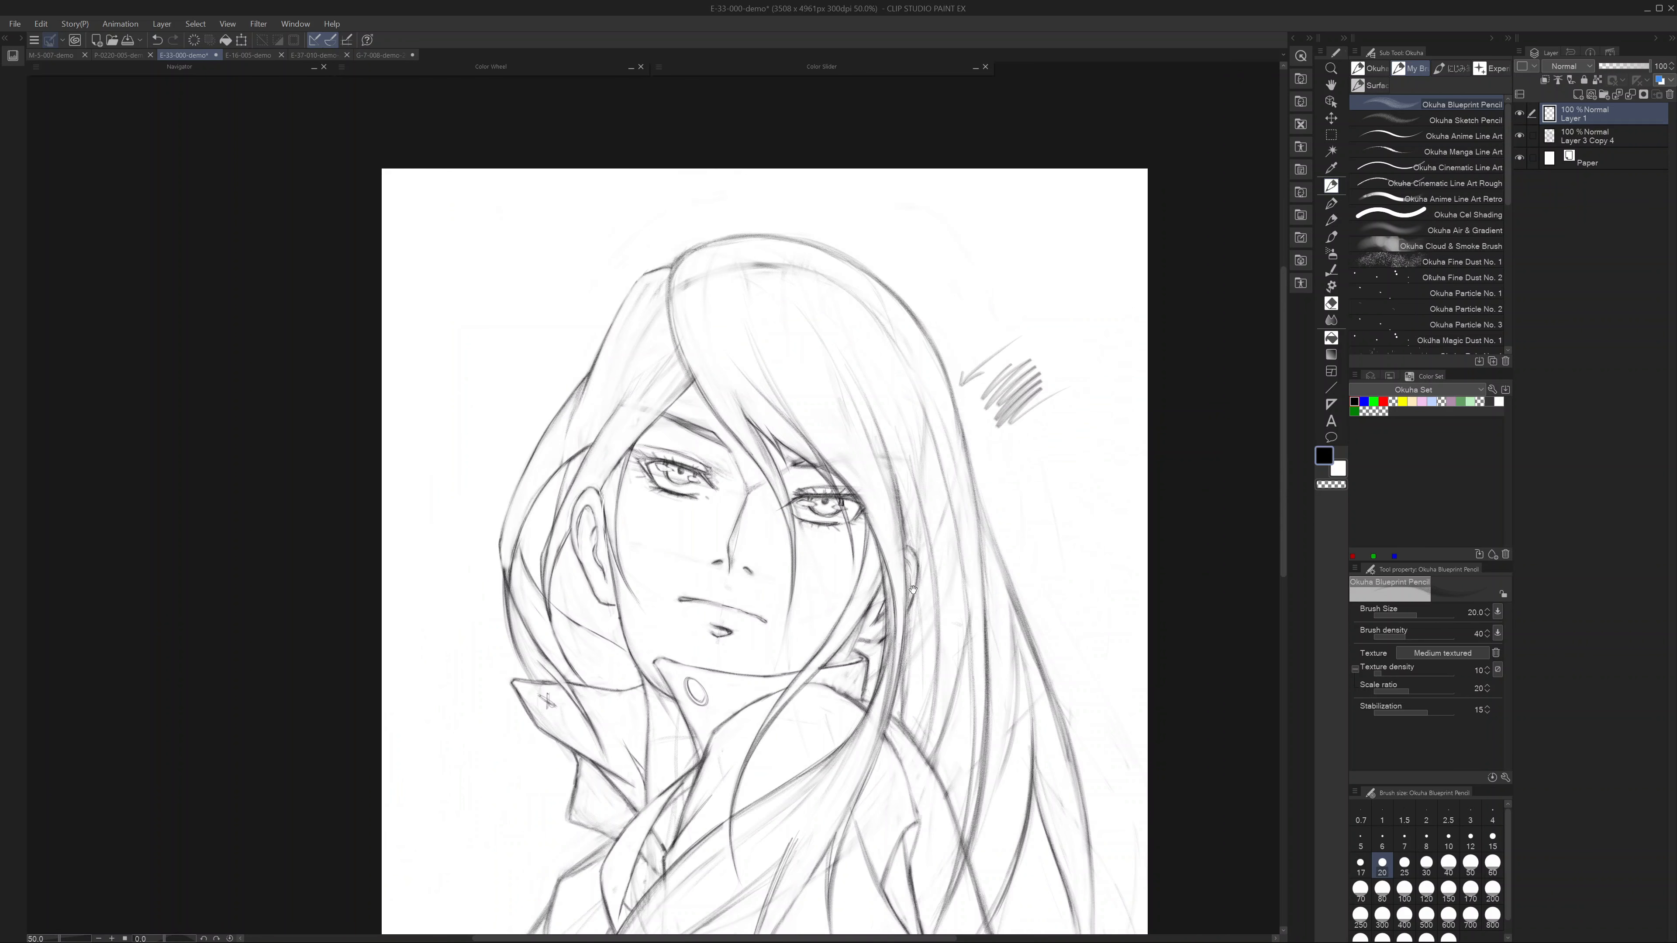
pyautogui.moveTo(912, 587); pyautogui.dragTo(831, 496)
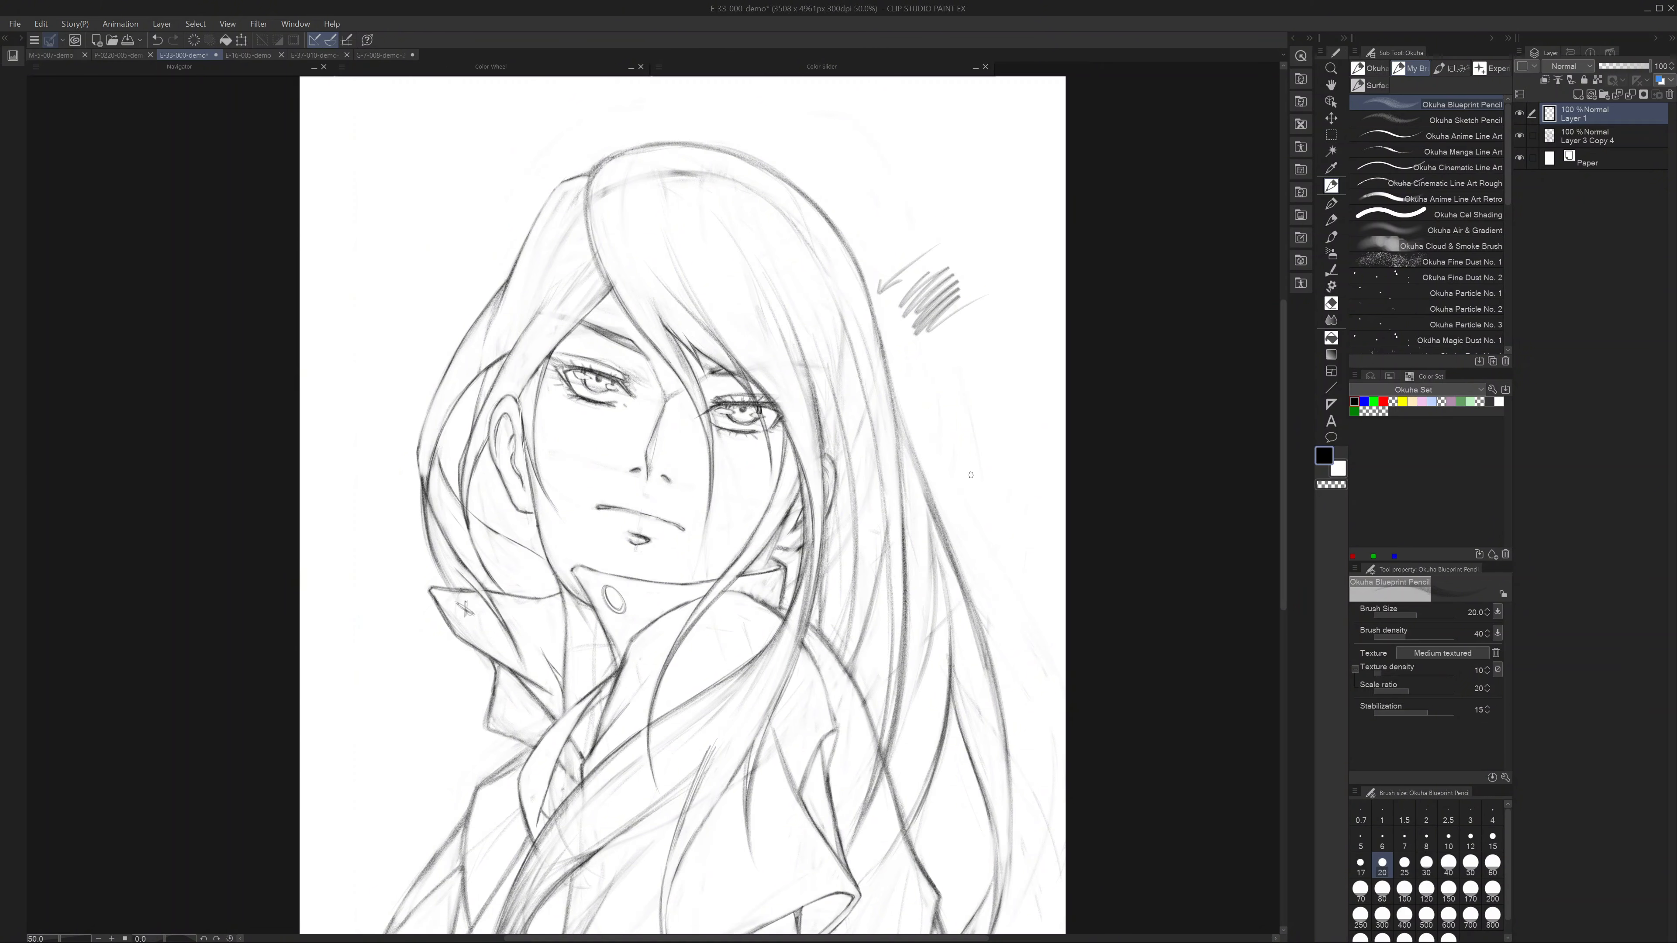
pyautogui.press('Delete')
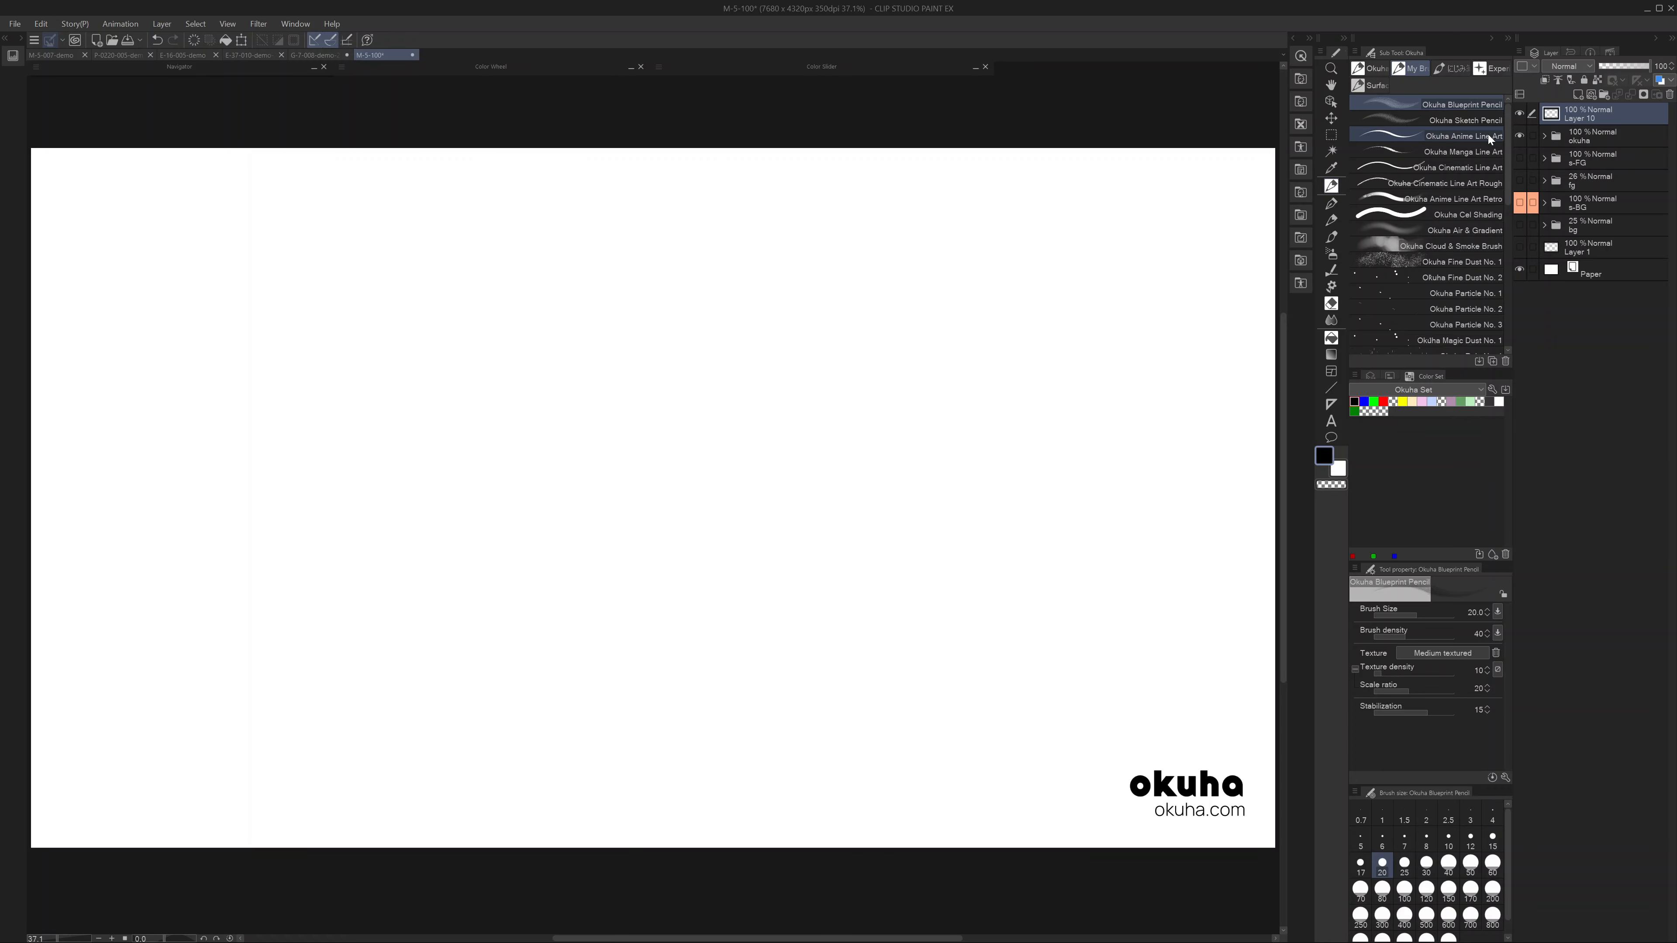
# - Select the Okuha Sketch Pencil and build up a rising curved upper-lid line on Layer 10 near the canvas centre
pyautogui.click(1437, 119)
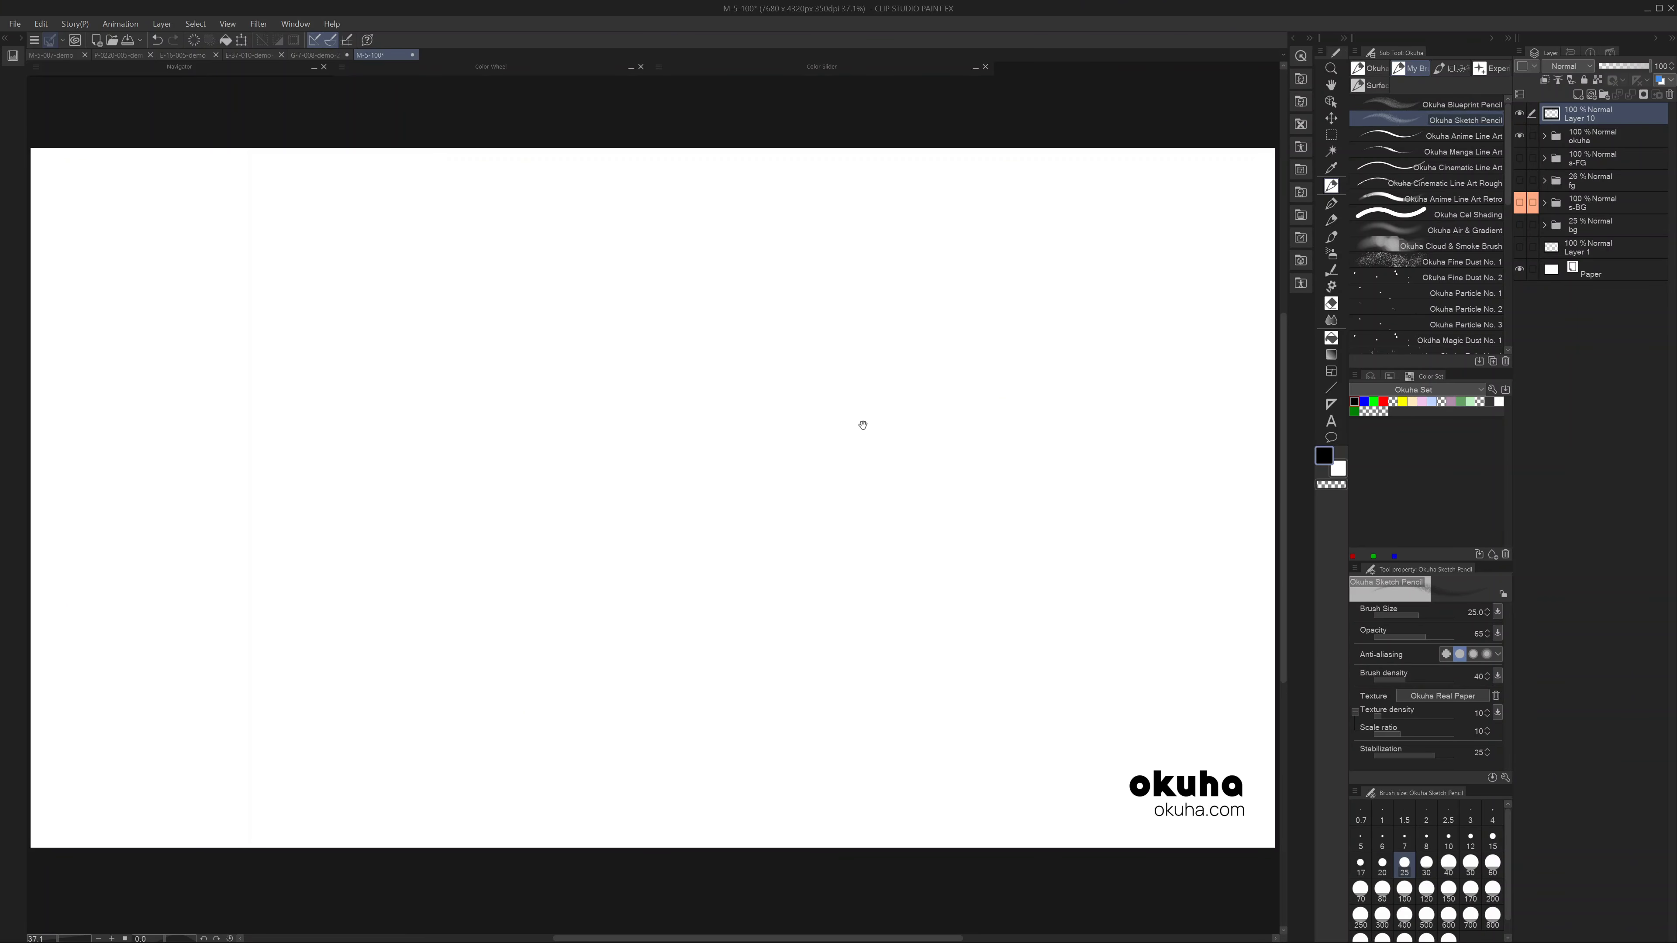
pyautogui.scroll(1, 820, 460)
pyautogui.scroll(1, 776, 467)
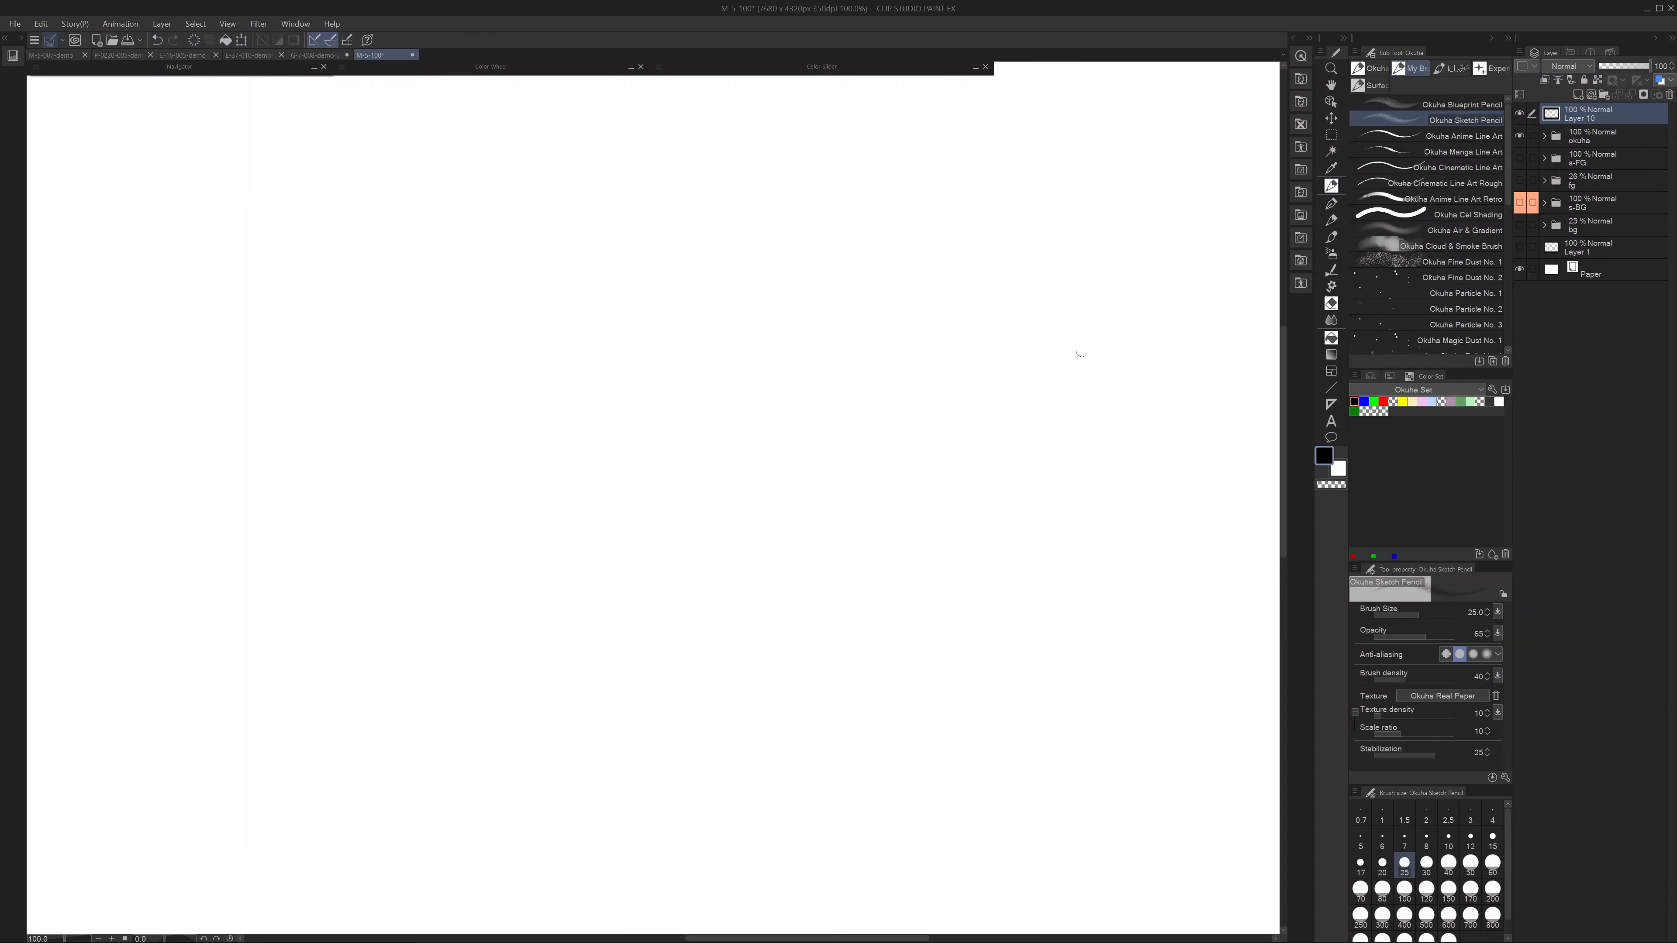
pyautogui.moveTo(744, 543); pyautogui.dragTo(750, 467)
pyautogui.moveTo(635, 516); pyautogui.dragTo(787, 404)
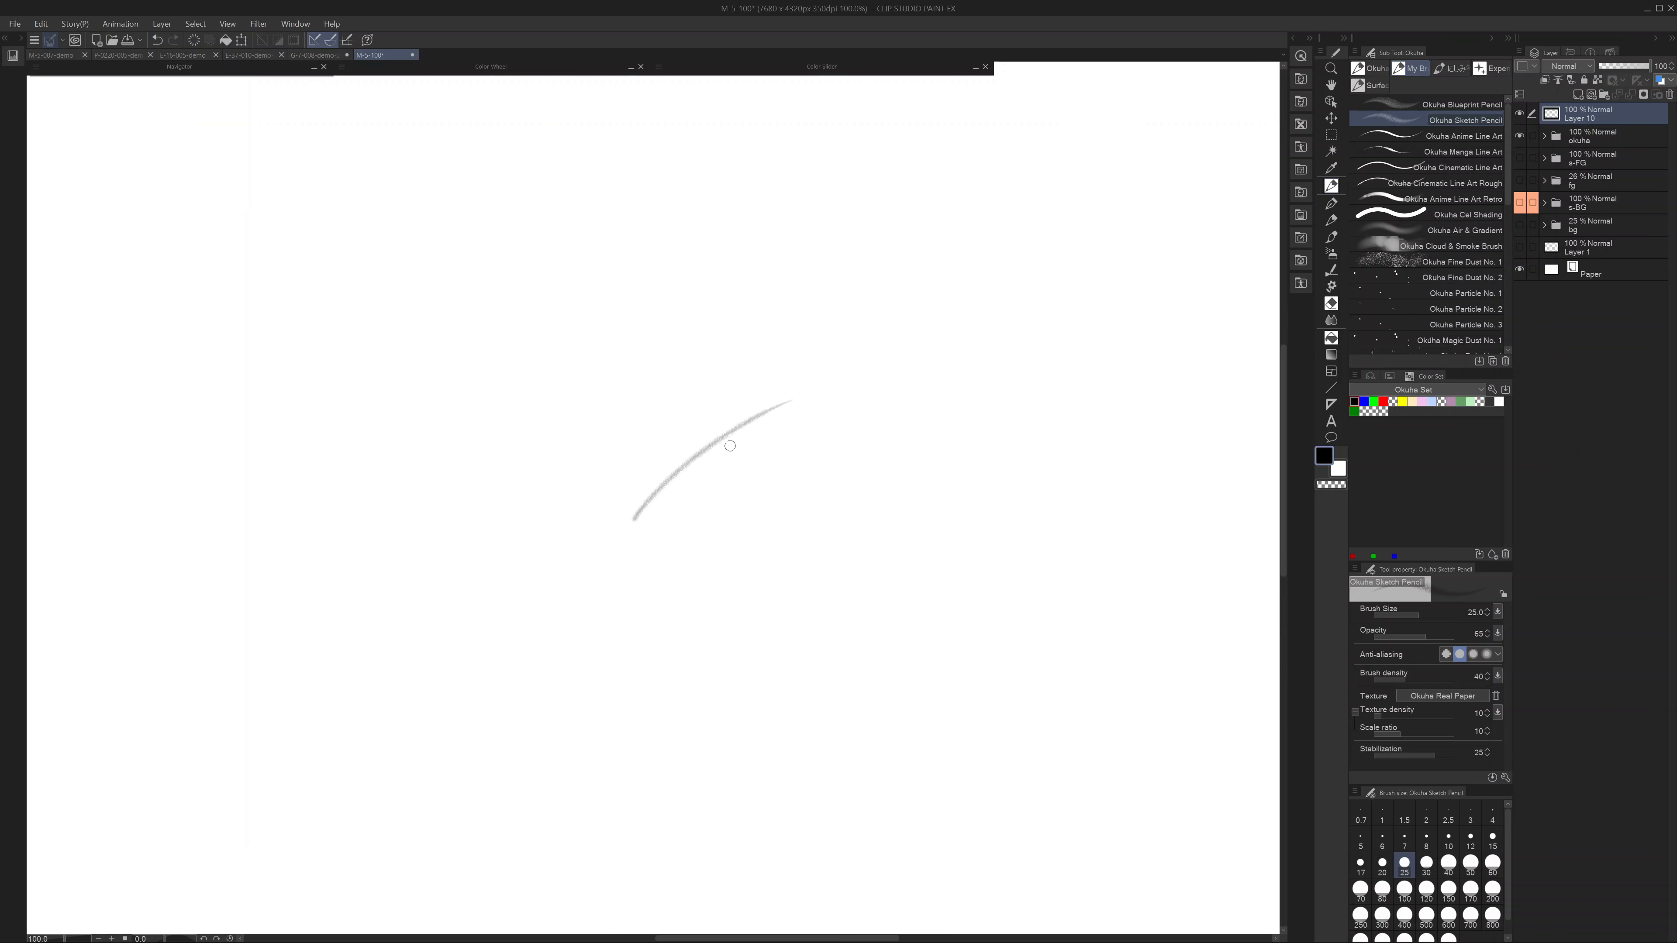
pyautogui.moveTo(691, 461); pyautogui.dragTo(834, 380)
pyautogui.moveTo(697, 456)
pyautogui.mouseDown()
pyautogui.moveTo(857, 375)
pyautogui.moveTo(639, 516)
pyautogui.moveTo(655, 504)
pyautogui.mouseUp()
# - Set the brush size to 12 and draw the inner part of the lower lid, the extended upper lid and the outer edge lines
pyautogui.press('[')
pyautogui.press('[')
pyautogui.press('[')
pyautogui.press('[')
pyautogui.press('[')
pyautogui.press('[')
pyautogui.press('[')
pyautogui.press('[')
pyautogui.press('[')
pyautogui.press('[')
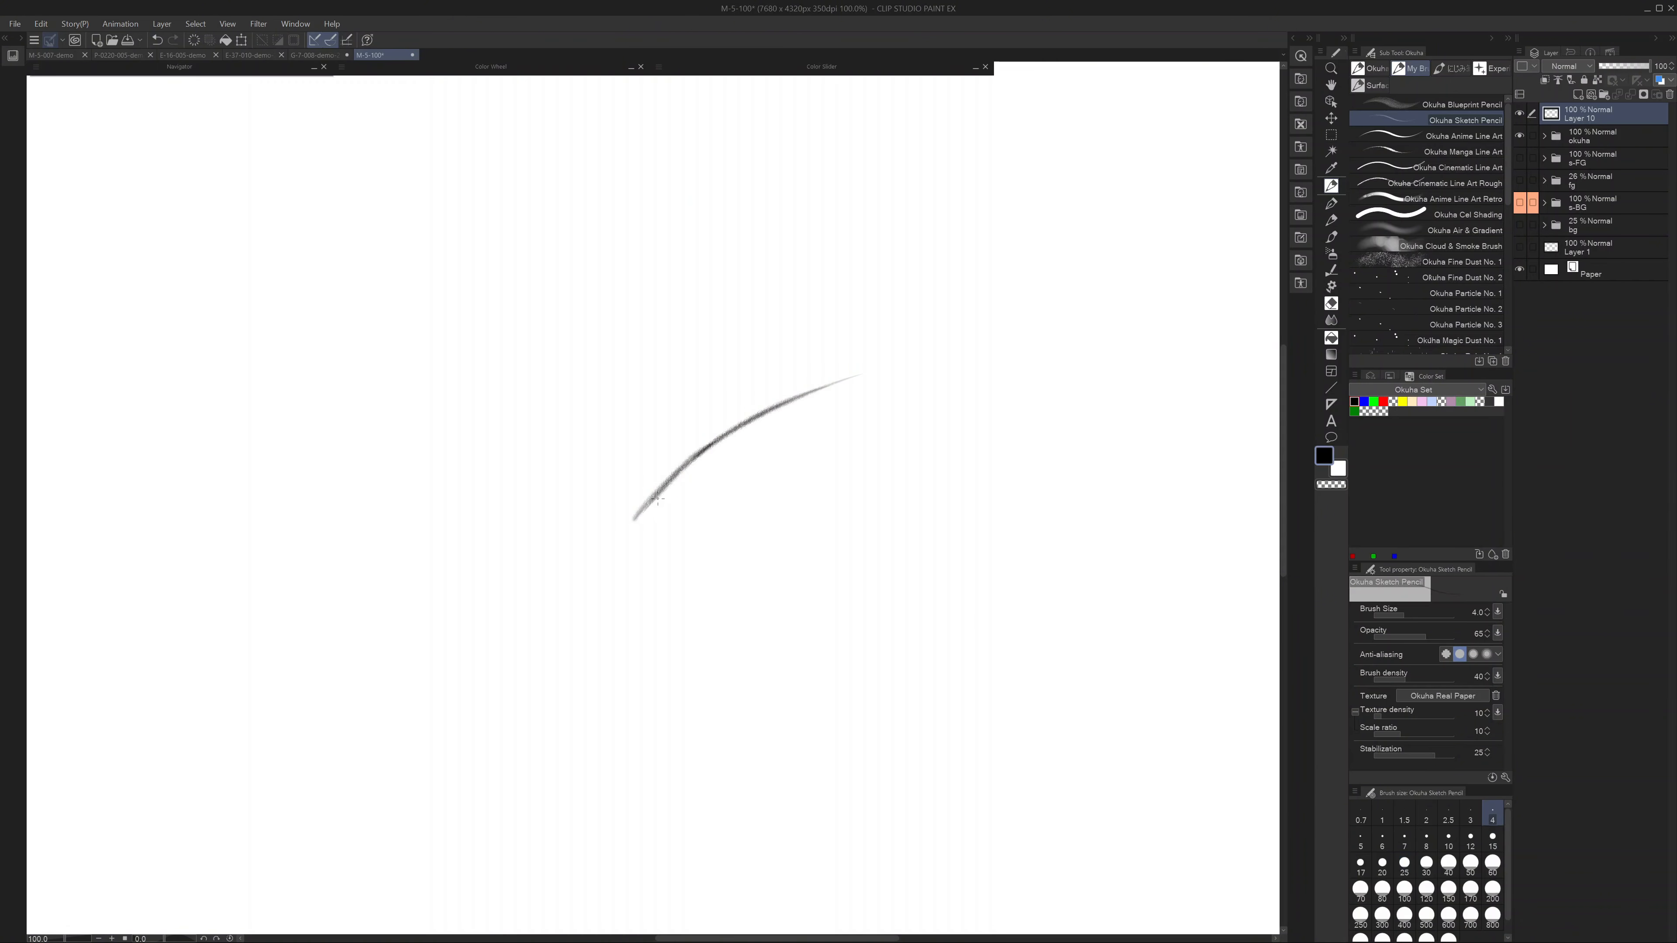
pyautogui.press(']')
pyautogui.press(']')
pyautogui.press(']')
pyautogui.press(']')
pyautogui.press(']')
pyautogui.press(']')
pyautogui.moveTo(650, 503)
pyautogui.mouseDown()
pyautogui.moveTo(701, 546)
pyautogui.moveTo(764, 562)
pyautogui.mouseUp()
pyautogui.moveTo(774, 411)
pyautogui.mouseDown()
pyautogui.moveTo(920, 368)
pyautogui.moveTo(937, 403)
pyautogui.moveTo(878, 545)
pyautogui.mouseUp()
pyautogui.moveTo(907, 370)
pyautogui.mouseDown()
pyautogui.moveTo(938, 470)
pyautogui.moveTo(884, 528)
pyautogui.mouseUp()
pyautogui.moveTo(968, 407); pyautogui.dragTo(874, 547)
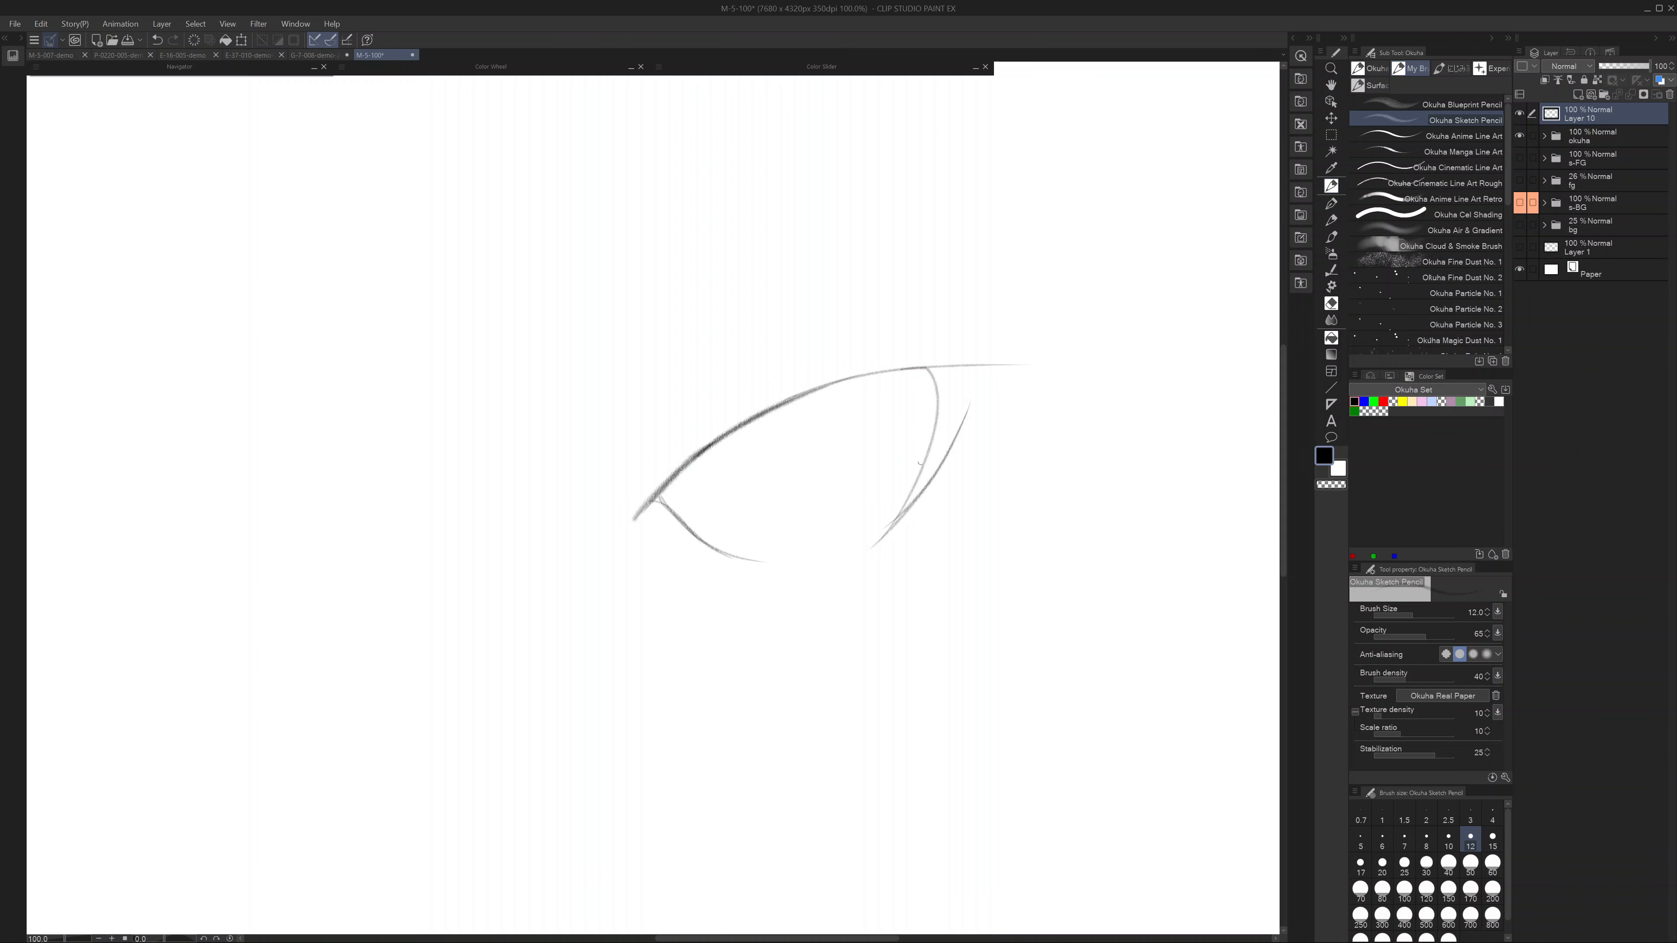
# - Close the eye outline along its outer side and lower lid, and add a curved eyelid crease above the upper lid
pyautogui.moveTo(930, 451); pyautogui.dragTo(878, 548)
pyautogui.moveTo(912, 493); pyautogui.dragTo(858, 559)
pyautogui.moveTo(929, 368)
pyautogui.mouseDown()
pyautogui.moveTo(881, 538)
pyautogui.moveTo(845, 563)
pyautogui.moveTo(749, 560)
pyautogui.mouseUp()
pyautogui.moveTo(873, 548)
pyautogui.mouseDown()
pyautogui.moveTo(815, 564)
pyautogui.moveTo(844, 559)
pyautogui.mouseUp()
pyautogui.moveTo(645, 461)
pyautogui.mouseDown()
pyautogui.moveTo(775, 365)
pyautogui.moveTo(979, 348)
pyautogui.moveTo(967, 411)
pyautogui.mouseUp()
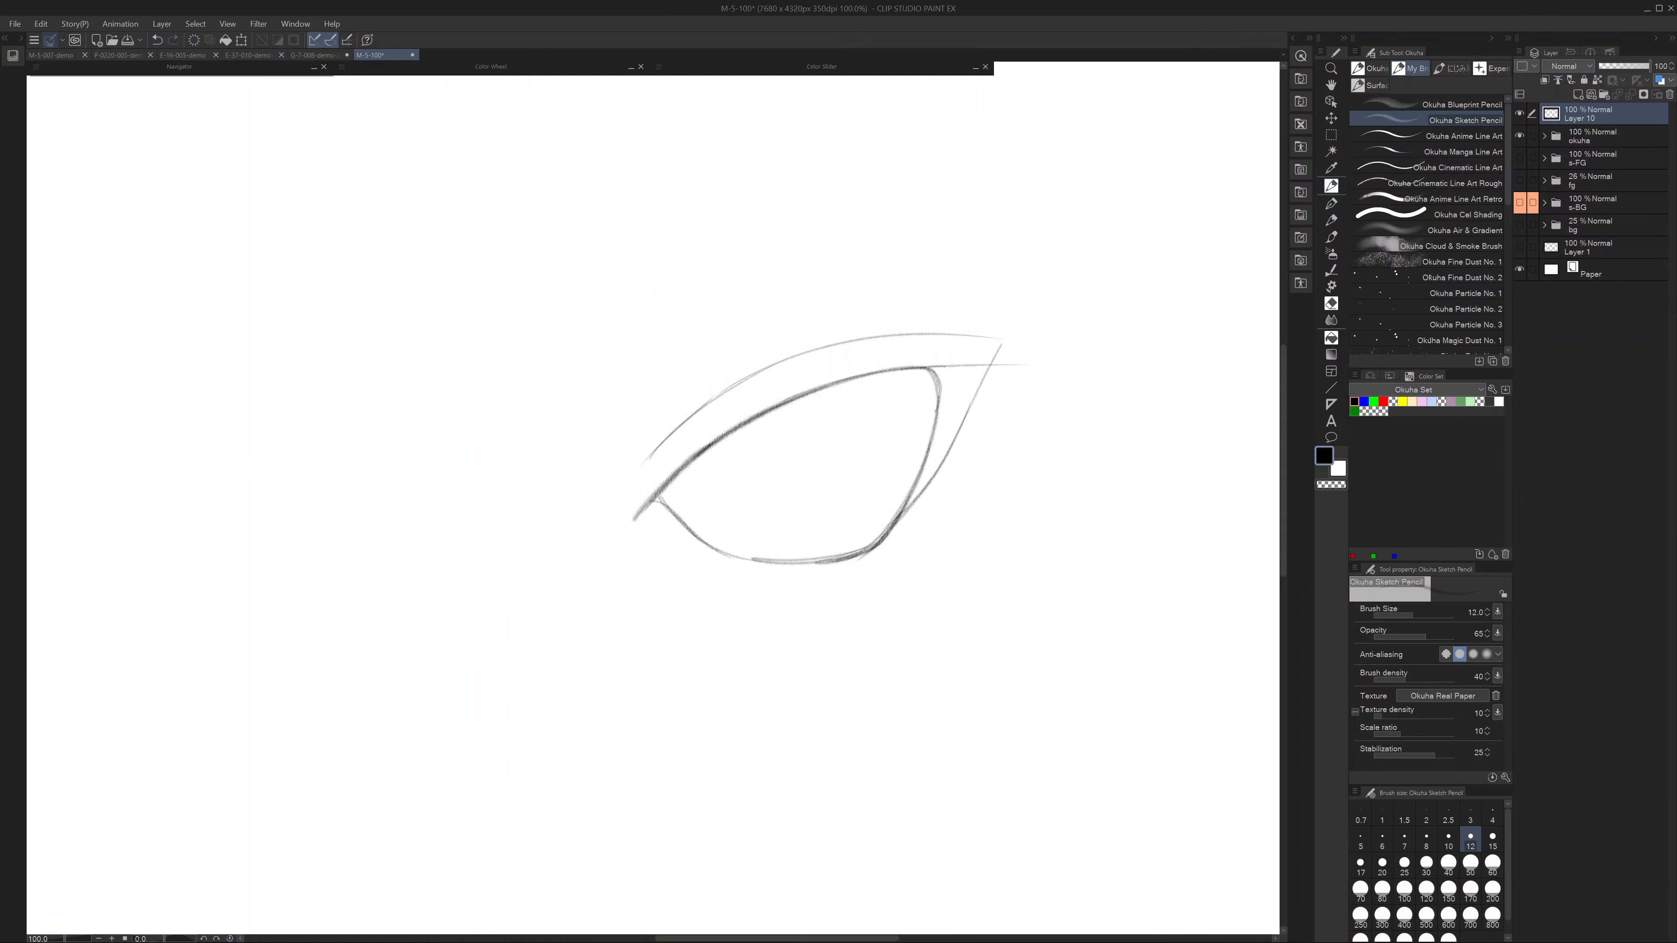
# - Sketch the iris inside the eye with two curved sides and a rounded lower edge
pyautogui.moveTo(721, 443)
pyautogui.mouseDown()
pyautogui.moveTo(755, 519)
pyautogui.moveTo(734, 506)
pyautogui.moveTo(729, 433)
pyautogui.moveTo(756, 514)
pyautogui.mouseUp()
pyautogui.moveTo(848, 385); pyautogui.dragTo(870, 498)
pyautogui.moveTo(871, 436)
pyautogui.mouseDown()
pyautogui.moveTo(798, 521)
pyautogui.moveTo(773, 519)
pyautogui.mouseUp()
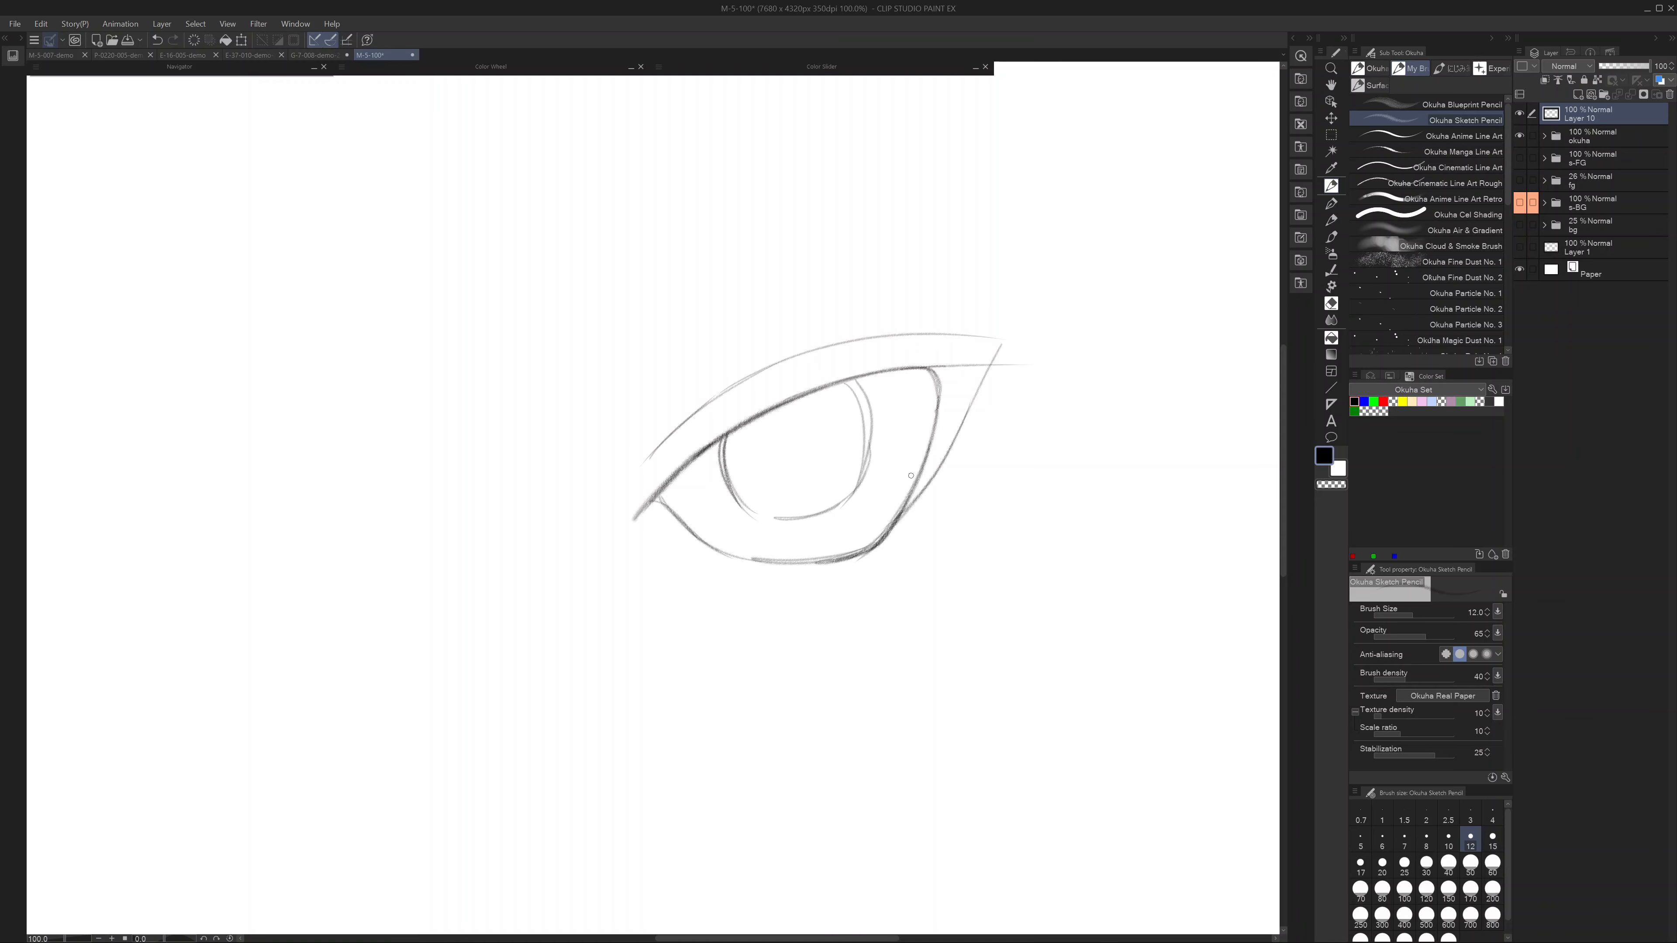
# - Darken and thicken the iris's outer side with repeated curved strokes down to its lower edge
pyautogui.scroll(4, 910, 476)
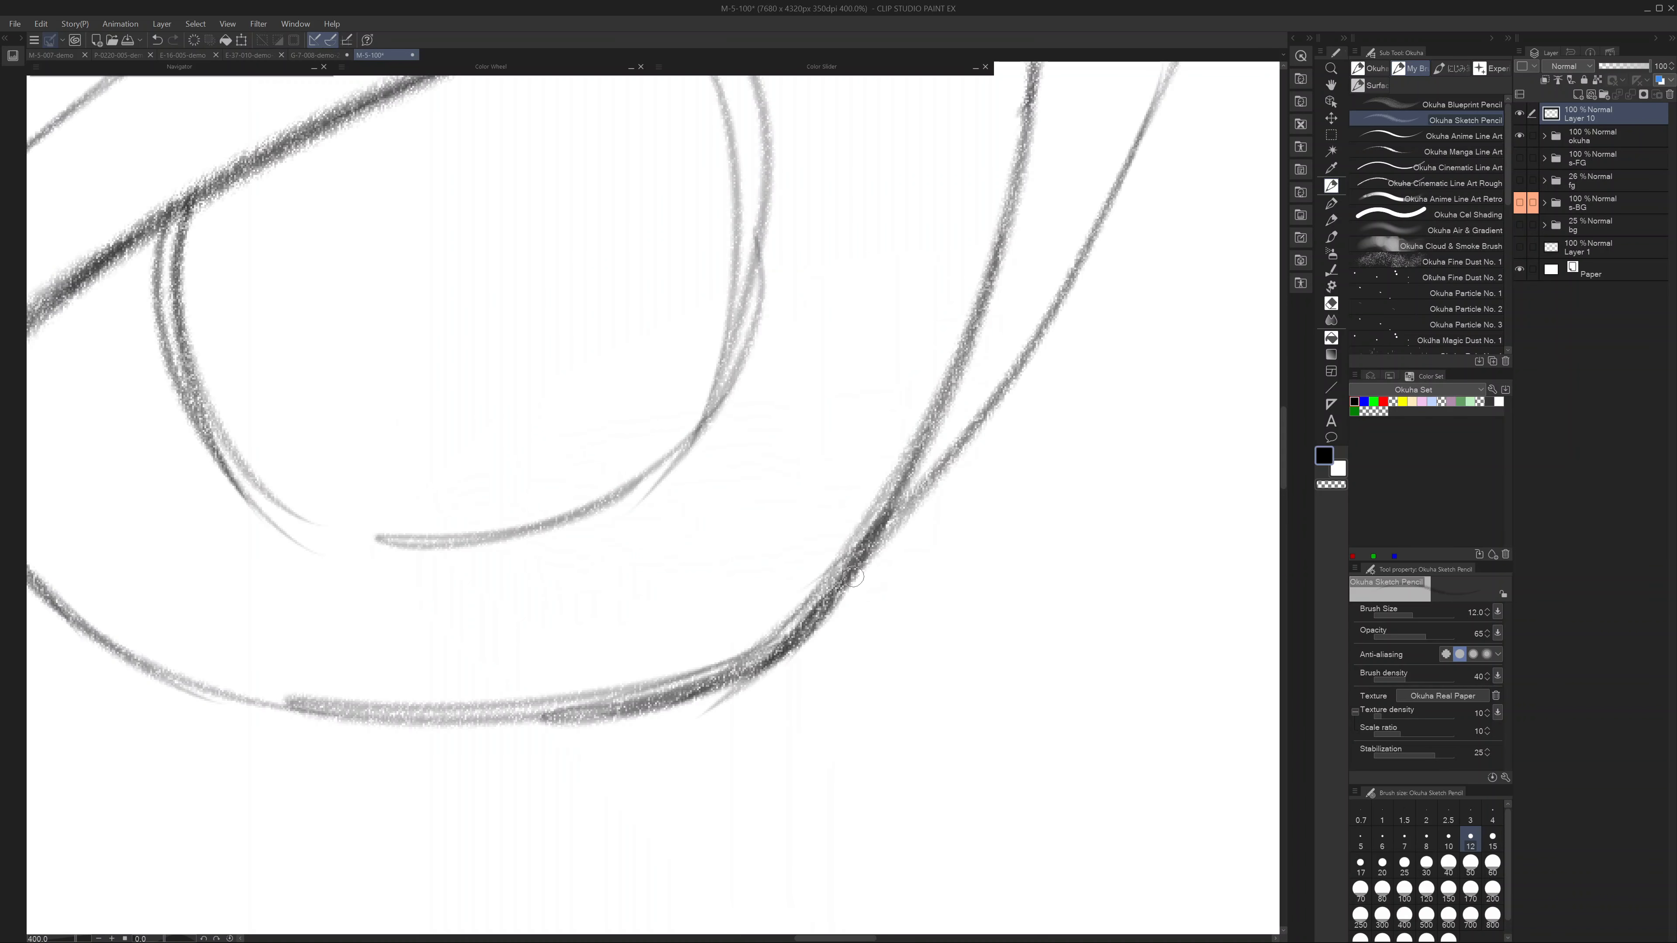
pyautogui.scroll(-3, 854, 576)
pyautogui.scroll(-2, 822, 493)
pyautogui.scroll(2, 835, 410)
pyautogui.scroll(-2, 817, 342)
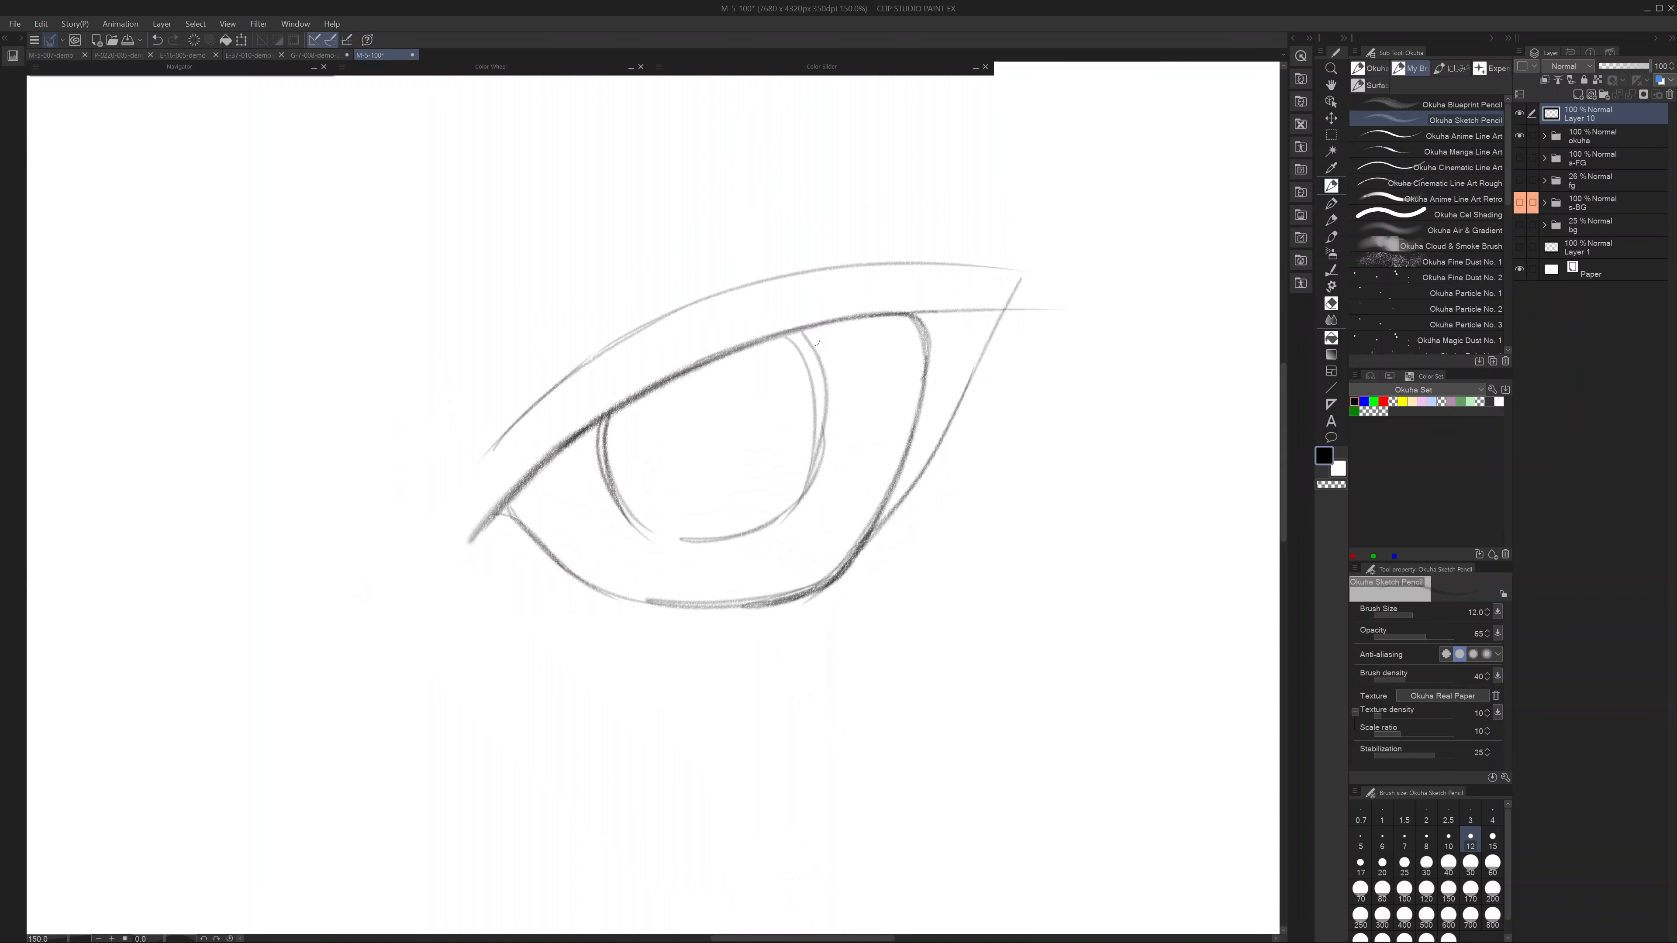
pyautogui.moveTo(817, 343); pyautogui.dragTo(819, 492)
pyautogui.moveTo(830, 389); pyautogui.dragTo(814, 487)
pyautogui.moveTo(783, 332)
pyautogui.mouseDown()
pyautogui.moveTo(801, 358)
pyautogui.moveTo(804, 476)
pyautogui.mouseUp()
pyautogui.moveTo(819, 415)
pyautogui.mouseDown()
pyautogui.moveTo(793, 499)
pyautogui.moveTo(756, 531)
pyautogui.mouseUp()
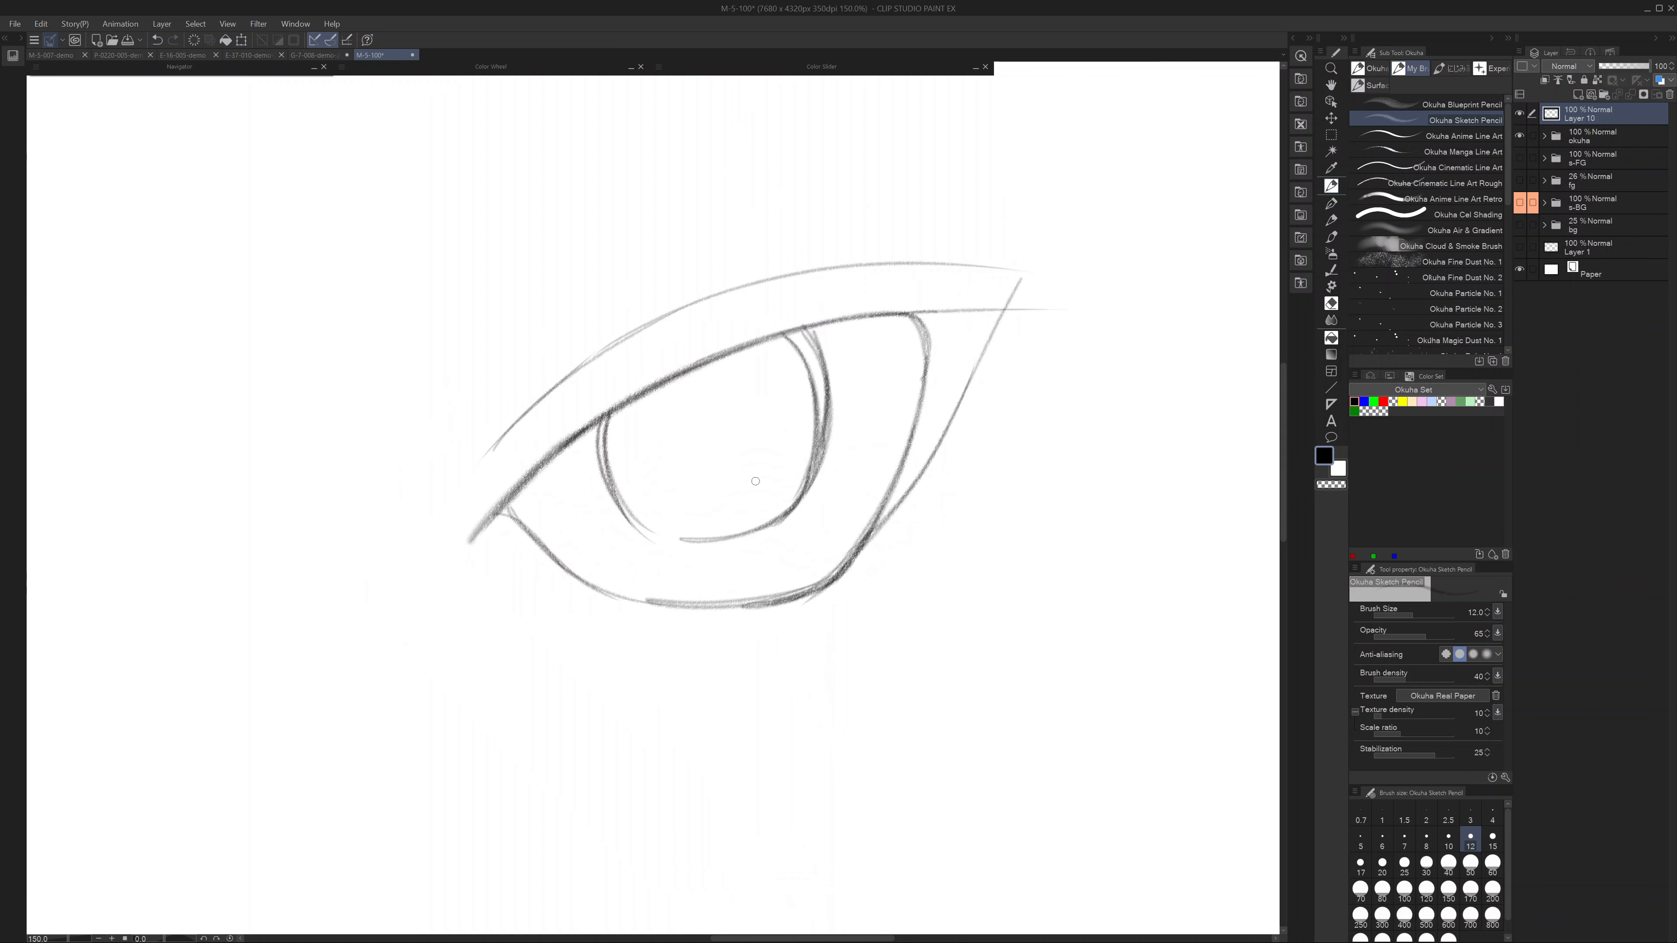
# - Draw a large oval highlight at the iris's upper right, add smaller ovals inside, and reinforce the iris's inner side and bottom edge
pyautogui.moveTo(817, 391)
pyautogui.mouseDown()
pyautogui.moveTo(807, 447)
pyautogui.moveTo(817, 381)
pyautogui.mouseUp()
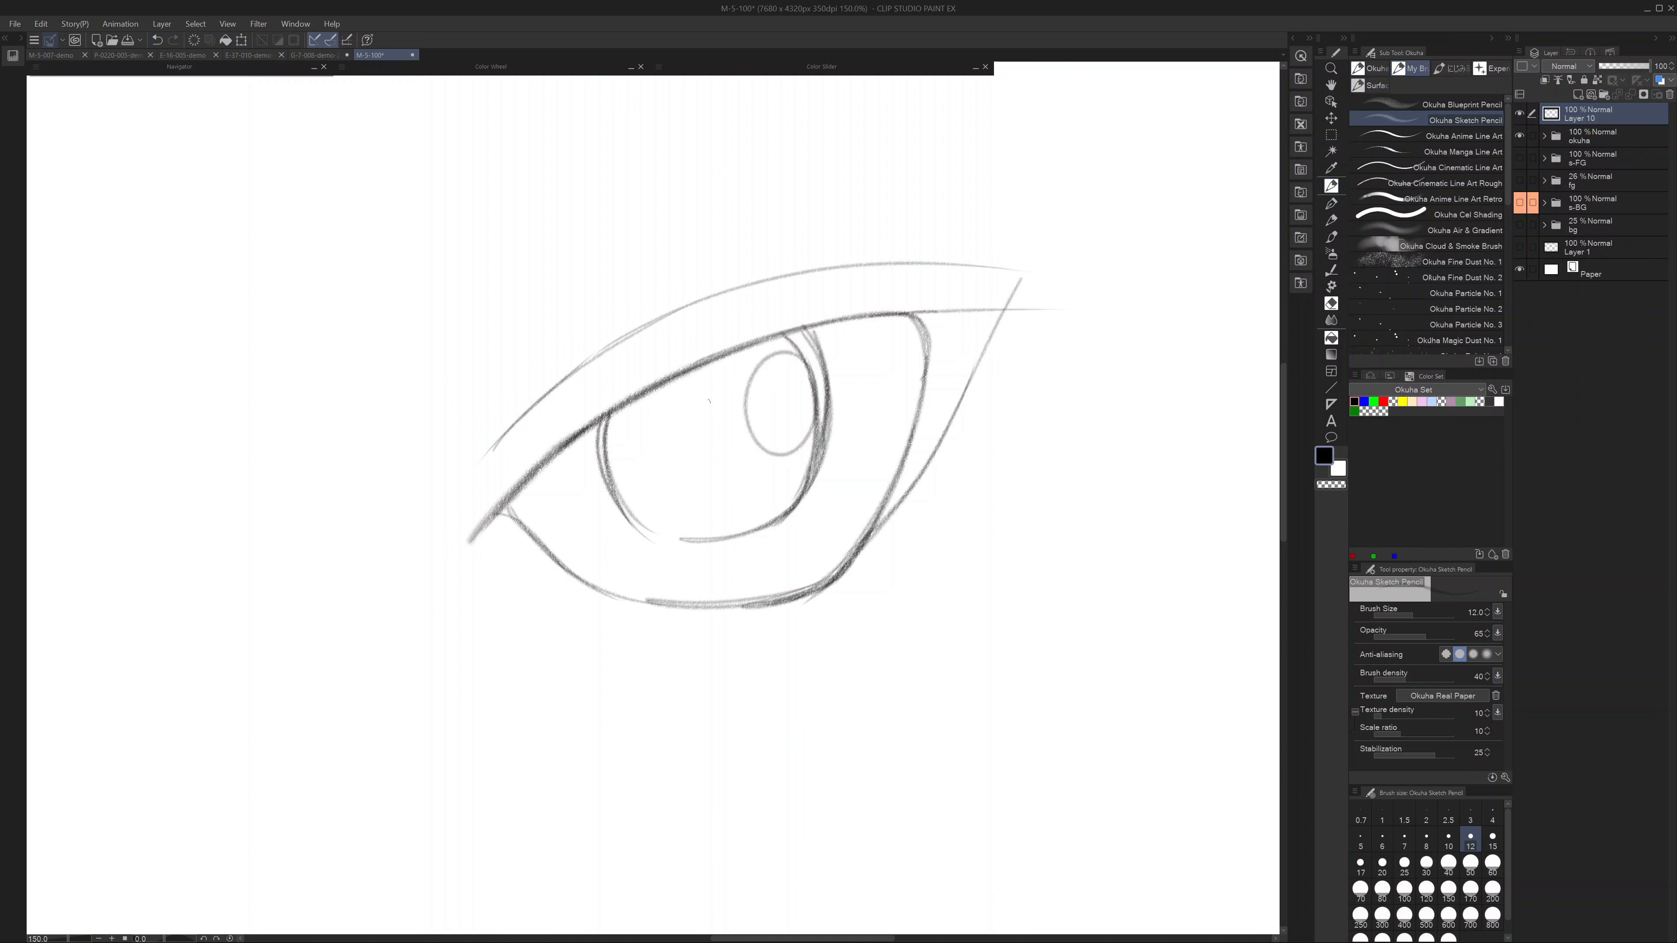
pyautogui.moveTo(690, 442)
pyautogui.mouseDown()
pyautogui.moveTo(731, 441)
pyautogui.moveTo(625, 499)
pyautogui.moveTo(654, 486)
pyautogui.moveTo(635, 528)
pyautogui.moveTo(697, 543)
pyautogui.mouseUp()
pyautogui.moveTo(602, 429); pyautogui.dragTo(618, 502)
pyautogui.moveTo(602, 416); pyautogui.dragTo(606, 442)
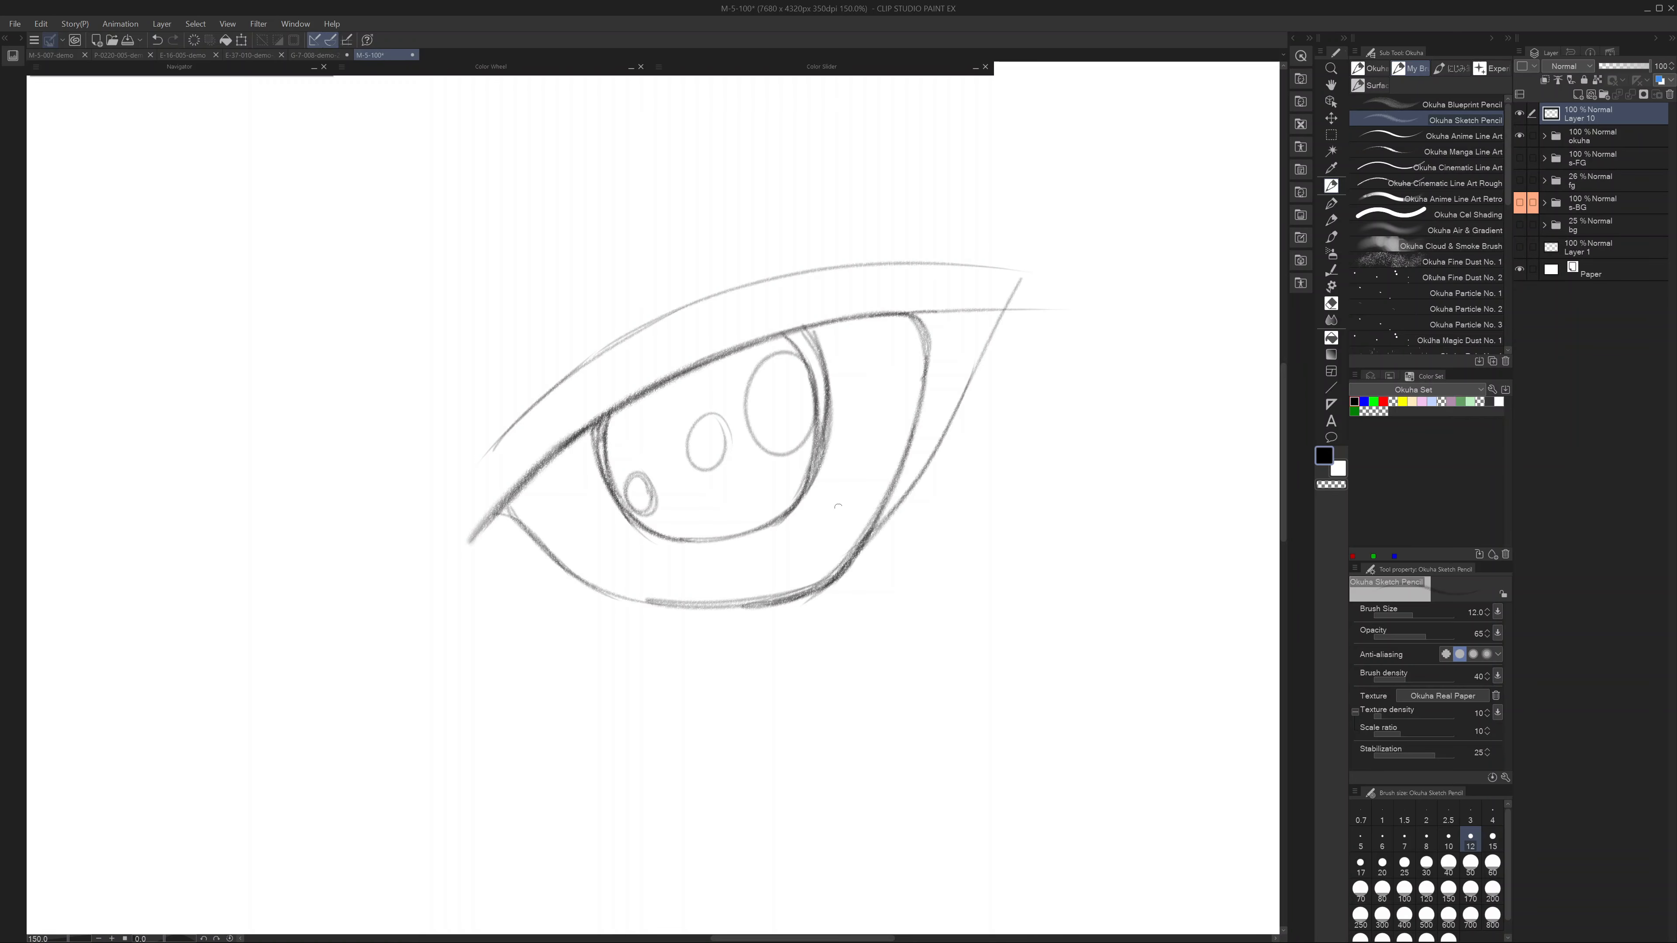
# - Reinforce the eyelid crease with overlapping strokes and sketch pointed lash tips at the eye's outer corner
pyautogui.moveTo(487, 459); pyautogui.dragTo(835, 255)
pyautogui.moveTo(624, 341); pyautogui.dragTo(1050, 261)
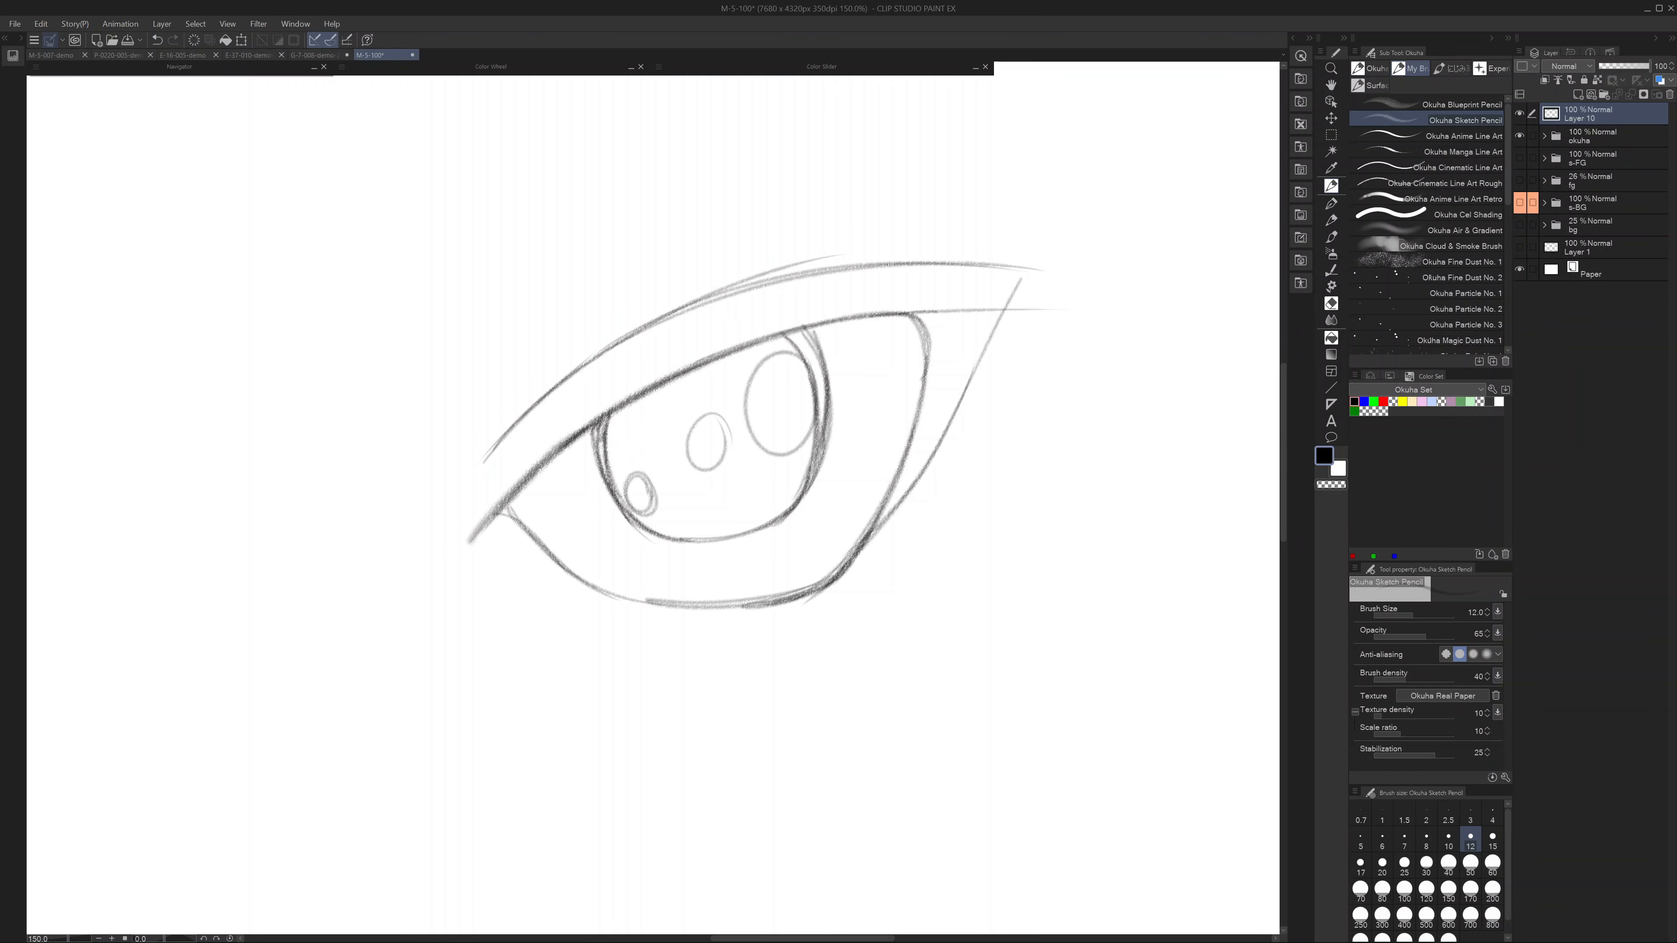
pyautogui.moveTo(697, 304)
pyautogui.mouseDown()
pyautogui.moveTo(962, 254)
pyautogui.moveTo(1056, 262)
pyautogui.moveTo(1103, 231)
pyautogui.moveTo(1004, 322)
pyautogui.moveTo(850, 579)
pyautogui.mouseUp()
pyautogui.moveTo(902, 519)
pyautogui.mouseDown()
pyautogui.moveTo(833, 590)
pyautogui.moveTo(930, 350)
pyautogui.moveTo(824, 327)
pyautogui.moveTo(656, 393)
pyautogui.moveTo(515, 488)
pyautogui.mouseUp()
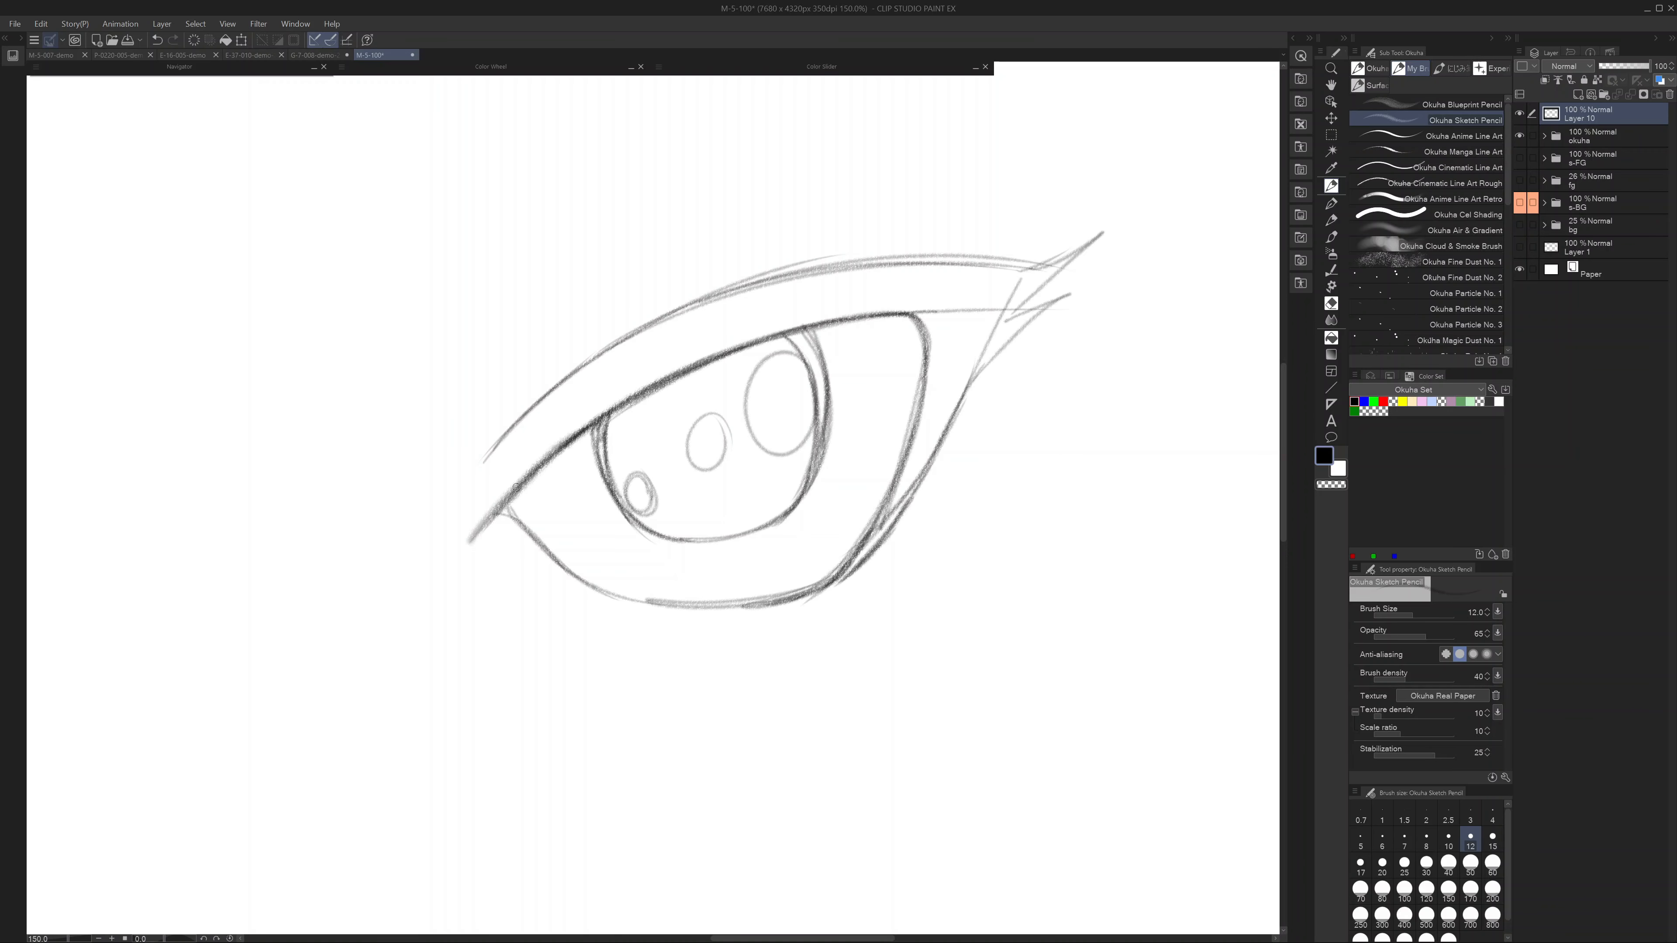
pyautogui.moveTo(602, 414); pyautogui.dragTo(477, 532)
pyautogui.scroll(-4, 818, 528)
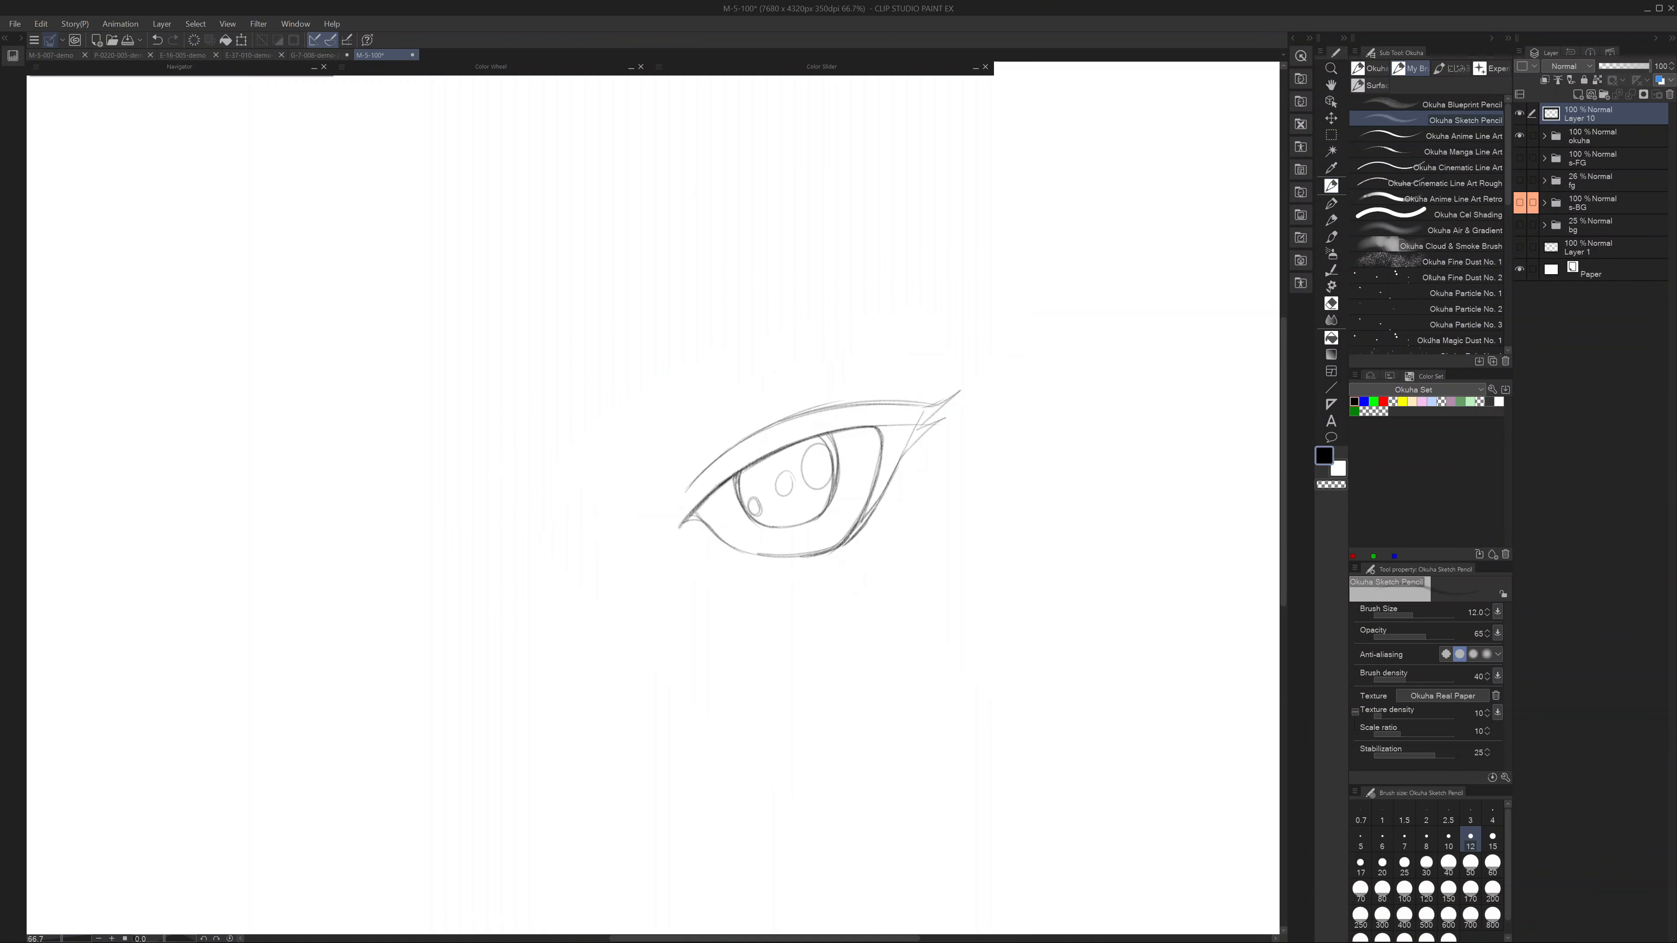
# - Extend the eye's inner corner to a sharp point and join it to a darkened eyelid crease
pyautogui.scroll(2, 716, 478)
pyautogui.moveTo(674, 497); pyautogui.dragTo(648, 566)
pyautogui.moveTo(668, 542)
pyautogui.mouseDown()
pyautogui.moveTo(648, 565)
pyautogui.moveTo(700, 548)
pyautogui.moveTo(745, 433)
pyautogui.moveTo(920, 363)
pyautogui.mouseUp()
pyautogui.moveTo(815, 395); pyautogui.dragTo(943, 360)
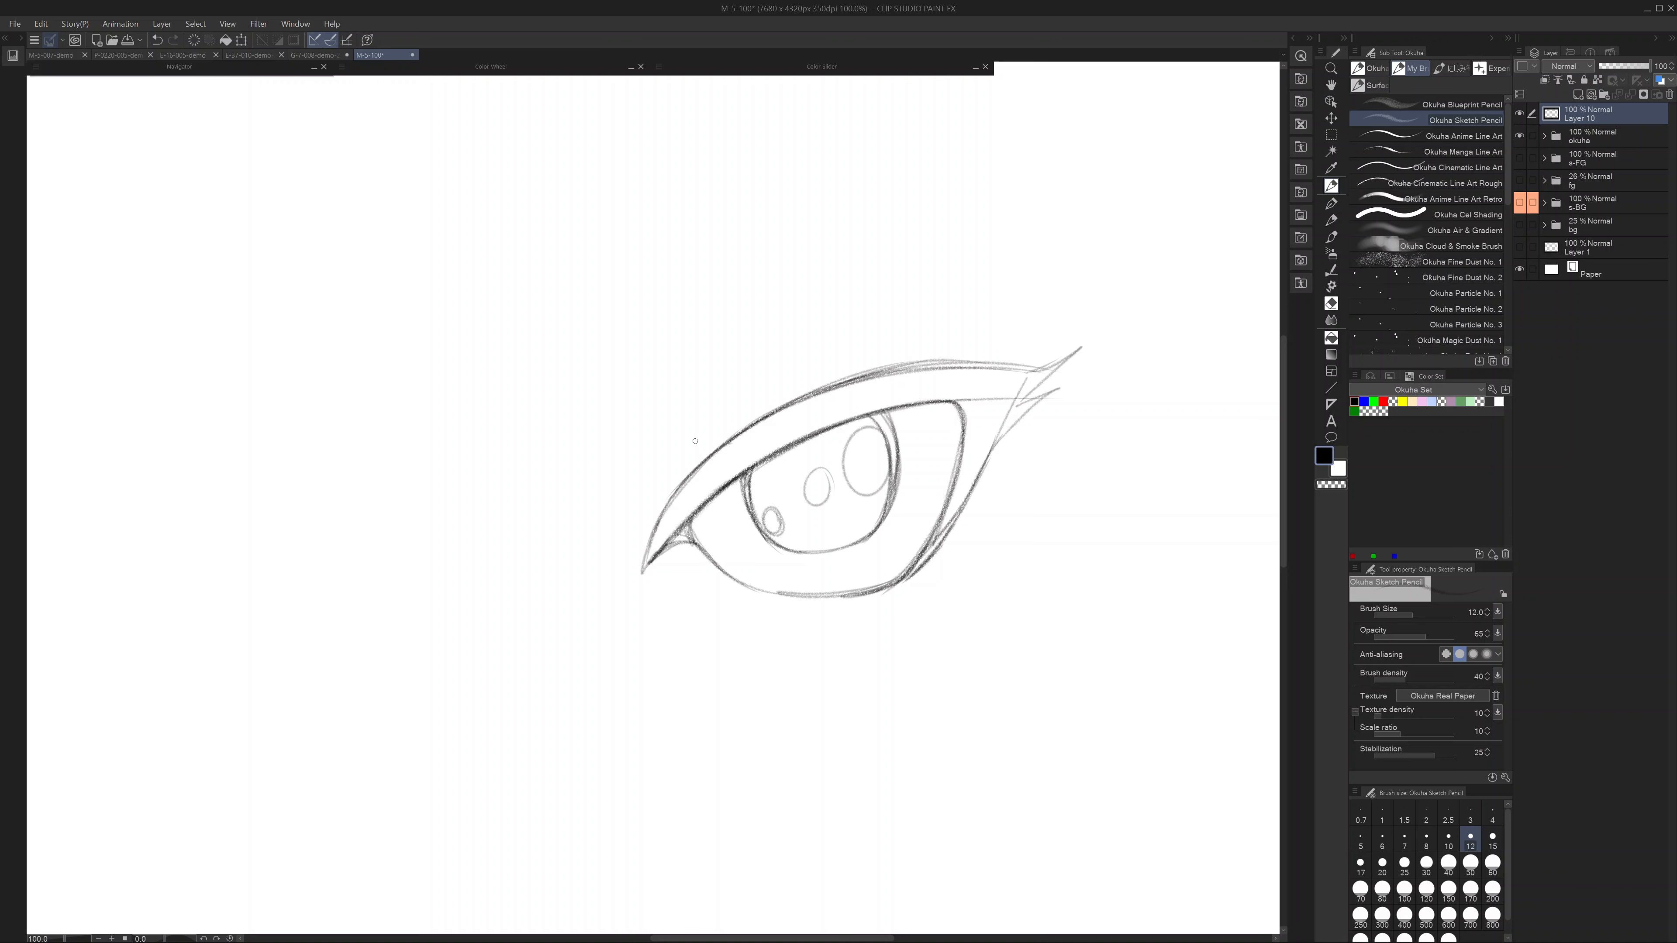
# - Sketch a long brow arc above the eyelid crease and light curved strokes beneath the lower lid
pyautogui.moveTo(629, 490)
pyautogui.mouseDown()
pyautogui.moveTo(784, 327)
pyautogui.moveTo(852, 288)
pyautogui.moveTo(1100, 247)
pyautogui.moveTo(1191, 290)
pyautogui.mouseUp()
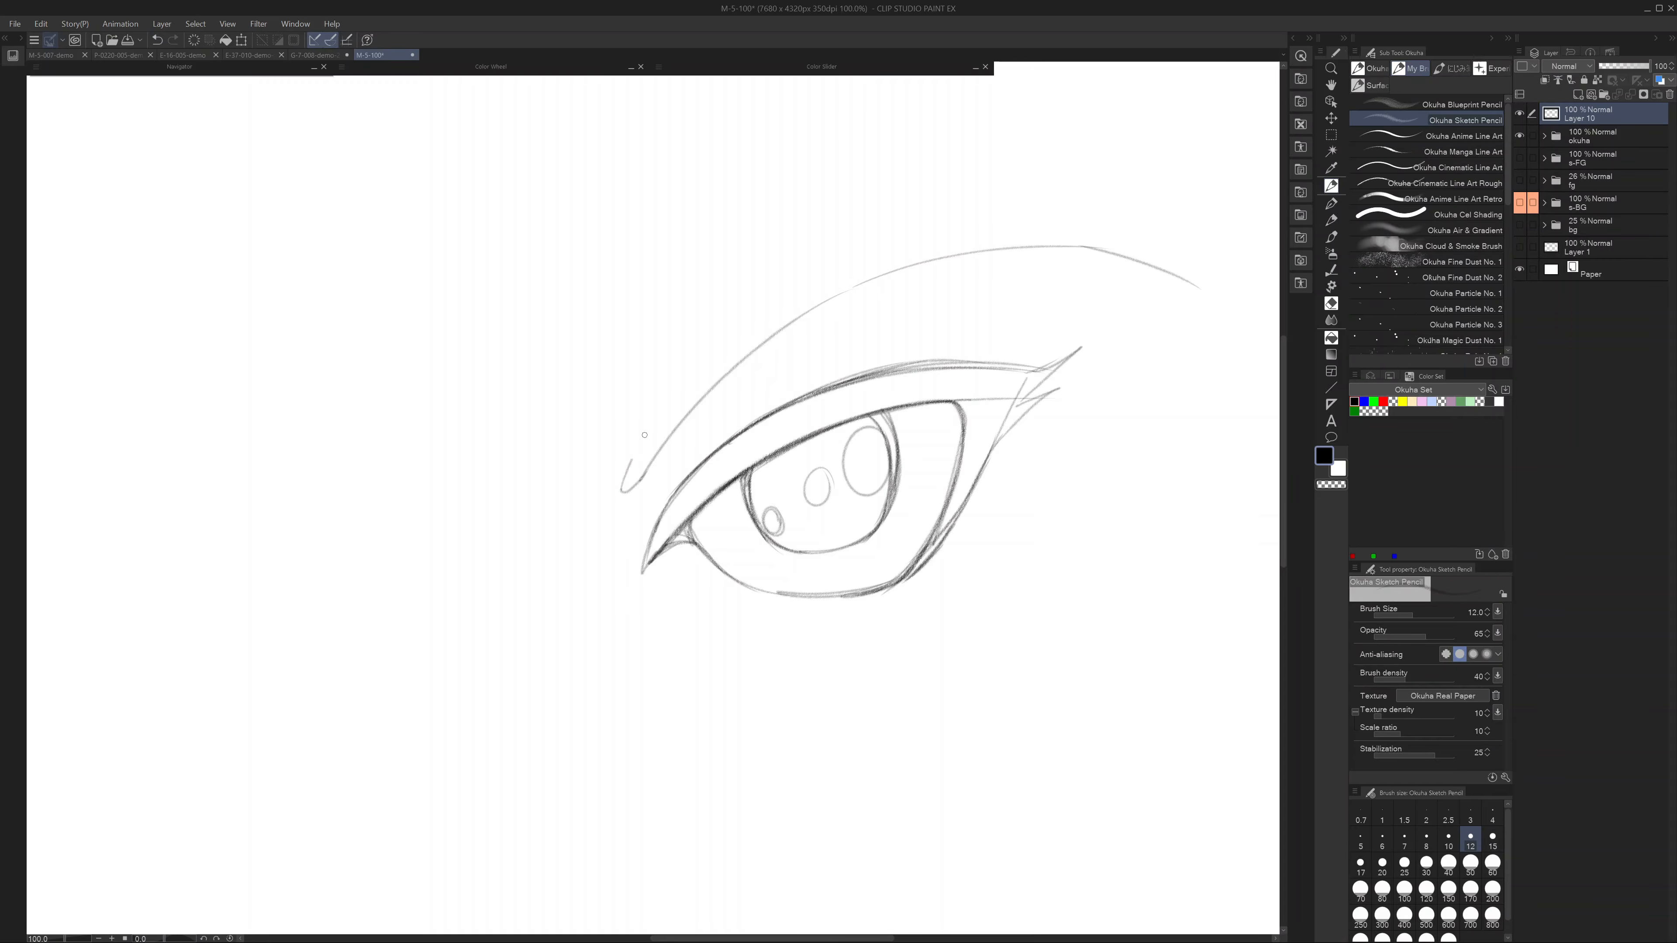
pyautogui.moveTo(674, 408)
pyautogui.mouseDown()
pyautogui.moveTo(813, 312)
pyautogui.moveTo(1080, 254)
pyautogui.mouseUp()
pyautogui.moveTo(708, 623)
pyautogui.mouseDown()
pyautogui.moveTo(799, 642)
pyautogui.moveTo(891, 631)
pyautogui.mouseUp()
pyautogui.moveTo(998, 529)
pyautogui.mouseDown()
pyautogui.moveTo(957, 586)
pyautogui.moveTo(1010, 503)
pyautogui.moveTo(955, 589)
pyautogui.moveTo(992, 561)
pyautogui.moveTo(977, 571)
pyautogui.moveTo(1004, 522)
pyautogui.moveTo(924, 608)
pyautogui.mouseUp()
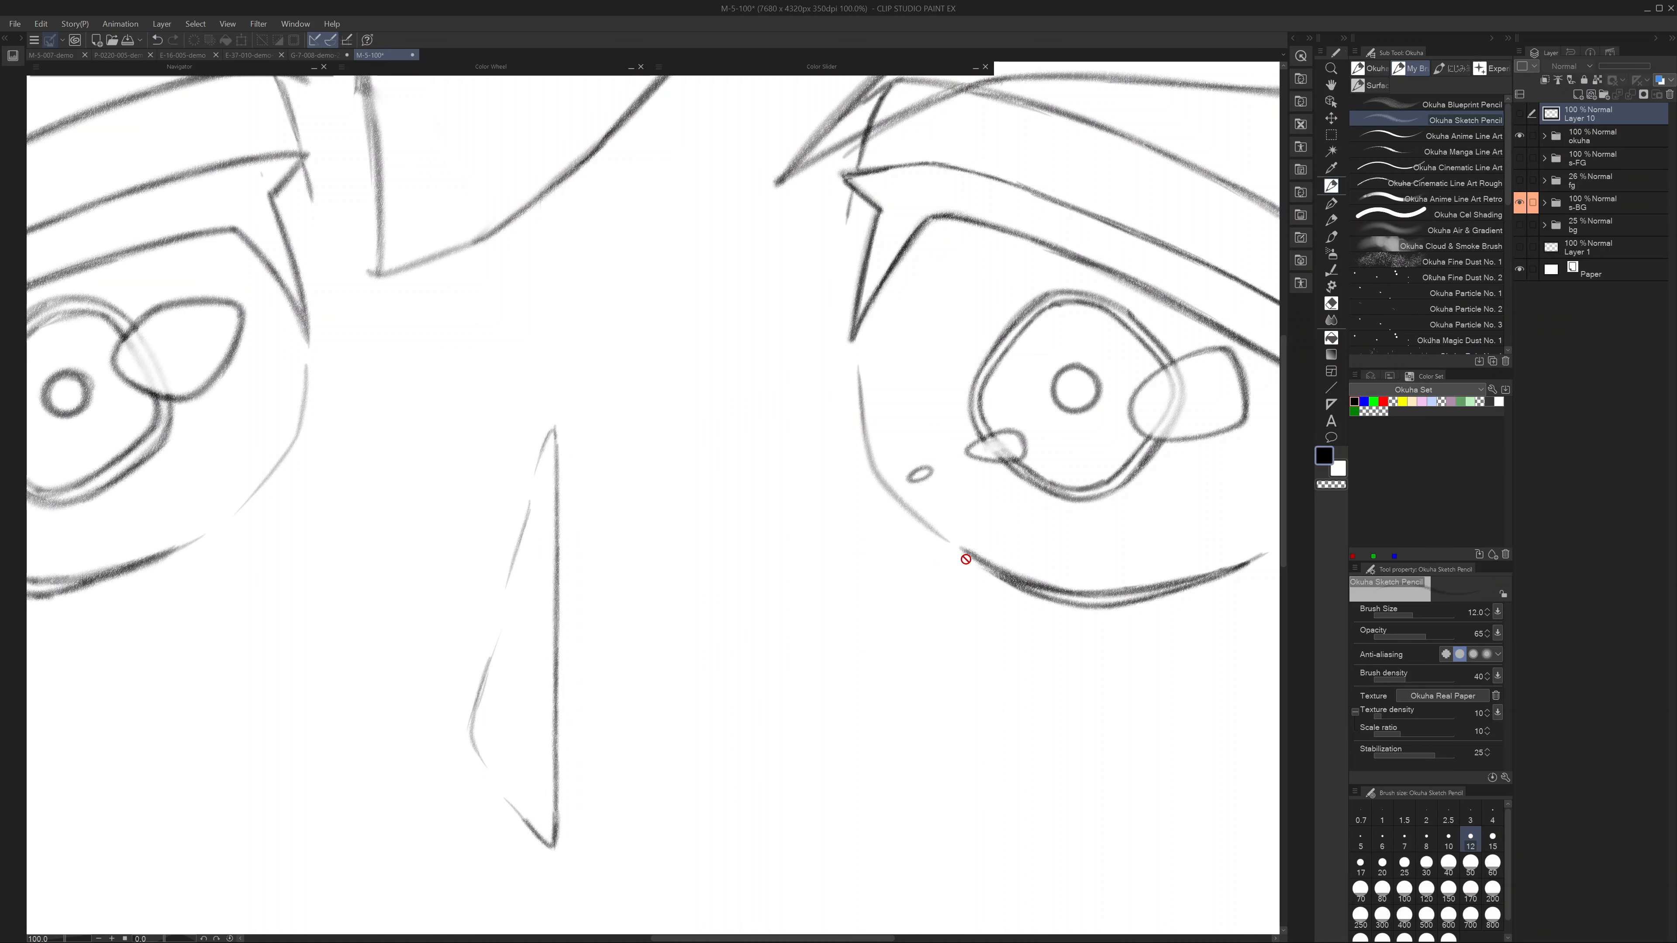
# - Show the coloured shading guide lines over the face line art using the subfolder inside the s-BG group
pyautogui.scroll(-3, 980, 498)
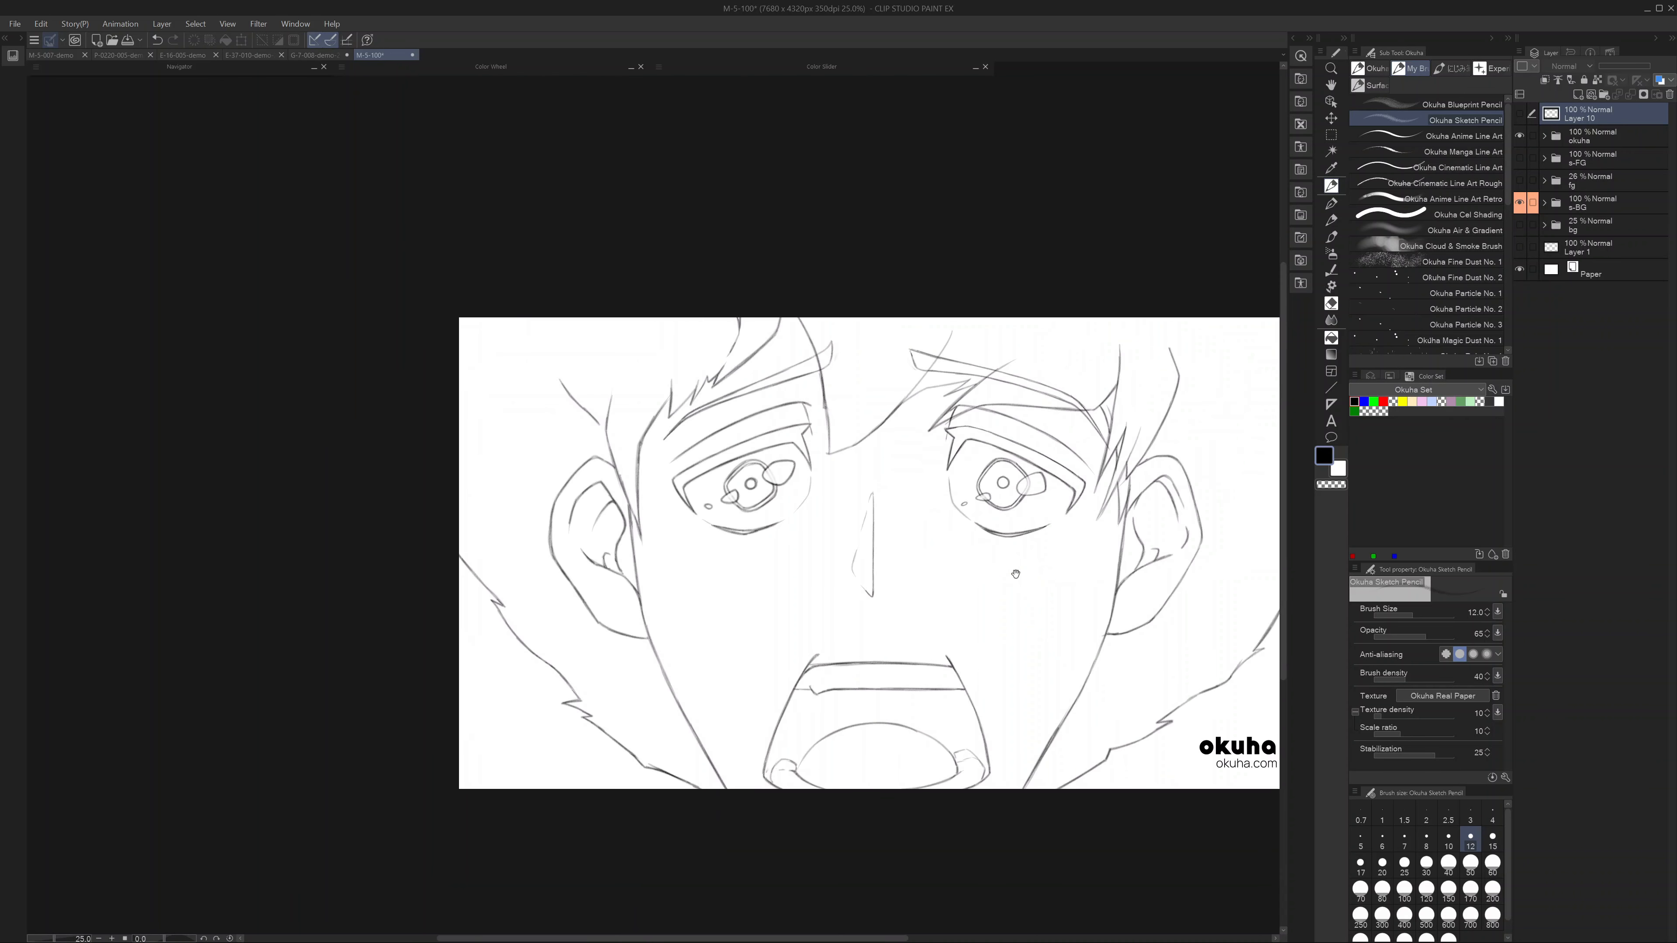
pyautogui.moveTo(1017, 573); pyautogui.dragTo(894, 558)
pyautogui.scroll(1, 803, 531)
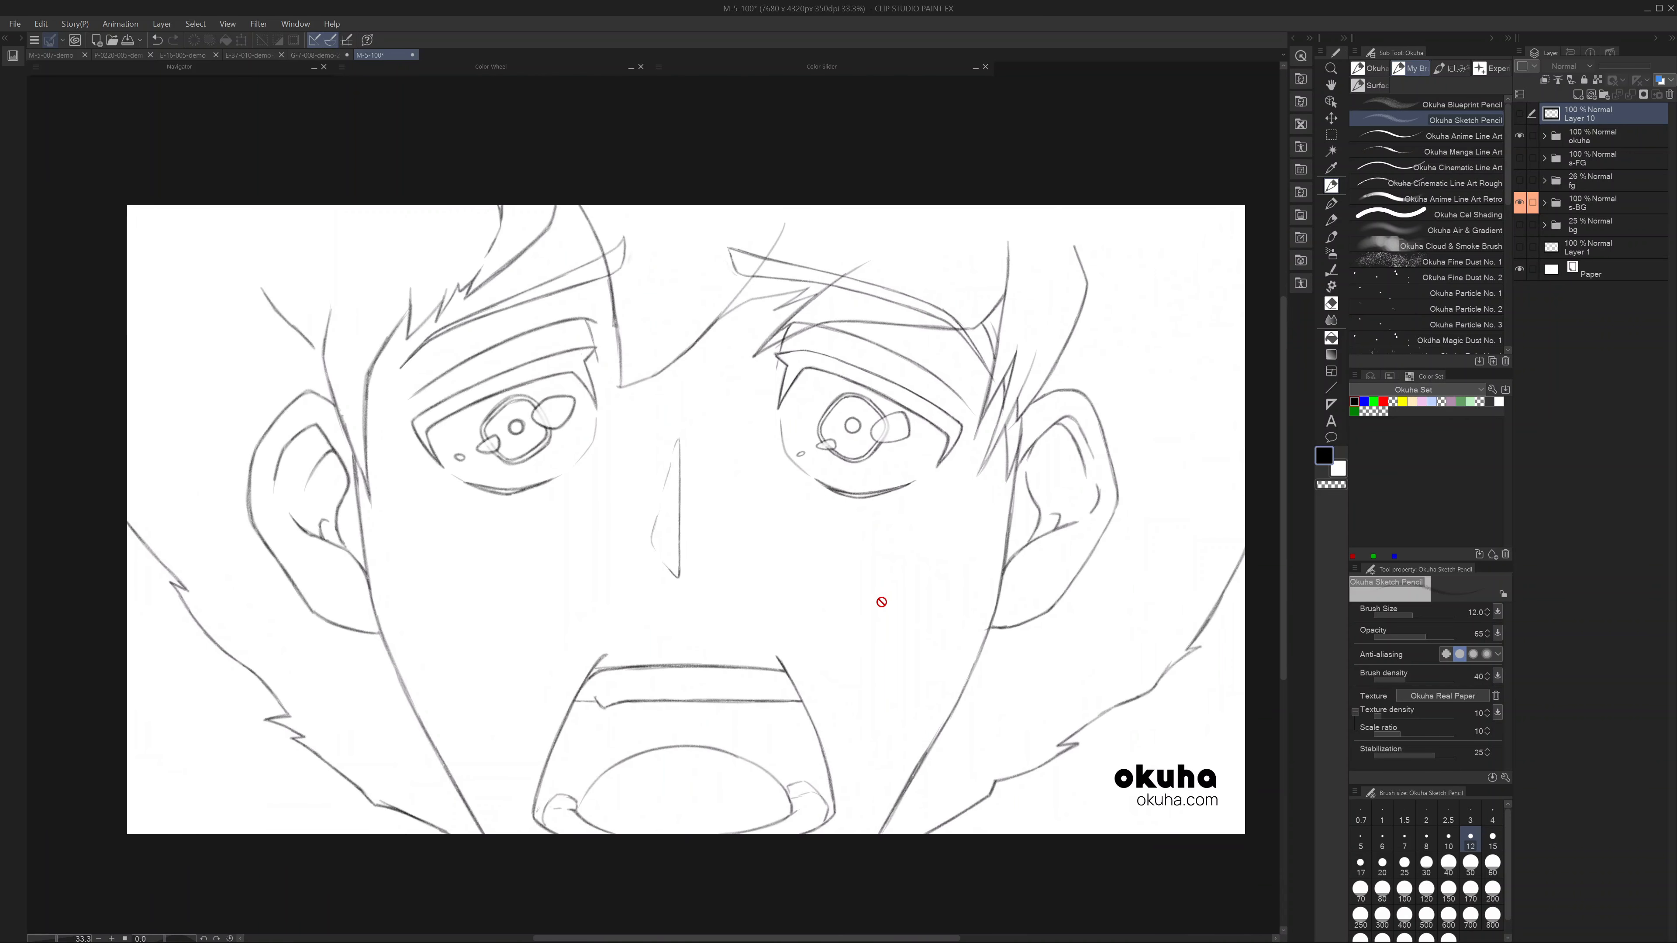
pyautogui.click(1545, 203)
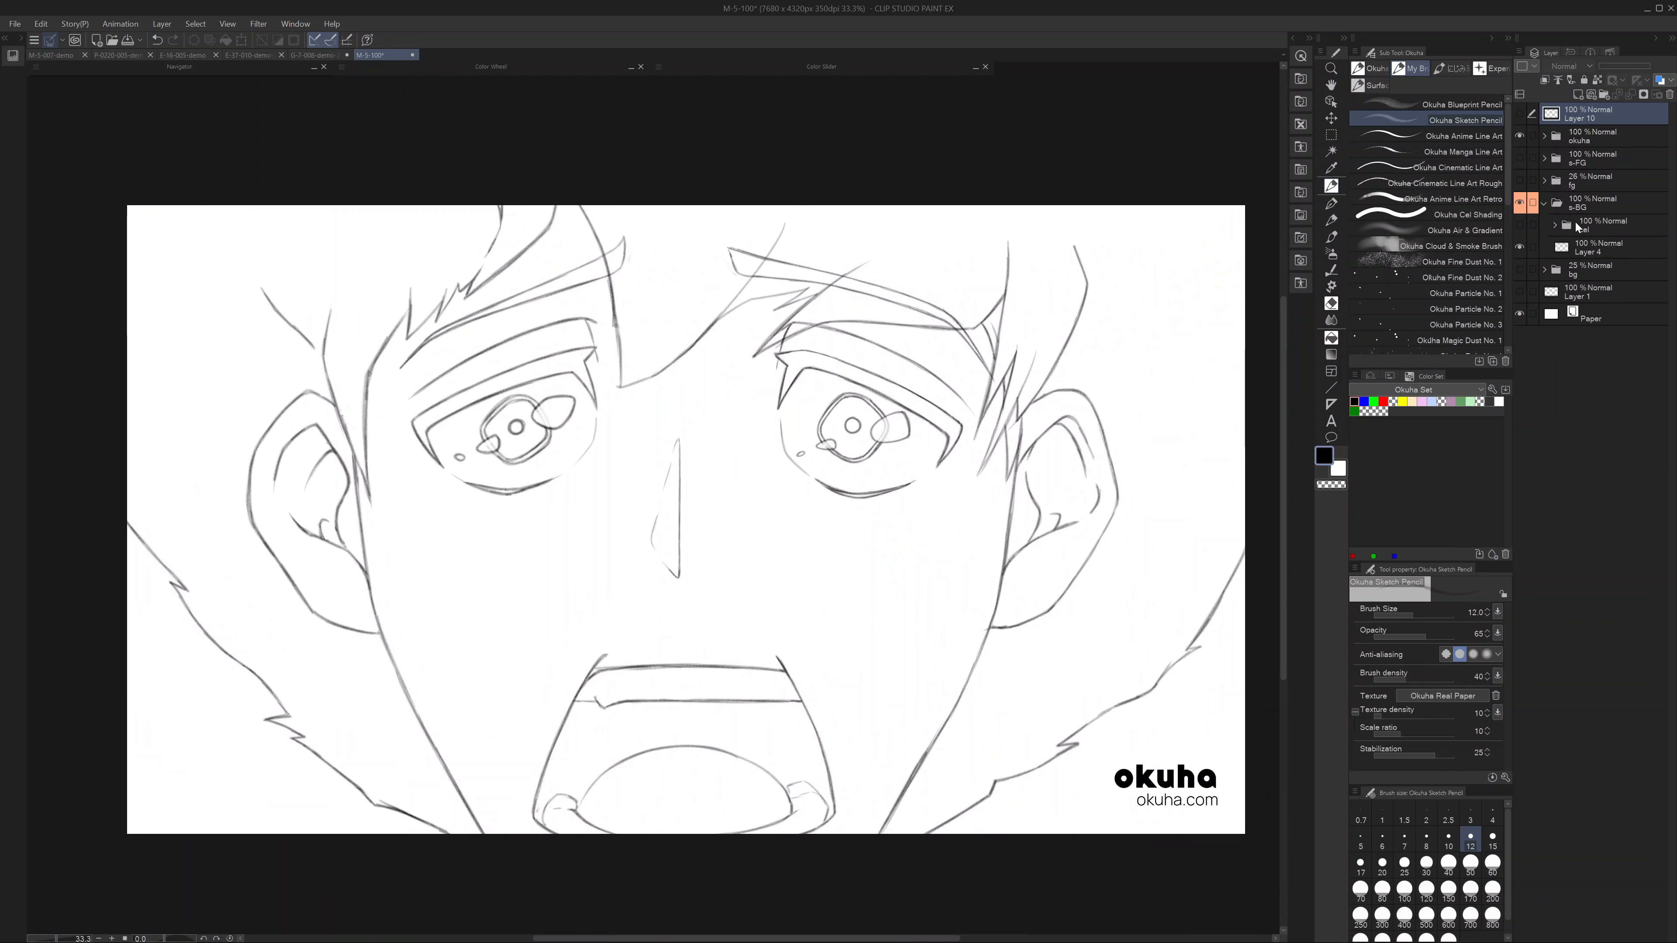
pyautogui.click(1519, 225)
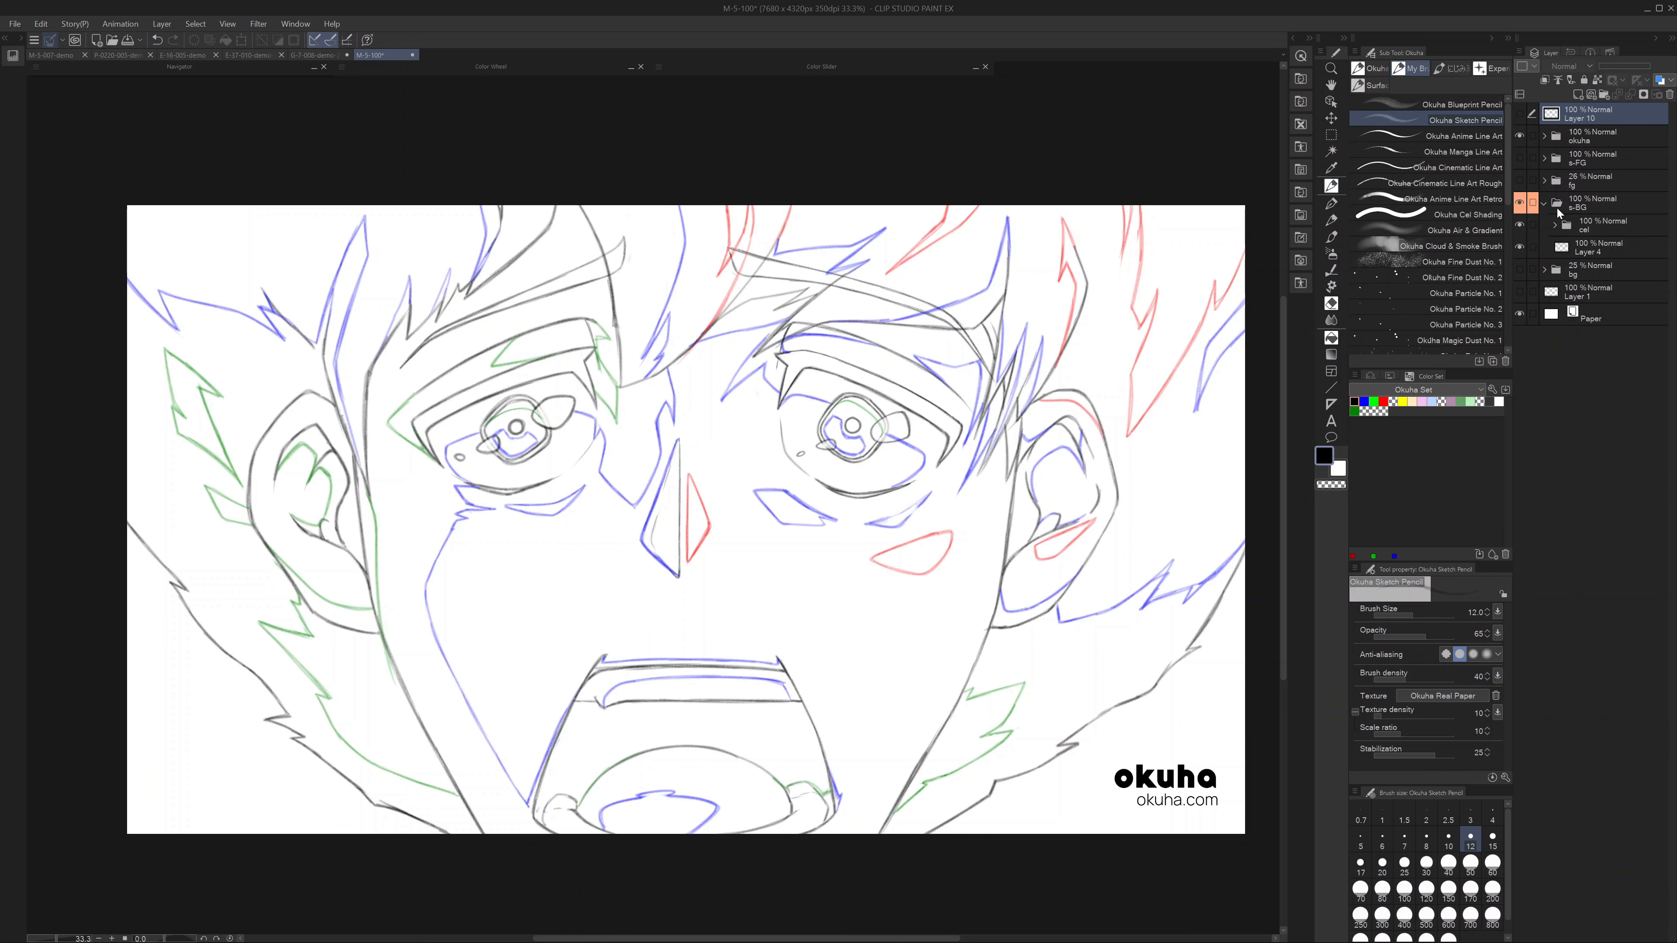
pyautogui.click(1544, 203)
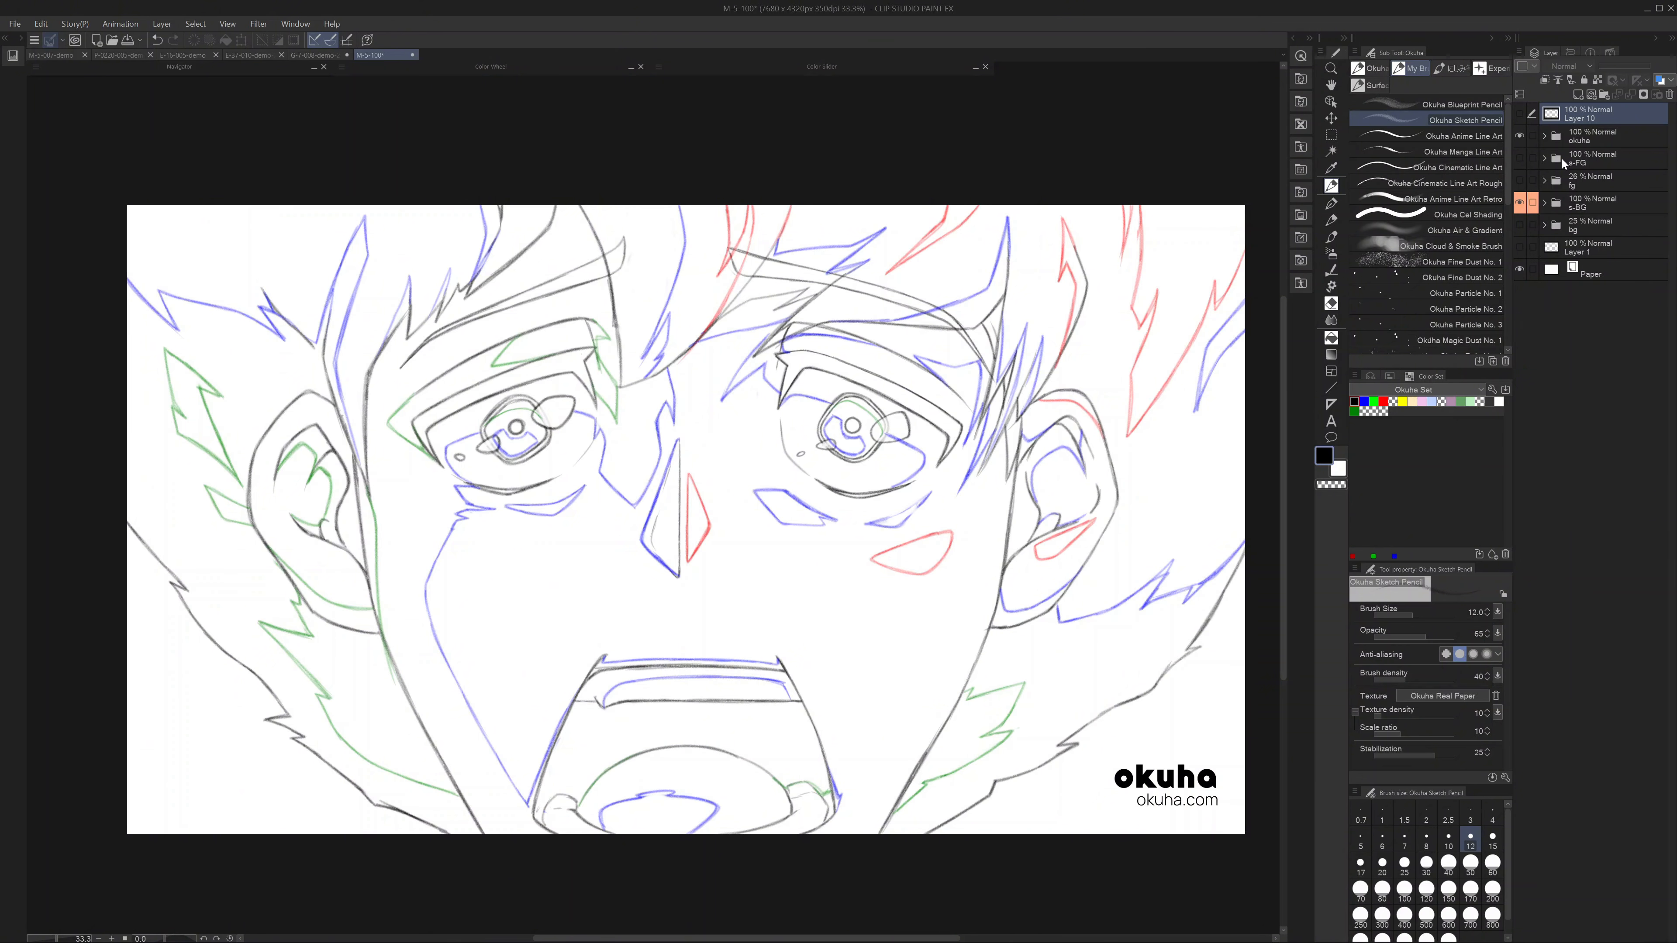
# - Add a new layer in P-0220-005-demo and draw tapered, branching curves with Okuha Anime Line Art at brush size 25
pyautogui.click(1579, 95)
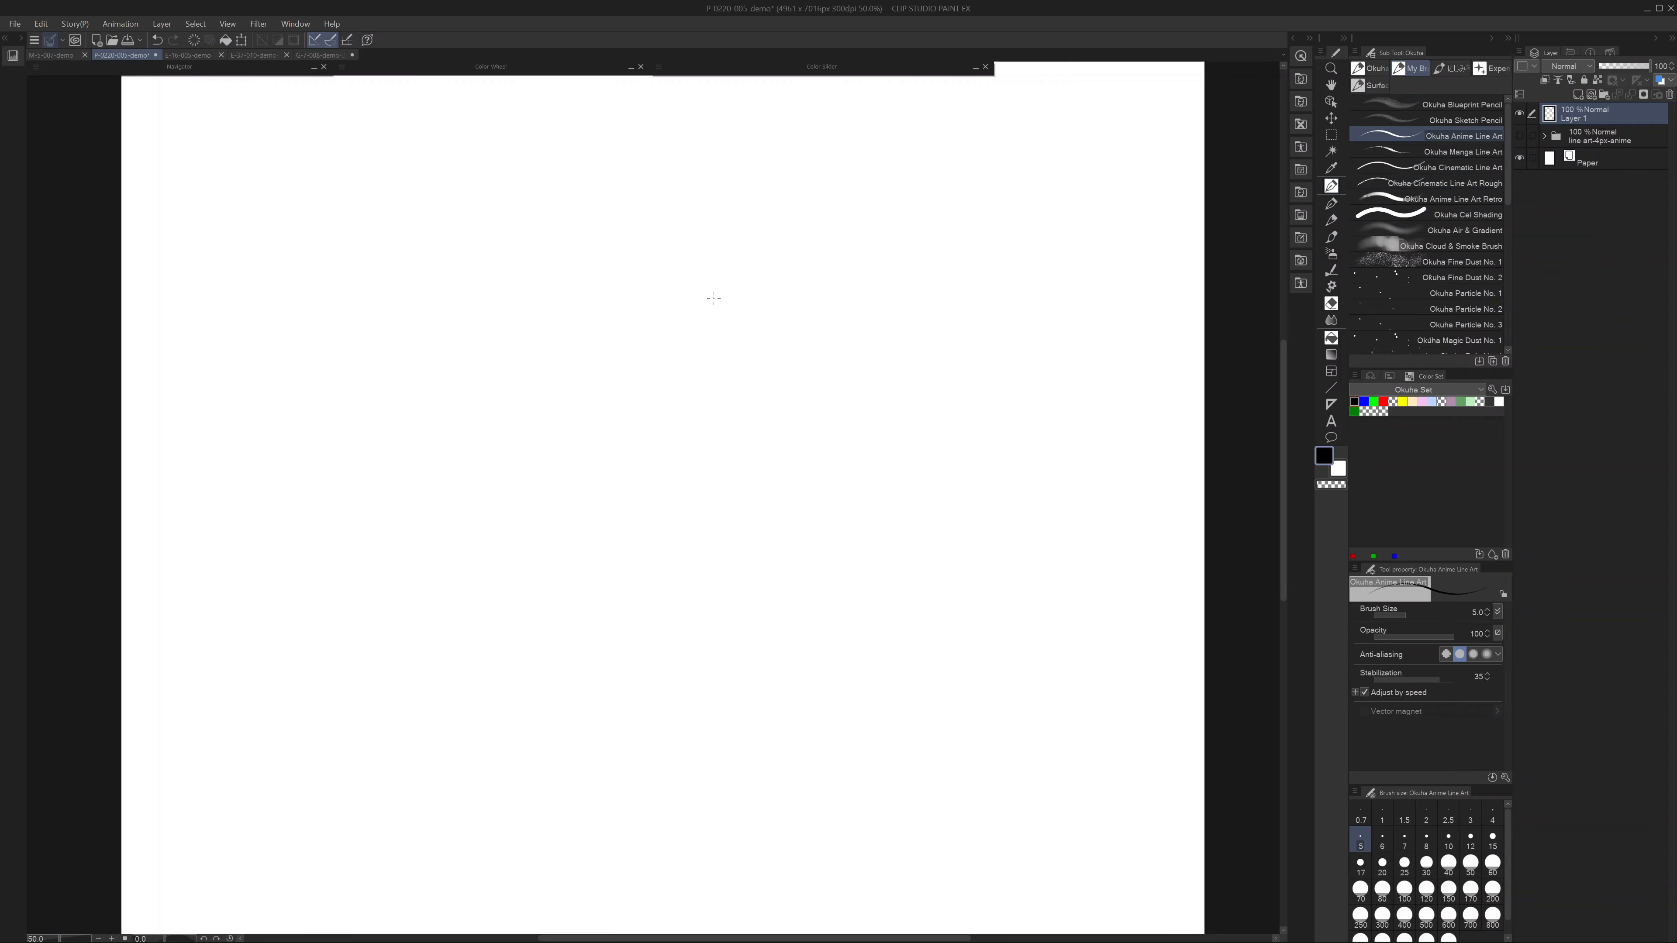
pyautogui.press(']')
pyautogui.press(']')
pyautogui.press(']')
pyautogui.press(']')
pyautogui.press(']')
pyautogui.press(']')
pyautogui.press(']')
pyautogui.press(']')
pyautogui.press(']')
pyautogui.scroll(1, 635, 347)
pyautogui.moveTo(578, 582)
pyautogui.mouseDown()
pyautogui.moveTo(796, 304)
pyautogui.moveTo(751, 630)
pyautogui.mouseUp()
pyautogui.moveTo(796, 474)
pyautogui.mouseDown()
pyautogui.moveTo(866, 408)
pyautogui.moveTo(885, 477)
pyautogui.mouseUp()
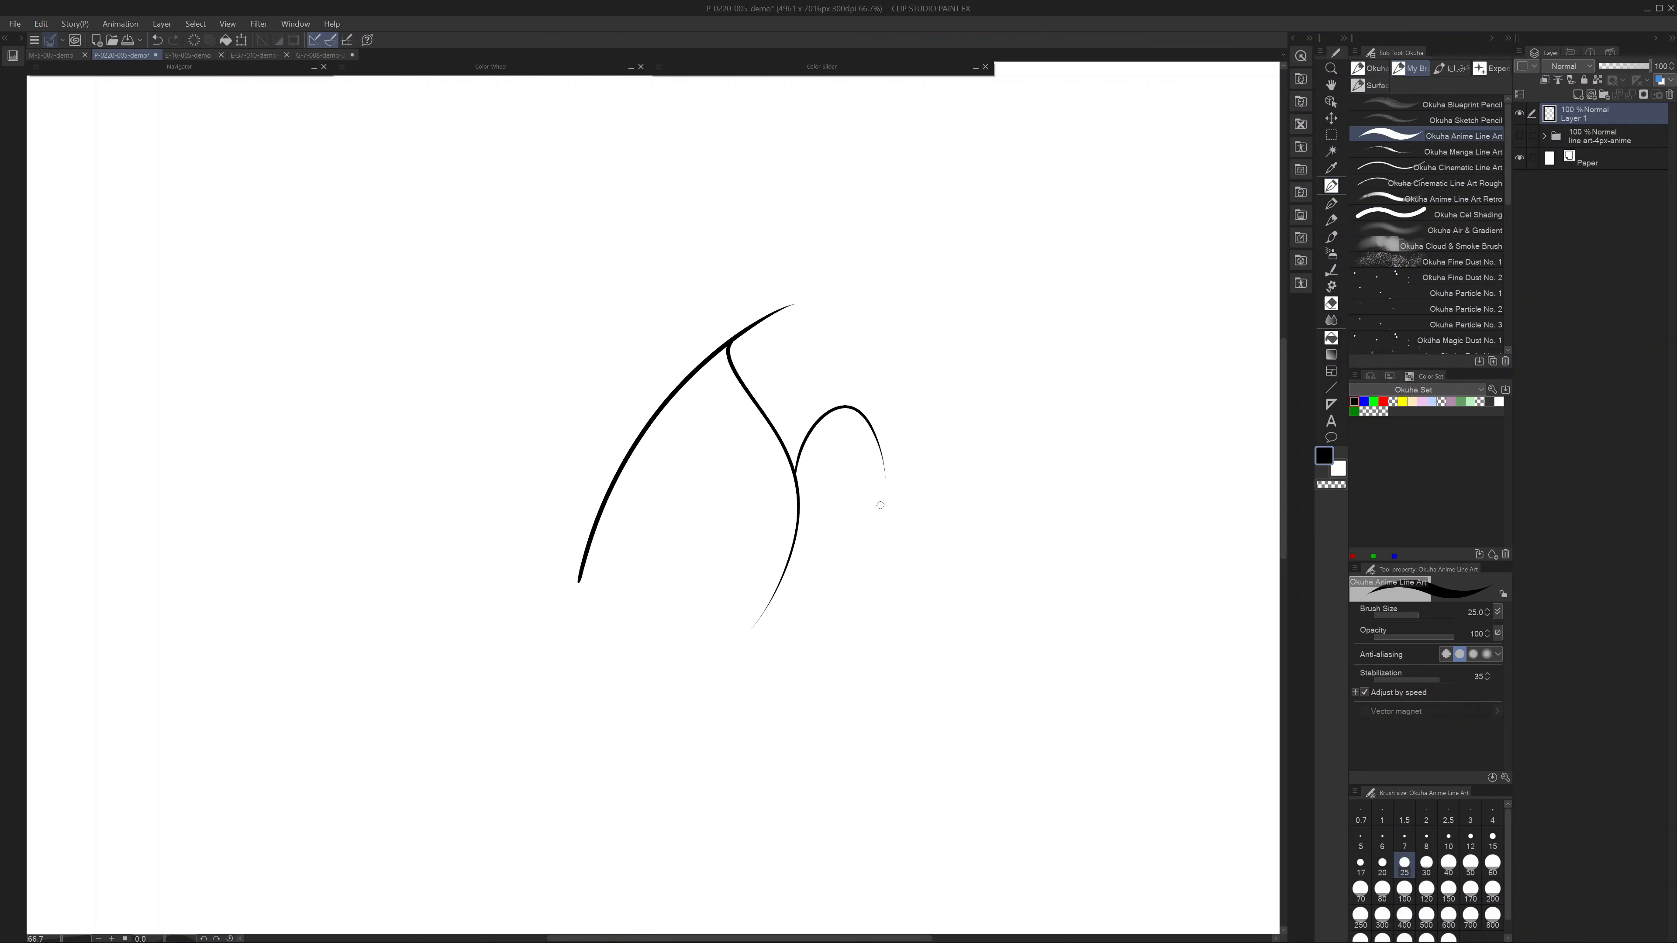
pyautogui.moveTo(867, 406)
pyautogui.mouseDown()
pyautogui.moveTo(840, 264)
pyautogui.moveTo(668, 346)
pyautogui.mouseUp()
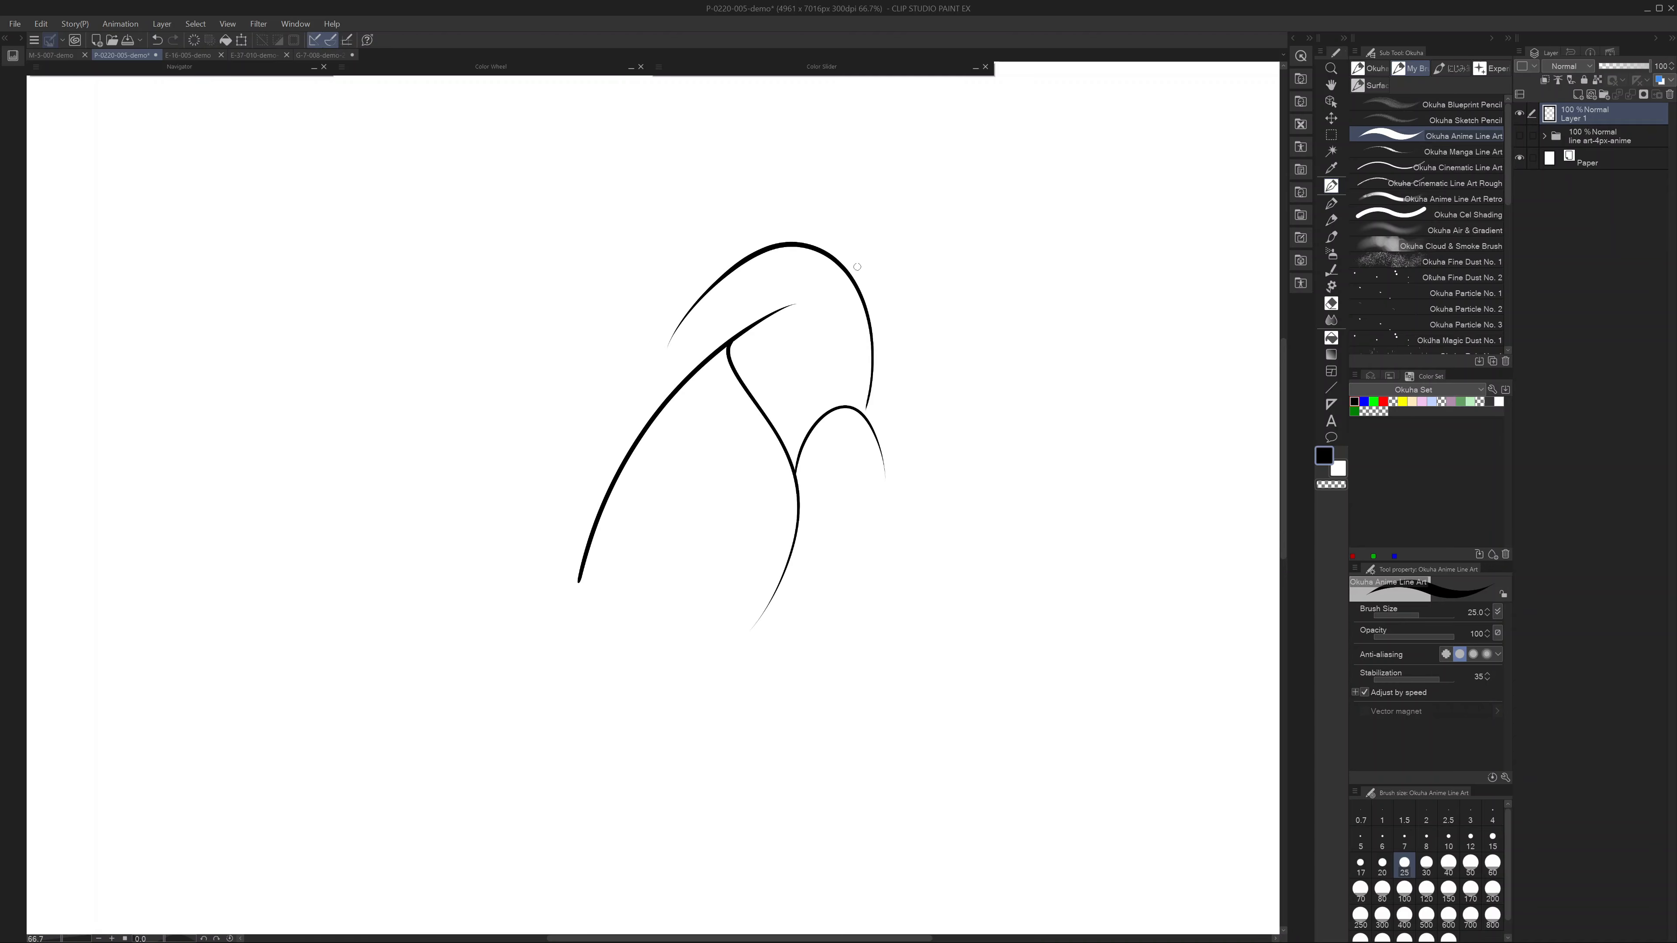
# - Draw a thick looping stroke, a long thin curve and small arcs and loops around the first test curves
pyautogui.moveTo(921, 233)
pyautogui.mouseDown()
pyautogui.moveTo(964, 327)
pyautogui.moveTo(928, 569)
pyautogui.moveTo(931, 501)
pyautogui.moveTo(1036, 598)
pyautogui.moveTo(916, 626)
pyautogui.moveTo(960, 578)
pyautogui.moveTo(984, 666)
pyautogui.mouseUp()
pyautogui.moveTo(503, 275)
pyautogui.mouseDown()
pyautogui.moveTo(473, 449)
pyautogui.moveTo(510, 721)
pyautogui.mouseUp()
pyautogui.moveTo(489, 337); pyautogui.dragTo(554, 461)
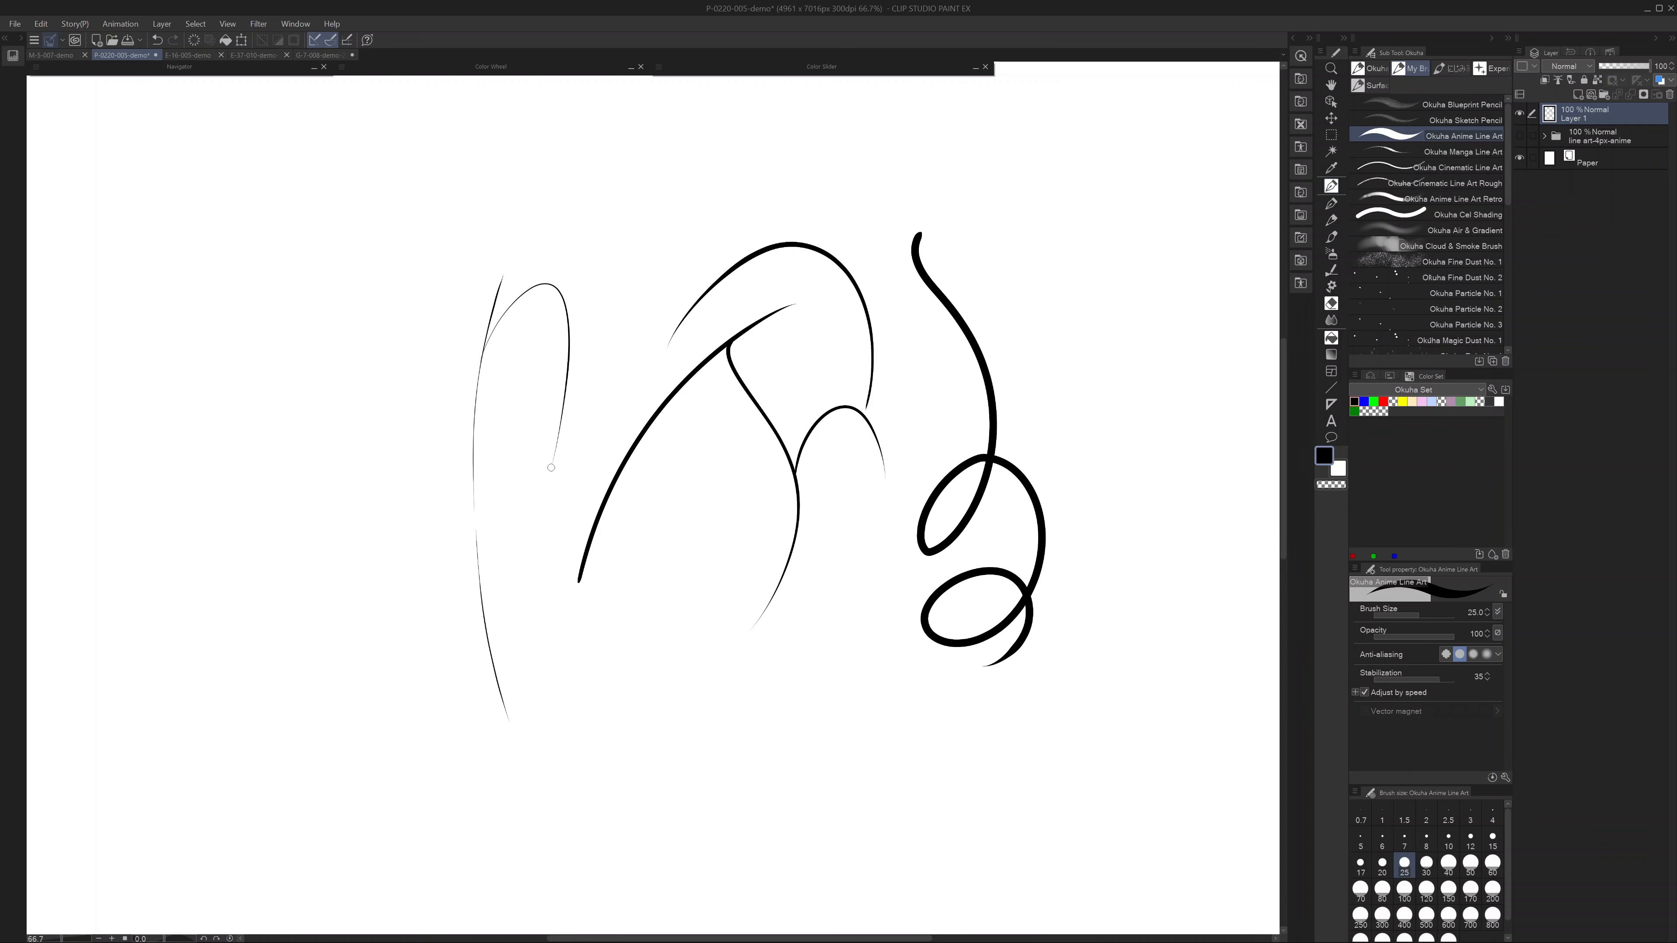
pyautogui.moveTo(566, 306)
pyautogui.mouseDown()
pyautogui.moveTo(623, 274)
pyautogui.moveTo(600, 352)
pyautogui.moveTo(681, 262)
pyautogui.mouseUp()
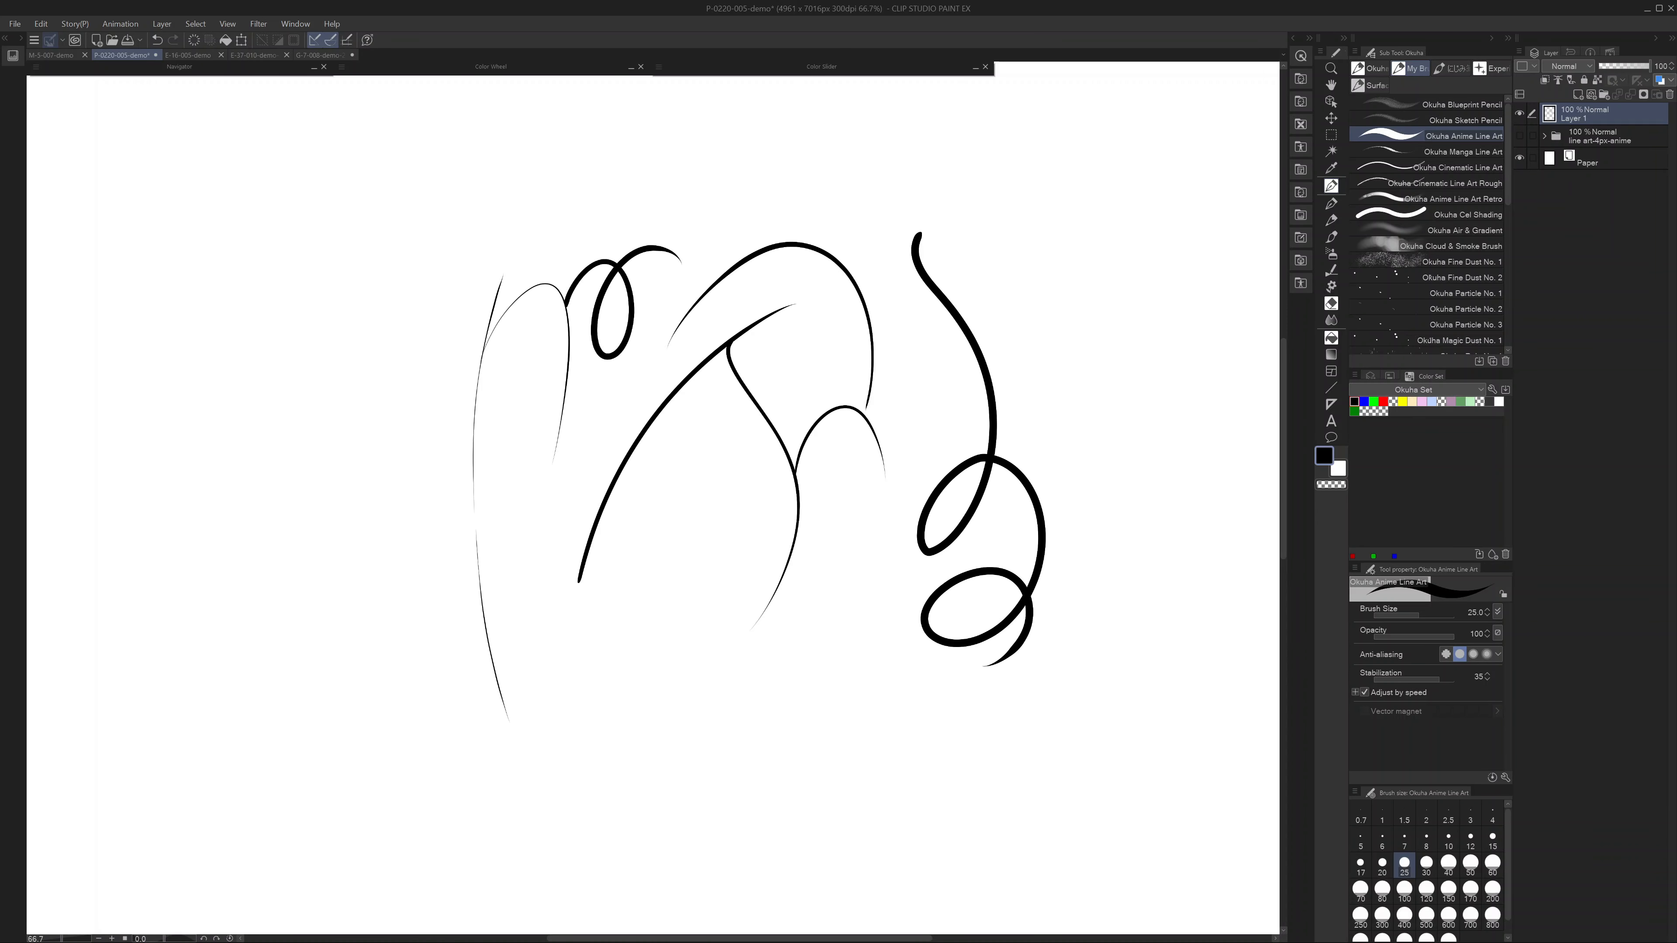
pyautogui.moveTo(937, 208)
pyautogui.mouseDown()
pyautogui.moveTo(872, 192)
pyautogui.moveTo(962, 220)
pyautogui.moveTo(996, 315)
pyautogui.mouseUp()
pyautogui.moveTo(999, 250)
pyautogui.mouseDown()
pyautogui.moveTo(998, 235)
pyautogui.moveTo(1055, 218)
pyautogui.moveTo(1080, 371)
pyautogui.mouseUp()
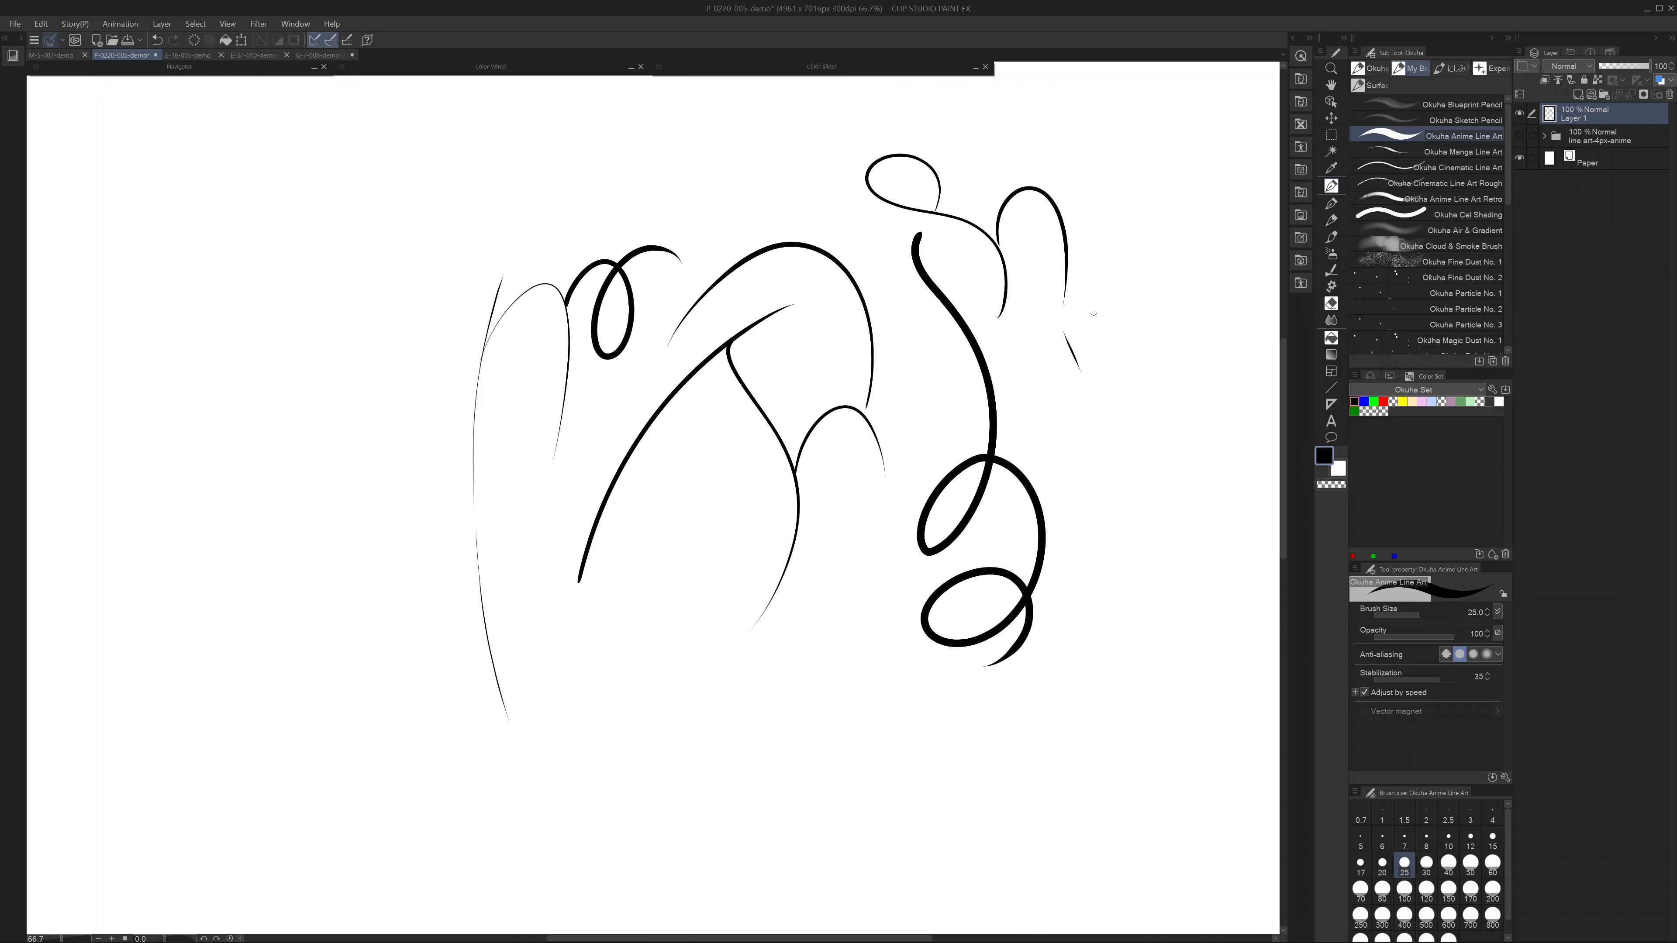
# - Add thin looping strokes beyond the long thin curve and a wavy connecting line between the central branches
pyautogui.moveTo(255, 521); pyautogui.dragTo(419, 439)
pyautogui.moveTo(321, 473); pyautogui.dragTo(399, 437)
pyautogui.moveTo(403, 517)
pyautogui.mouseDown()
pyautogui.moveTo(412, 564)
pyautogui.moveTo(437, 527)
pyautogui.mouseUp()
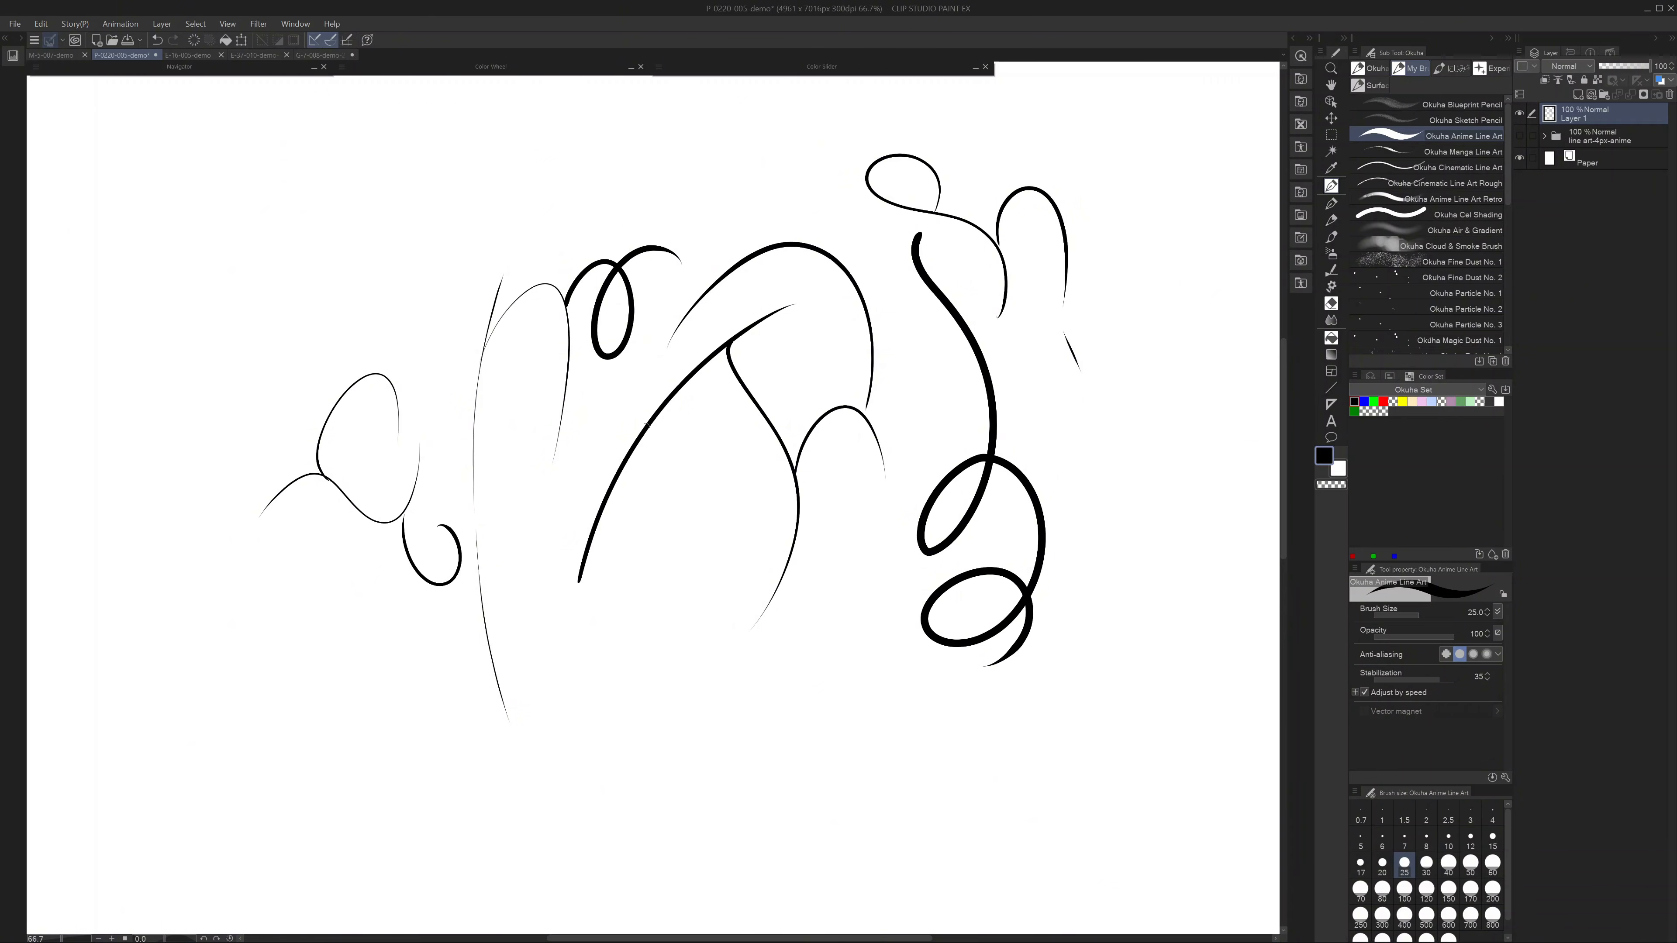
pyautogui.moveTo(647, 425)
pyautogui.mouseDown()
pyautogui.moveTo(638, 531)
pyautogui.moveTo(774, 508)
pyautogui.mouseUp()
pyautogui.moveTo(767, 425); pyautogui.dragTo(777, 506)
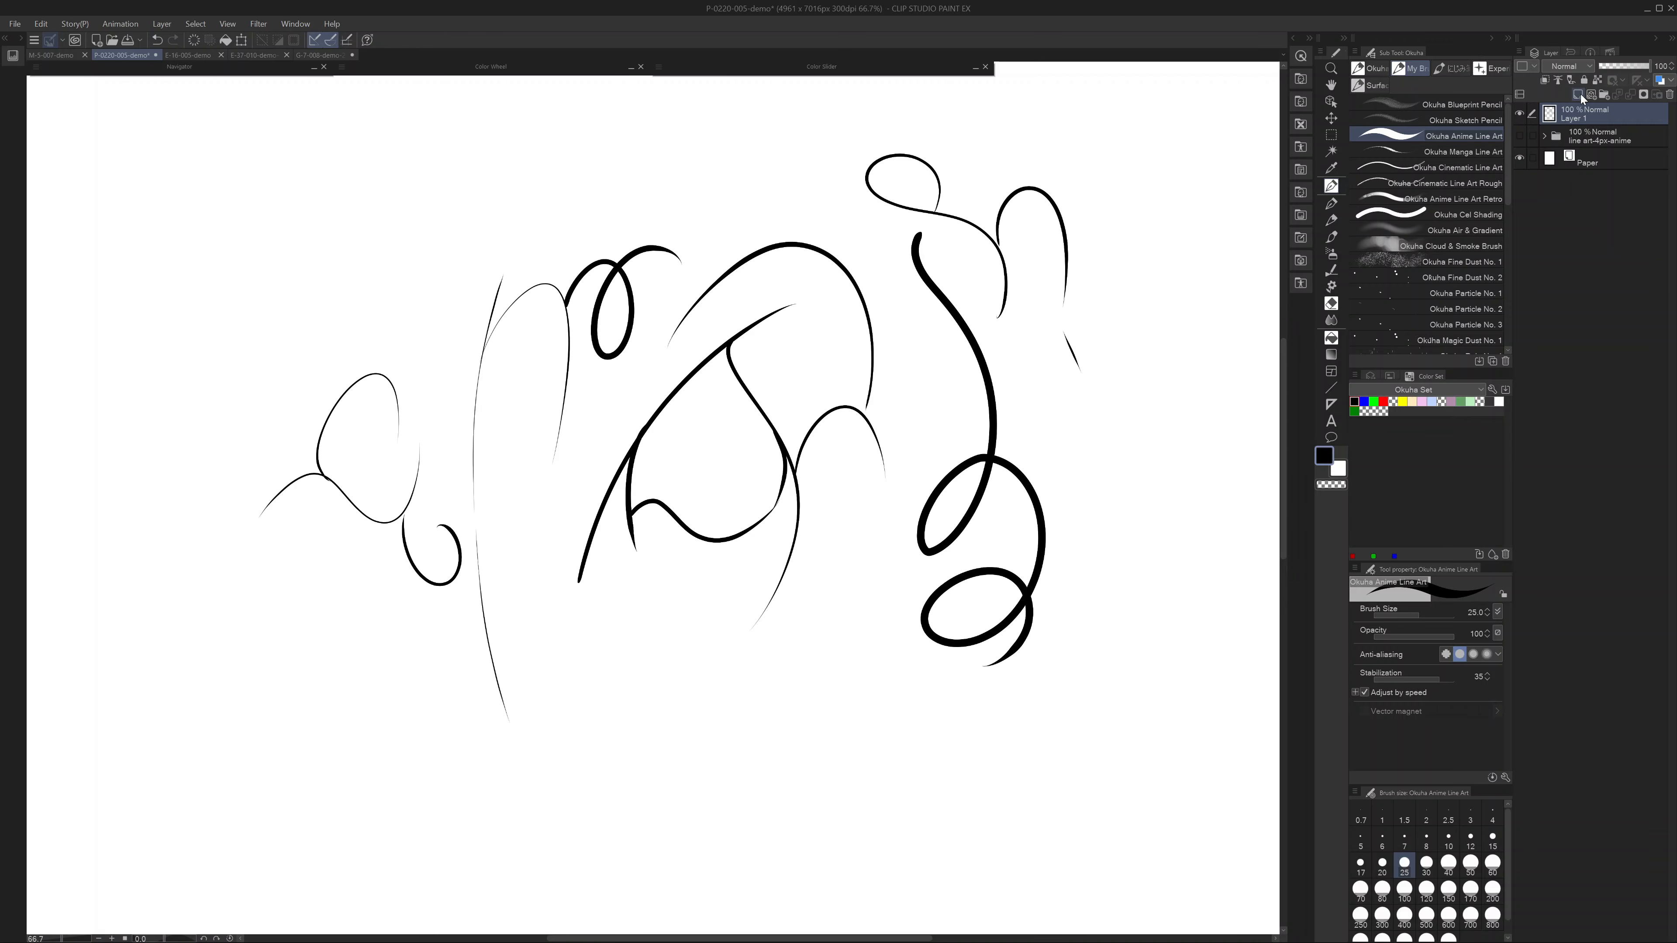
# - Clear the test strokes and draw a thin wavy line with a thick bowl-shaped curve below and rounded arcs above
pyautogui.press('Delete')
pyautogui.moveTo(522, 435)
pyautogui.mouseDown()
pyautogui.moveTo(674, 385)
pyautogui.moveTo(747, 423)
pyautogui.moveTo(807, 389)
pyautogui.moveTo(864, 398)
pyautogui.mouseUp()
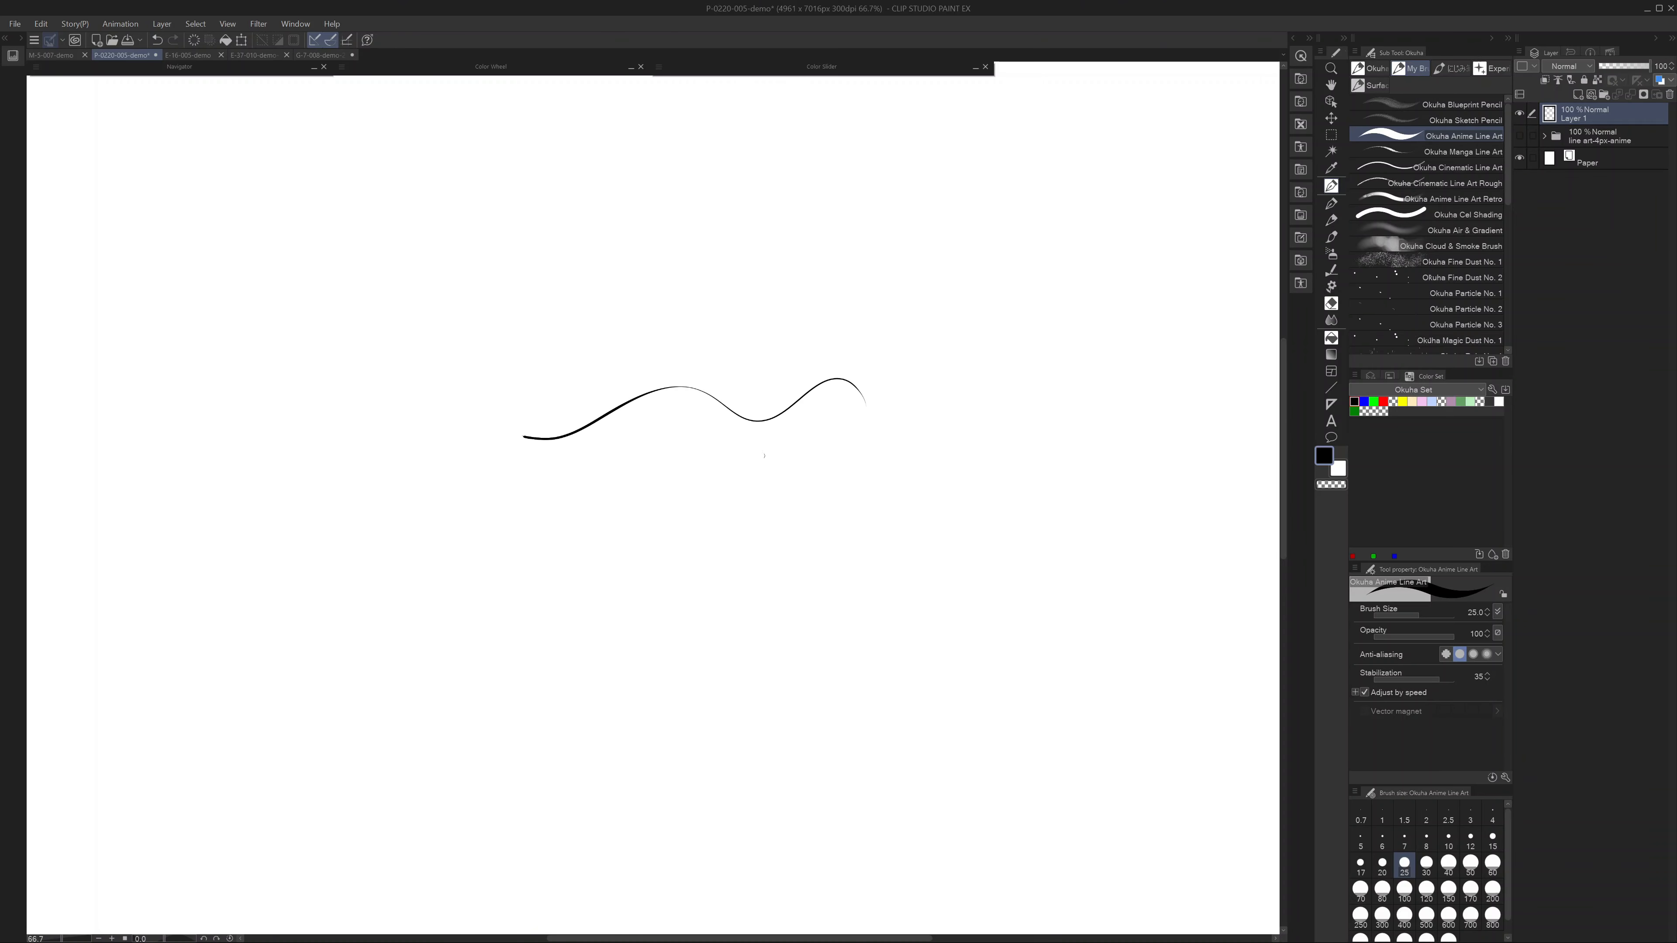
pyautogui.moveTo(609, 417)
pyautogui.mouseDown()
pyautogui.moveTo(587, 472)
pyautogui.moveTo(639, 574)
pyautogui.moveTo(697, 580)
pyautogui.moveTo(786, 534)
pyautogui.moveTo(779, 581)
pyautogui.moveTo(862, 539)
pyautogui.moveTo(801, 493)
pyautogui.mouseUp()
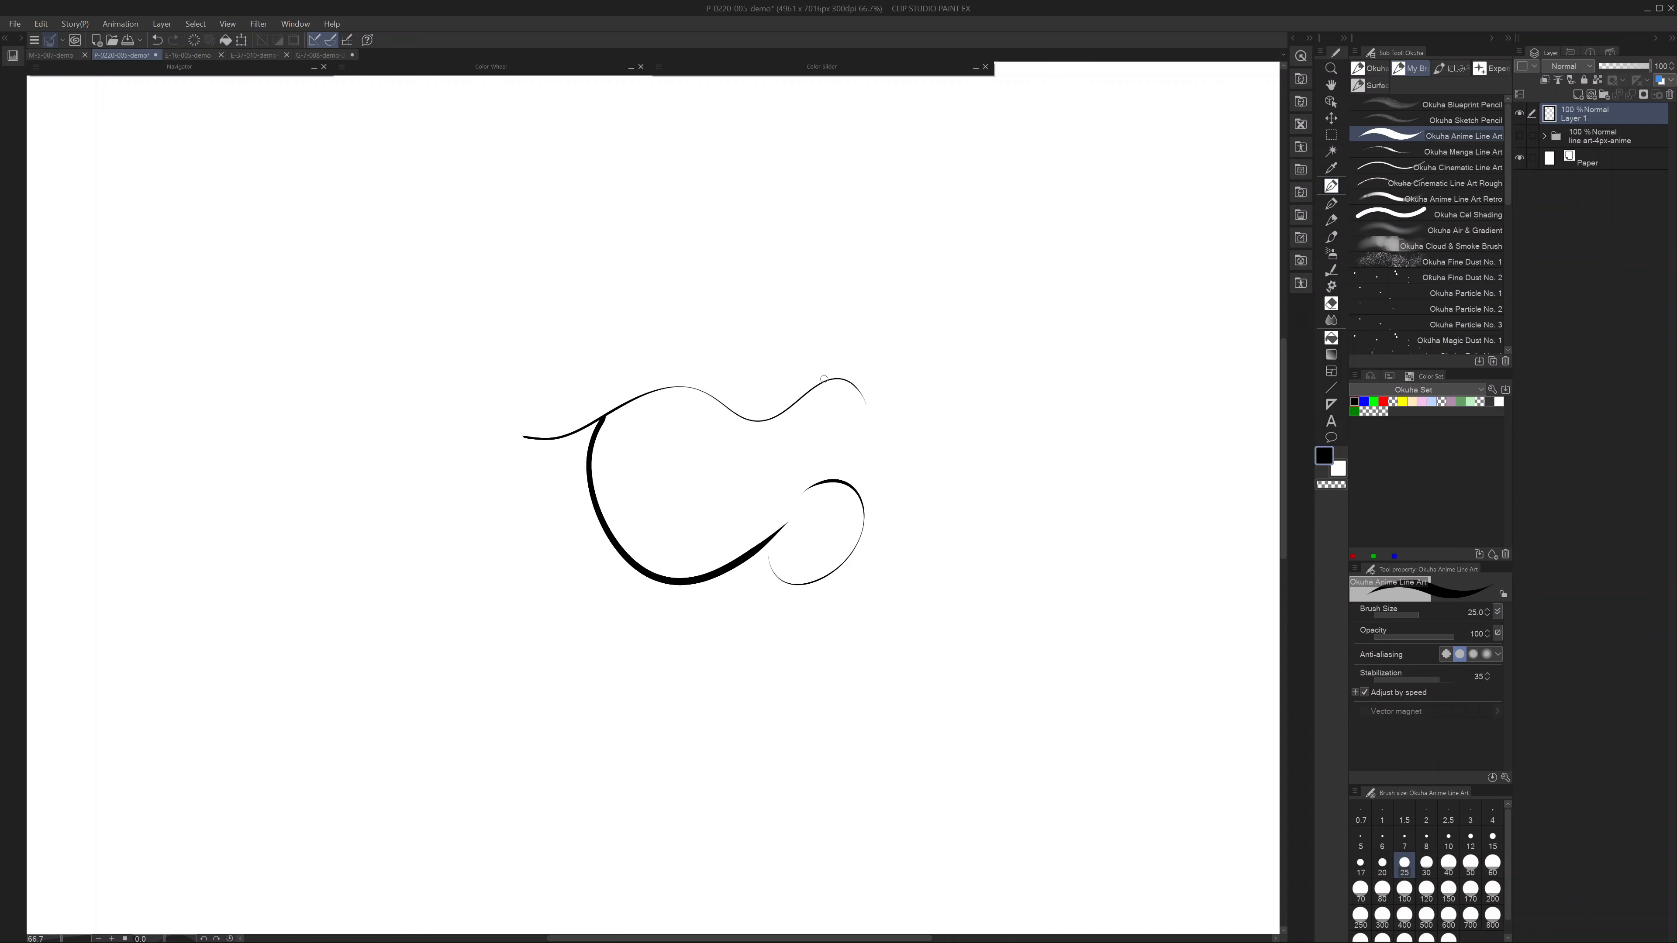
pyautogui.moveTo(825, 376)
pyautogui.mouseDown()
pyautogui.moveTo(910, 338)
pyautogui.moveTo(918, 467)
pyautogui.mouseUp()
pyautogui.moveTo(916, 357)
pyautogui.mouseDown()
pyautogui.moveTo(833, 256)
pyautogui.moveTo(779, 364)
pyautogui.mouseUp()
pyautogui.moveTo(786, 304)
pyautogui.mouseDown()
pyautogui.moveTo(702, 325)
pyautogui.moveTo(704, 380)
pyautogui.mouseUp()
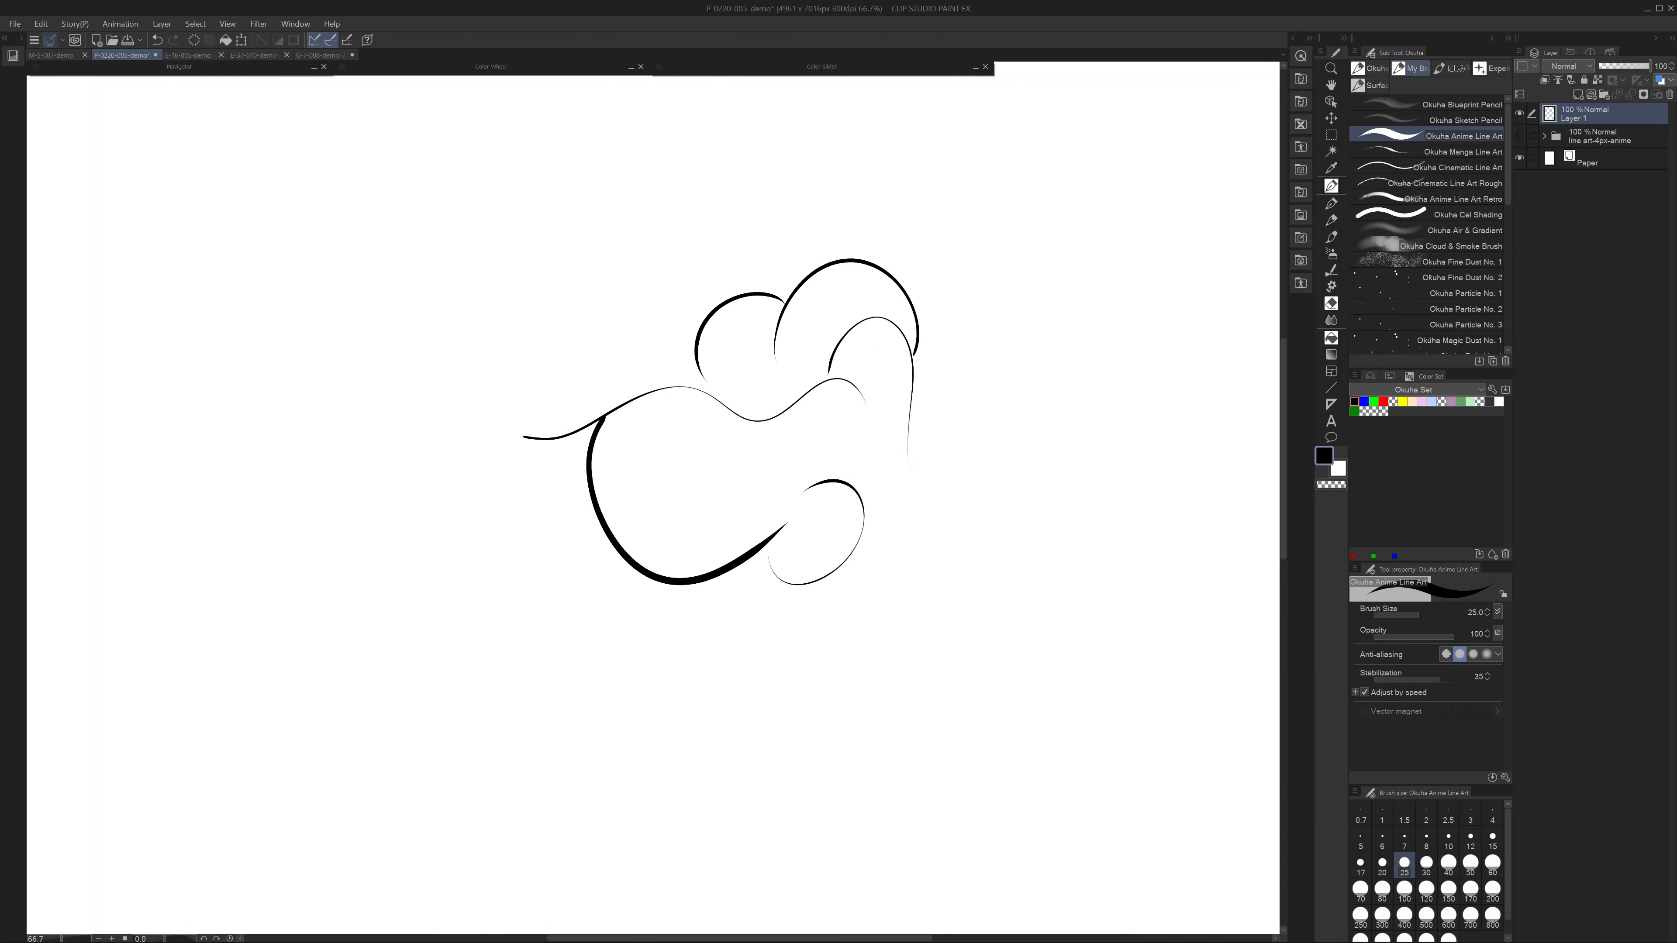
# - Extend the shape with more rounded finger-like lobes and draw a second group of lobed curves on its opposite side
pyautogui.moveTo(914, 292)
pyautogui.mouseDown()
pyautogui.moveTo(966, 282)
pyautogui.moveTo(984, 426)
pyautogui.mouseUp()
pyautogui.moveTo(979, 353)
pyautogui.mouseDown()
pyautogui.moveTo(1005, 347)
pyautogui.moveTo(1011, 462)
pyautogui.mouseUp()
pyautogui.moveTo(1026, 395)
pyautogui.mouseDown()
pyautogui.moveTo(1079, 402)
pyautogui.moveTo(1046, 502)
pyautogui.moveTo(997, 535)
pyautogui.mouseUp()
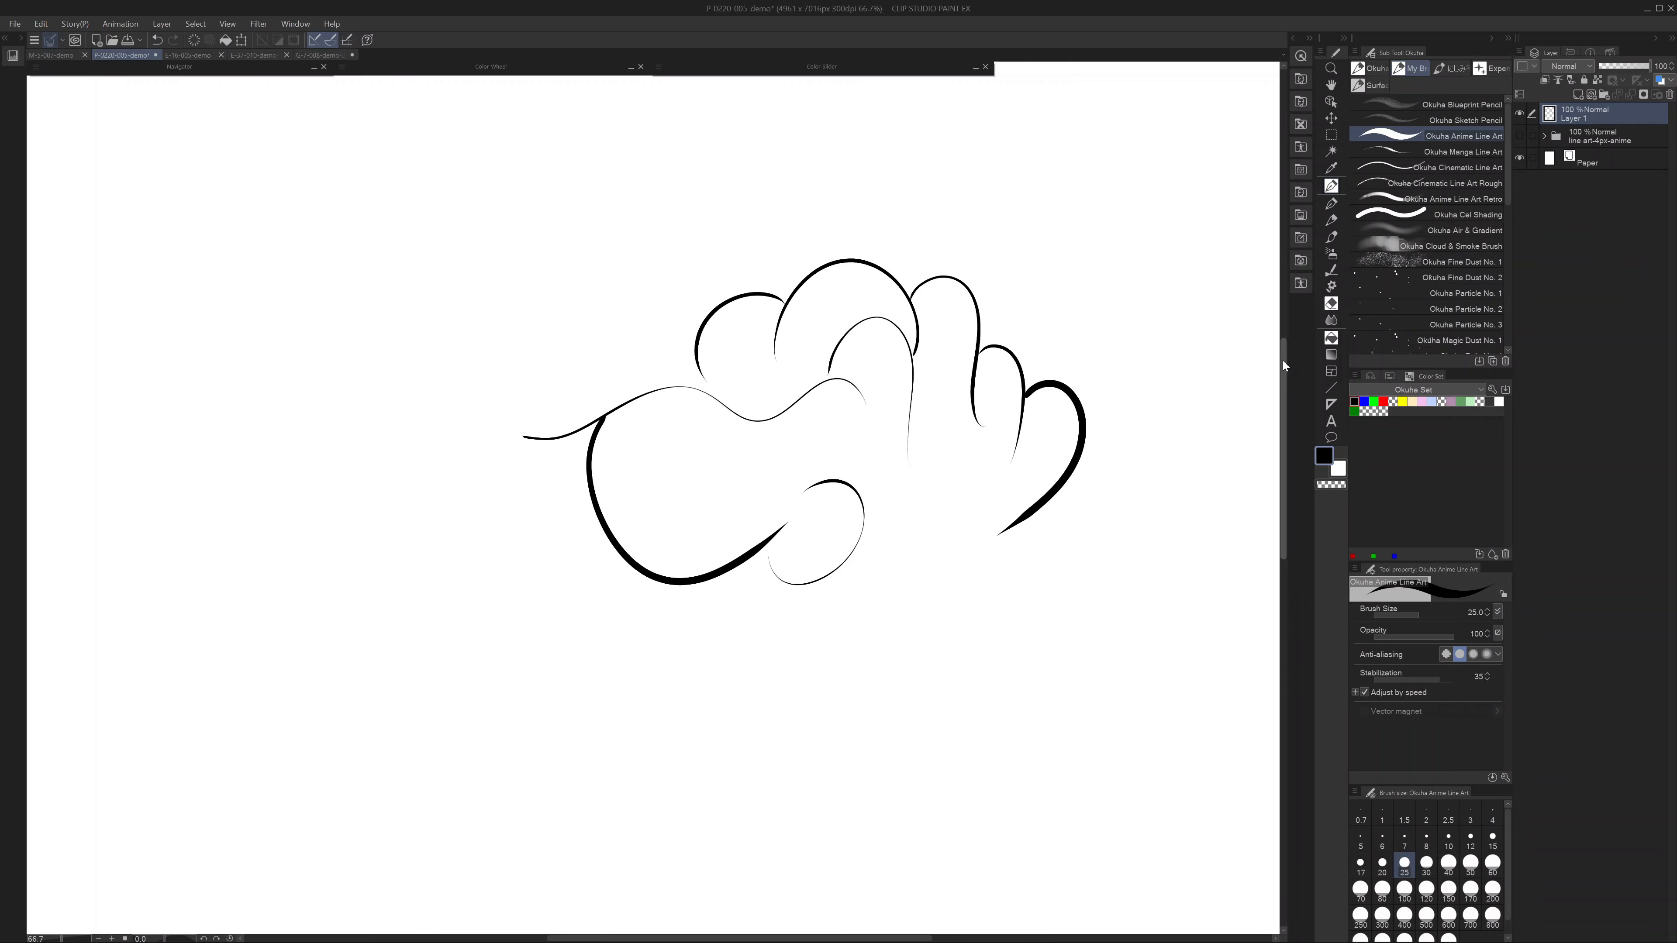
pyautogui.scroll(2, 1283, 361)
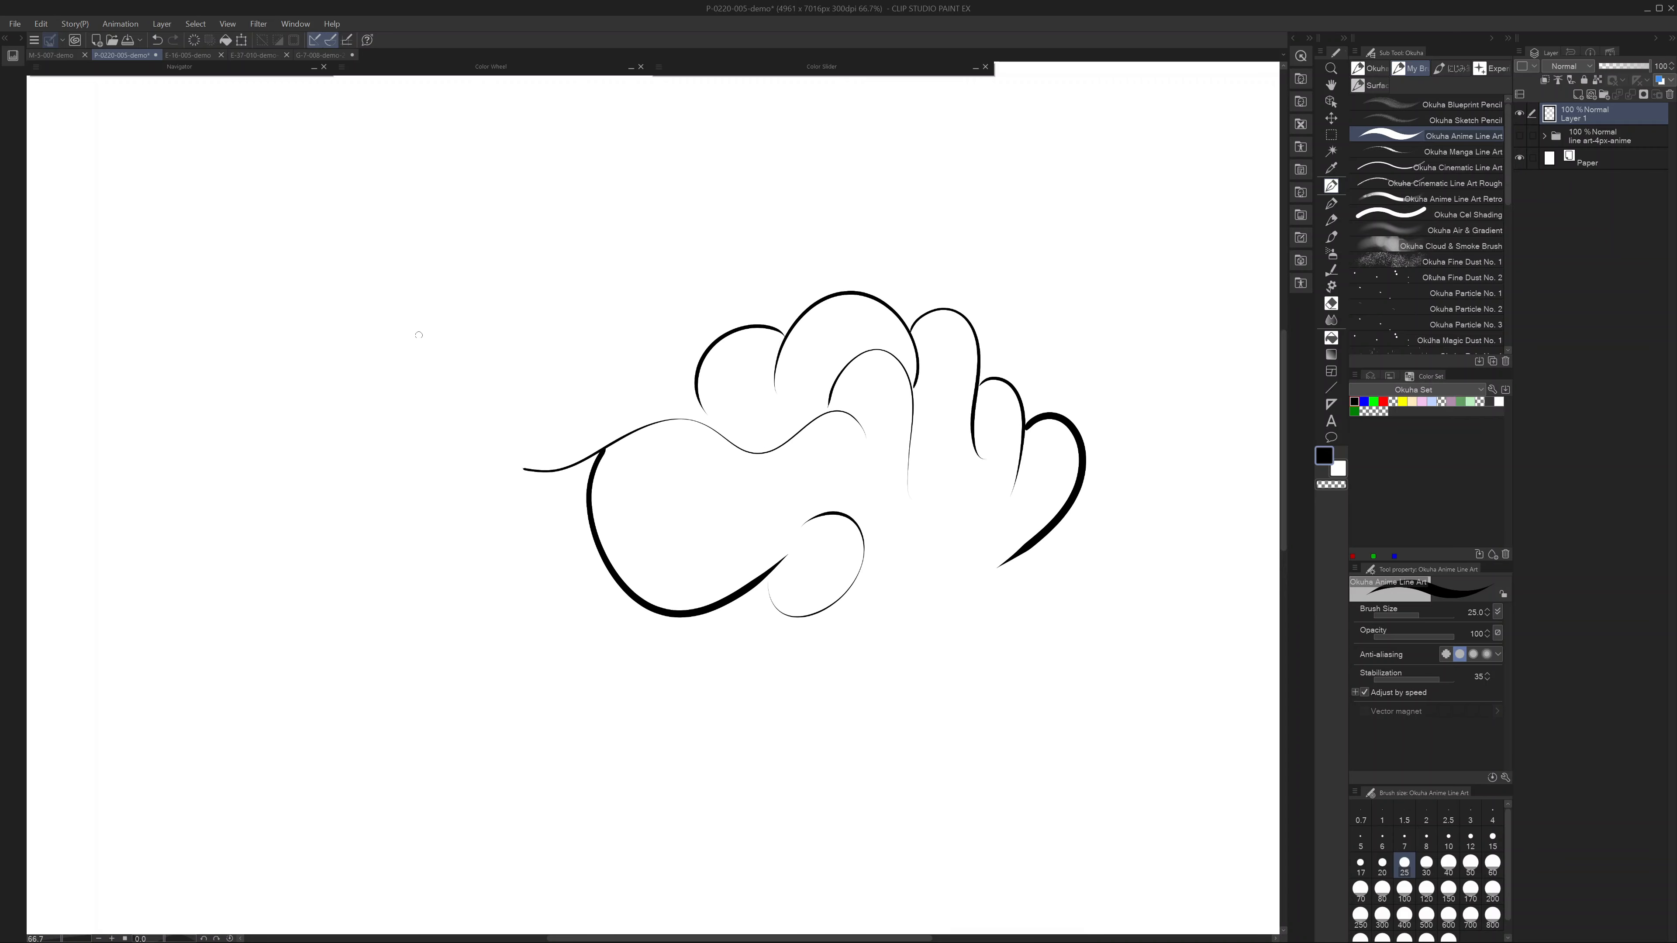
pyautogui.moveTo(408, 322)
pyautogui.mouseDown()
pyautogui.moveTo(401, 359)
pyautogui.moveTo(448, 553)
pyautogui.mouseUp()
pyautogui.moveTo(401, 365)
pyautogui.mouseDown()
pyautogui.moveTo(497, 273)
pyautogui.moveTo(532, 409)
pyautogui.mouseUp()
pyautogui.moveTo(523, 308)
pyautogui.mouseDown()
pyautogui.moveTo(578, 244)
pyautogui.moveTo(691, 285)
pyautogui.moveTo(635, 331)
pyautogui.moveTo(631, 402)
pyautogui.mouseUp()
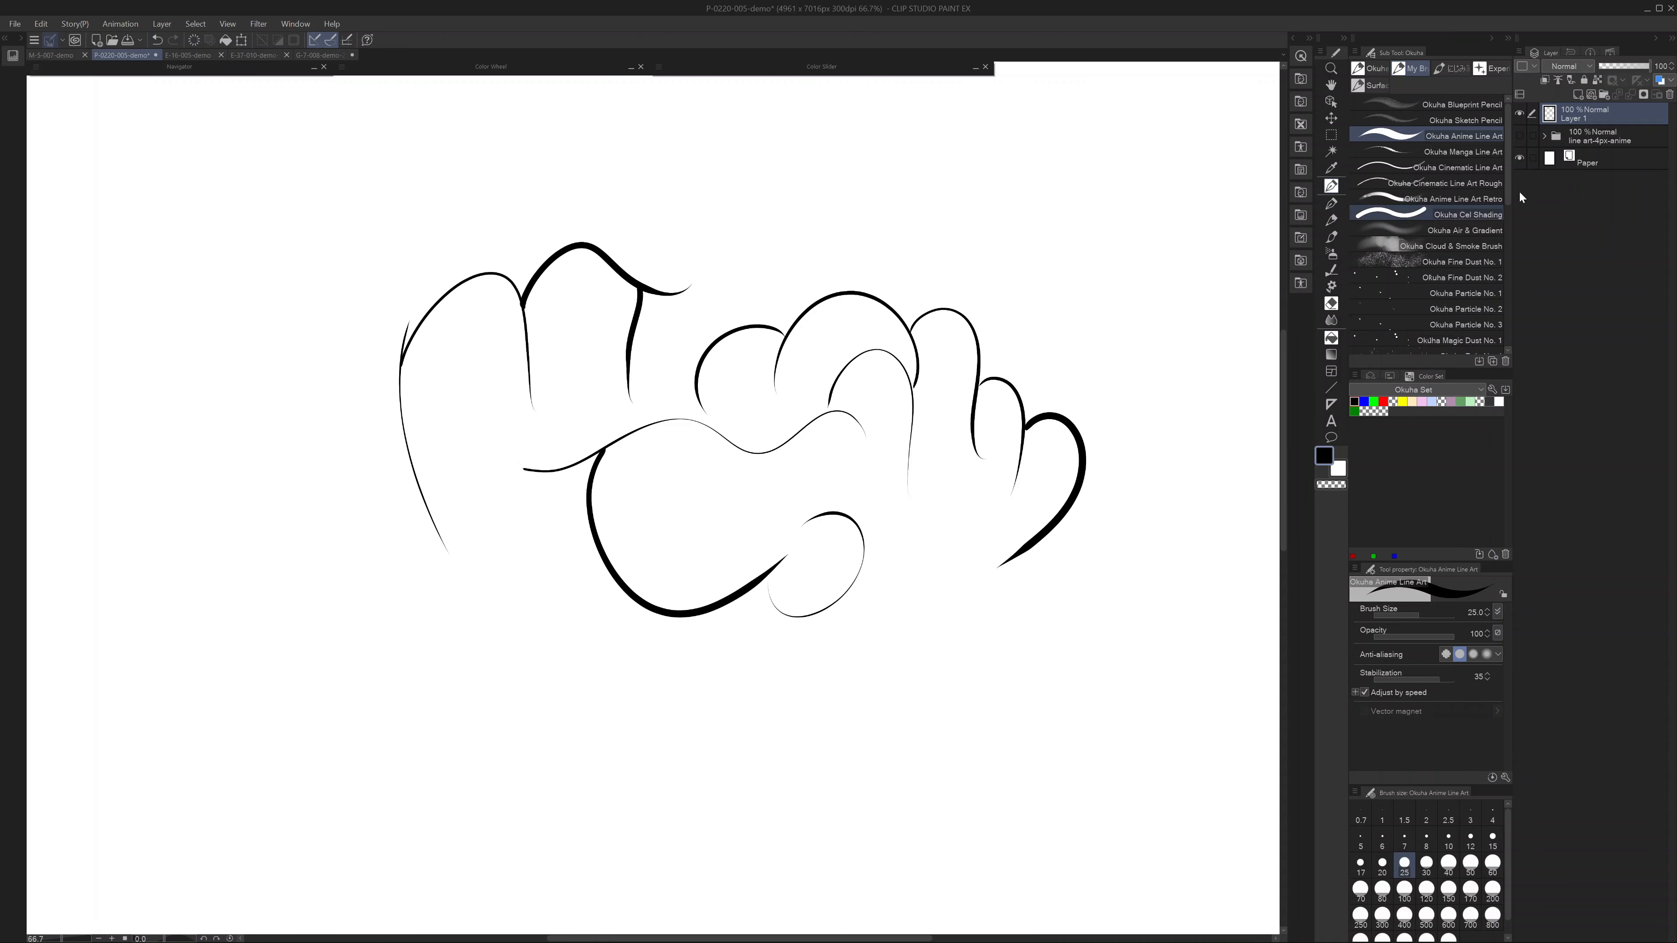
# - Clear the layer and draw one curved vertical stroke with Okuha Manga Line Art at brush size 25
pyautogui.press('Delete')
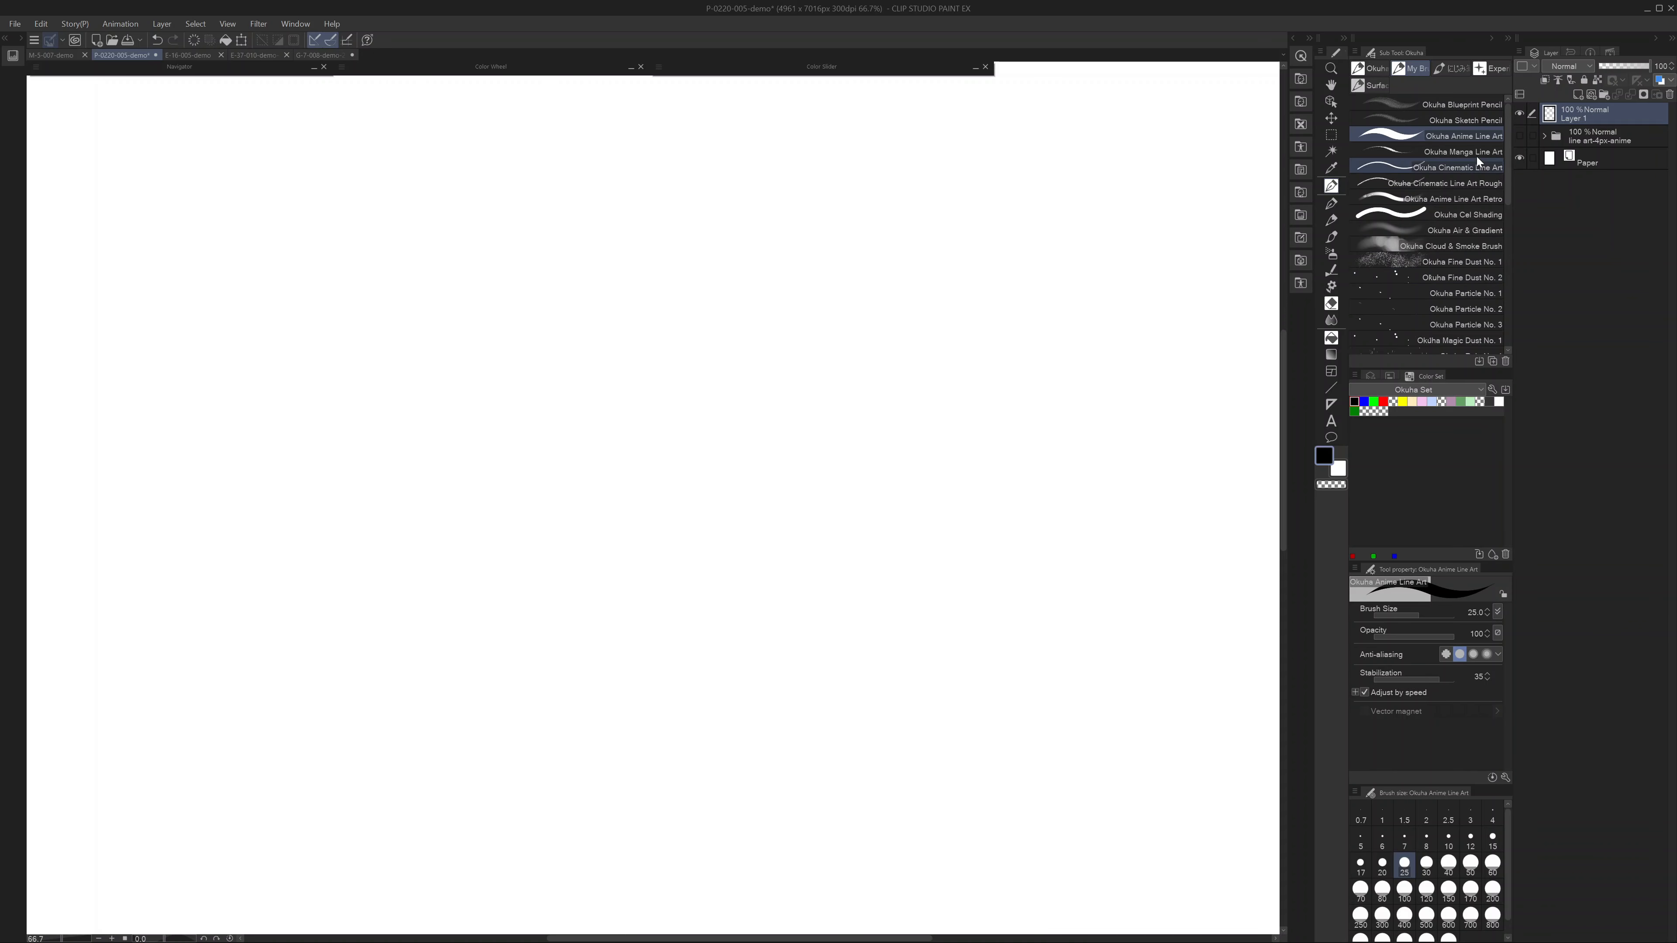
pyautogui.click(1482, 151)
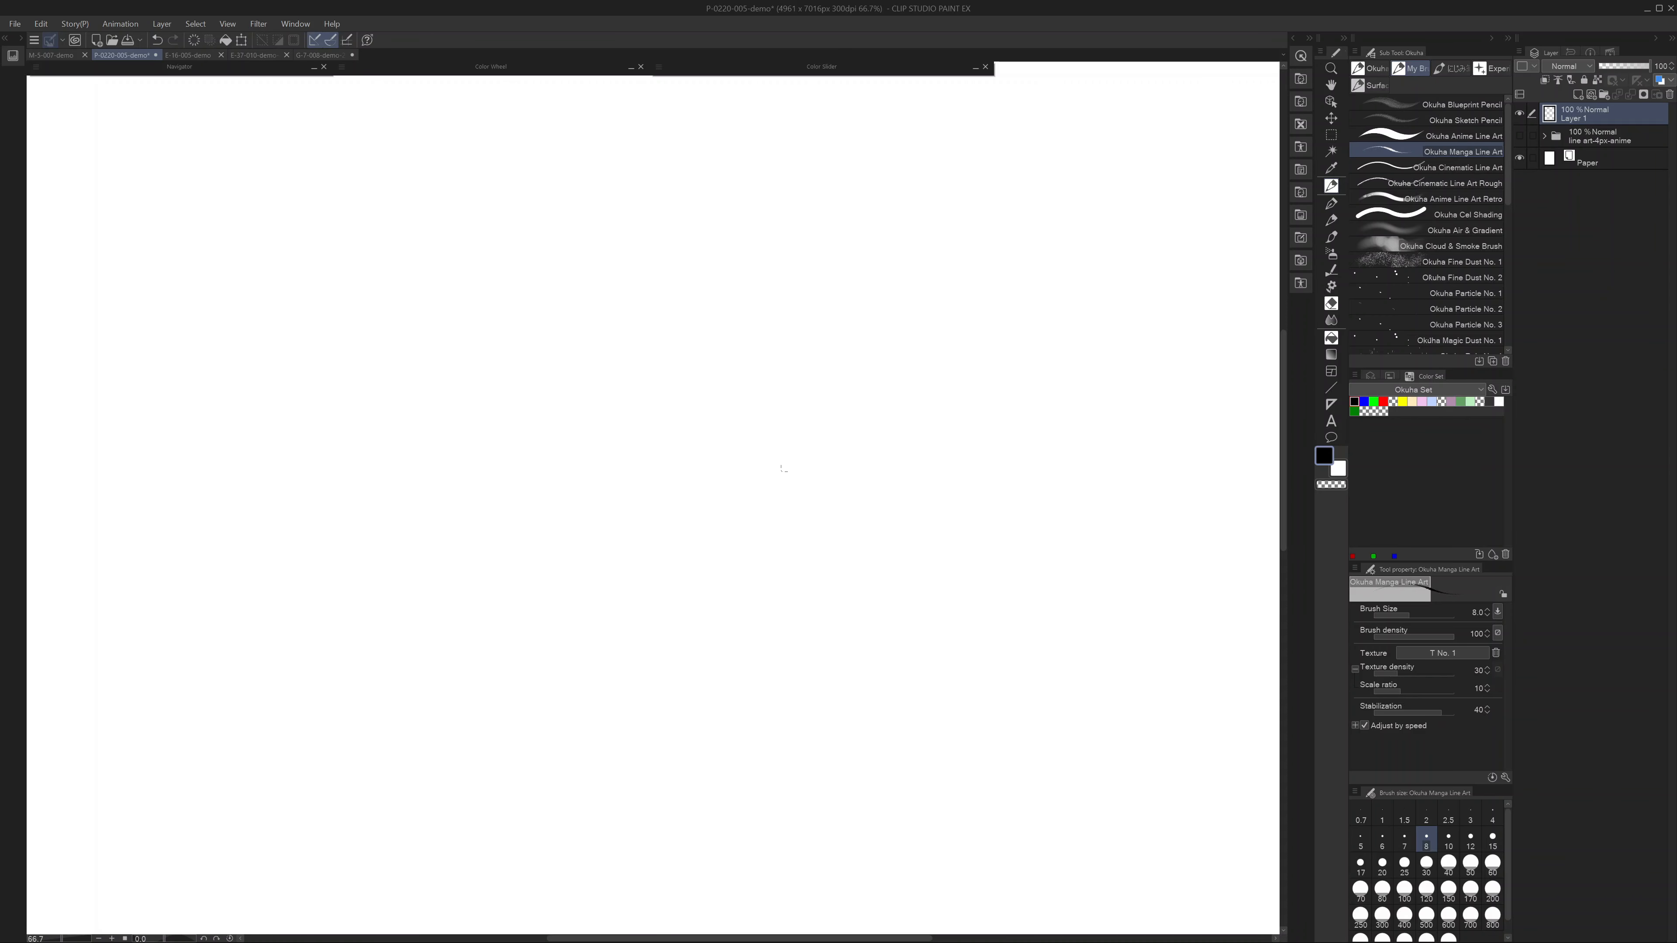
pyautogui.scroll(2, 675, 381)
pyautogui.click(1404, 862)
pyautogui.moveTo(740, 345)
pyautogui.mouseDown()
pyautogui.moveTo(732, 463)
pyautogui.moveTo(793, 620)
pyautogui.mouseUp()
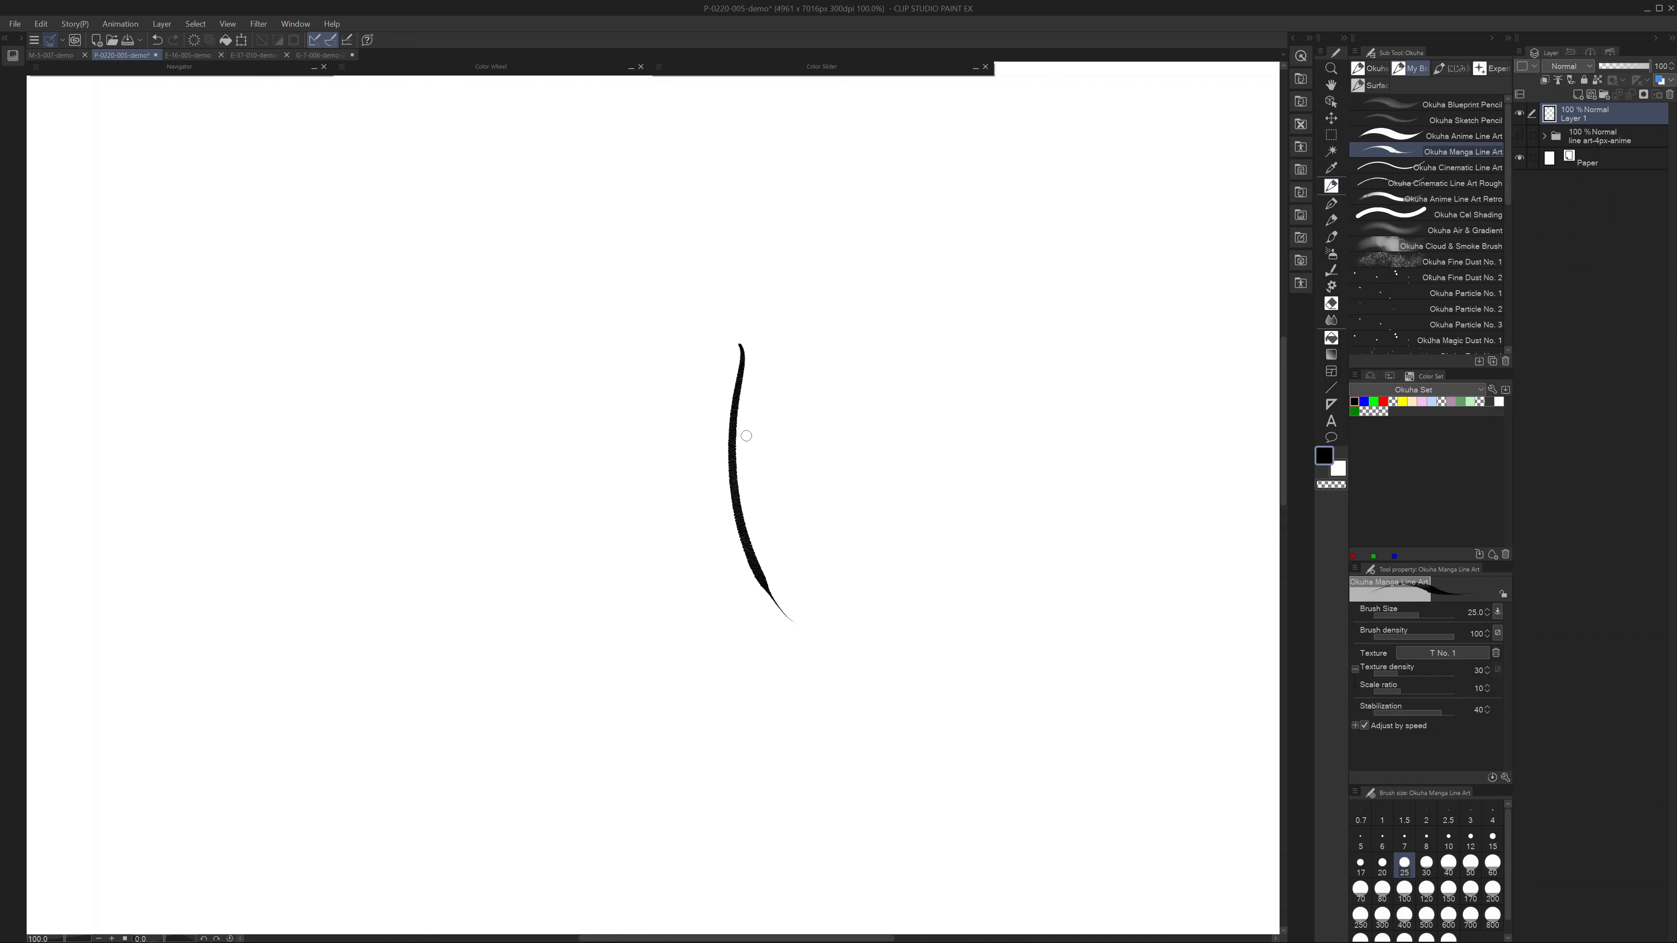
# - Reduce the Okuha Manga Line Art brush size to 10 and draw a thin arrow-like stroke beside the textured line
pyautogui.scroll(4, 746, 435)
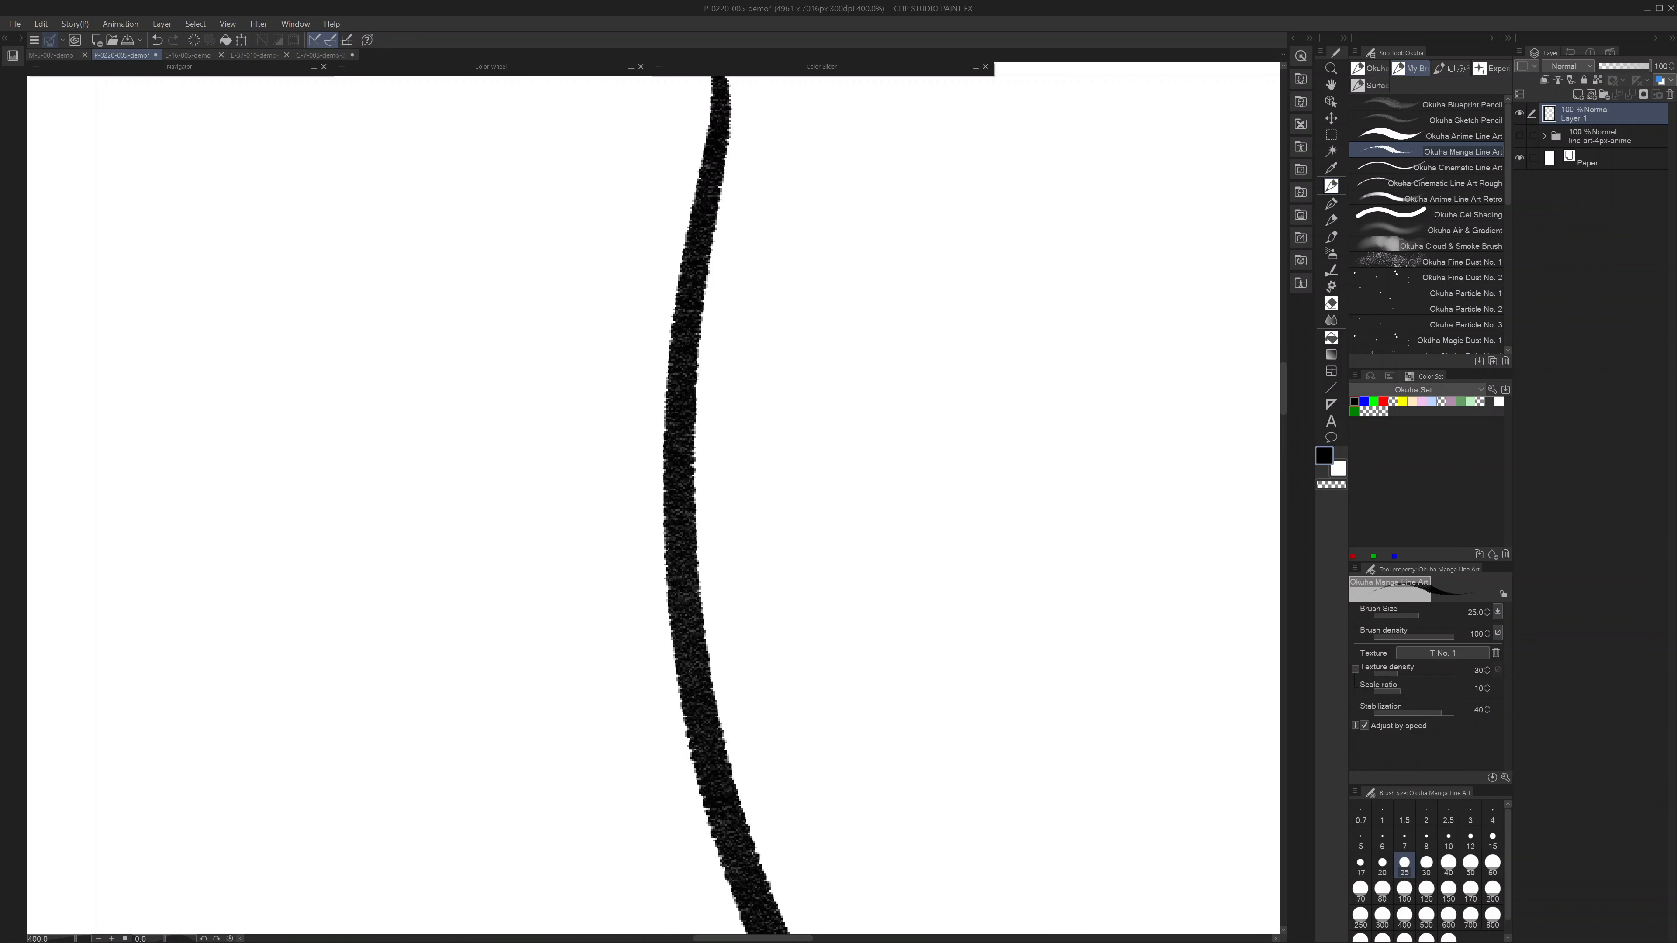
pyautogui.press('[')
pyautogui.press('[')
pyautogui.press('[')
pyautogui.press('[')
pyautogui.press('[')
pyautogui.moveTo(758, 432)
pyautogui.mouseDown()
pyautogui.moveTo(741, 455)
pyautogui.moveTo(1049, 338)
pyautogui.mouseUp()
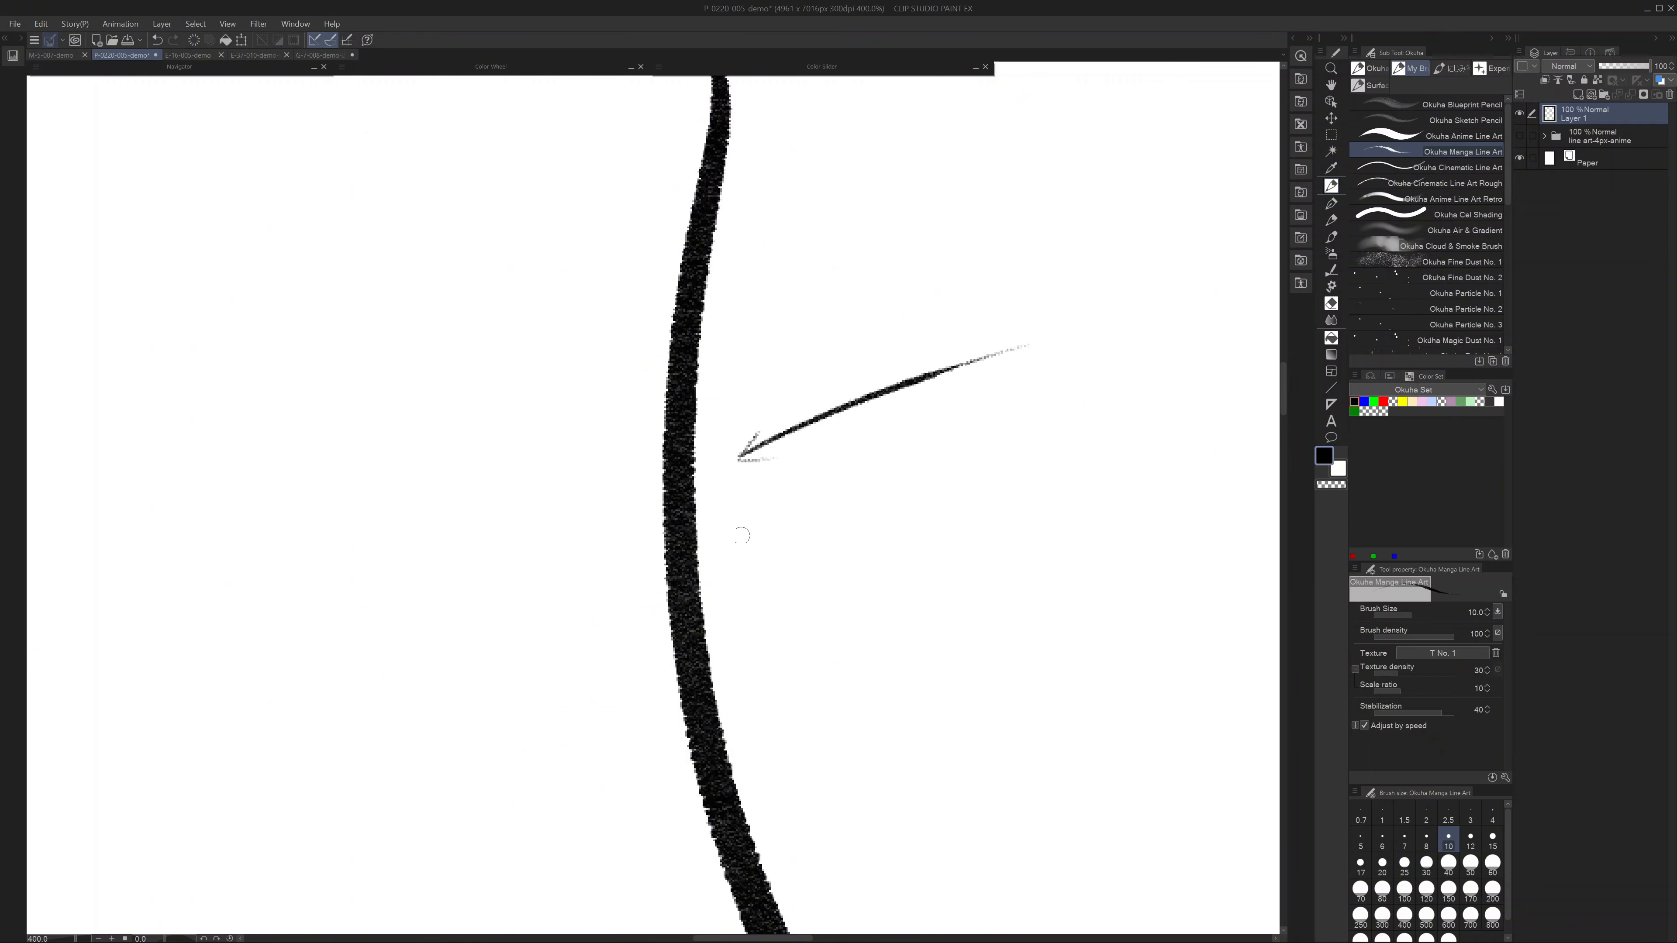
# - Draw a smooth Okuha Anime Line Art stroke beside the textured line and a second arrow mark with Okuha Manga Line Art
pyautogui.click(1460, 136)
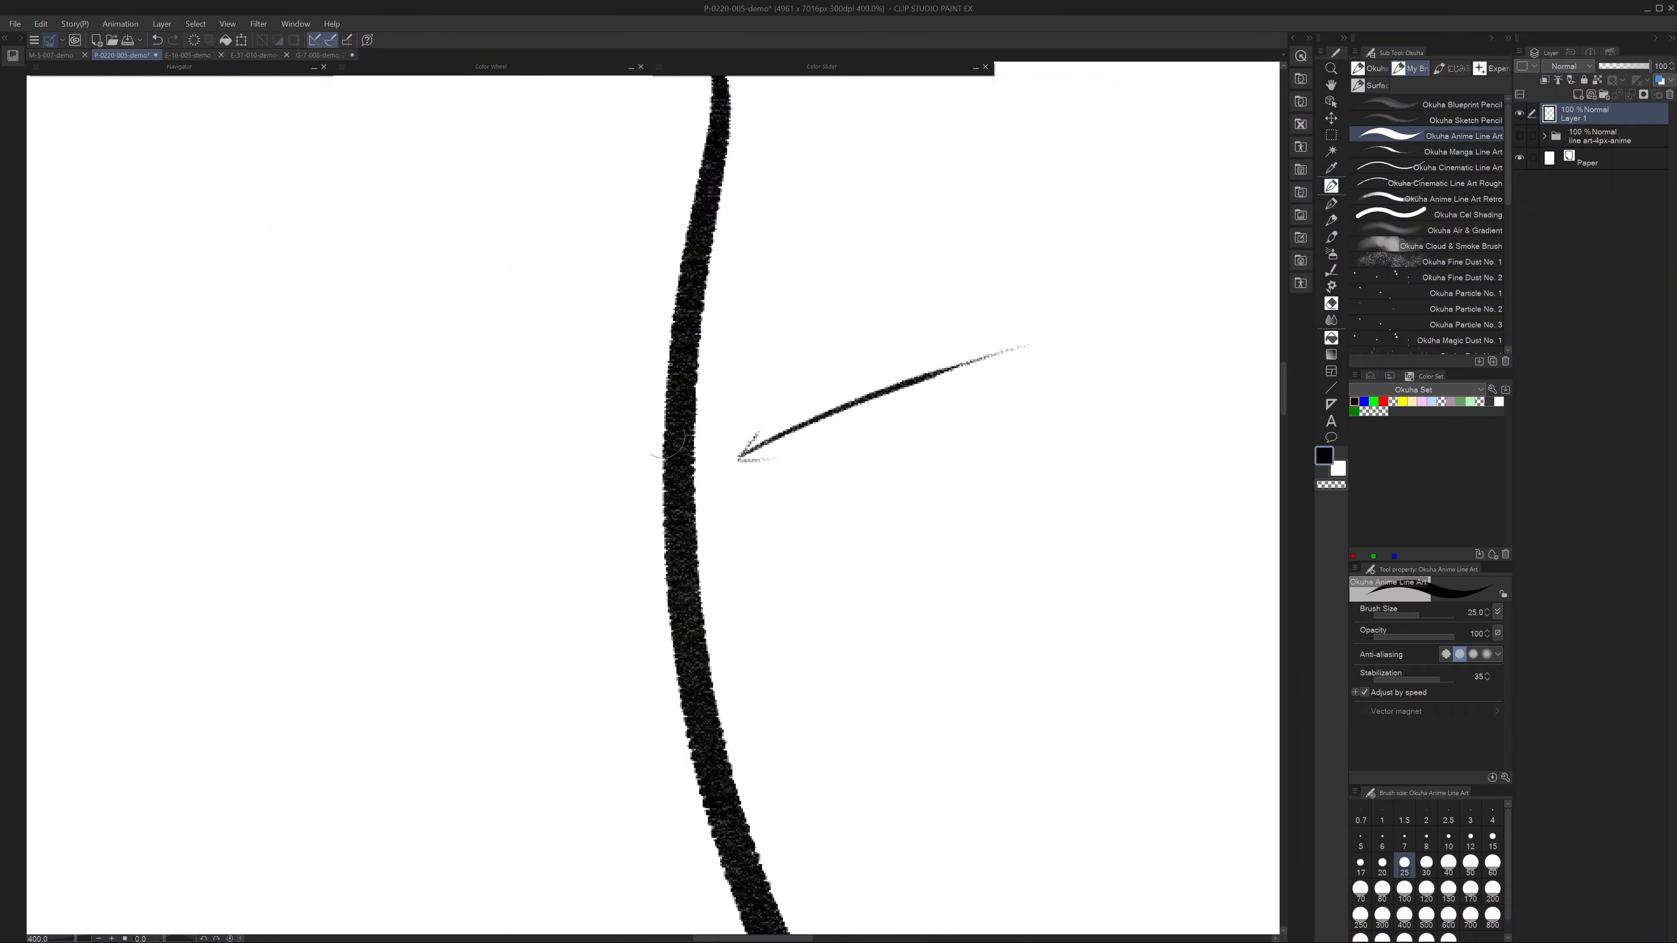
pyautogui.moveTo(540, 210)
pyautogui.mouseDown()
pyautogui.moveTo(519, 543)
pyautogui.moveTo(559, 725)
pyautogui.mouseUp()
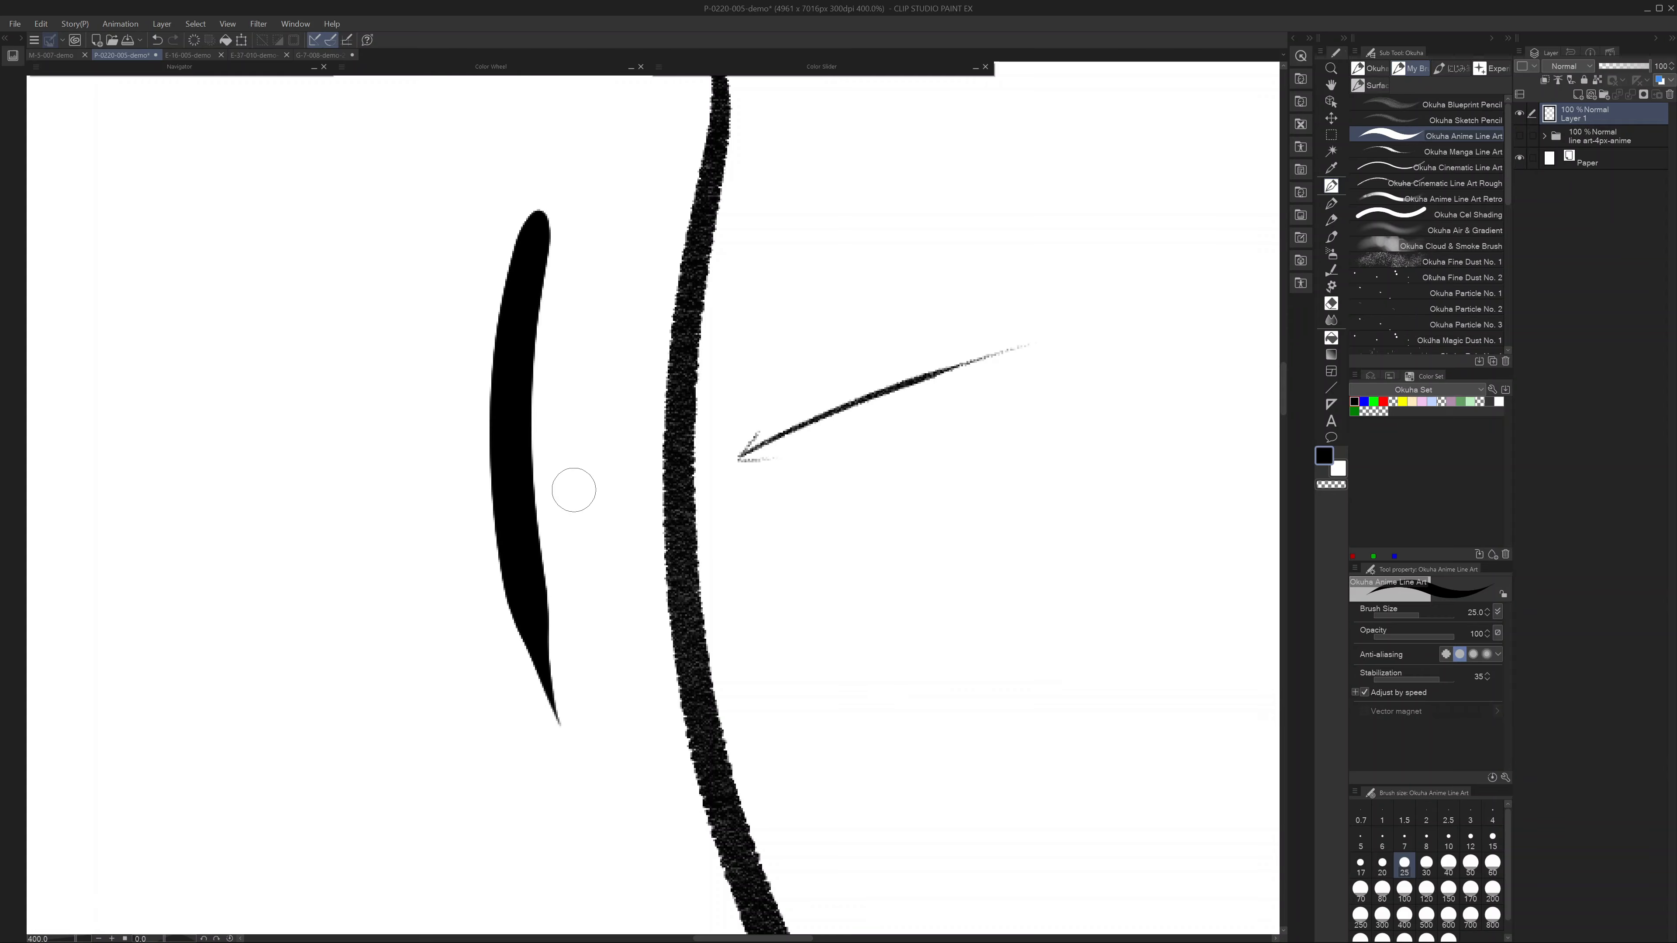
pyautogui.click(1463, 152)
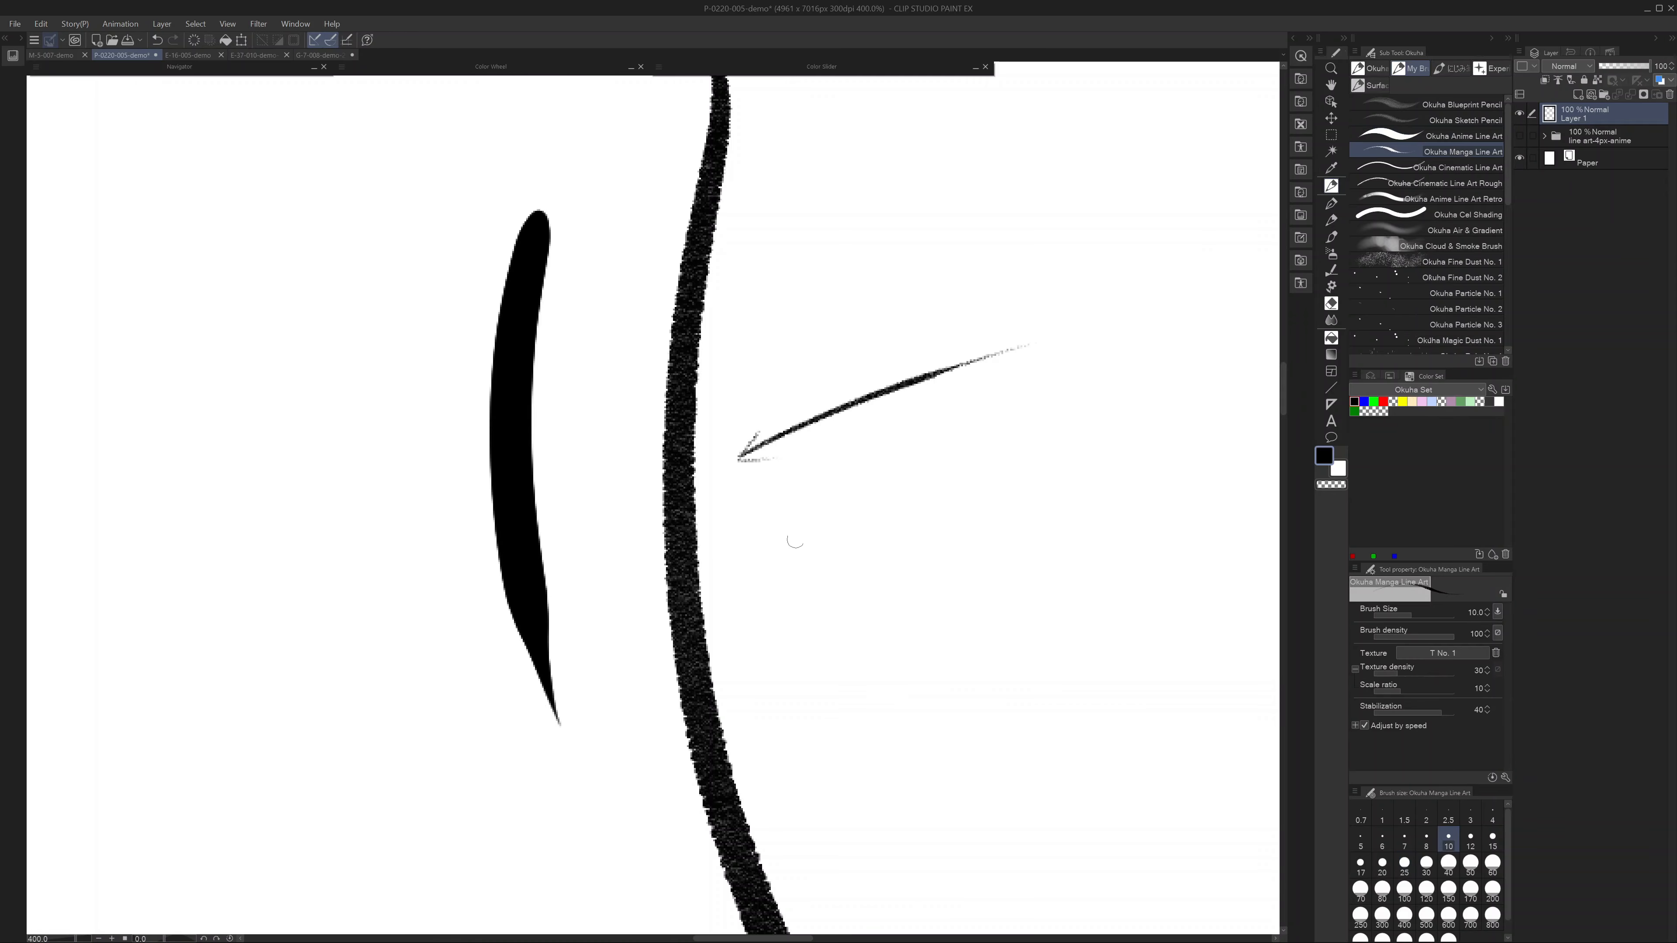
pyautogui.moveTo(805, 513)
pyautogui.mouseDown()
pyautogui.moveTo(765, 587)
pyautogui.moveTo(896, 561)
pyautogui.mouseUp()
pyautogui.moveTo(755, 582); pyautogui.dragTo(1047, 441)
# - Set the Okuha Manga Line Art brush size to 25 and draw a long S-curved vertical stroke beside the existing marks
pyautogui.scroll(-5, 968, 532)
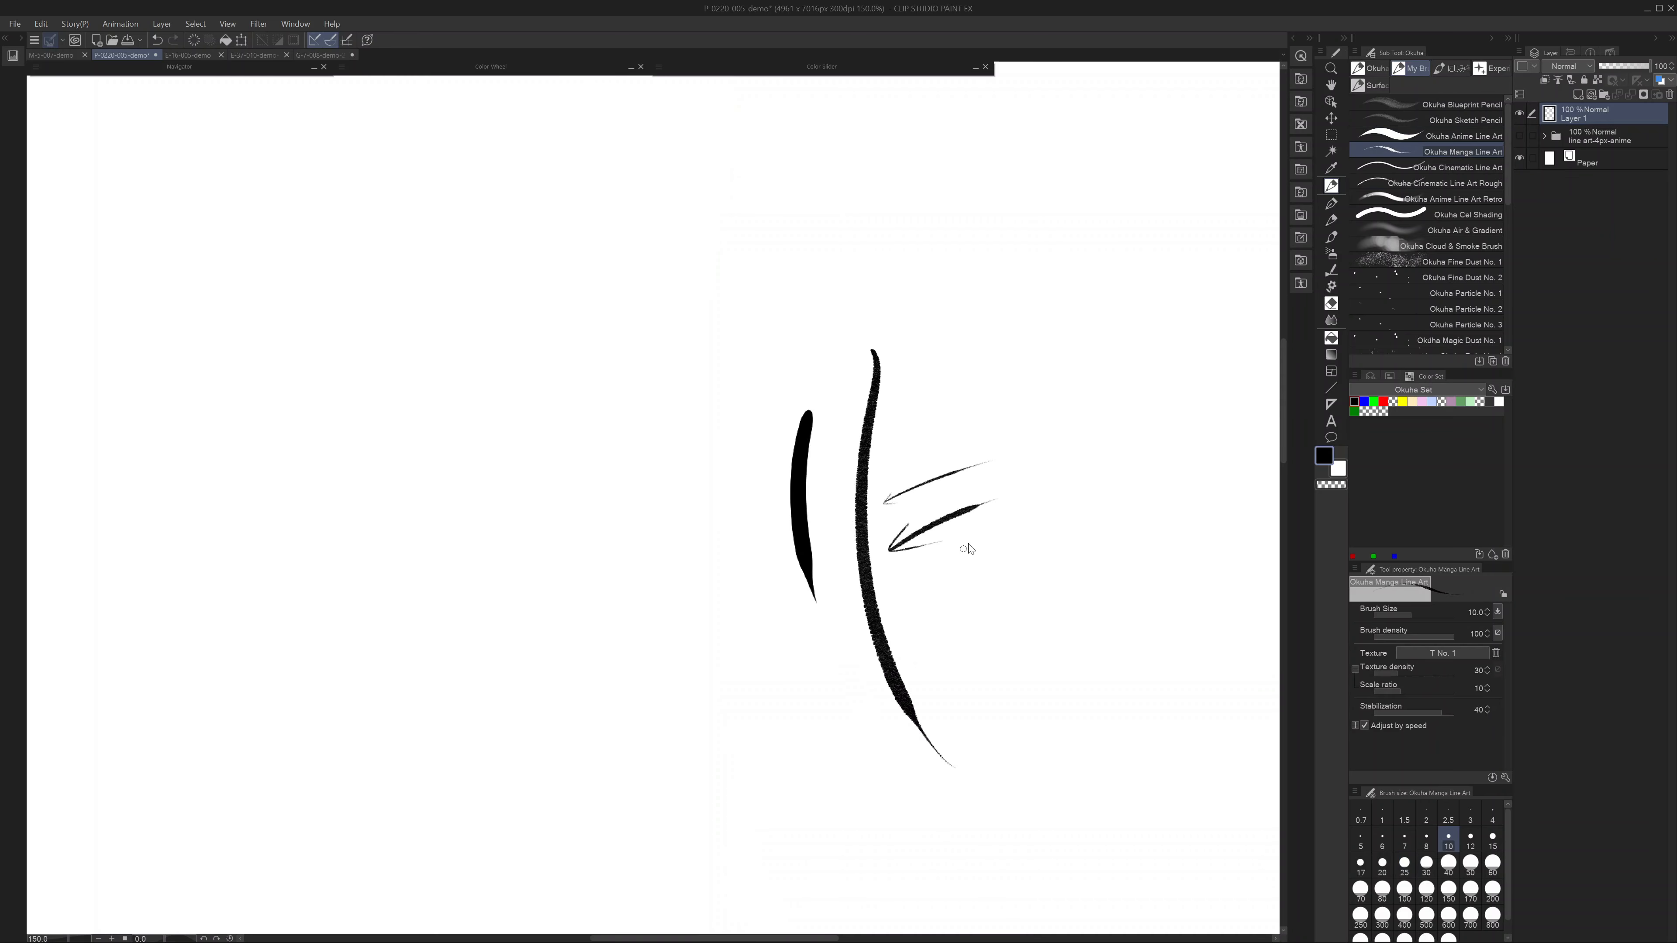
pyautogui.press(']')
pyautogui.press(']')
pyautogui.press(']')
pyautogui.press(']')
pyautogui.press(']')
pyautogui.moveTo(643, 282); pyautogui.dragTo(703, 649)
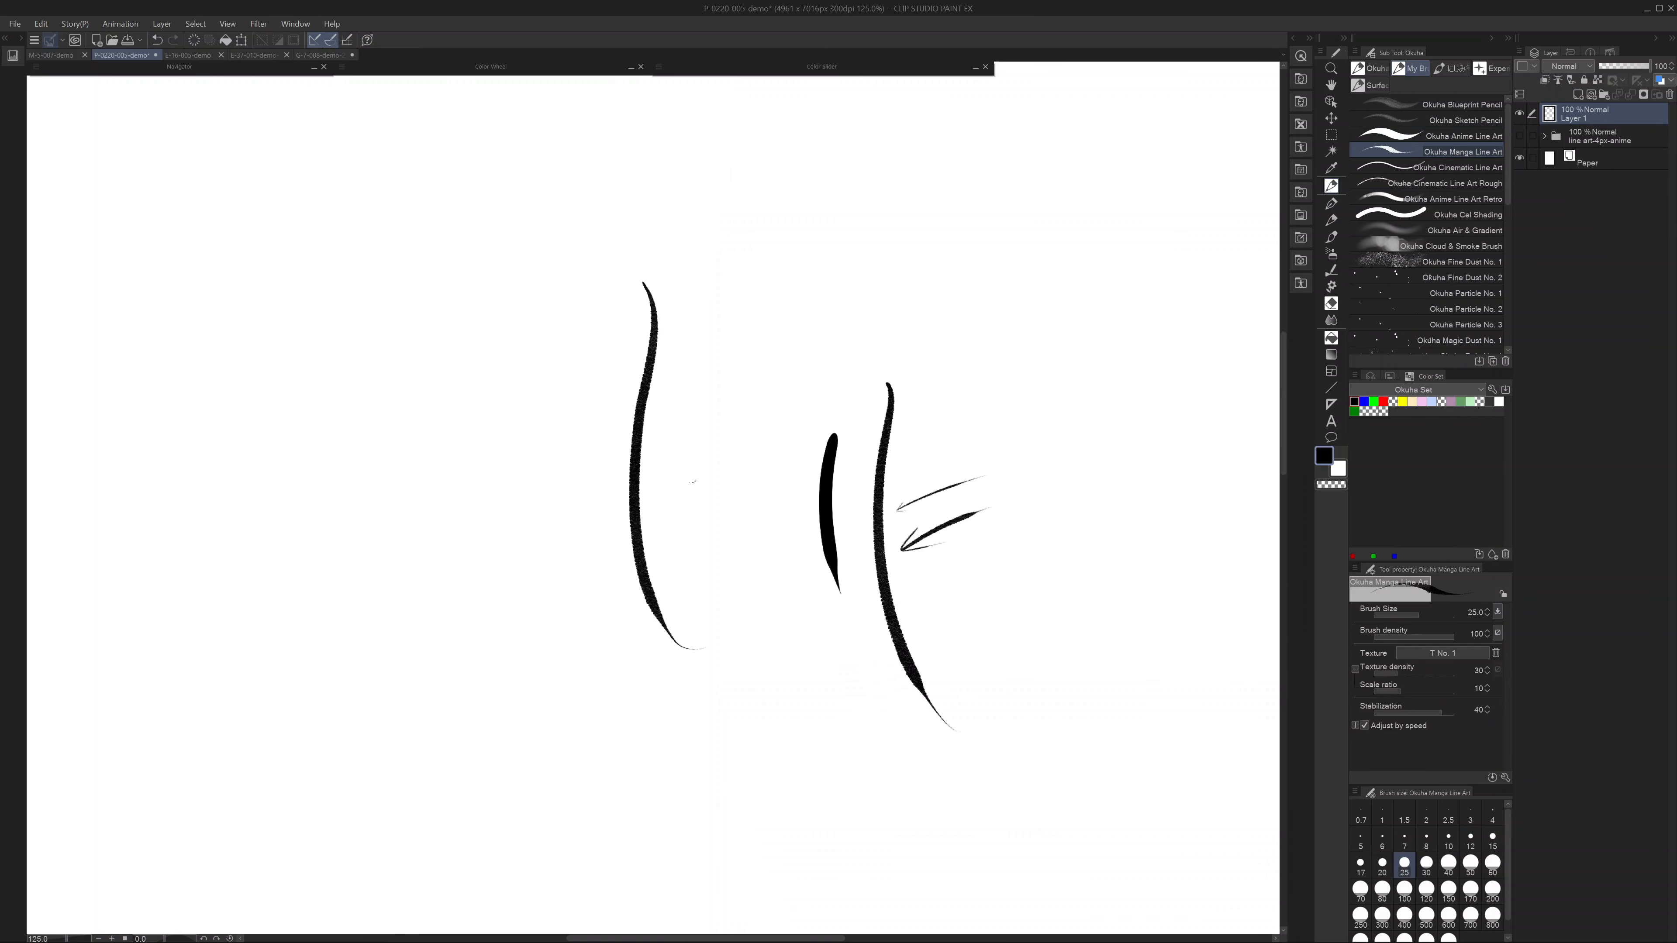
# - Clear the layer and draw two crossing curved strokes with Okuha Cinematic Line Art at brush size 7
pyautogui.press('[')
pyautogui.press('[')
pyautogui.press('[')
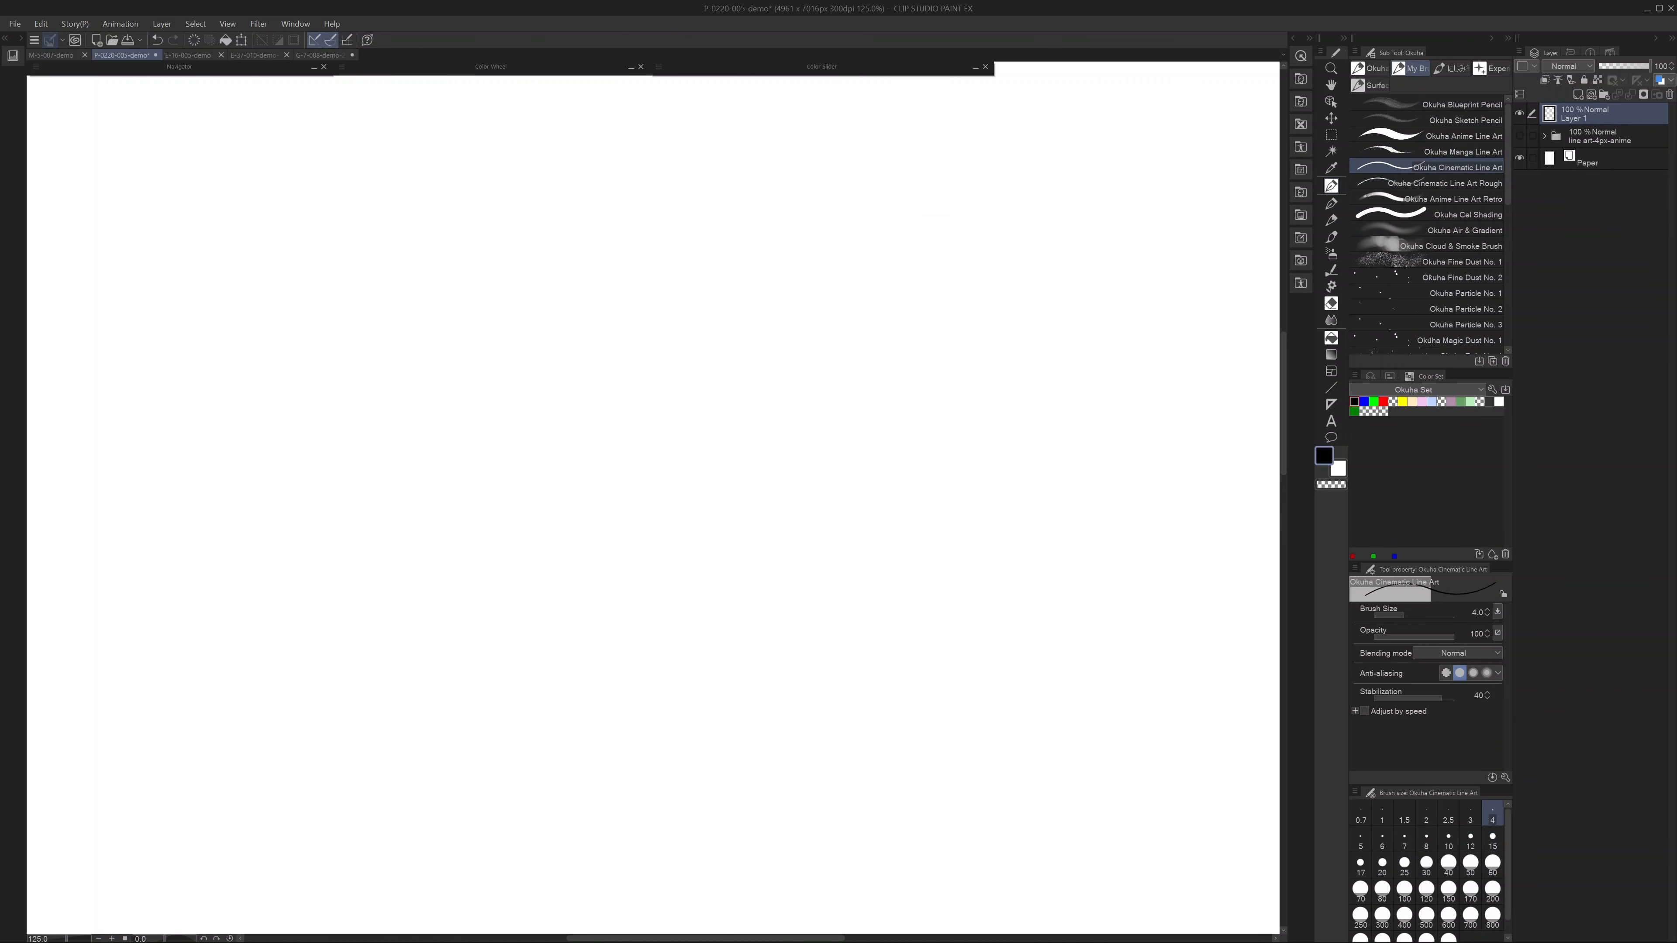
pyautogui.click(1404, 840)
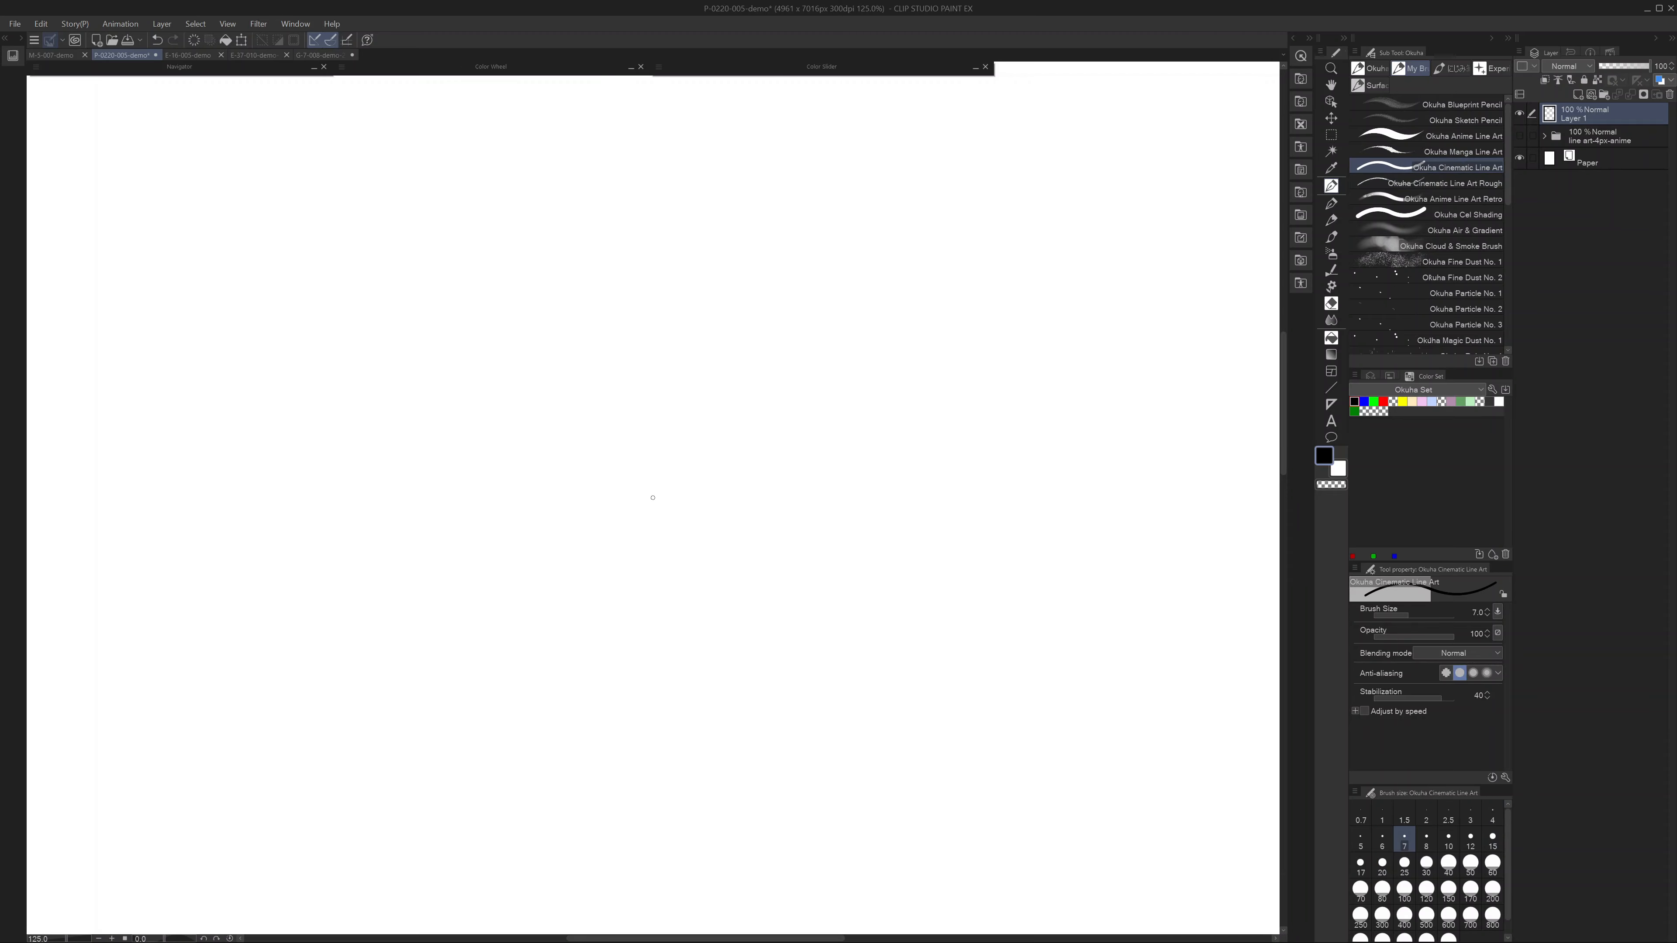
pyautogui.moveTo(699, 248)
pyautogui.mouseDown()
pyautogui.moveTo(670, 309)
pyautogui.moveTo(893, 507)
pyautogui.mouseUp()
pyautogui.moveTo(664, 406)
pyautogui.mouseDown()
pyautogui.moveTo(742, 320)
pyautogui.moveTo(936, 475)
pyautogui.mouseUp()
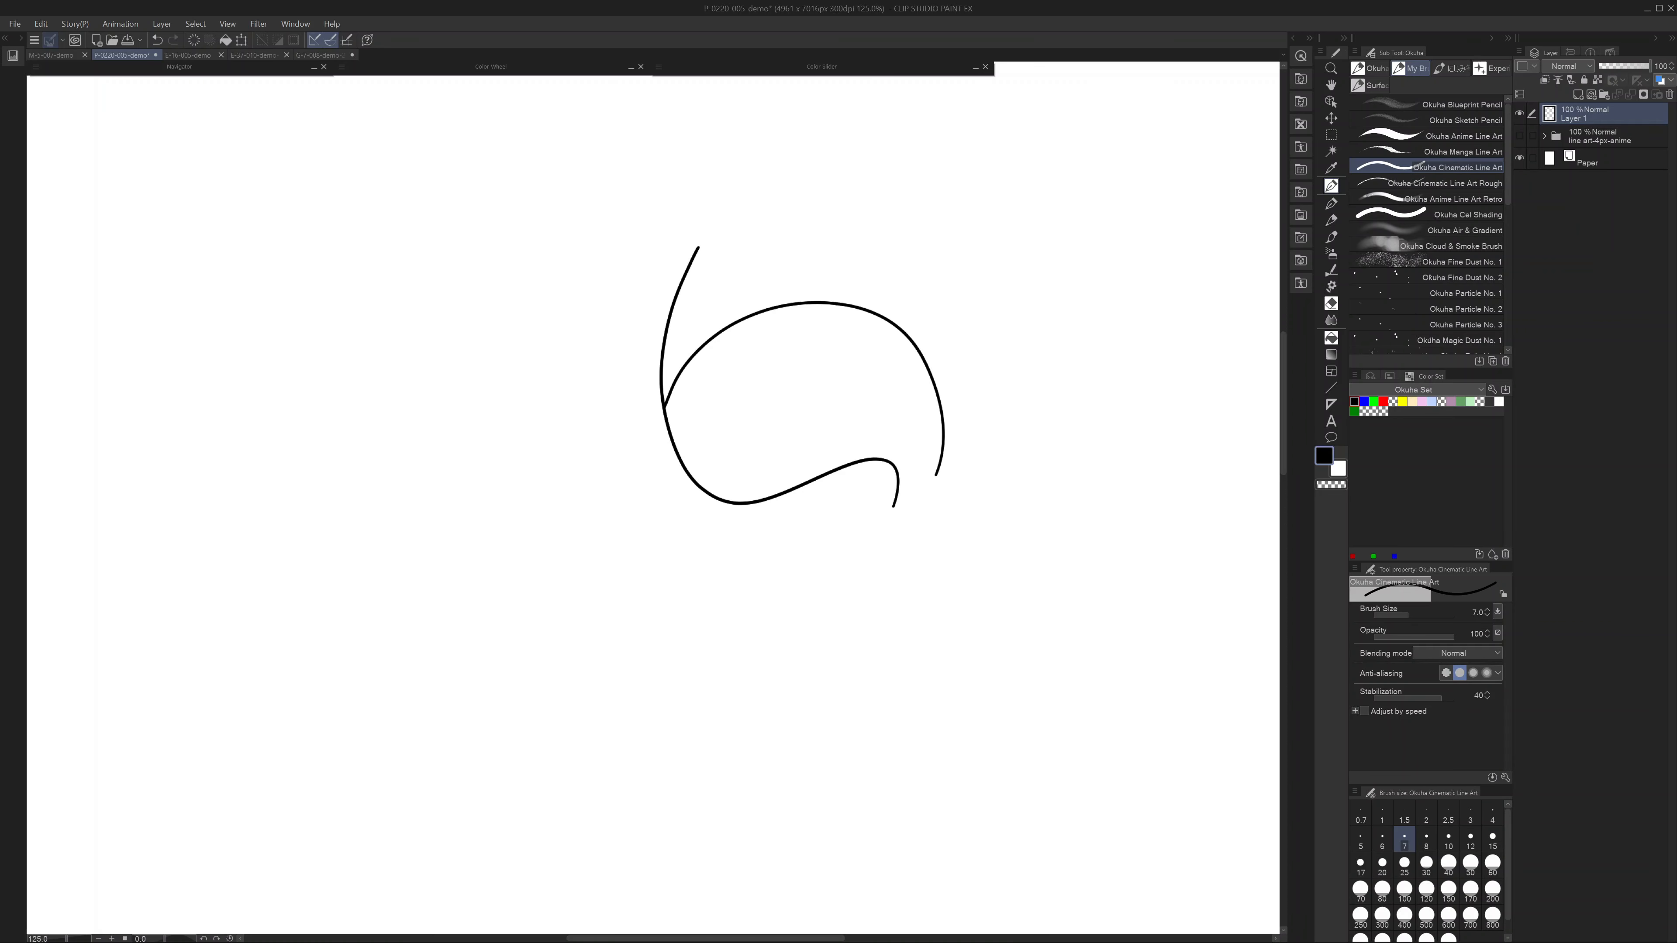
# - Draw a large loop, an oval, a looping wave and an arc around the first curves with Okuha Cinematic Line Art
pyautogui.scroll(-1, 849, 530)
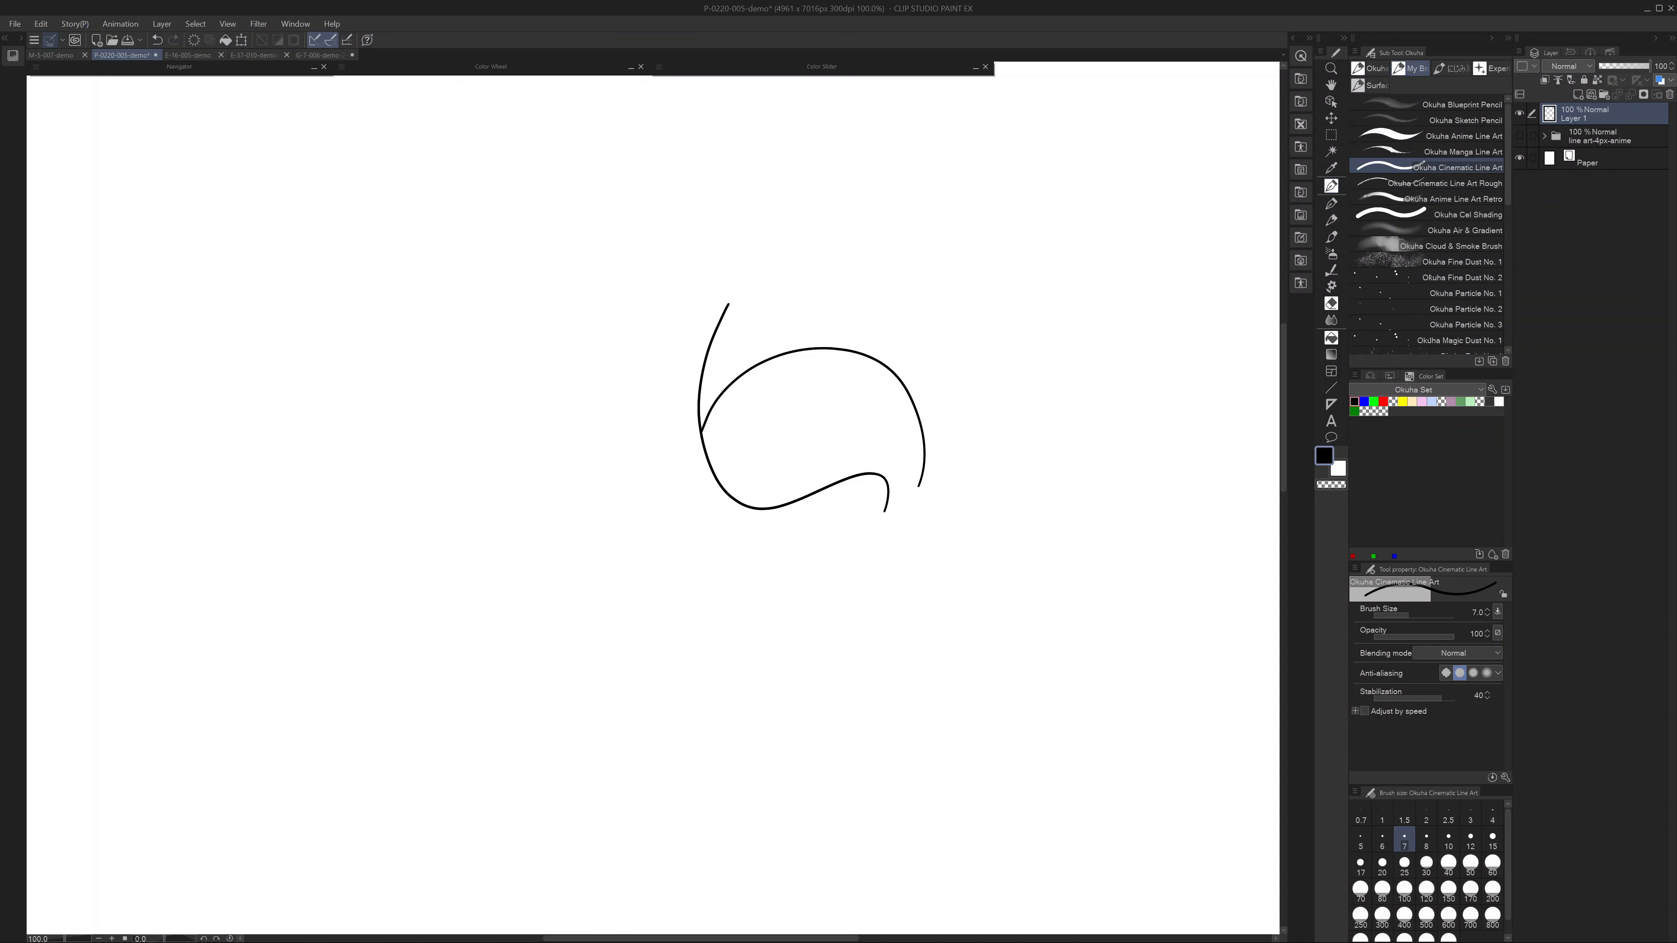
pyautogui.moveTo(990, 315)
pyautogui.mouseDown()
pyautogui.moveTo(999, 411)
pyautogui.moveTo(938, 613)
pyautogui.mouseUp()
pyautogui.moveTo(921, 585)
pyautogui.mouseDown()
pyautogui.moveTo(618, 449)
pyautogui.moveTo(917, 588)
pyautogui.mouseUp()
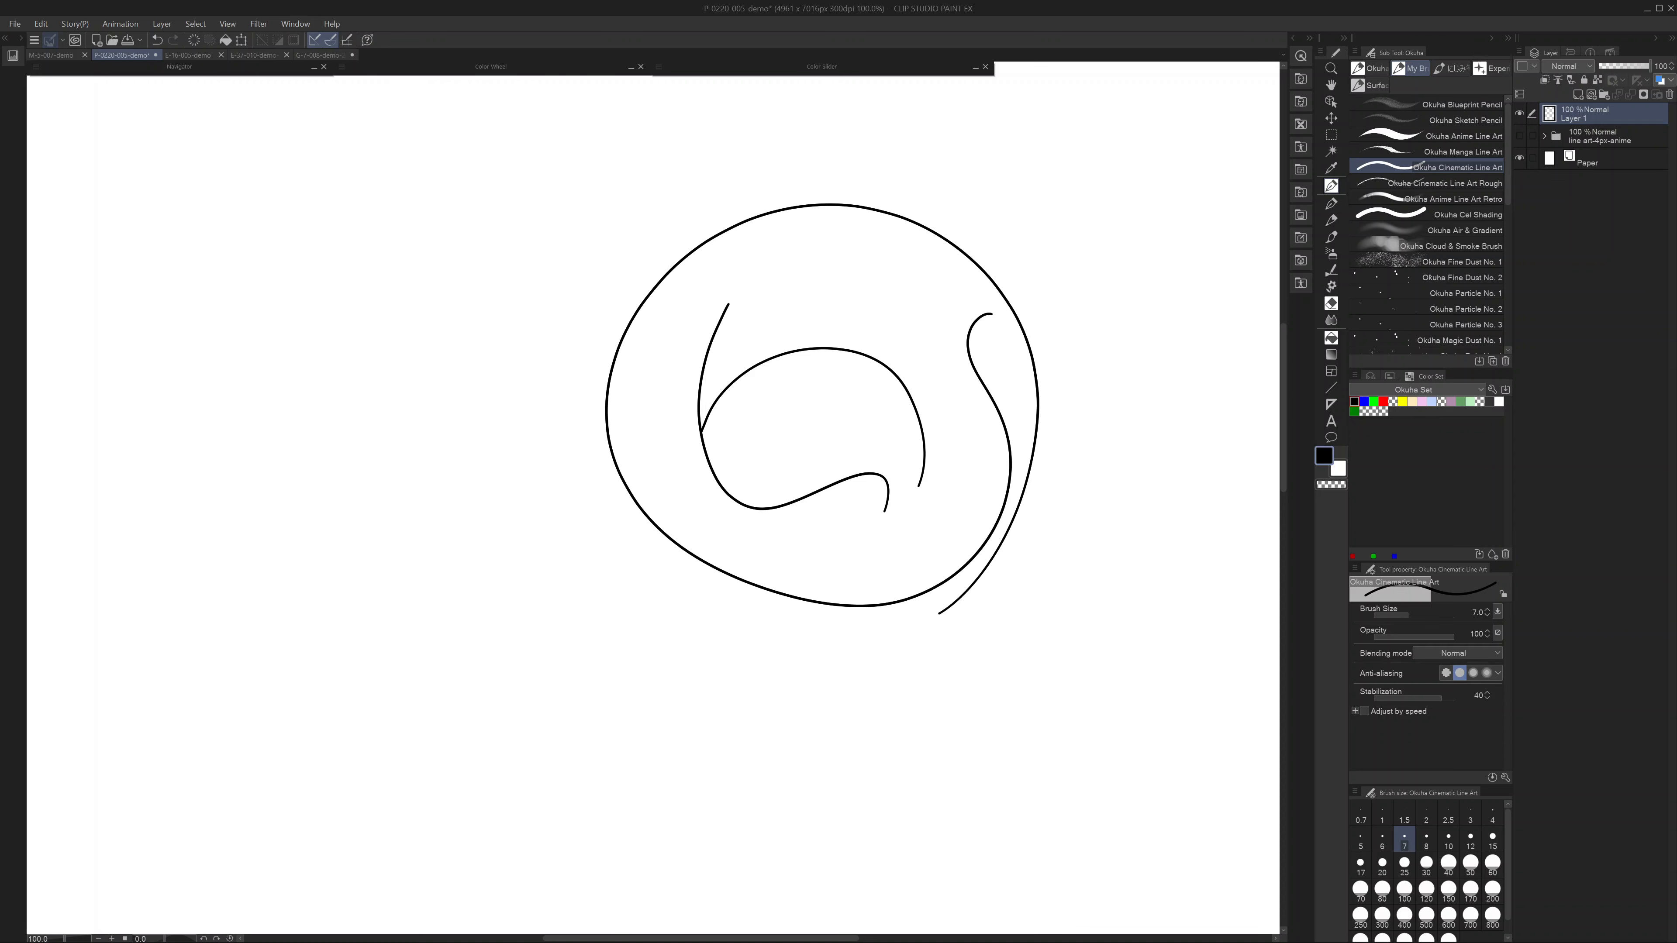
pyautogui.moveTo(512, 339)
pyautogui.mouseDown()
pyautogui.moveTo(417, 471)
pyautogui.moveTo(466, 337)
pyautogui.moveTo(370, 509)
pyautogui.mouseUp()
pyautogui.moveTo(610, 669)
pyautogui.mouseDown()
pyautogui.moveTo(804, 727)
pyautogui.moveTo(873, 665)
pyautogui.moveTo(972, 699)
pyautogui.moveTo(1078, 407)
pyautogui.moveTo(1081, 542)
pyautogui.mouseUp()
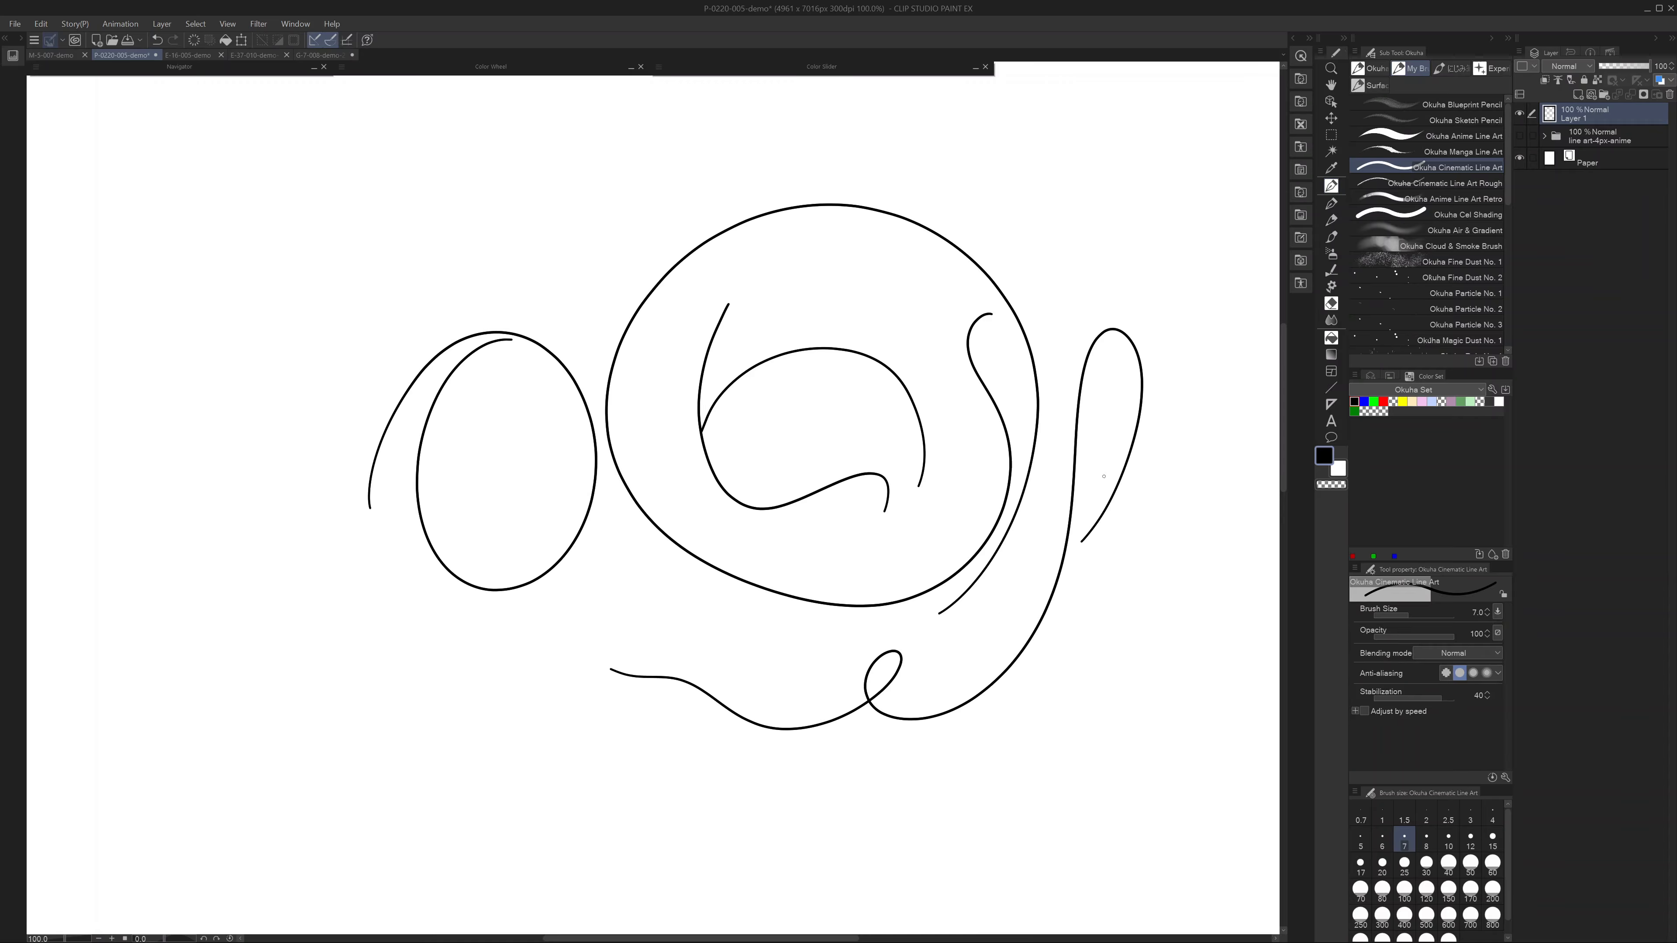
pyautogui.moveTo(1116, 328)
pyautogui.mouseDown()
pyautogui.moveTo(1084, 240)
pyautogui.moveTo(964, 241)
pyautogui.mouseUp()
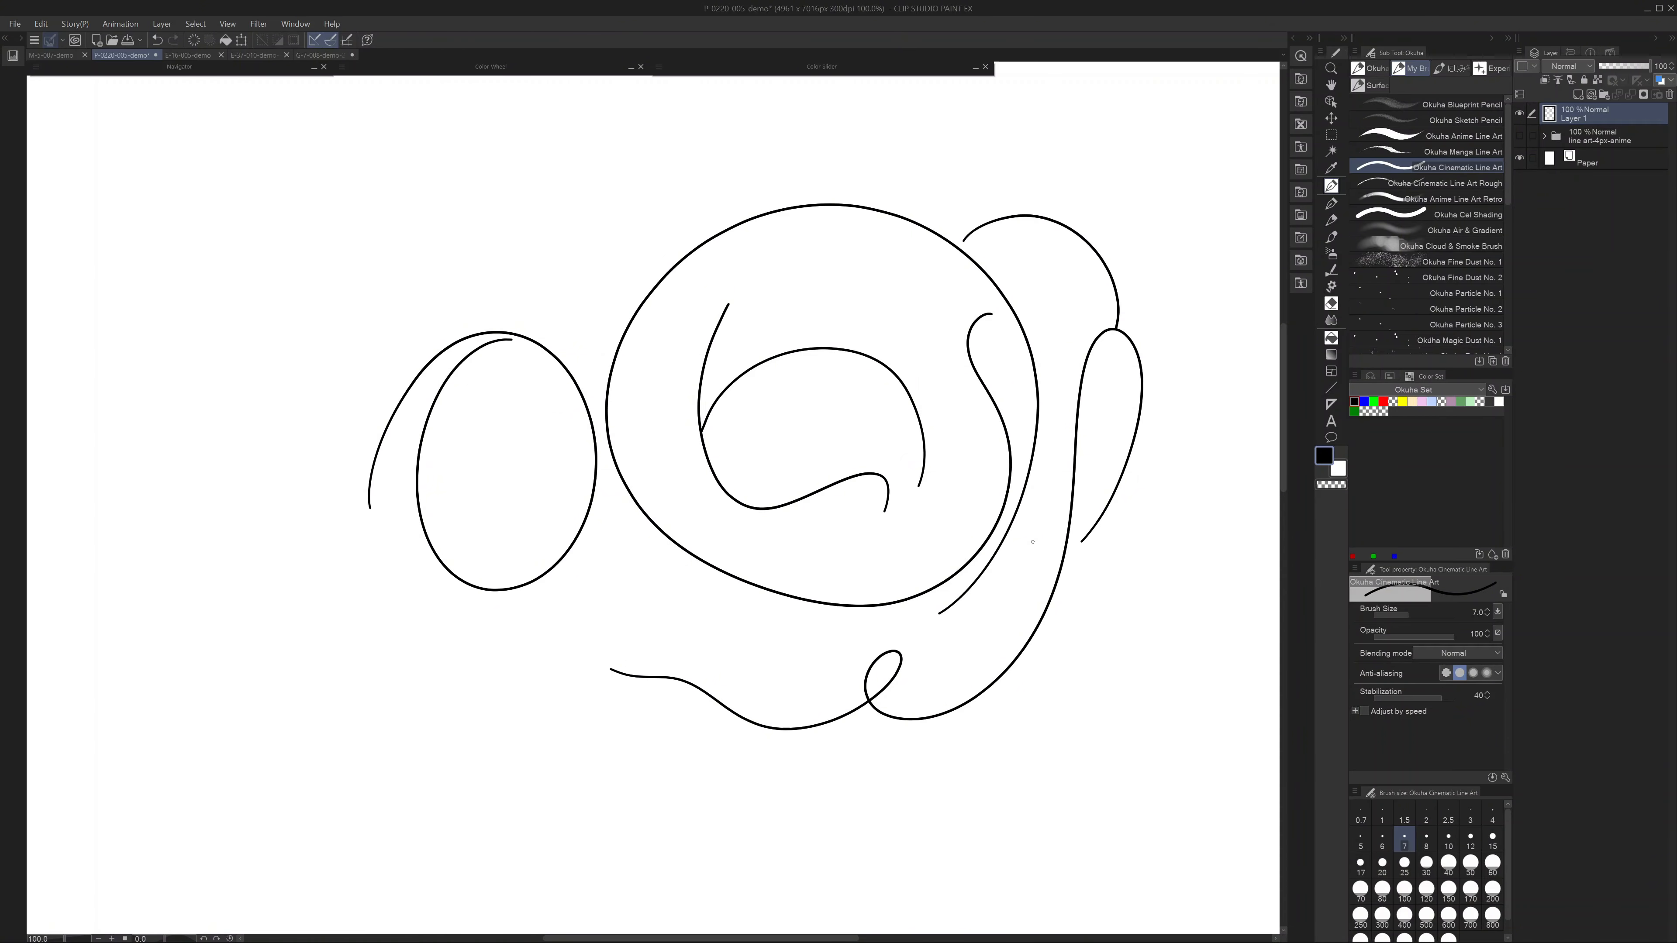
# - Clear the layer and draw one curved vertical stroke with Okuha Cinematic Line Art Rough at brush size 8
pyautogui.click(1456, 180)
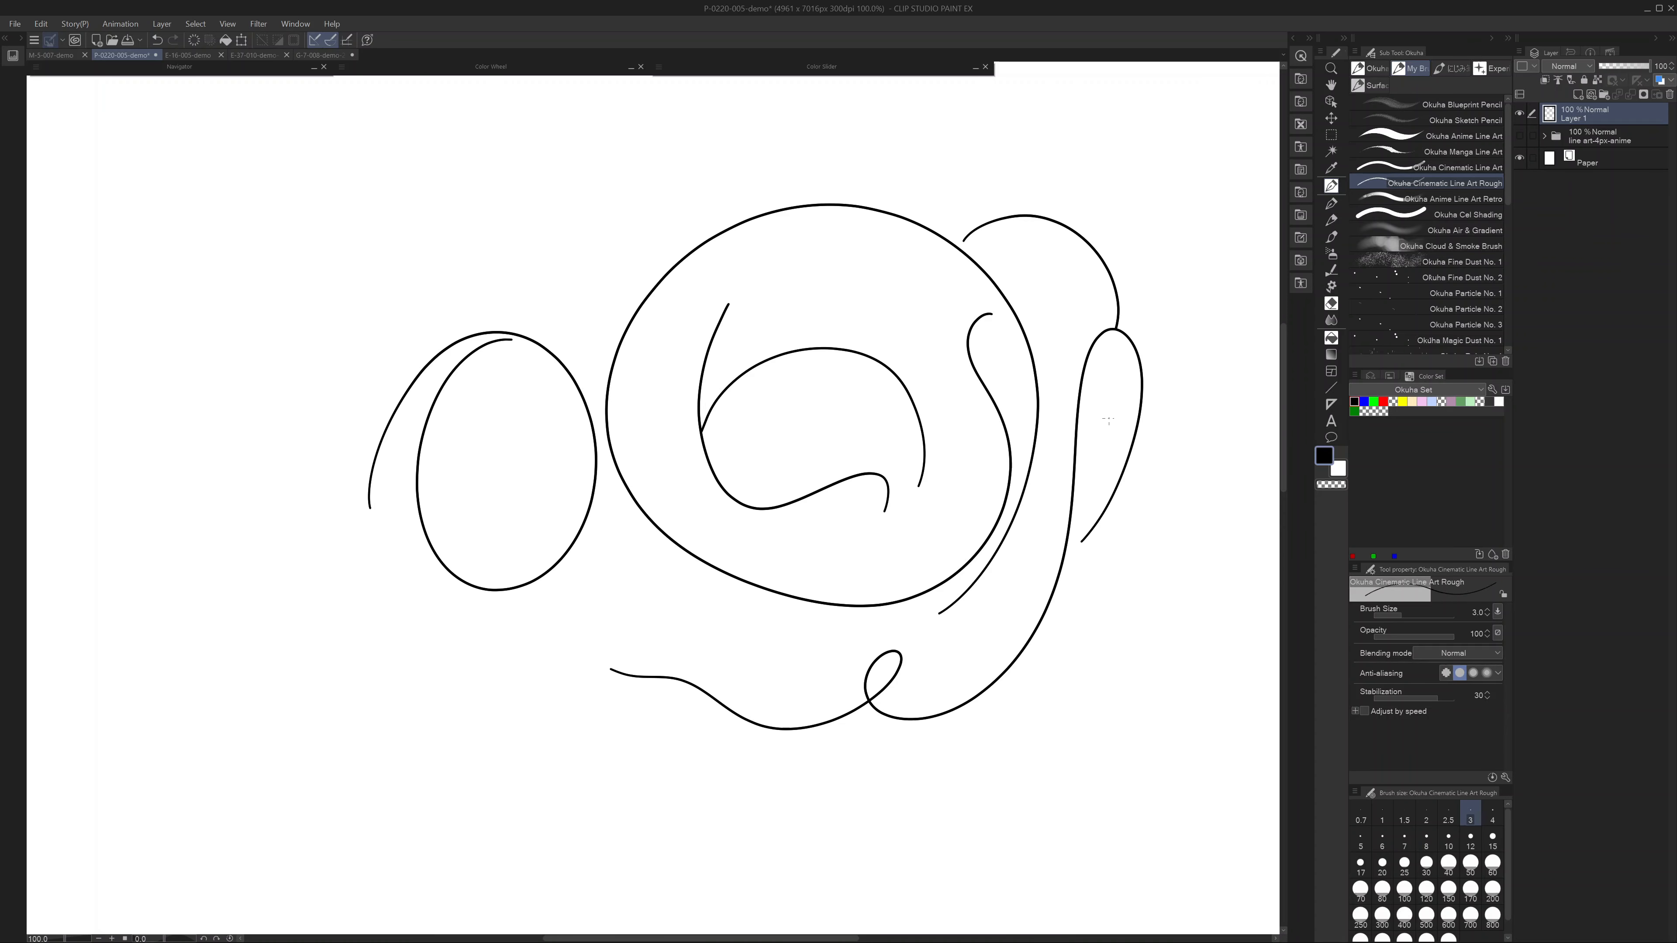
pyautogui.scroll(1, 1103, 410)
pyautogui.scroll(4, 1089, 403)
pyautogui.scroll(-2, 1003, 412)
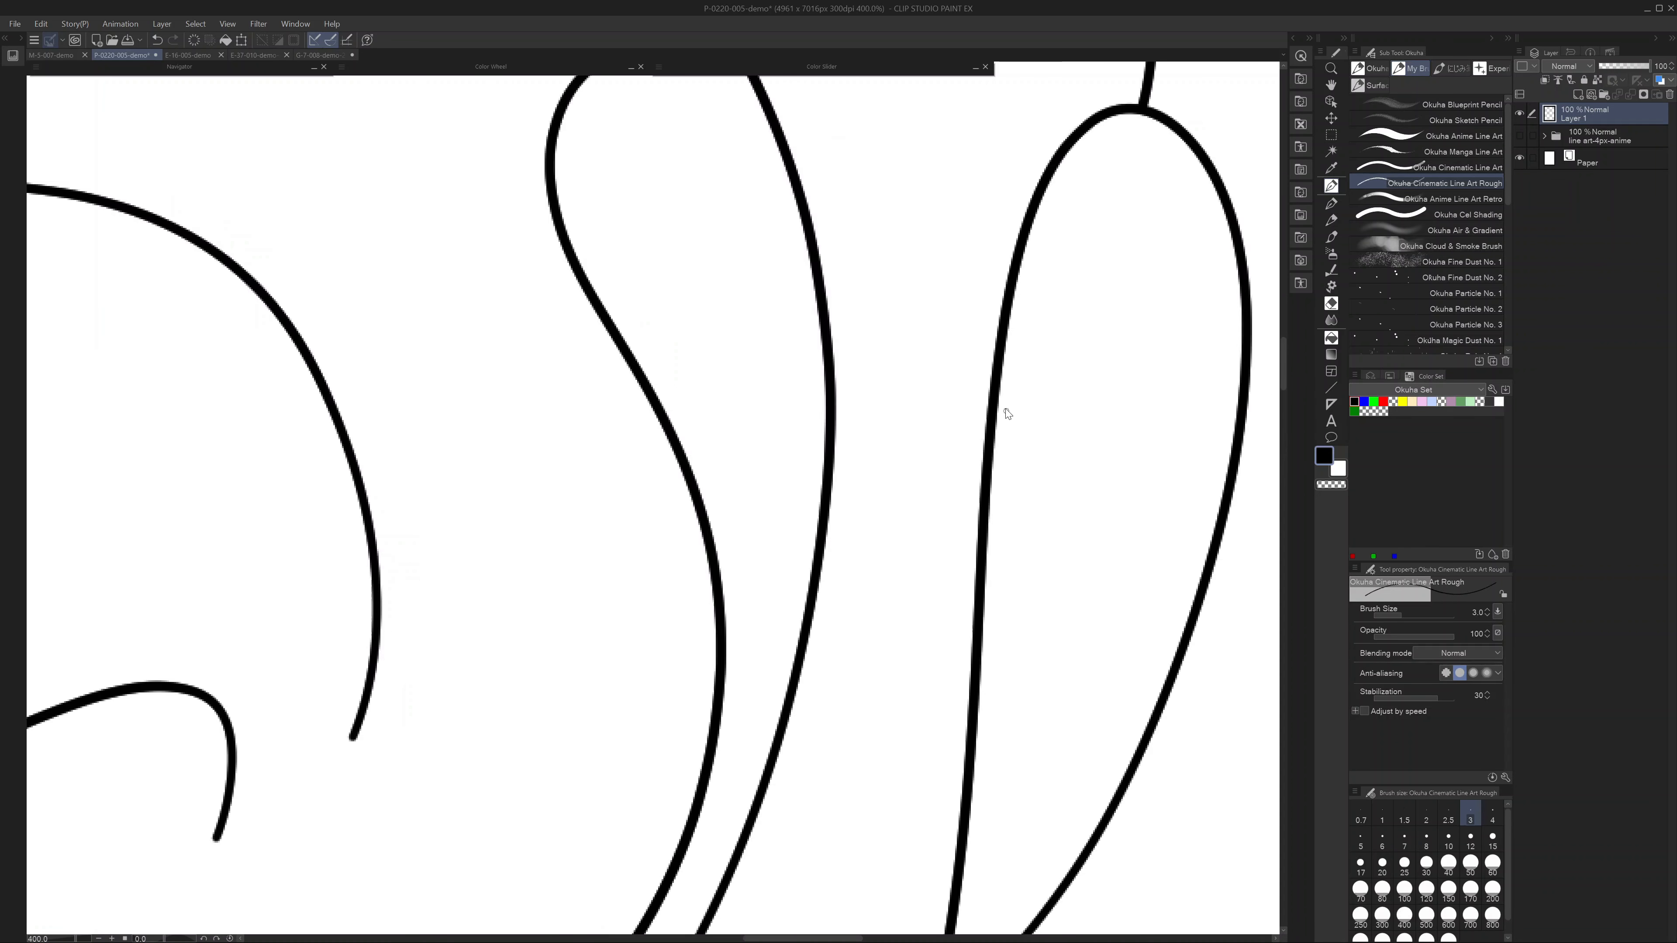
pyautogui.press('Delete')
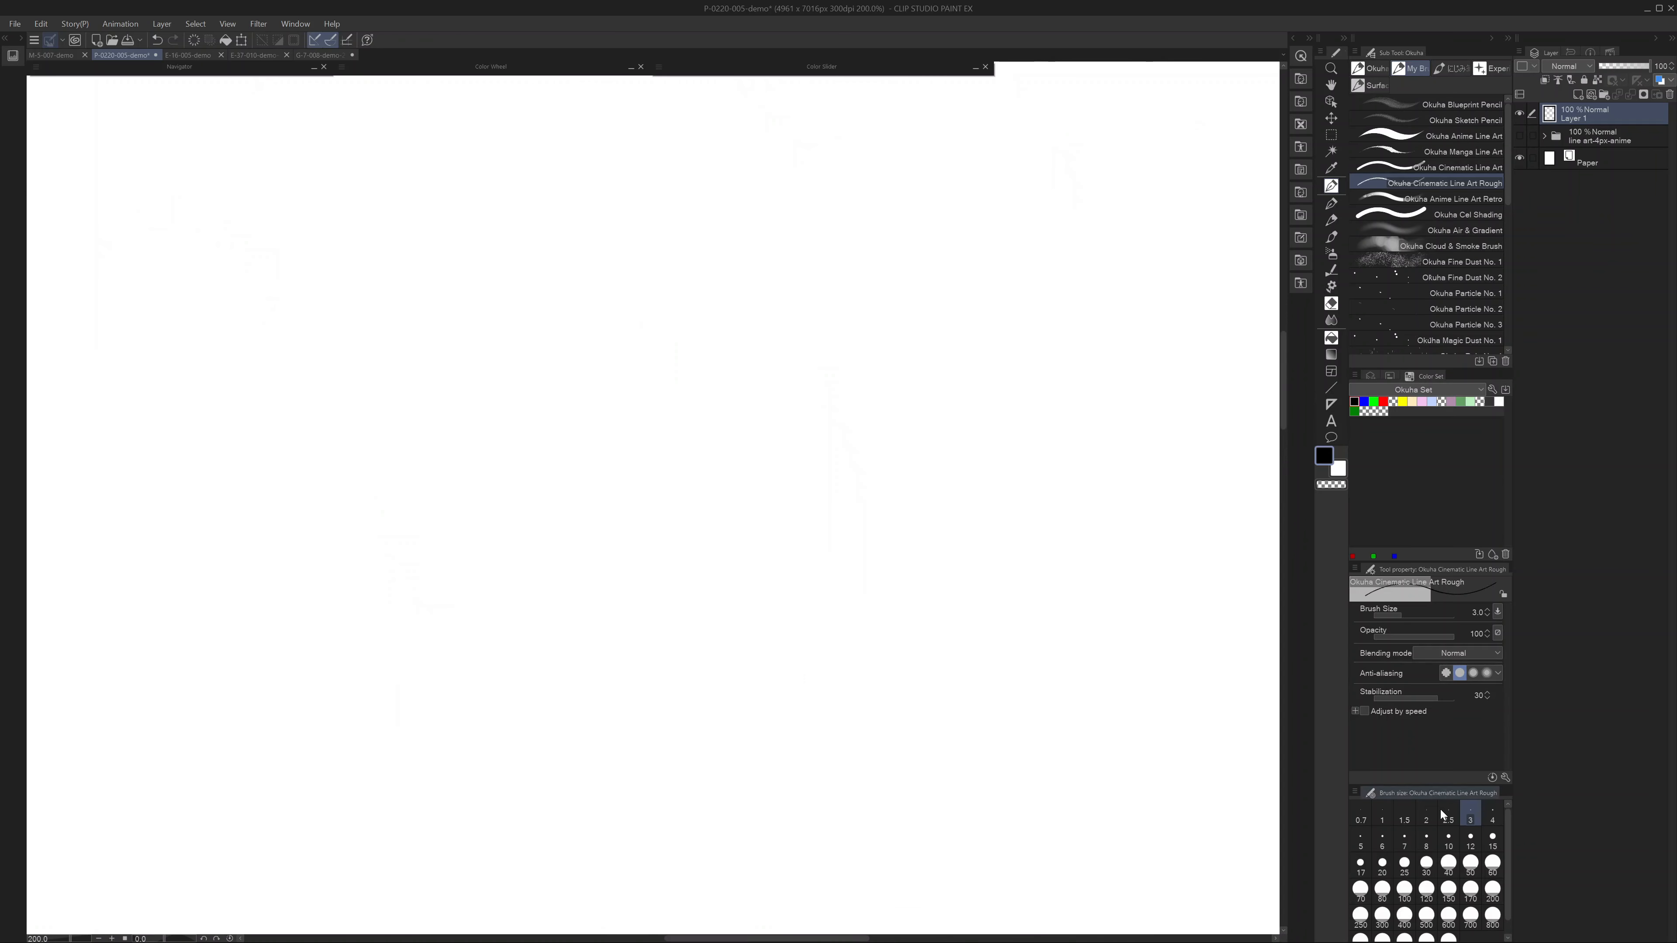
pyautogui.click(1426, 837)
pyautogui.moveTo(759, 258)
pyautogui.mouseDown()
pyautogui.moveTo(745, 328)
pyautogui.moveTo(793, 687)
pyautogui.mouseUp()
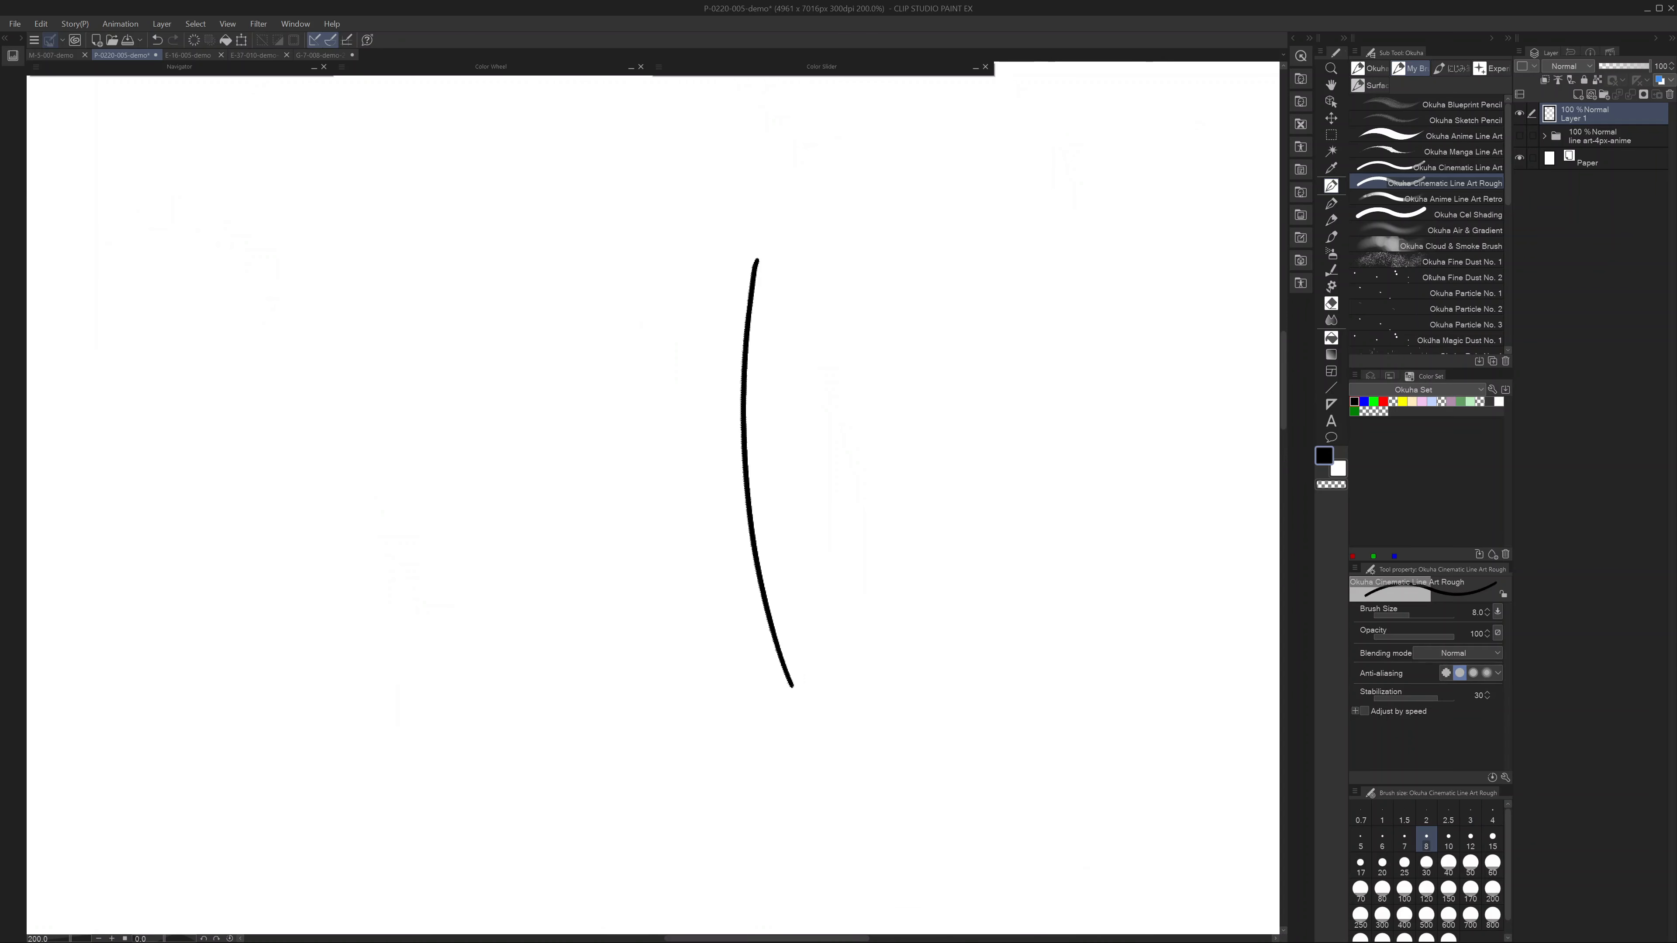
# - Draw a small hooked stroke and two larger looping strokes beside the vertical curve with Okuha Cinematic Line Art Rough
pyautogui.scroll(2, 757, 400)
pyautogui.moveTo(779, 360)
pyautogui.mouseDown()
pyautogui.moveTo(902, 352)
pyautogui.moveTo(1027, 641)
pyautogui.mouseUp()
pyautogui.scroll(-2, 984, 564)
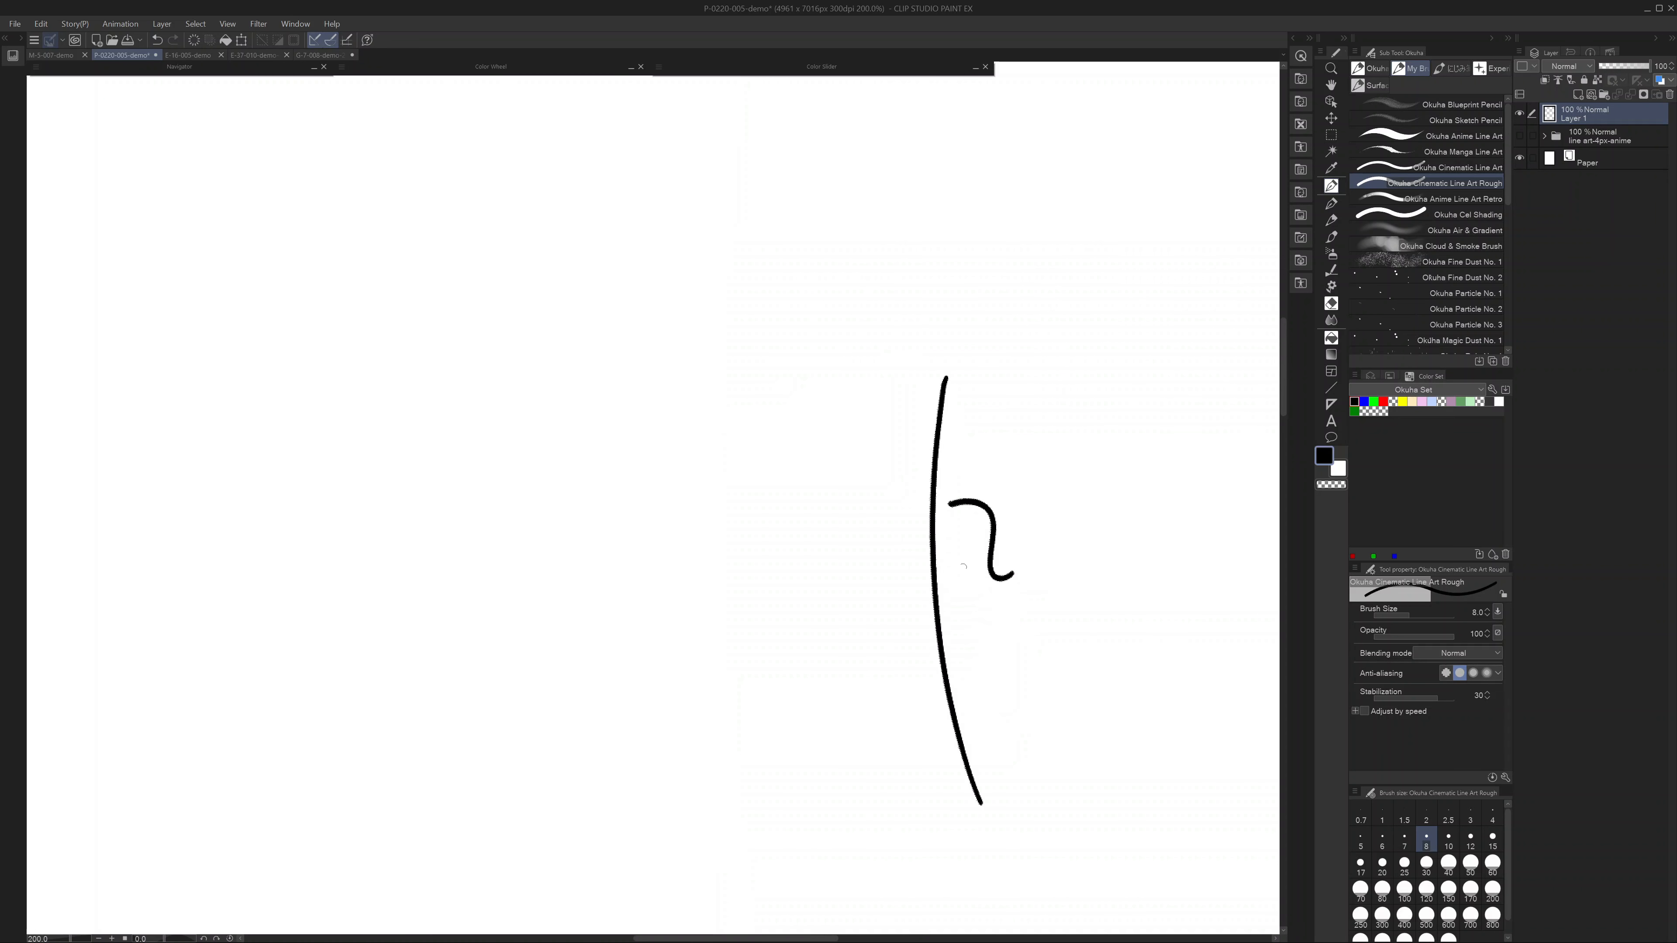
pyautogui.moveTo(858, 527)
pyautogui.mouseDown()
pyautogui.moveTo(472, 616)
pyautogui.moveTo(745, 658)
pyautogui.mouseUp()
pyautogui.moveTo(725, 435)
pyautogui.mouseDown()
pyautogui.moveTo(726, 419)
pyautogui.moveTo(812, 418)
pyautogui.mouseUp()
pyautogui.scroll(2, 811, 418)
pyautogui.scroll(-3, 837, 358)
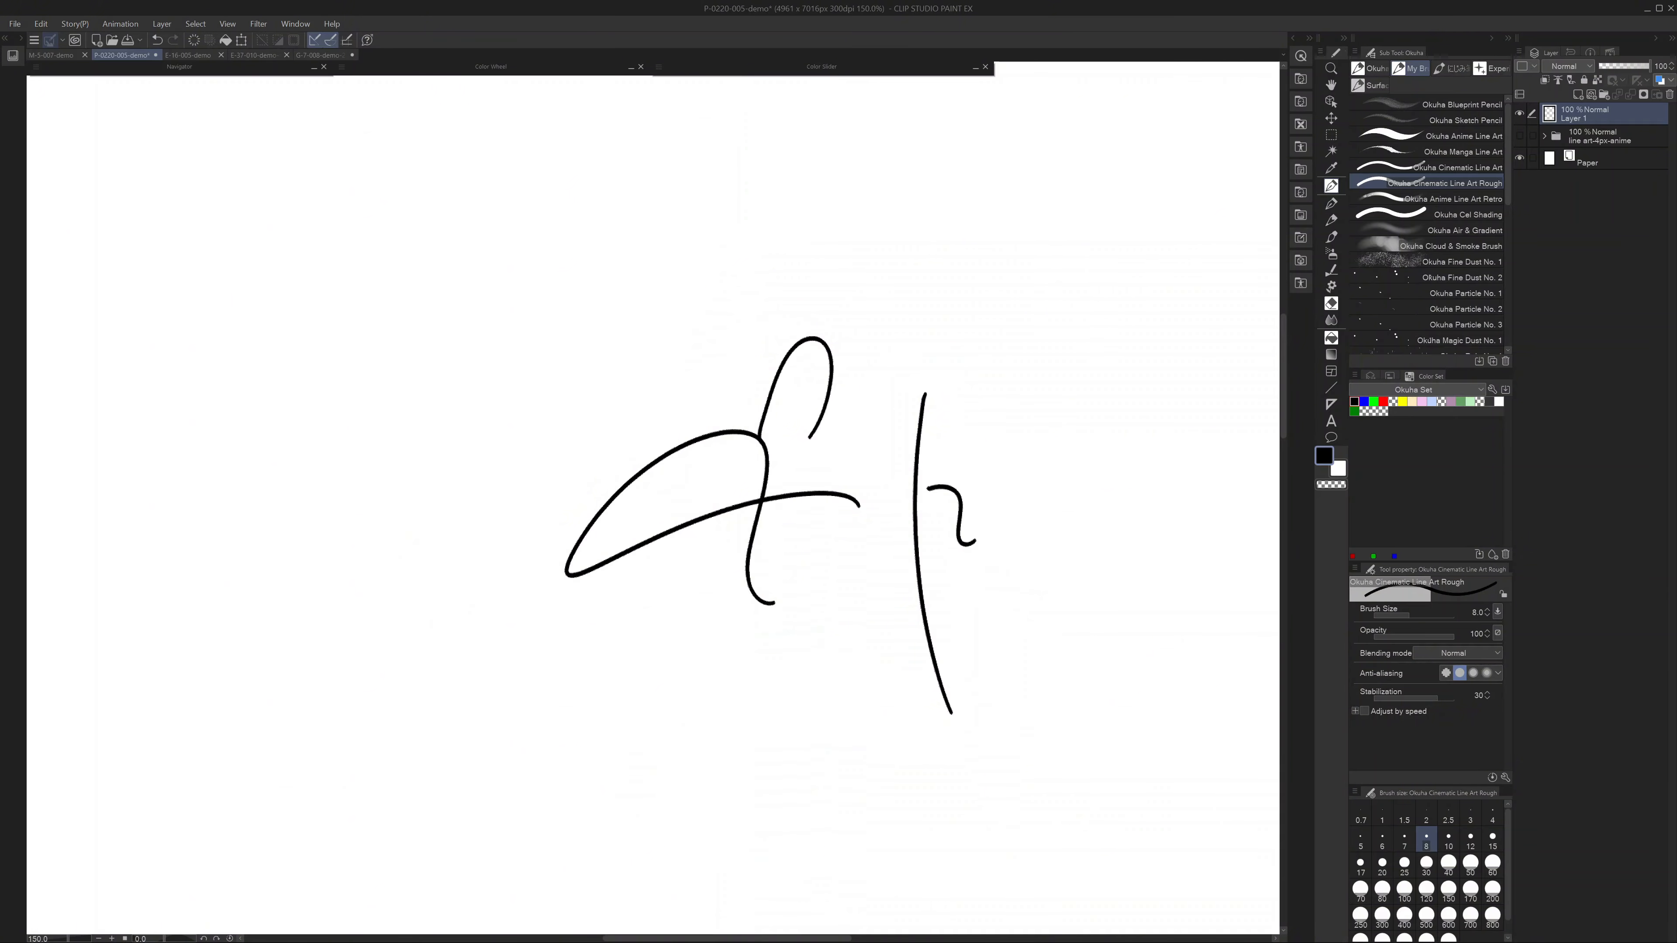
# - Clear the layer and draw a thin zigzag stroke with Okuha Sketch Pencil at brush size 12
pyautogui.click(1459, 198)
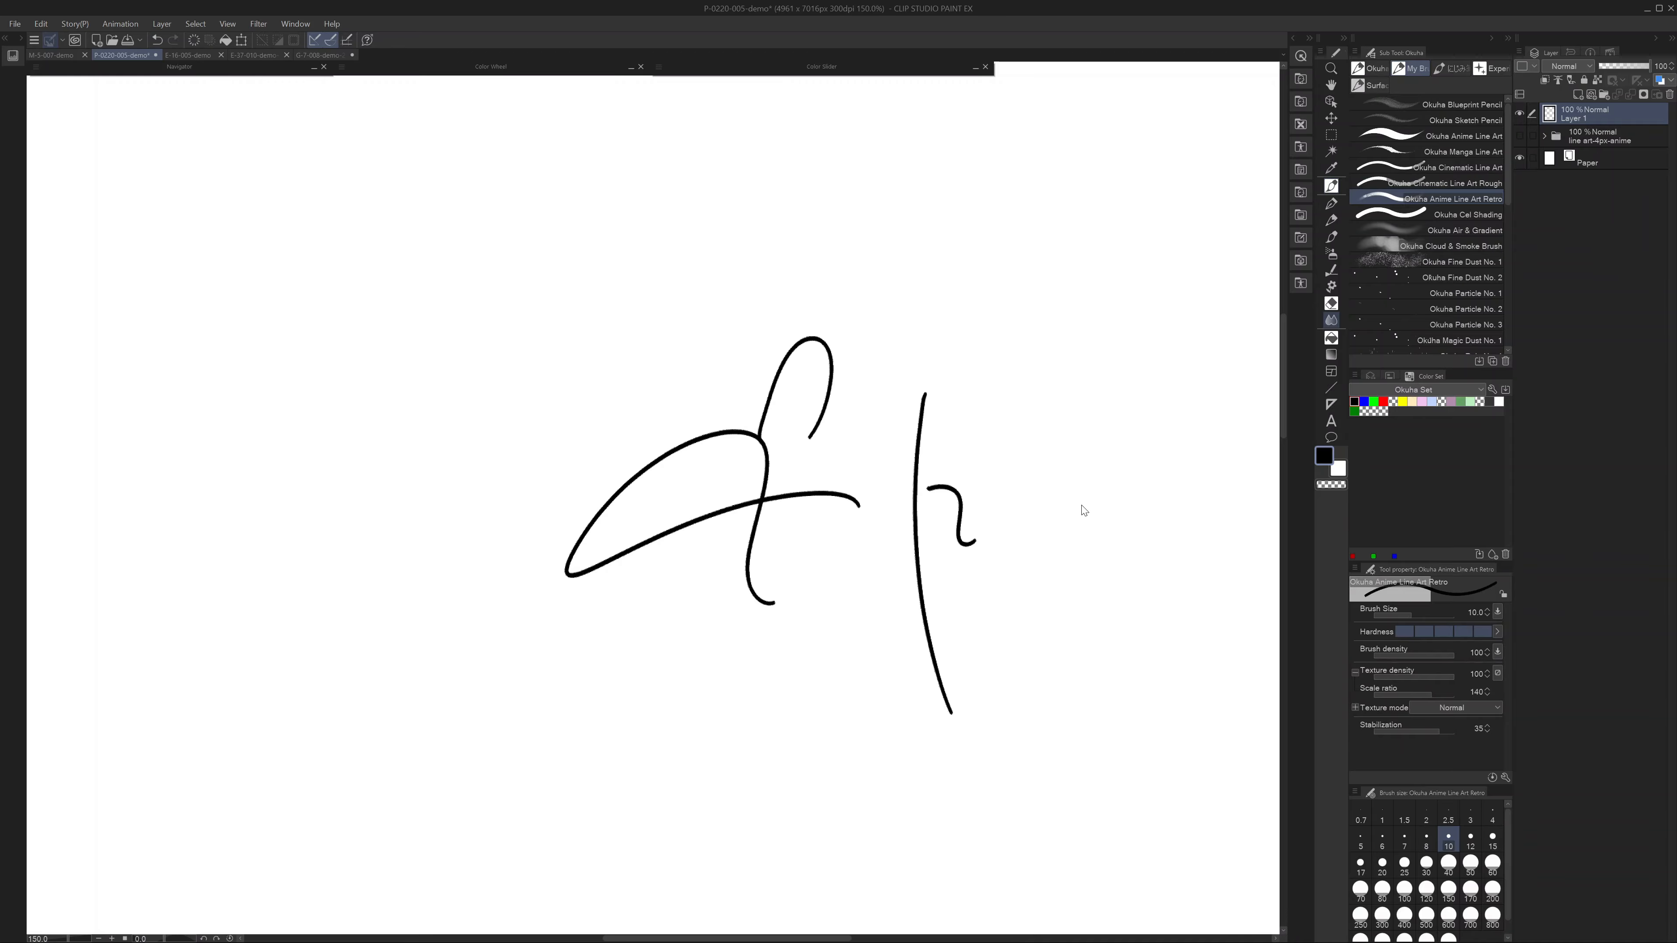
pyautogui.press('Delete')
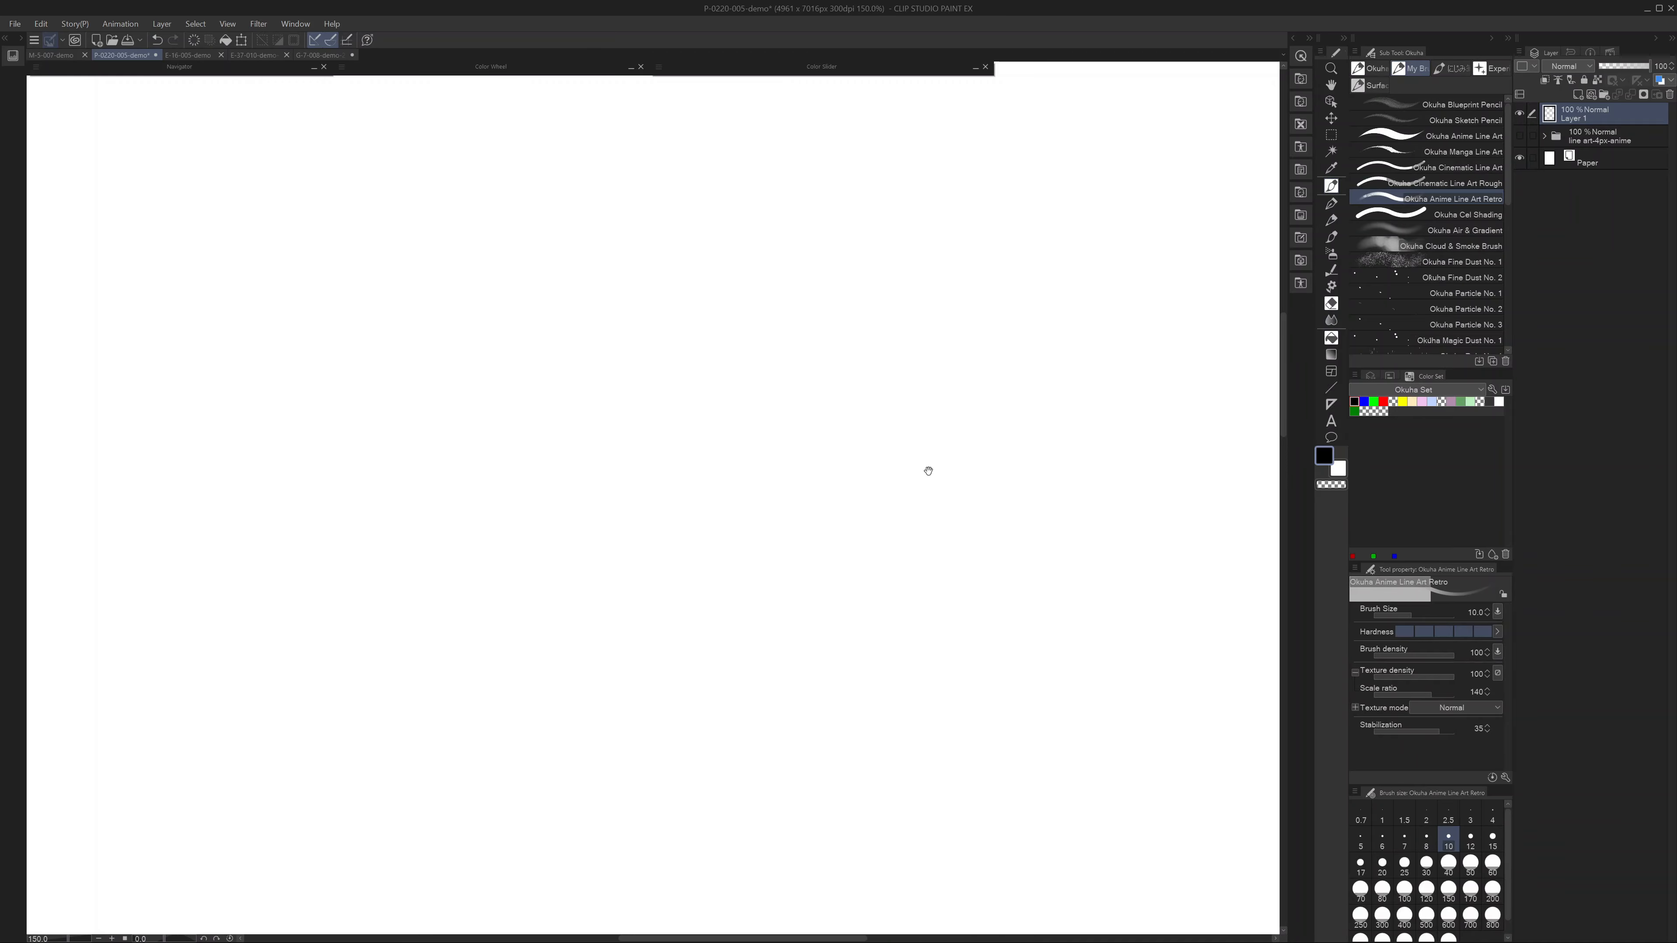
pyautogui.scroll(-1, 885, 479)
pyautogui.scroll(-1, 906, 464)
pyautogui.click(1448, 121)
pyautogui.moveTo(768, 335); pyautogui.dragTo(801, 412)
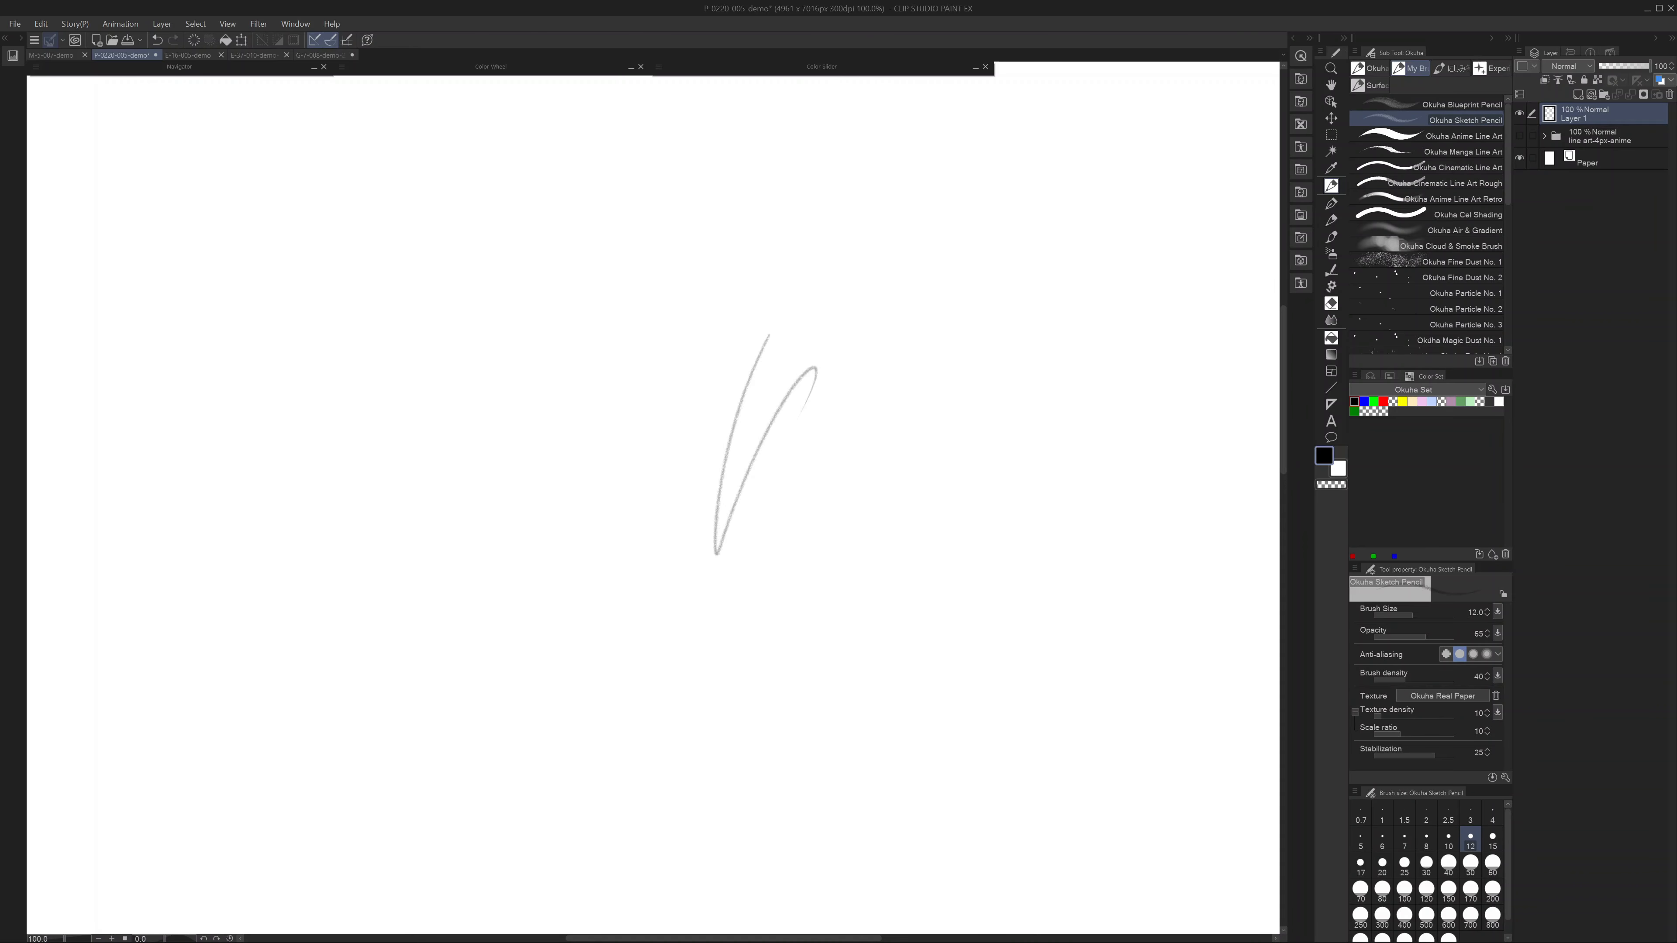
# - Set the Okuha Sketch Pencil size to 40 and shade overlapping diagonal strokes beside the thin zigzag line
pyautogui.click(1447, 862)
pyautogui.moveTo(834, 345)
pyautogui.mouseDown()
pyautogui.moveTo(725, 567)
pyautogui.moveTo(733, 598)
pyautogui.mouseUp()
pyautogui.moveTo(898, 340); pyautogui.dragTo(760, 605)
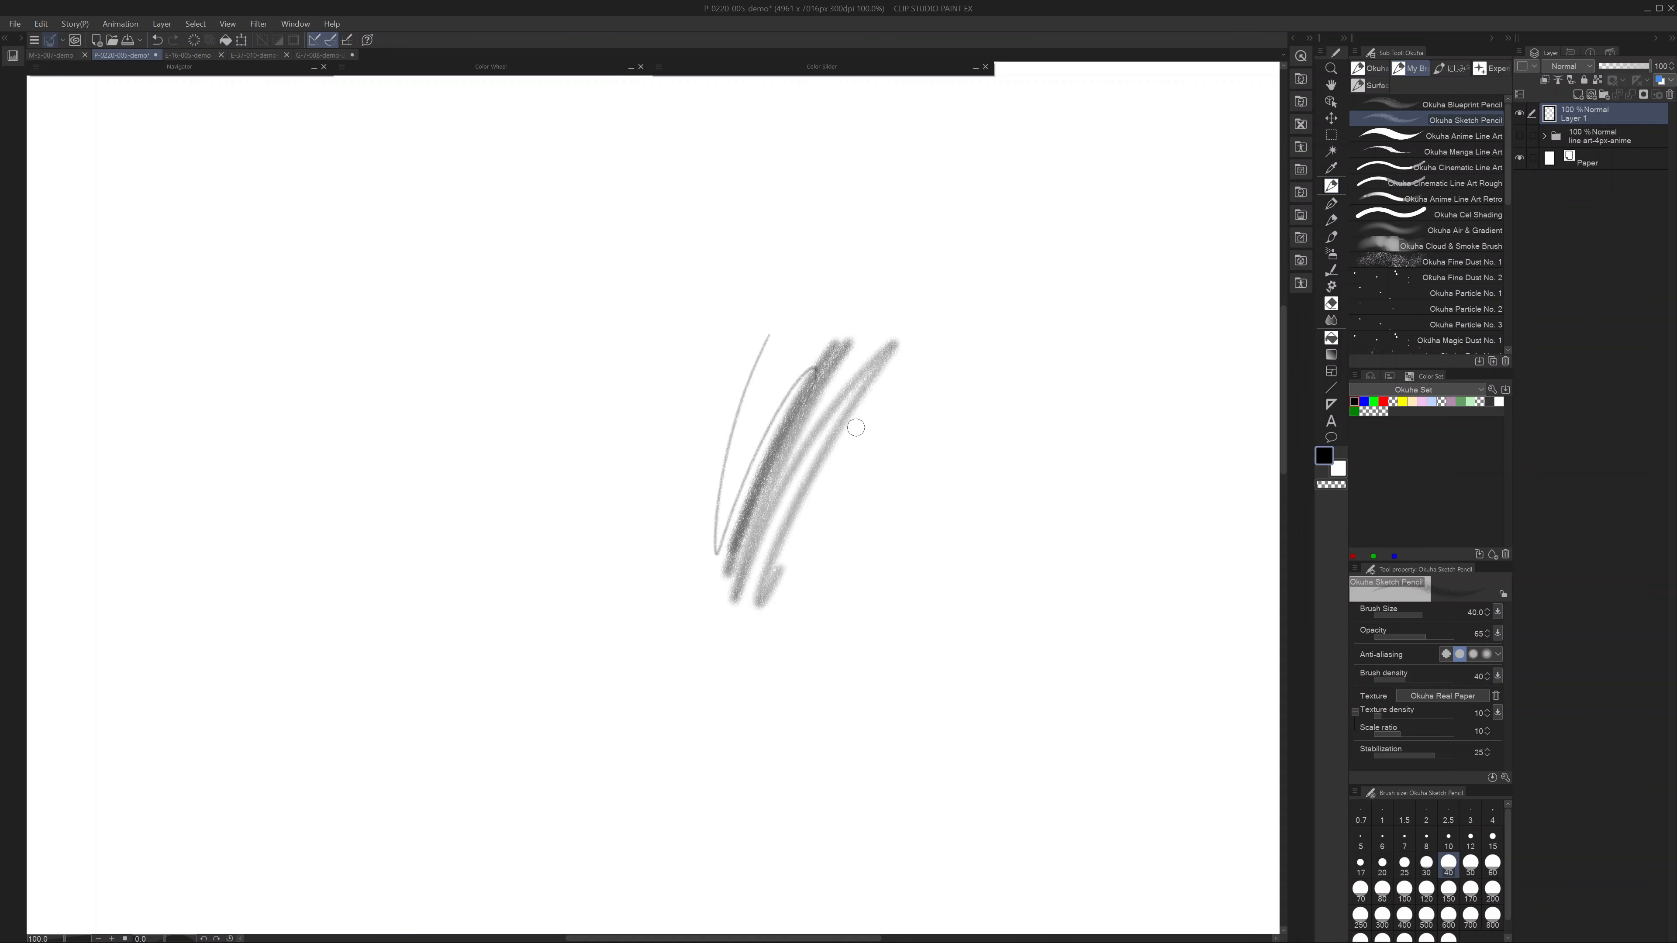
pyautogui.moveTo(904, 387); pyautogui.dragTo(782, 609)
pyautogui.scroll(-1, 844, 480)
pyautogui.moveTo(911, 420)
pyautogui.mouseDown()
pyautogui.moveTo(778, 572)
pyautogui.moveTo(788, 557)
pyautogui.mouseUp()
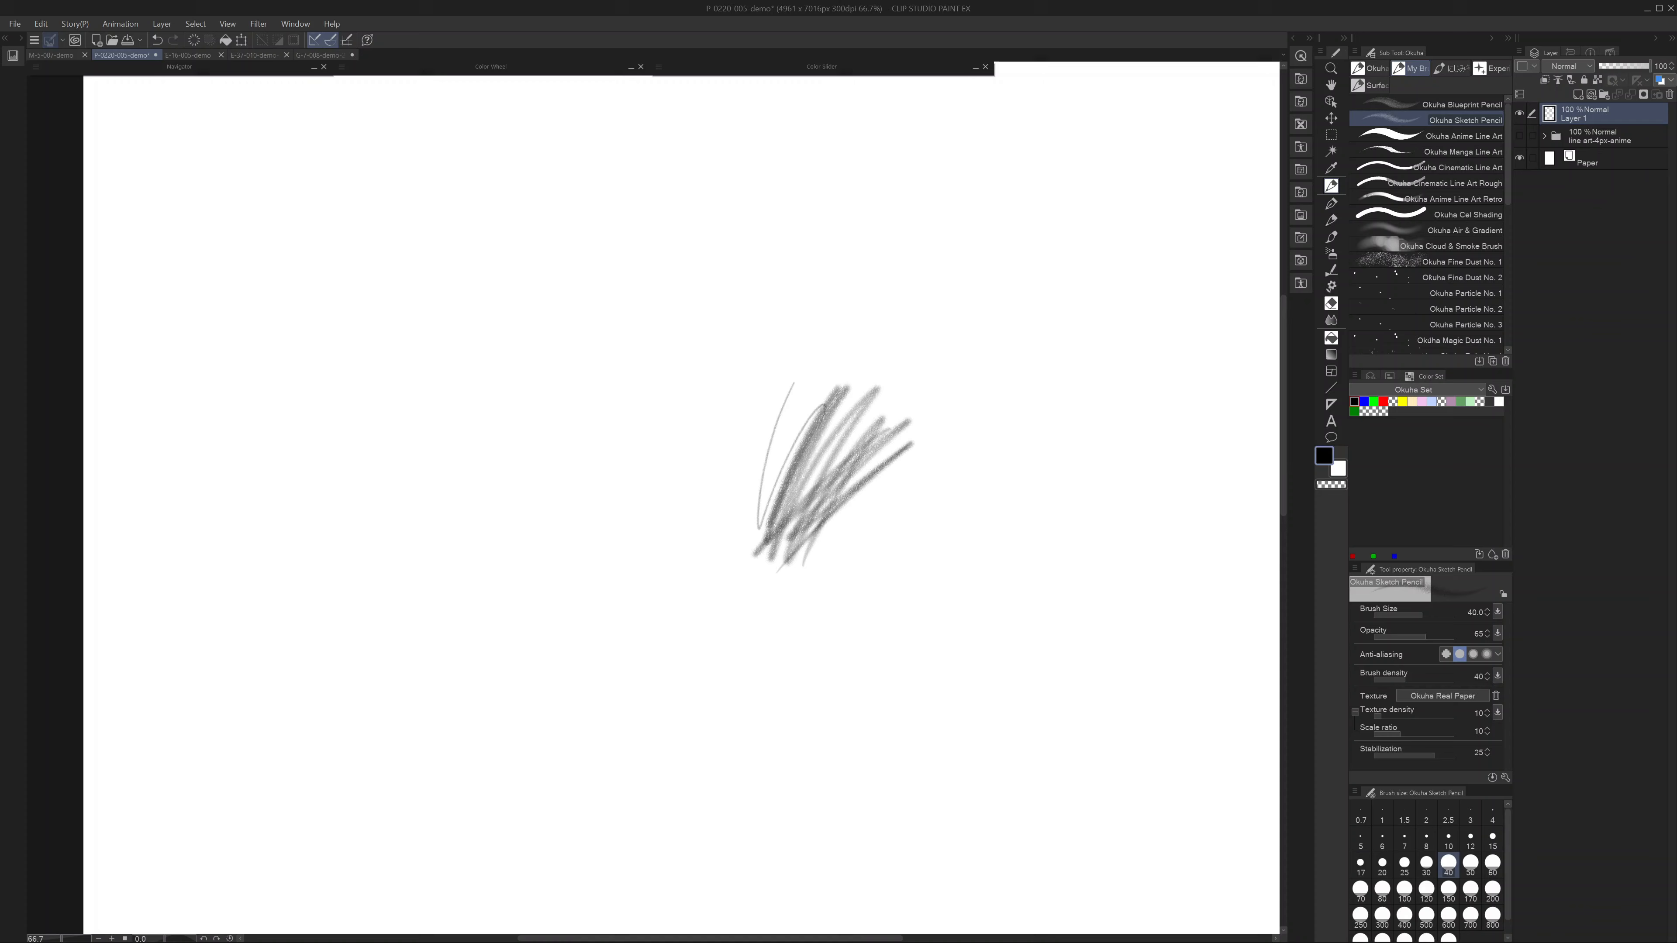
# - Draw a bold black zigzag stroke with Okuha Anime Line Art at brush size 25 over the edge of the pencil shading
pyautogui.click(1461, 136)
pyautogui.moveTo(777, 387)
pyautogui.mouseDown()
pyautogui.moveTo(734, 538)
pyautogui.moveTo(862, 406)
pyautogui.mouseUp()
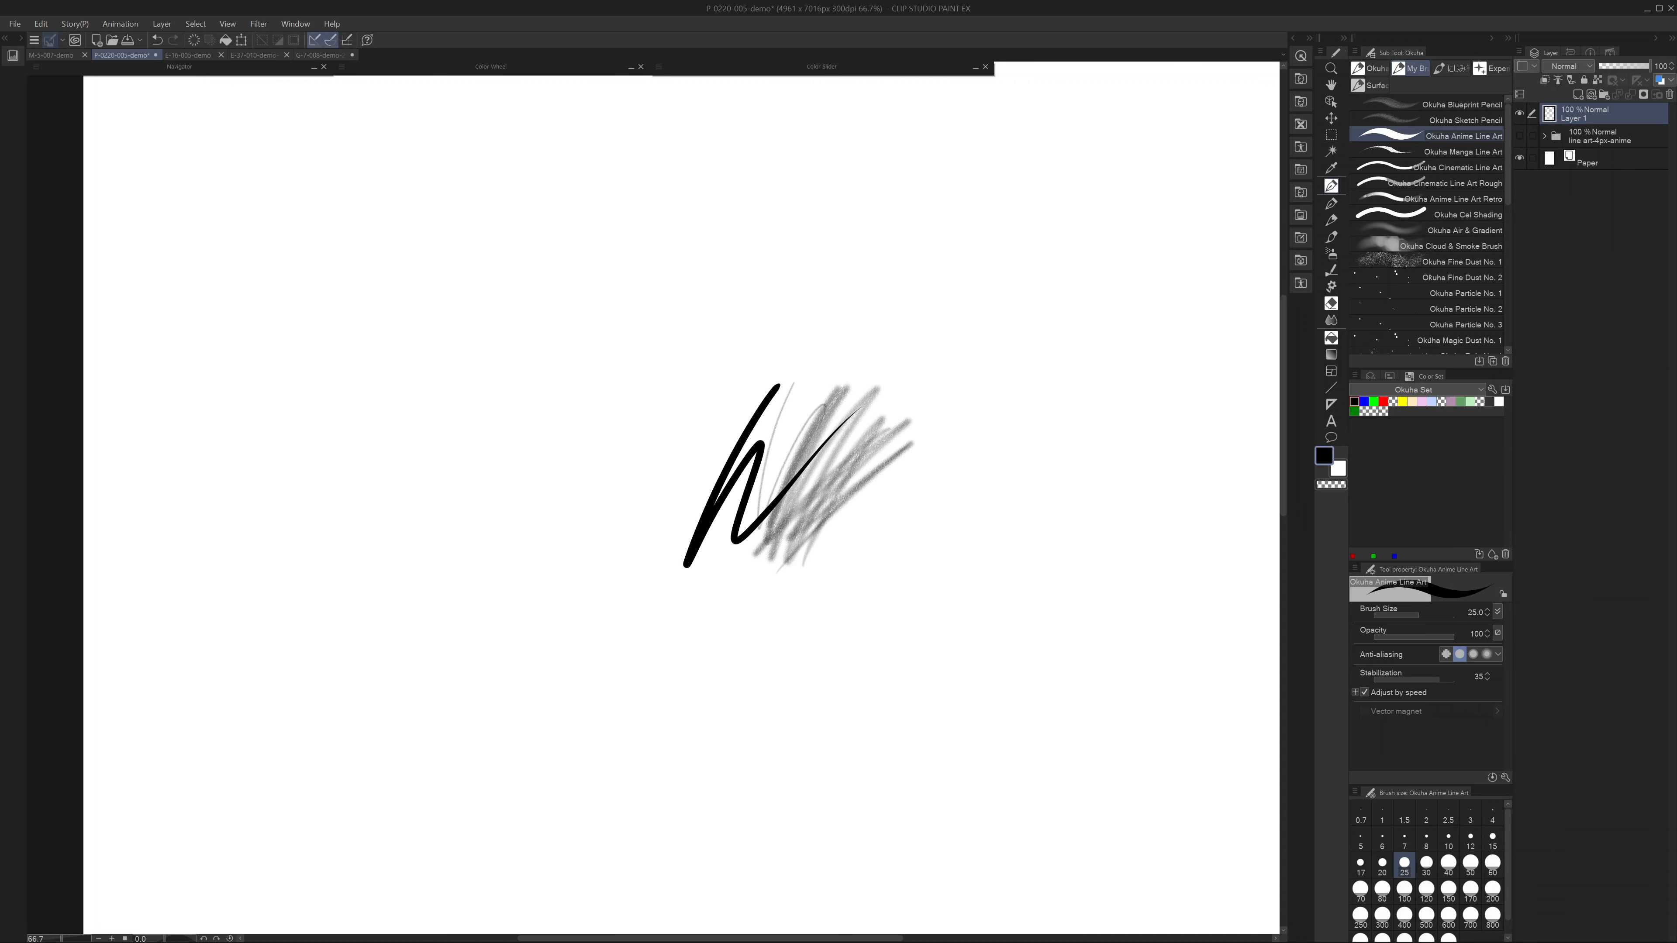
pyautogui.scroll(4, 807, 488)
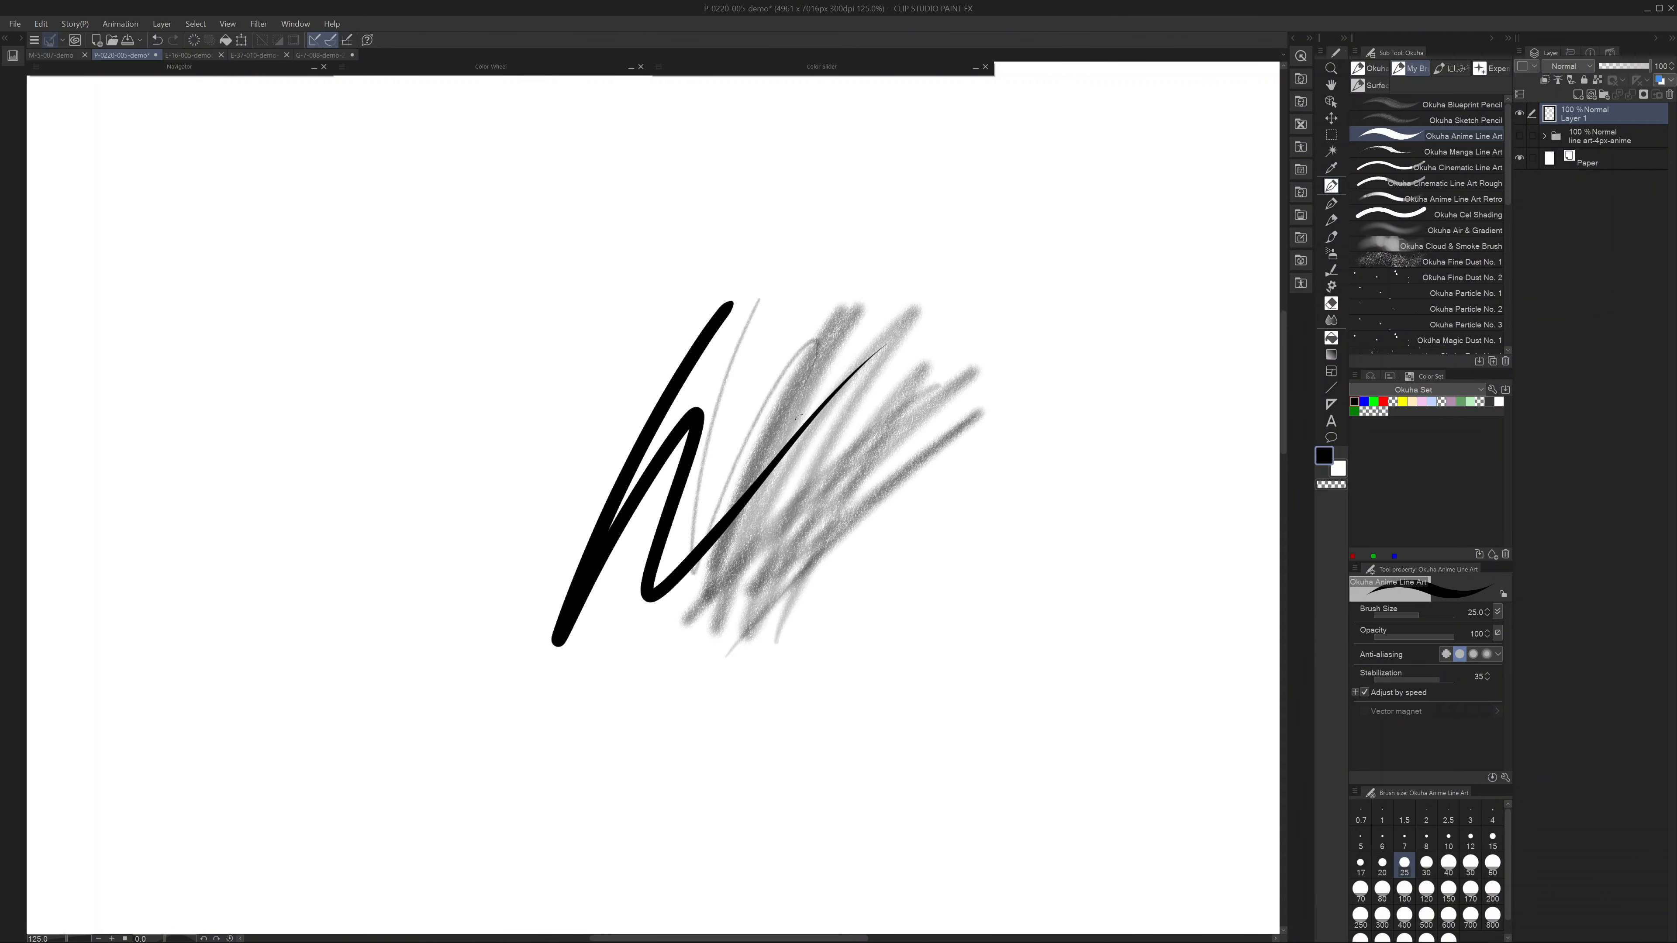
# - Clear the layer and draw a check-shaped stroke and two oval loops with Okuha Anime Line Art Retro at brush size 10
pyautogui.click(1480, 198)
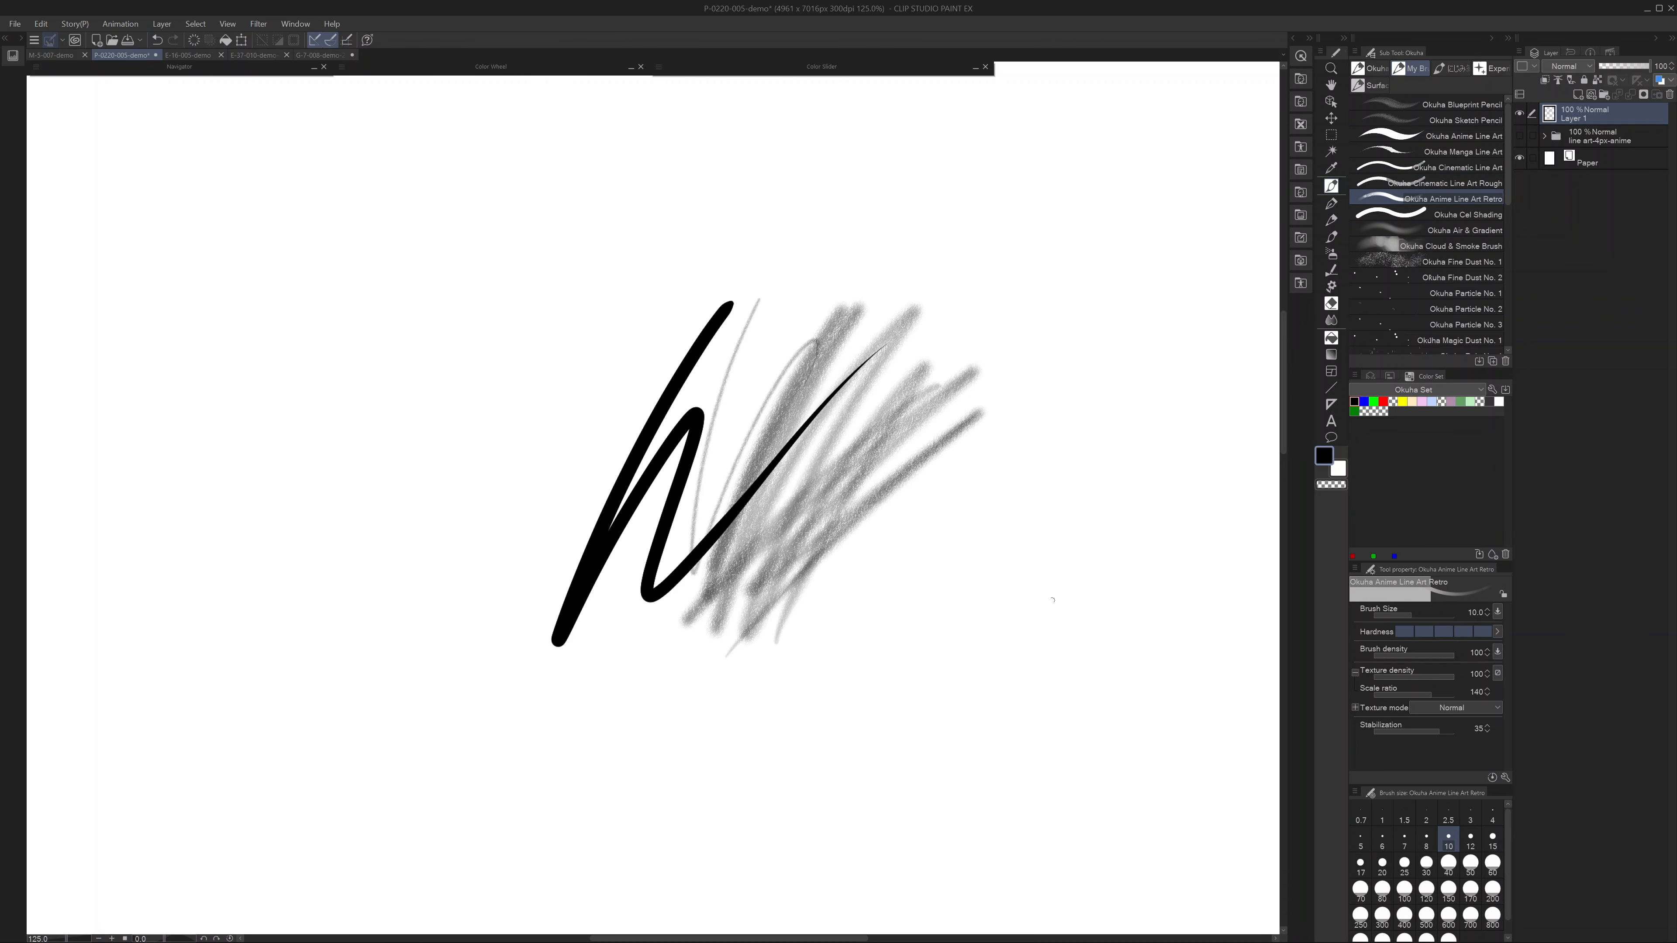
pyautogui.press('Delete')
pyautogui.moveTo(774, 362)
pyautogui.mouseDown()
pyautogui.moveTo(758, 395)
pyautogui.moveTo(877, 448)
pyautogui.mouseUp()
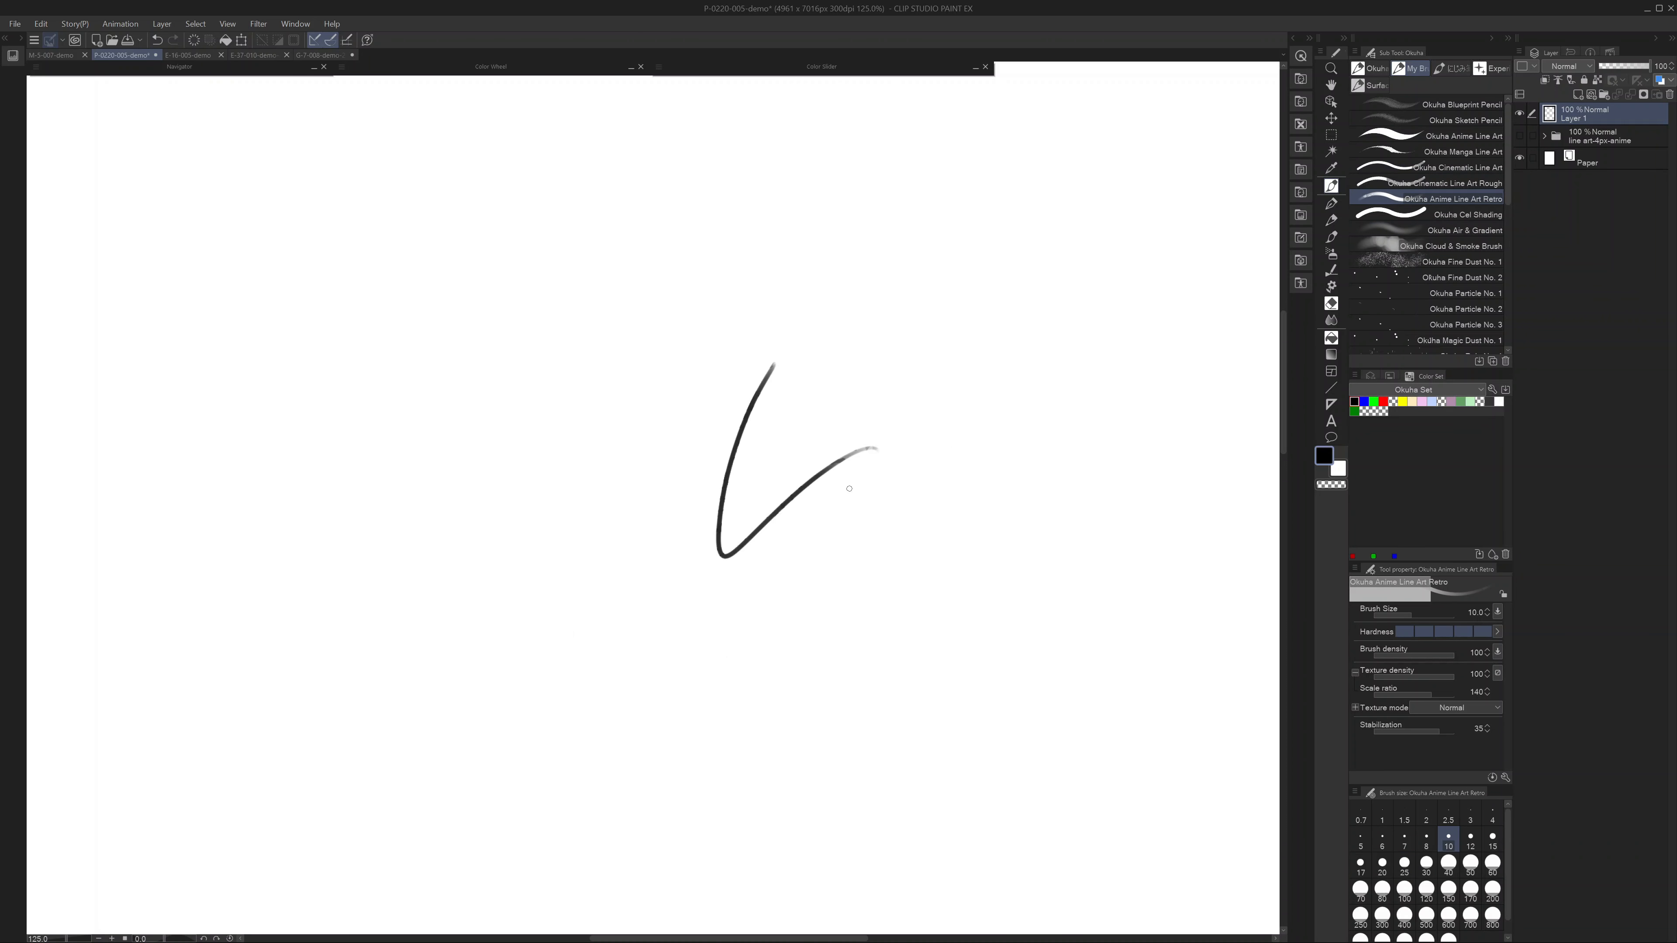
pyautogui.scroll(2, 847, 502)
pyautogui.moveTo(779, 481)
pyautogui.mouseDown()
pyautogui.moveTo(750, 636)
pyautogui.moveTo(973, 492)
pyautogui.moveTo(898, 326)
pyautogui.moveTo(772, 375)
pyautogui.mouseUp()
pyautogui.moveTo(963, 371)
pyautogui.mouseDown()
pyautogui.moveTo(1037, 318)
pyautogui.moveTo(1028, 558)
pyautogui.moveTo(1074, 345)
pyautogui.moveTo(933, 373)
pyautogui.mouseUp()
# - Draw two wavy strokes with faded ends next to the check mark and loops using Okuha Anime Line Art Retro
pyautogui.scroll(-1, 1019, 434)
pyautogui.scroll(-1, 973, 503)
pyautogui.moveTo(500, 605)
pyautogui.mouseDown()
pyautogui.moveTo(614, 571)
pyautogui.moveTo(660, 579)
pyautogui.mouseUp()
pyautogui.scroll(-1, 700, 596)
pyautogui.moveTo(621, 509)
pyautogui.mouseDown()
pyautogui.moveTo(654, 579)
pyautogui.moveTo(773, 641)
pyautogui.mouseUp()
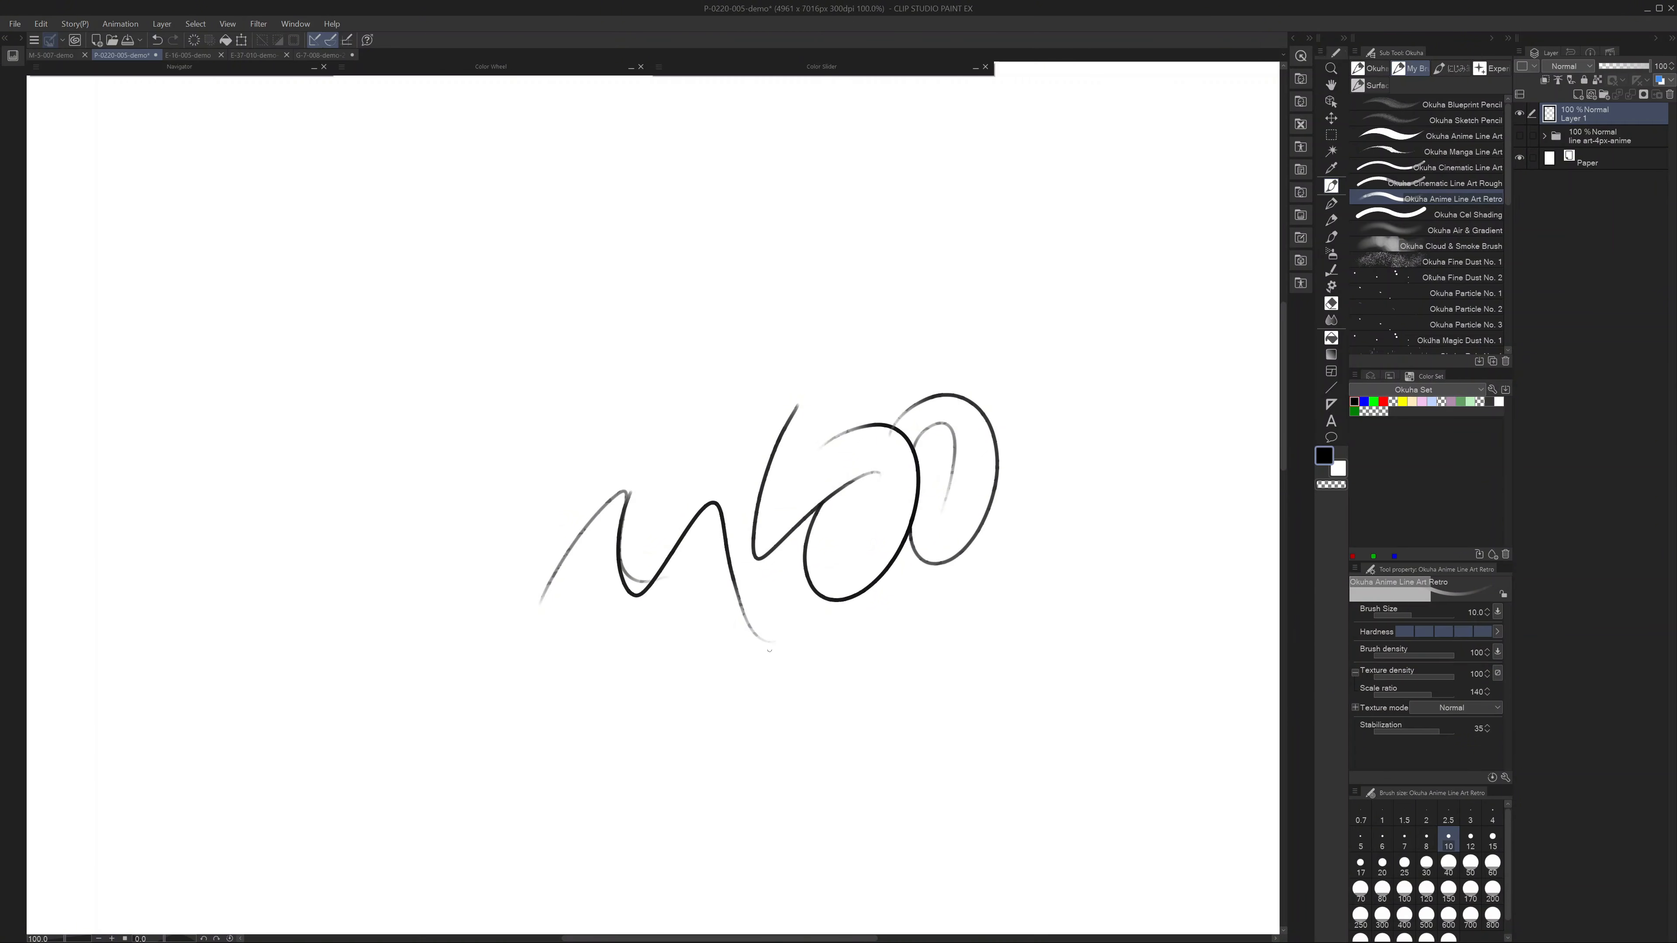
pyautogui.scroll(-1, 825, 555)
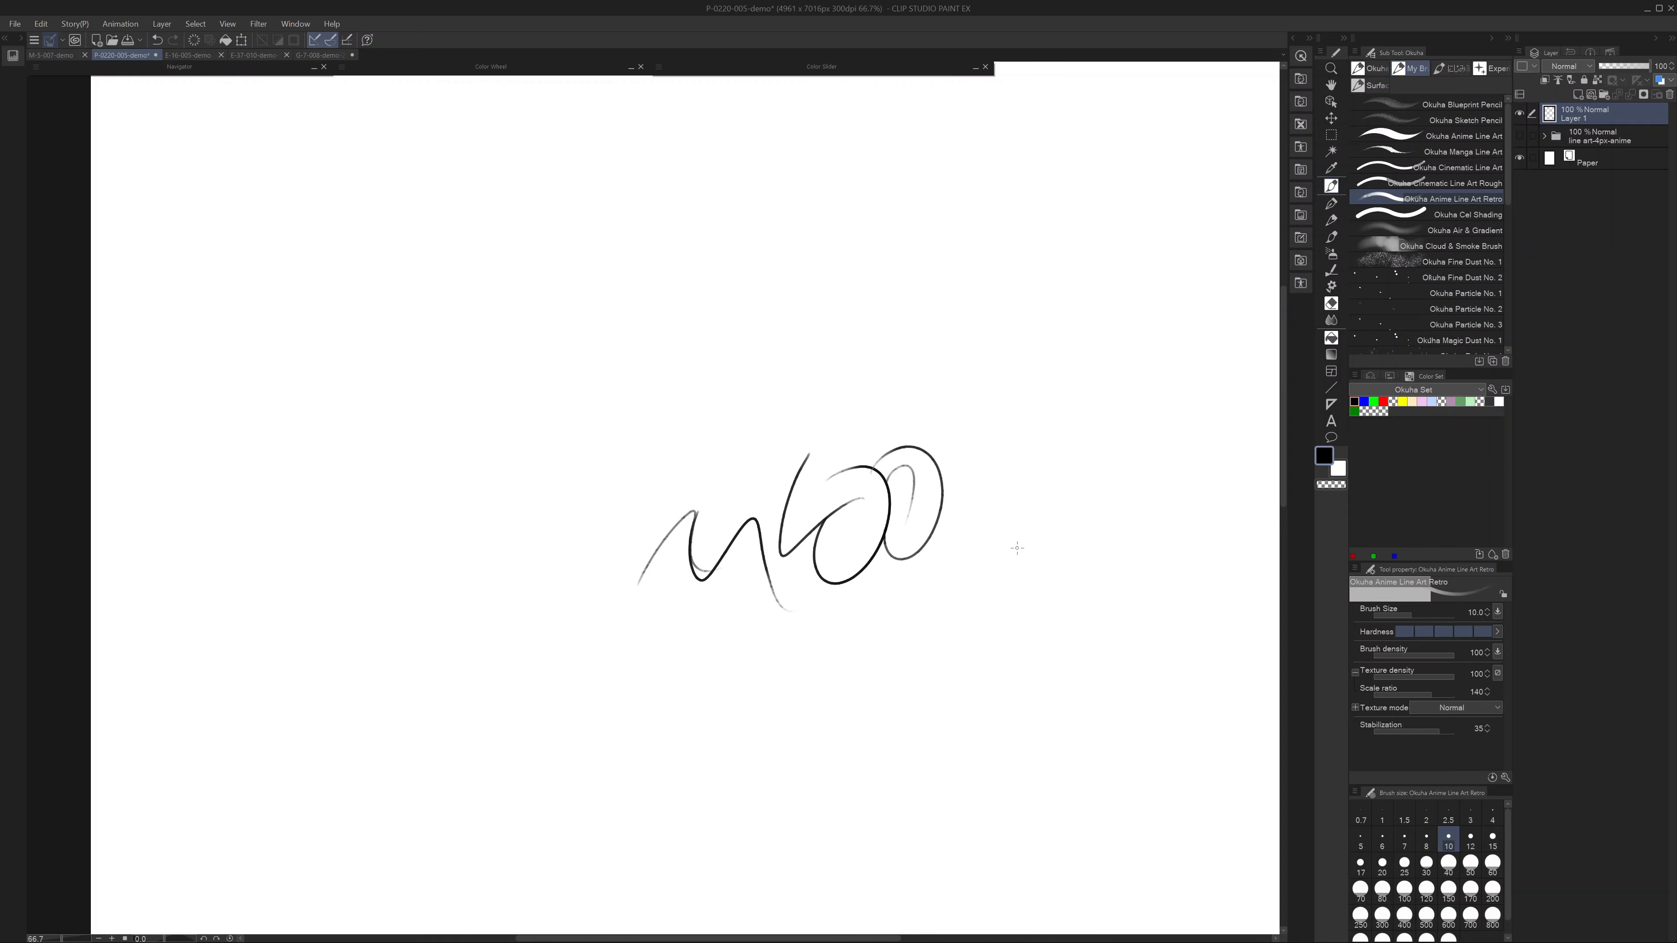
# - Clear the test strokes and show the line art-4px-anime folder to examine the character's face line art
pyautogui.press('Delete')
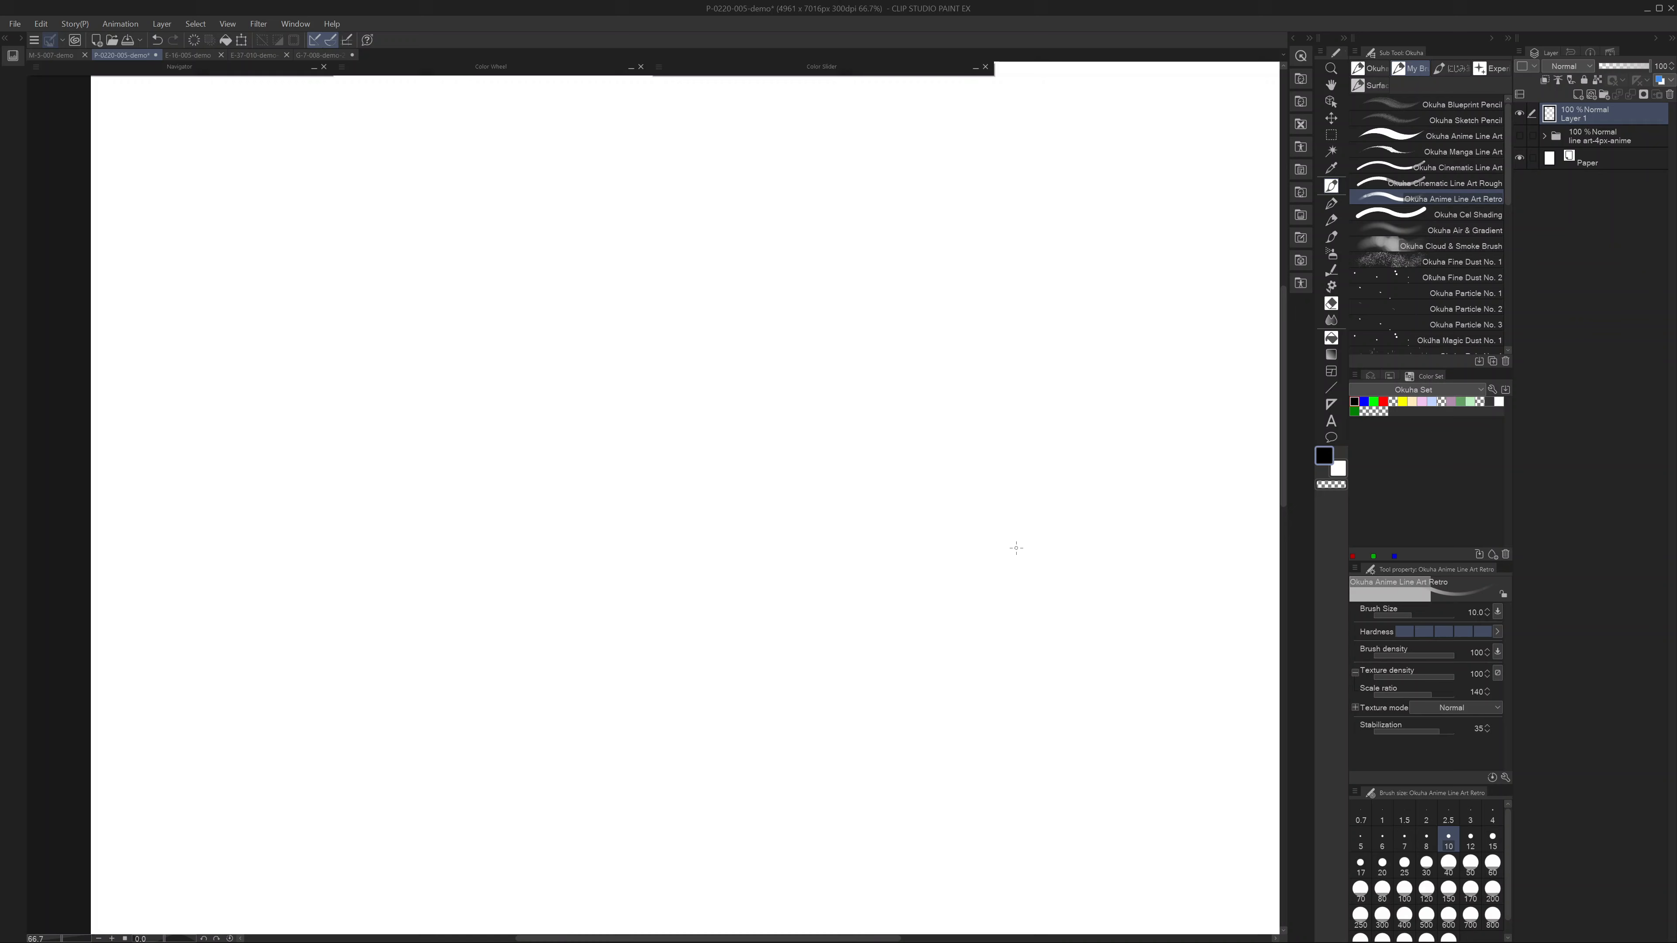
pyautogui.click(1519, 136)
pyautogui.moveTo(964, 390); pyautogui.dragTo(941, 429)
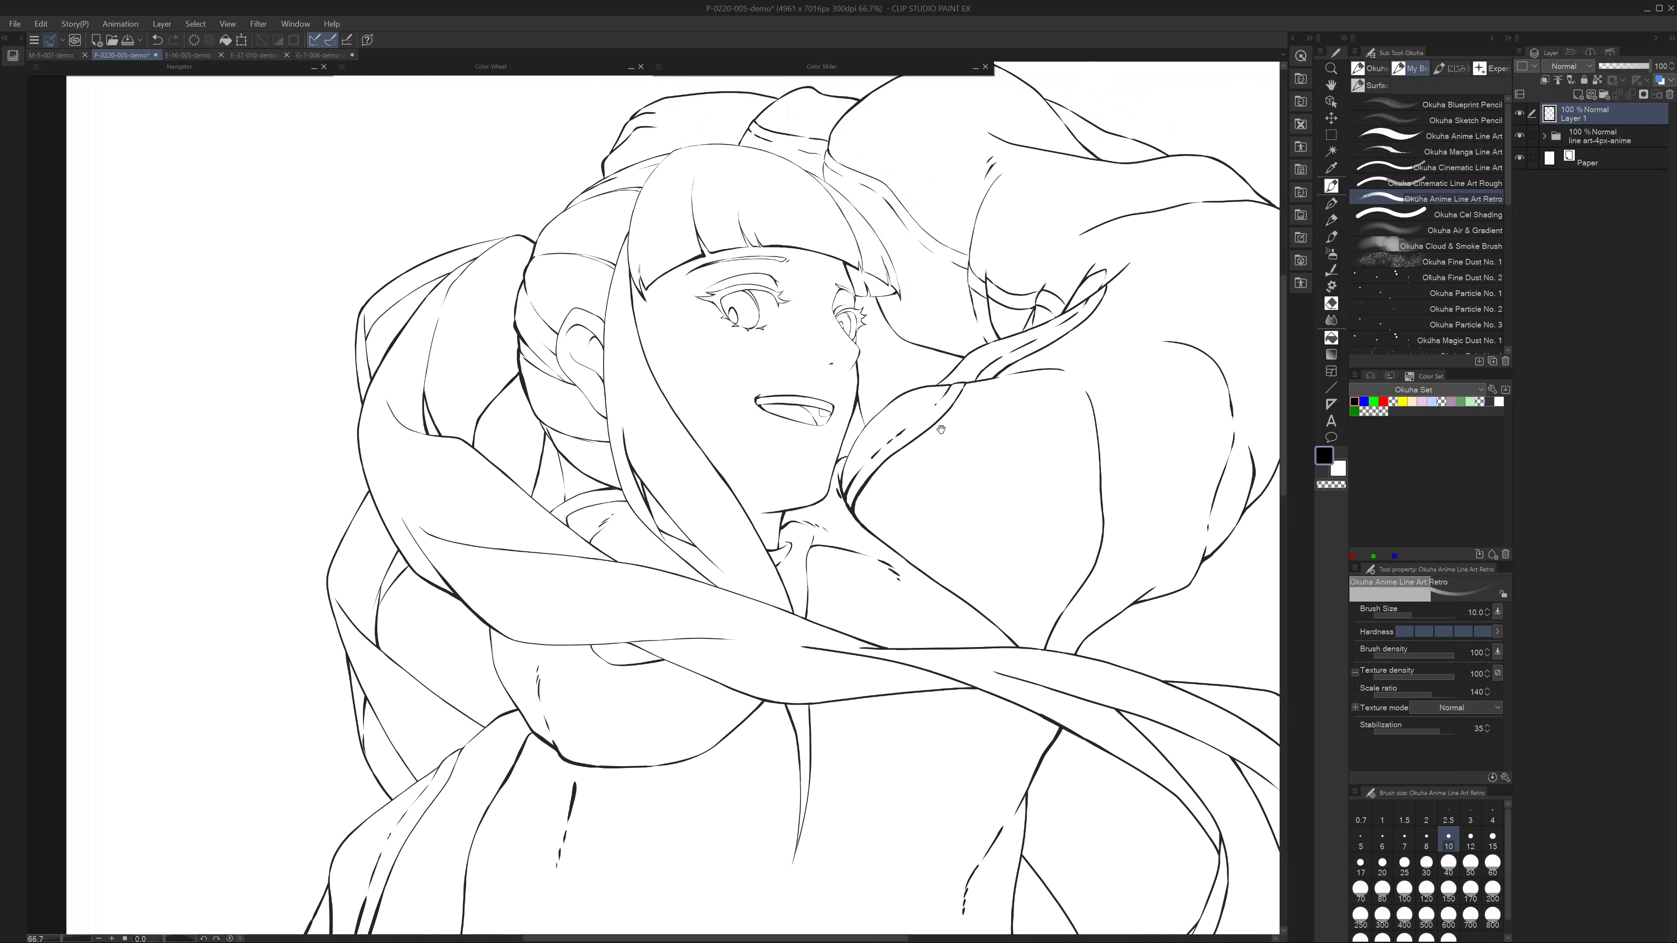
pyautogui.scroll(2, 940, 429)
pyautogui.scroll(1, 889, 433)
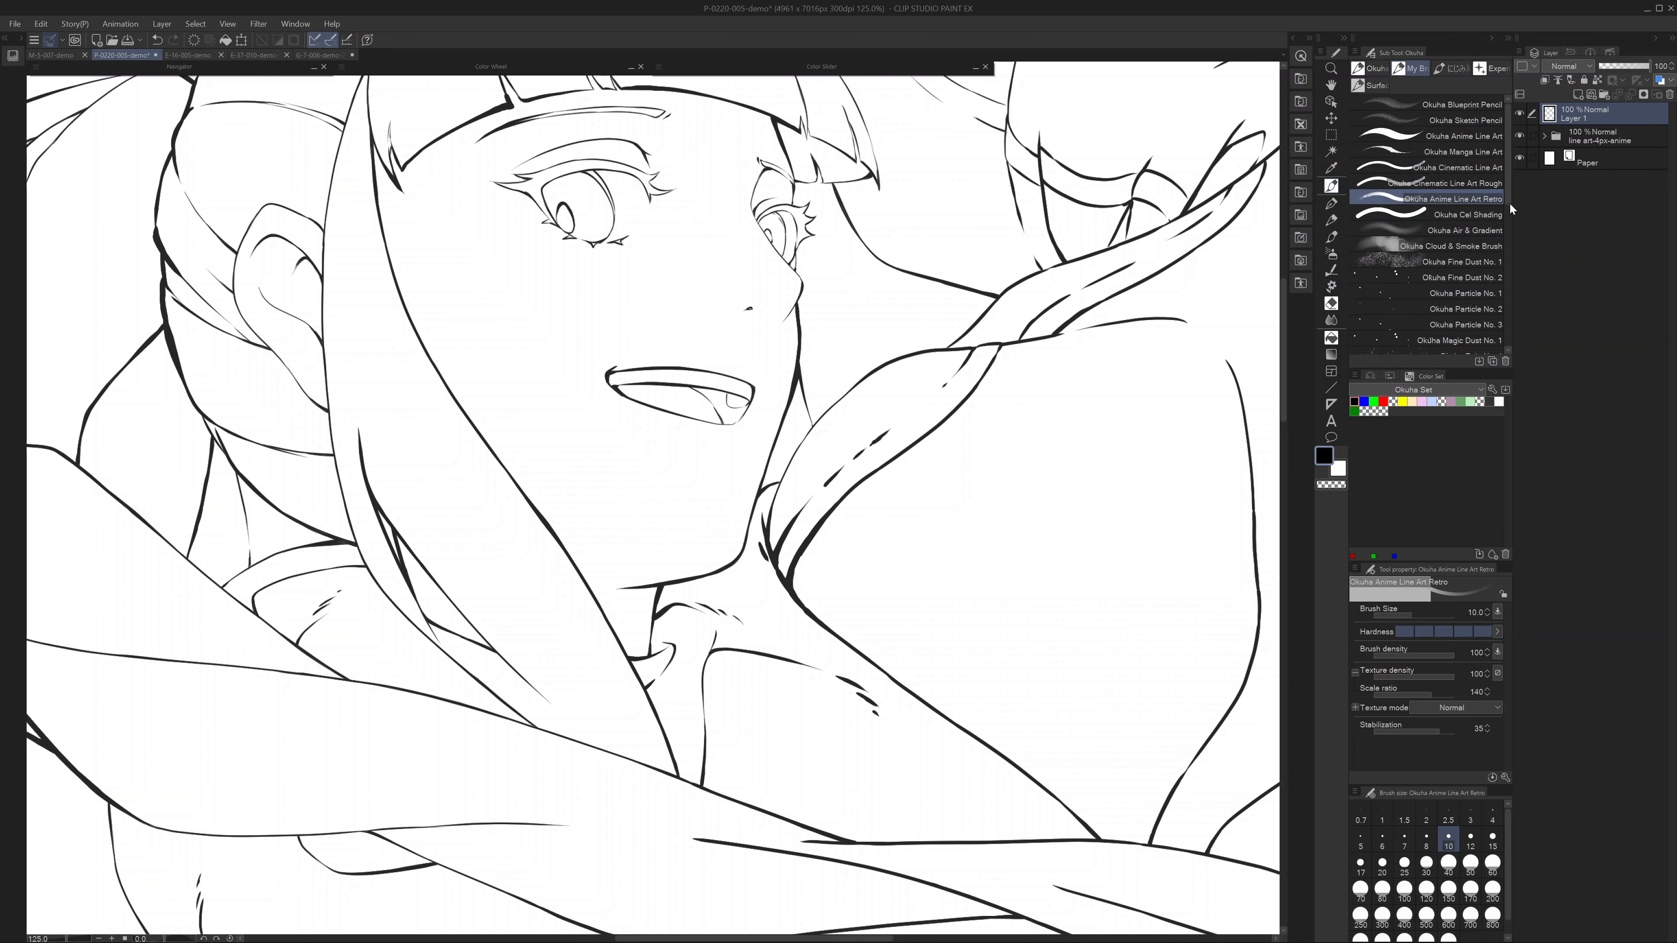
# - Draw an arrow pointing at the thin curved line above the braided strand with Okuha Anime Line Art at brush size 25
pyautogui.click(1462, 136)
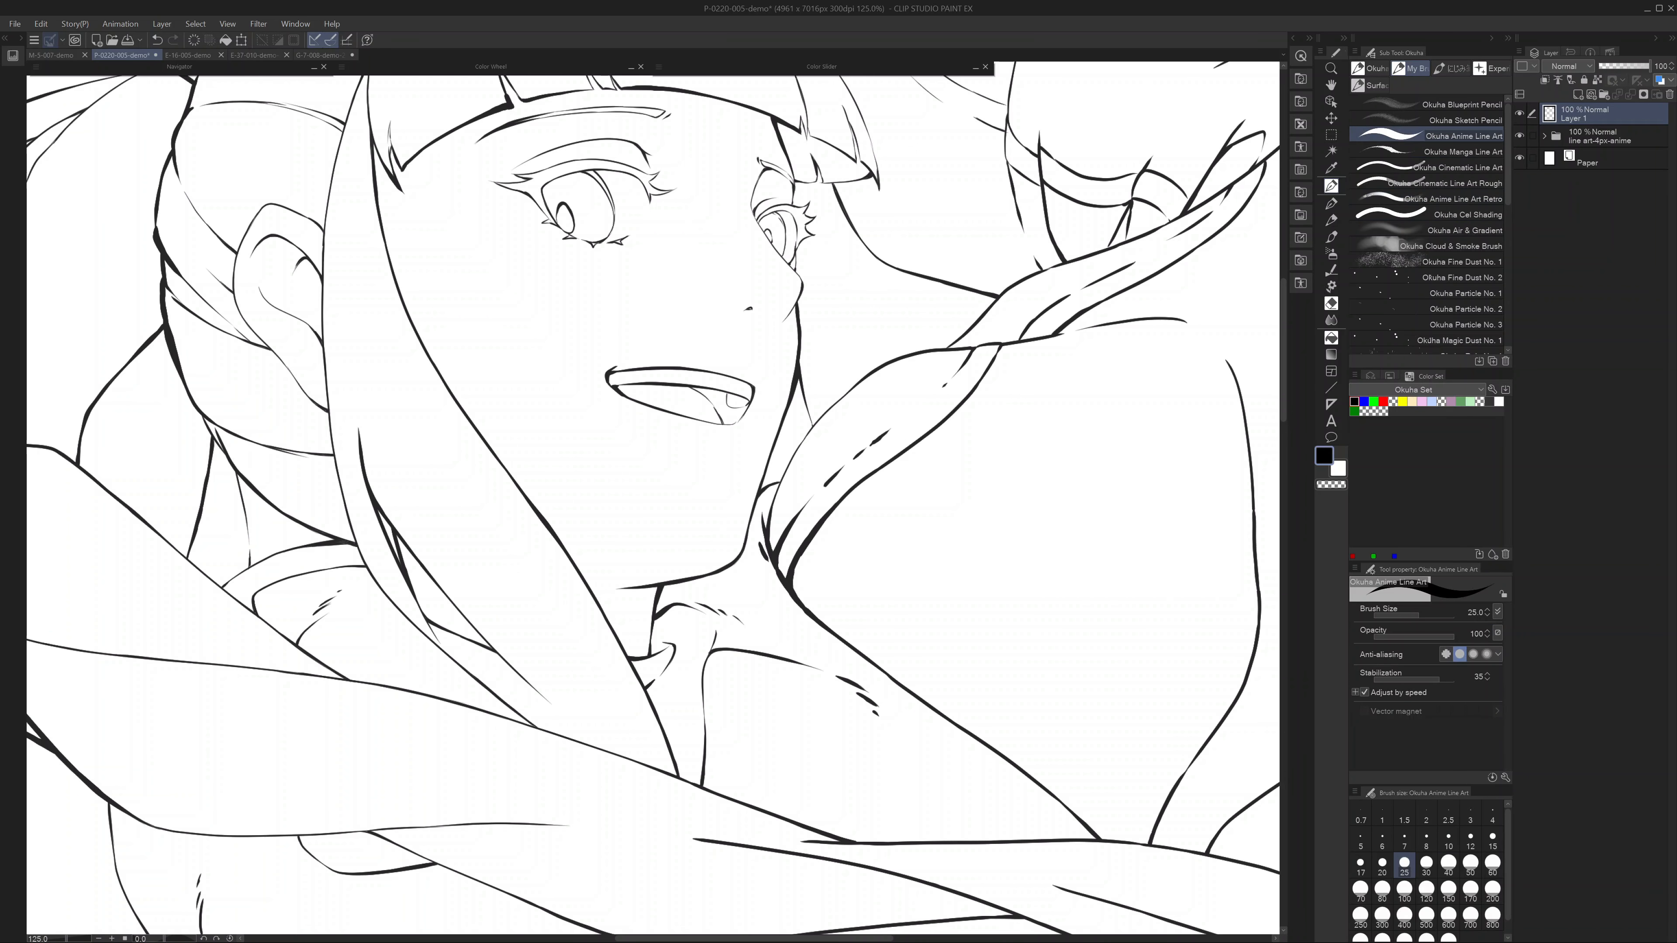
pyautogui.moveTo(960, 541); pyautogui.dragTo(805, 858)
pyautogui.moveTo(905, 478)
pyautogui.mouseDown()
pyautogui.moveTo(932, 453)
pyautogui.moveTo(926, 499)
pyautogui.mouseUp()
pyautogui.scroll(1, 927, 489)
pyautogui.moveTo(947, 275)
pyautogui.mouseDown()
pyautogui.moveTo(917, 288)
pyautogui.moveTo(948, 301)
pyautogui.moveTo(1049, 277)
pyautogui.mouseUp()
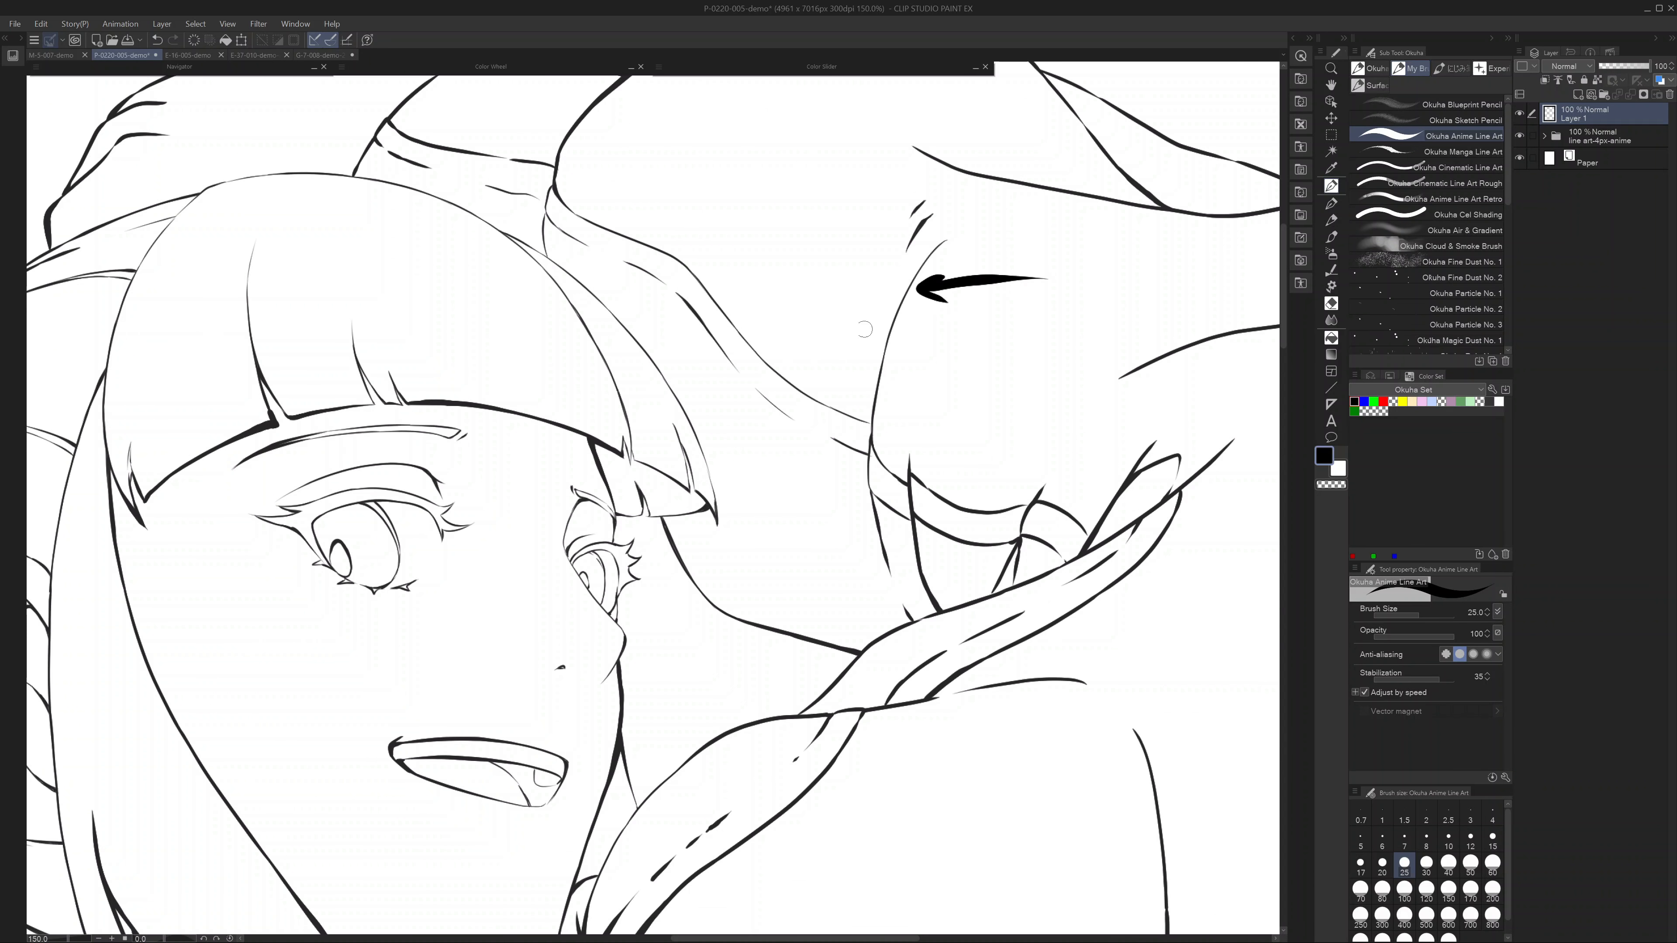
# - Set the Okuha Anime Line Art brush size to 17, look over the whole character and close the P-0220-005-demo document
pyautogui.press('[')
pyautogui.press('[')
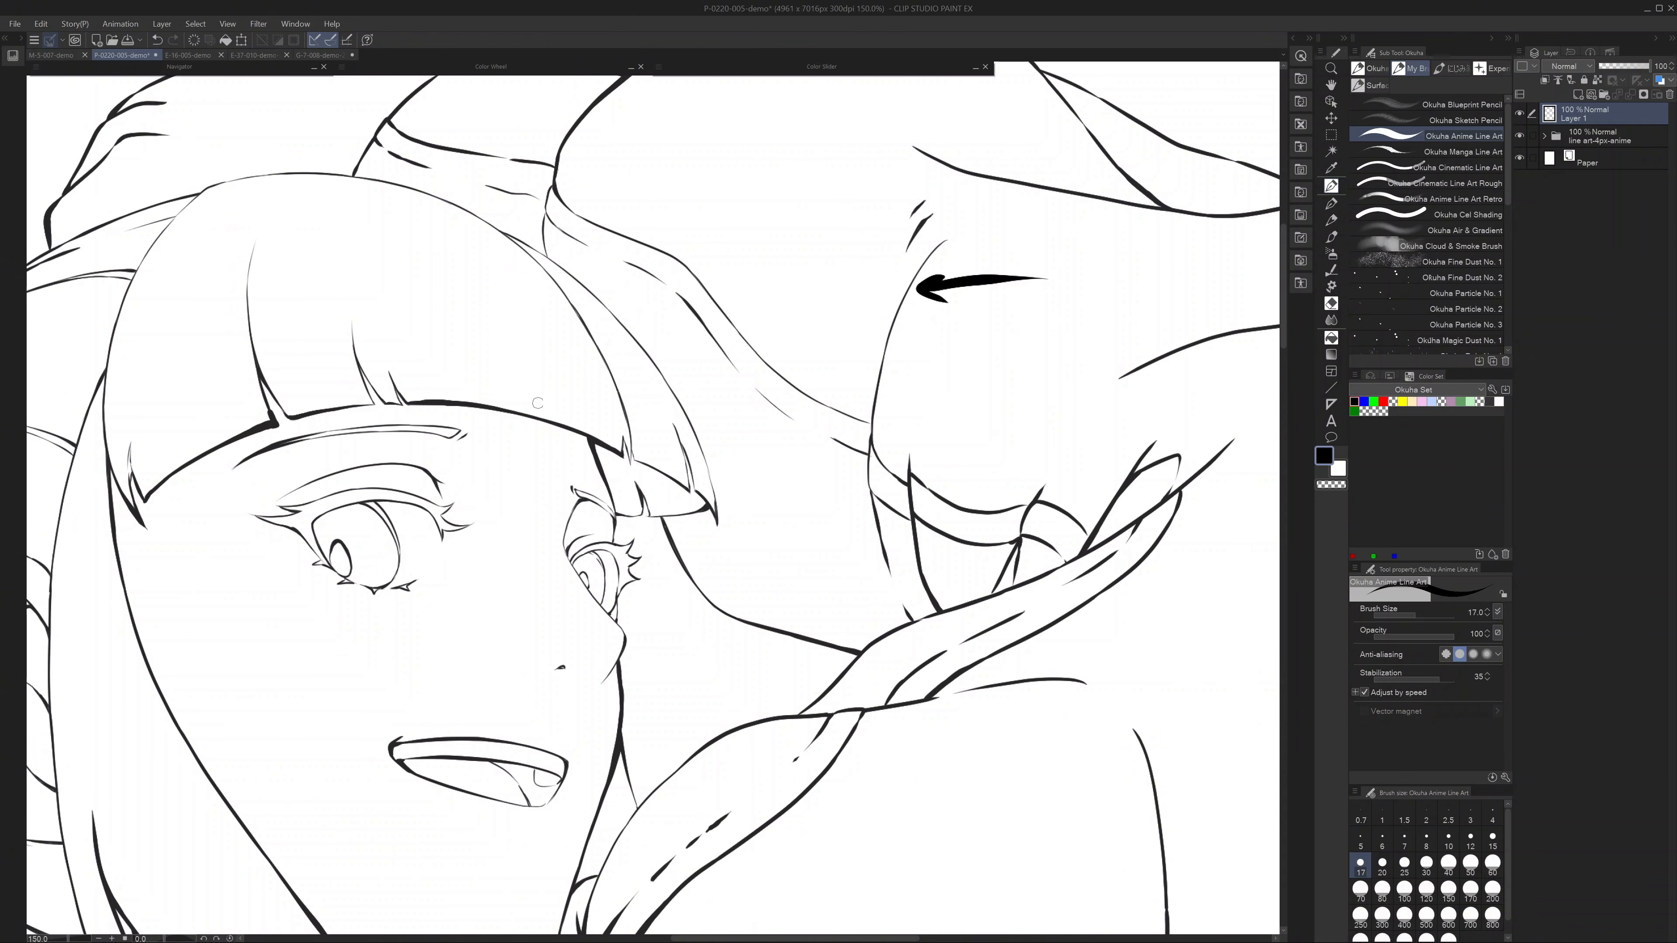
pyautogui.moveTo(570, 411); pyautogui.dragTo(762, 335)
pyautogui.scroll(-4, 876, 594)
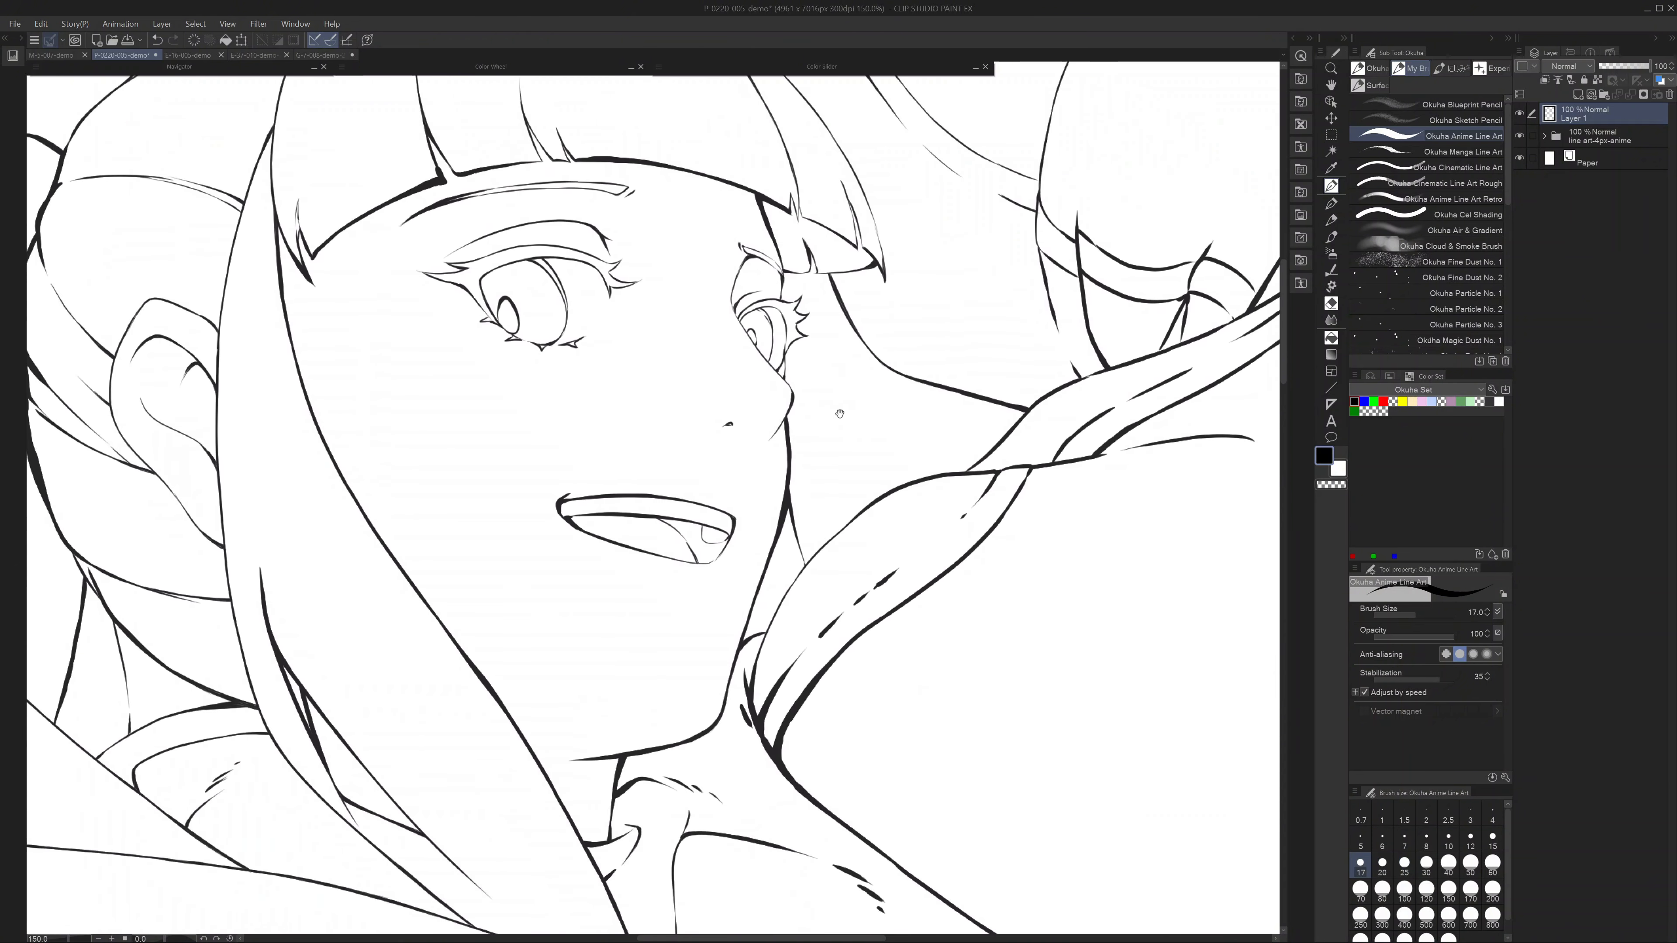
pyautogui.scroll(-1, 923, 512)
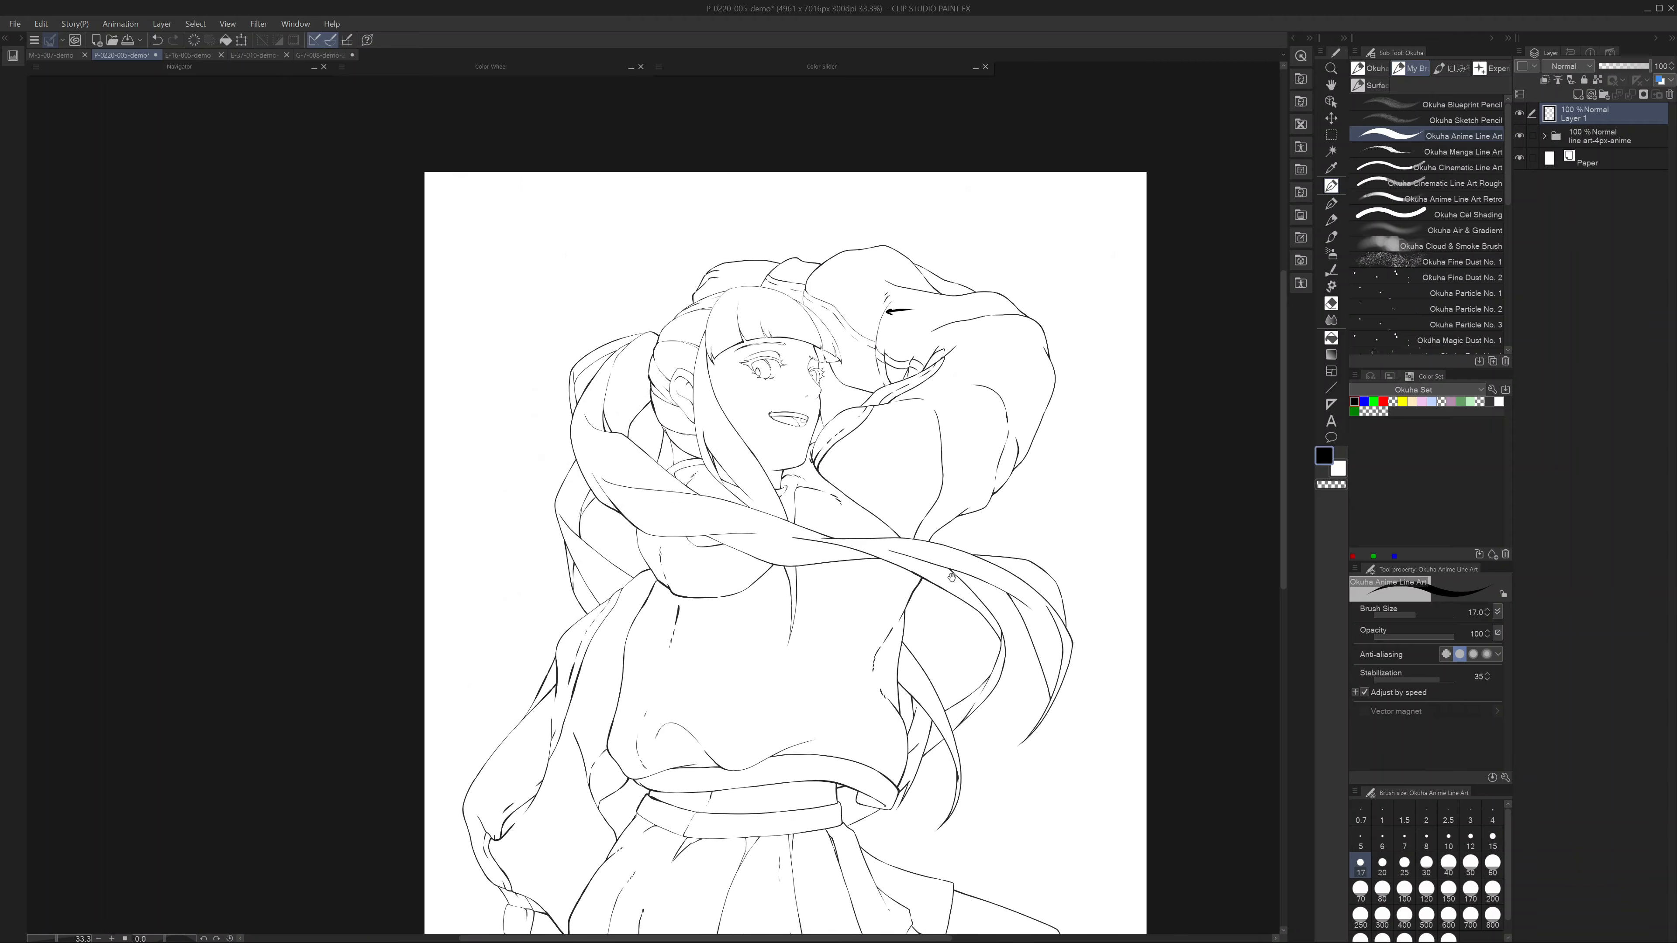
pyautogui.hotkey('ctrl', 'z')
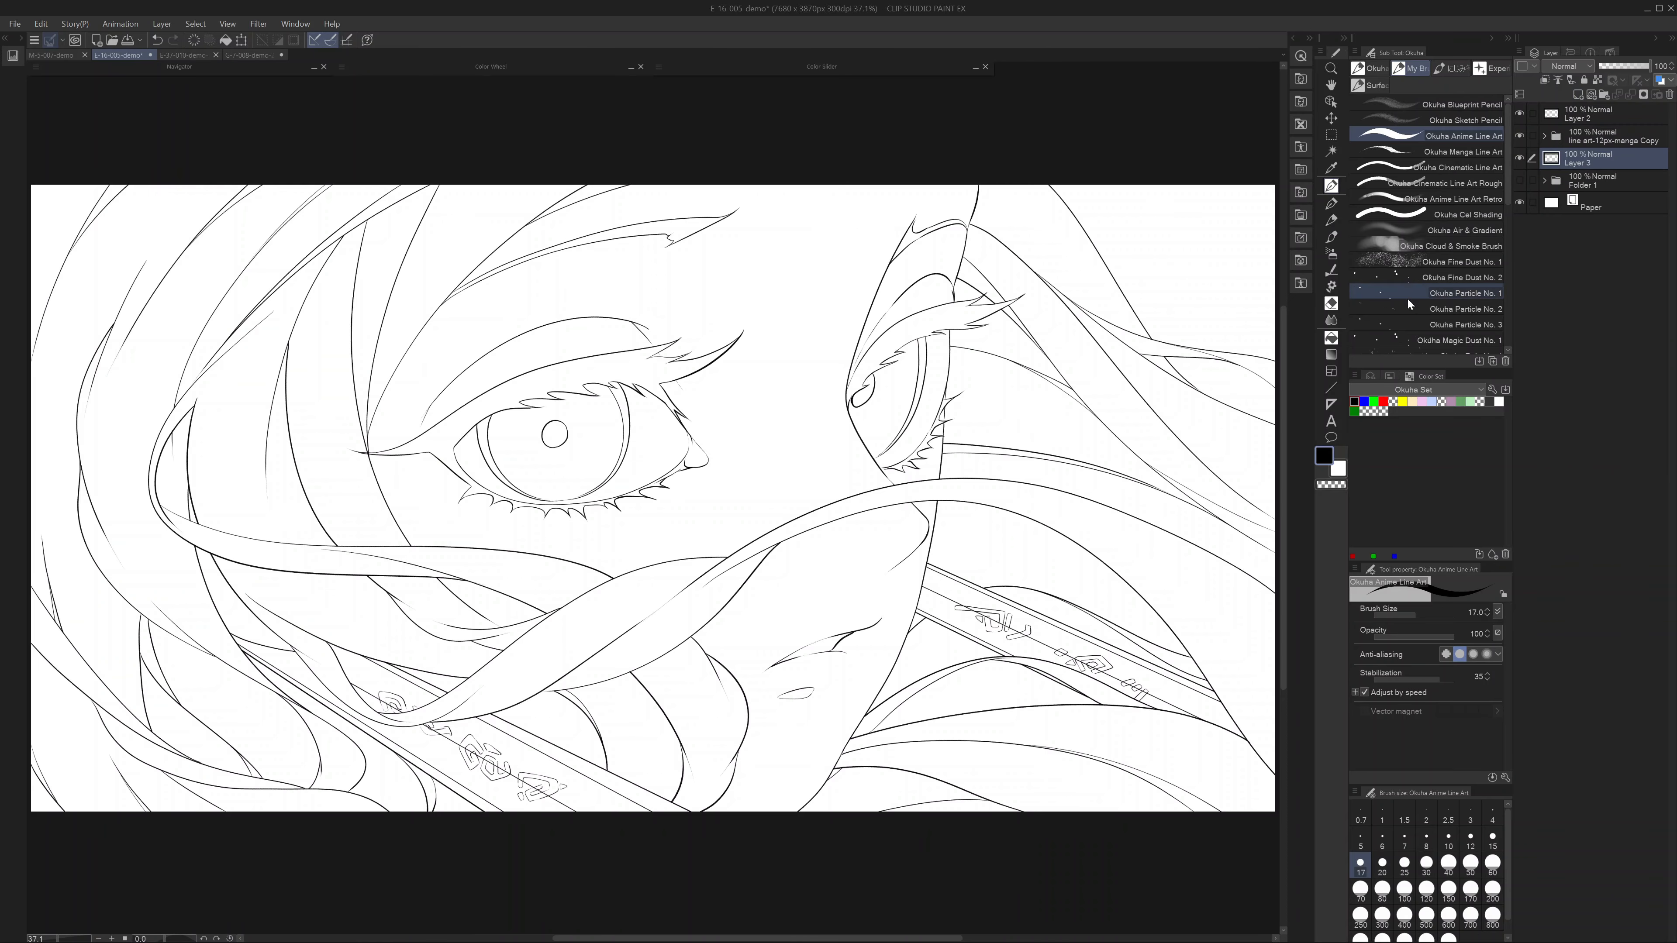
# - Paint a thick curved gray stroke from the eyebrow tip down beside the larger eye using Okuha Cel Shading at brush size 70
pyautogui.click(1457, 211)
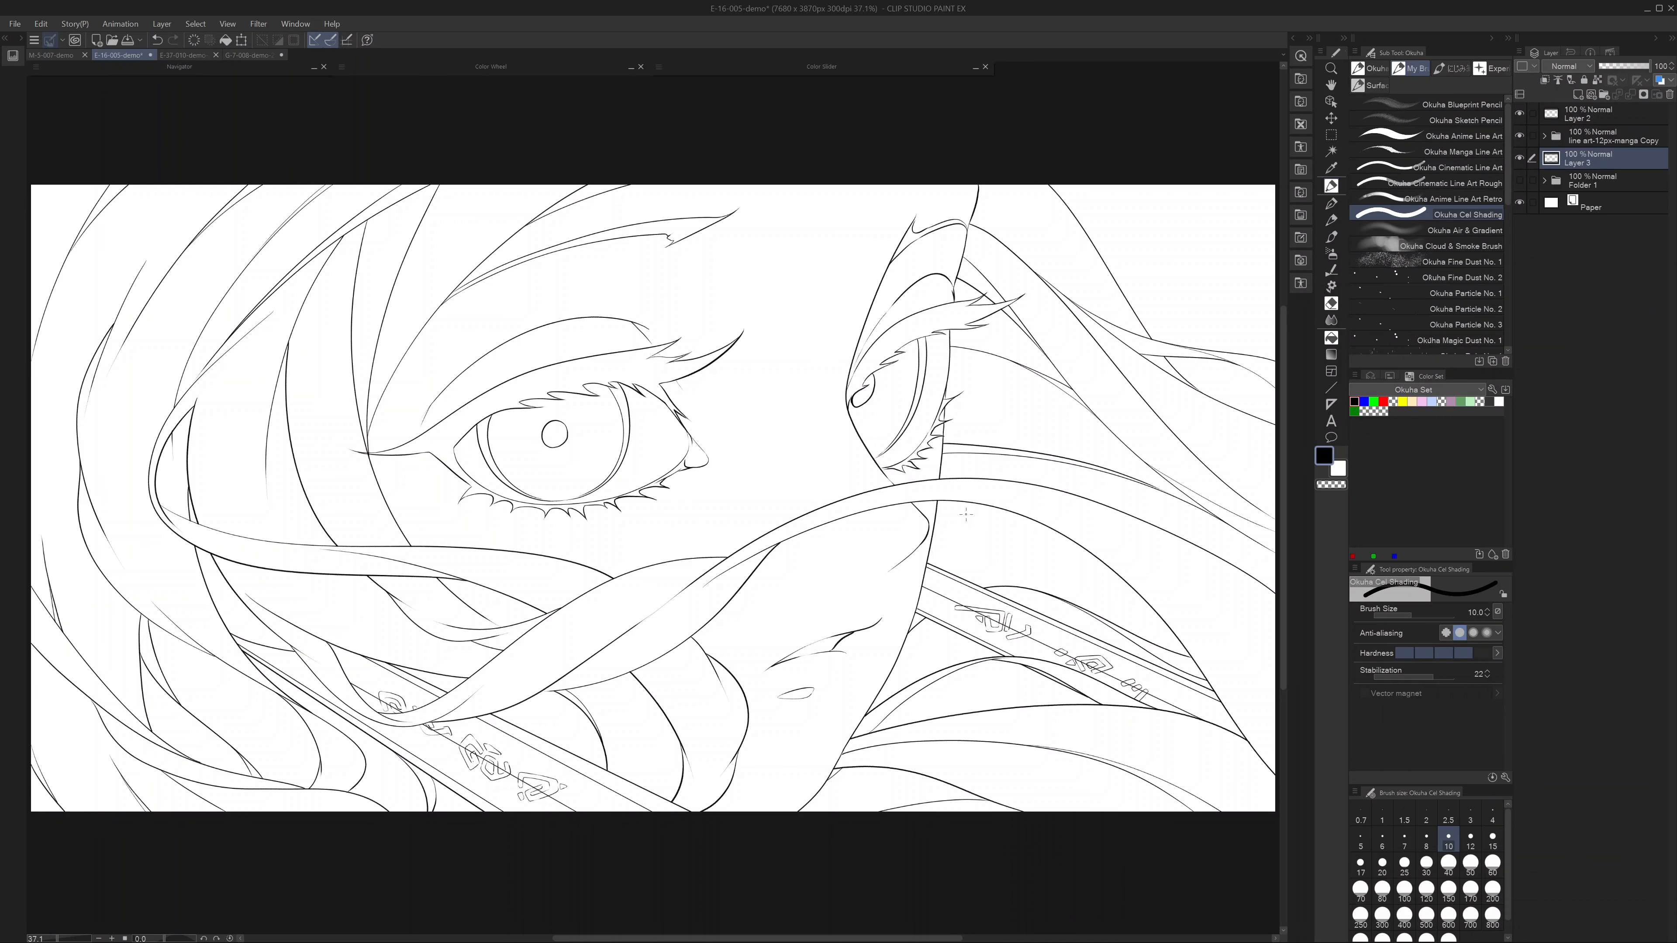
pyautogui.scroll(1, 730, 225)
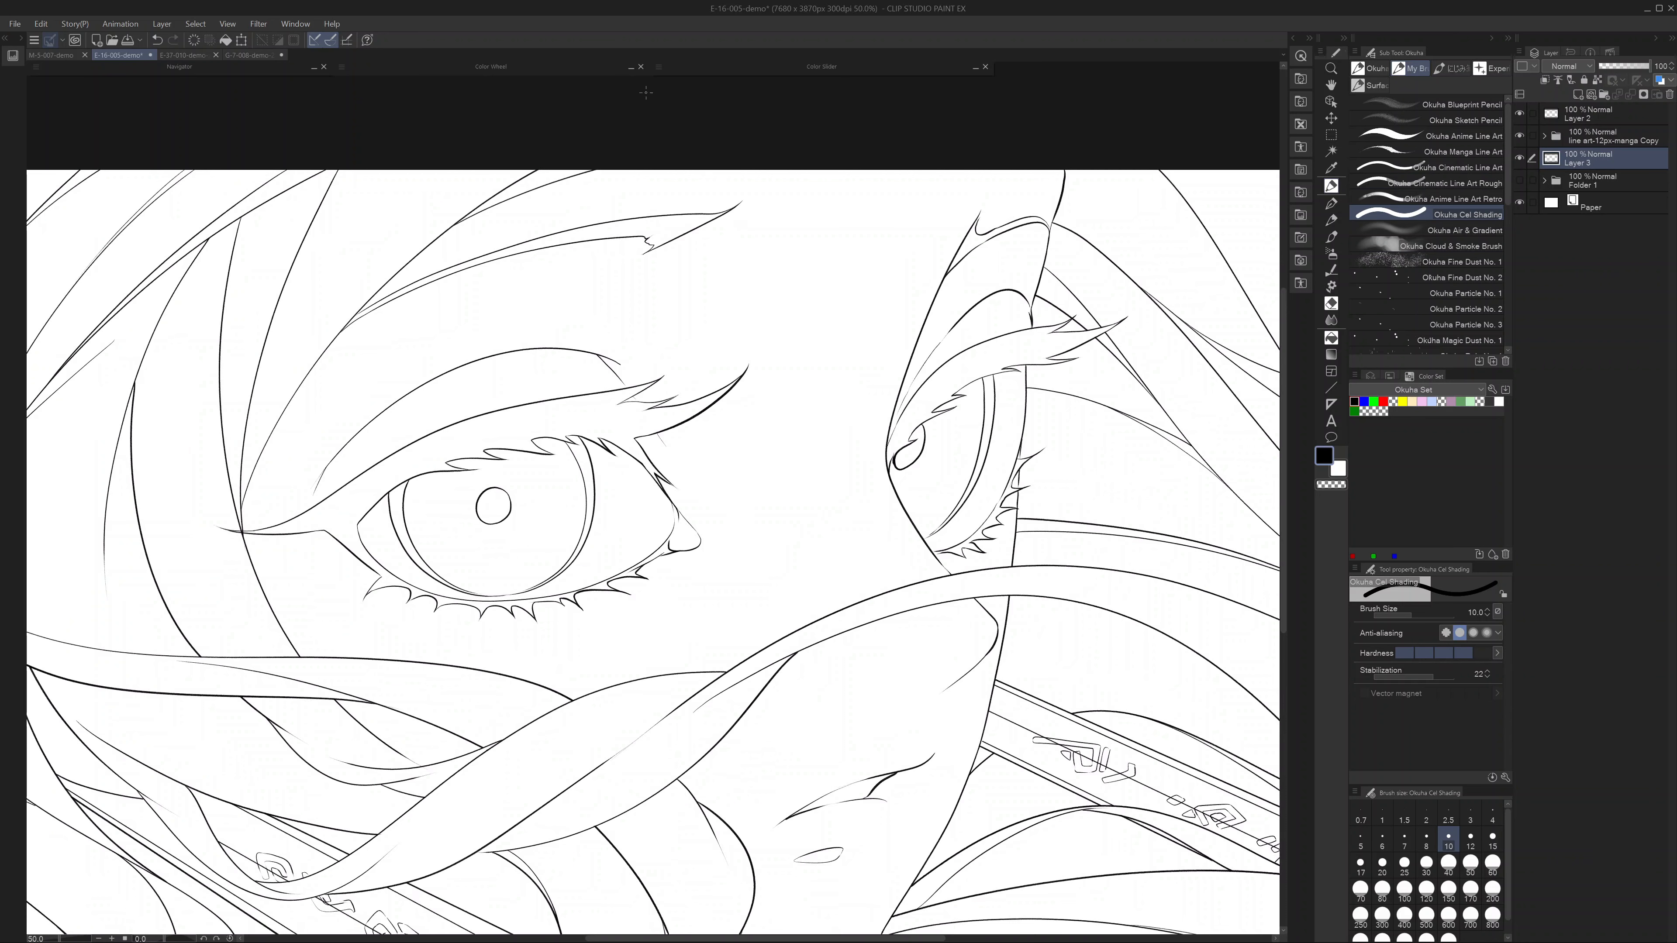
pyautogui.click(630, 67)
pyautogui.moveTo(466, 183); pyautogui.dragTo(405, 158)
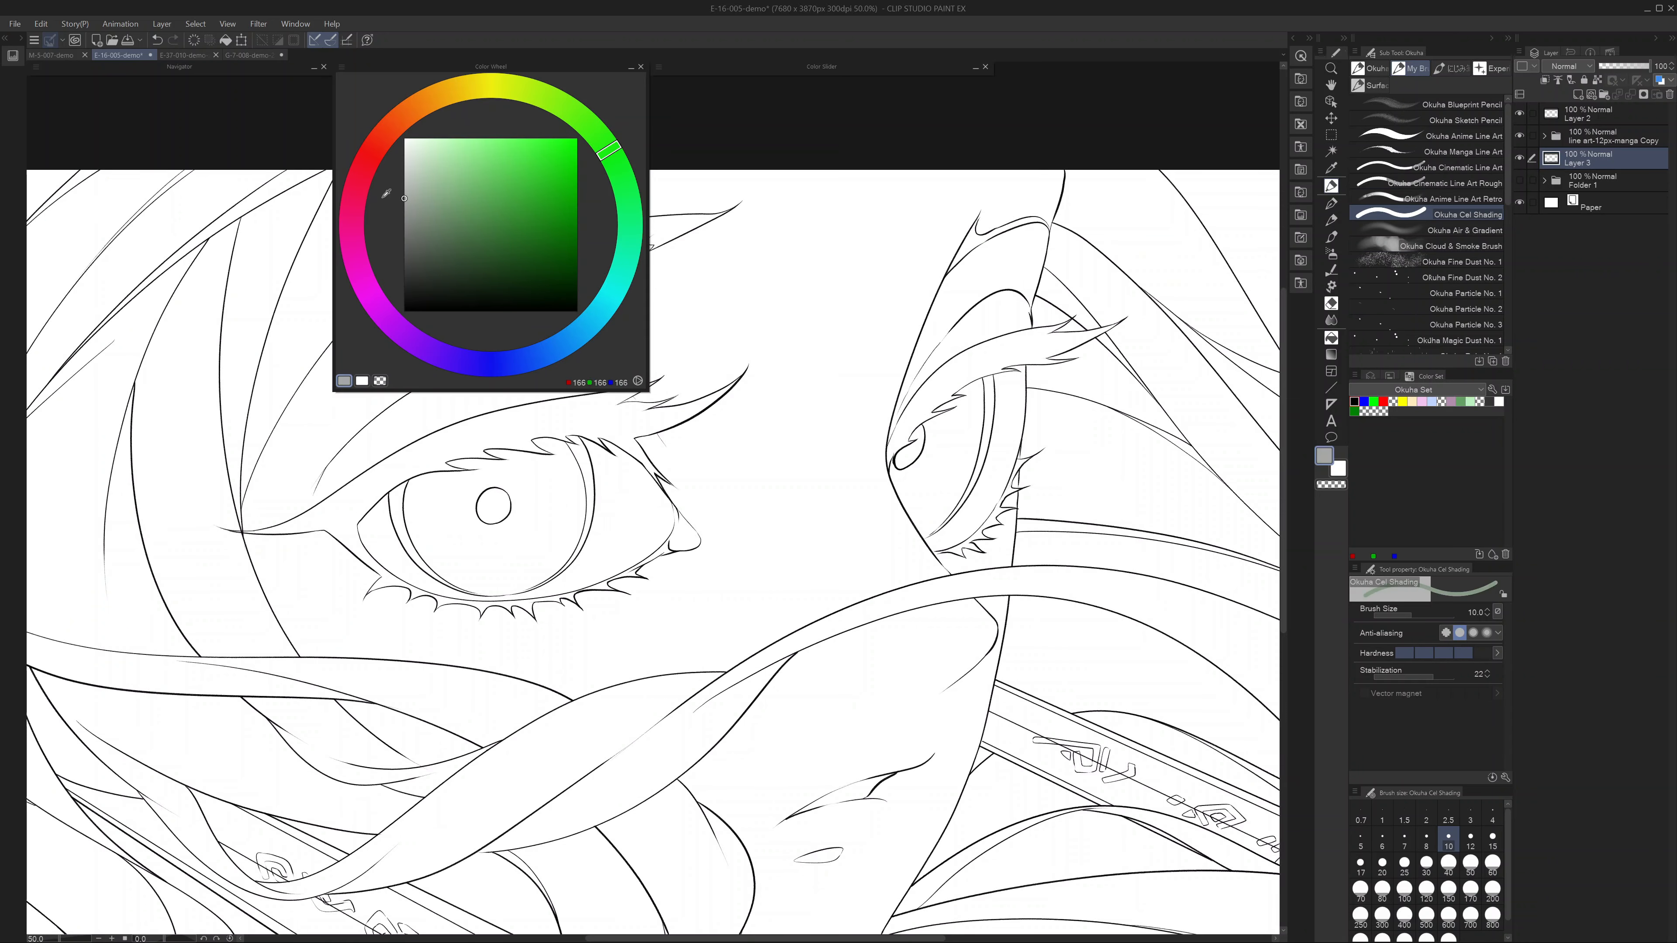
pyautogui.click(631, 67)
pyautogui.click(1360, 888)
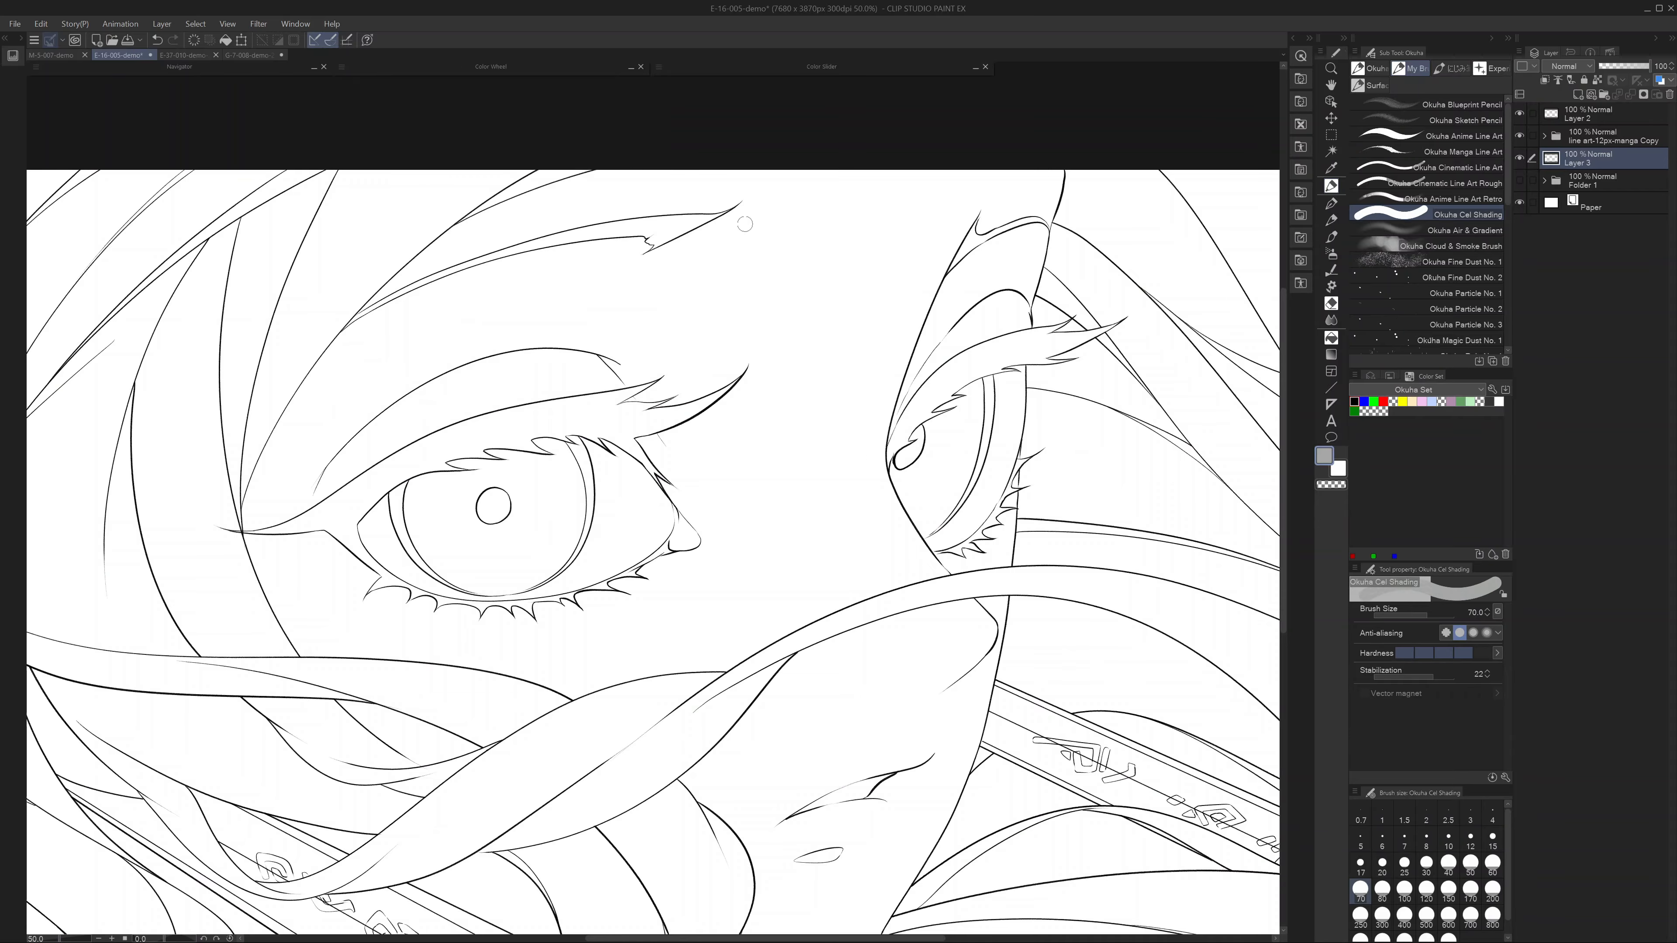
pyautogui.moveTo(738, 207)
pyautogui.mouseDown()
pyautogui.moveTo(812, 342)
pyautogui.moveTo(777, 497)
pyautogui.mouseUp()
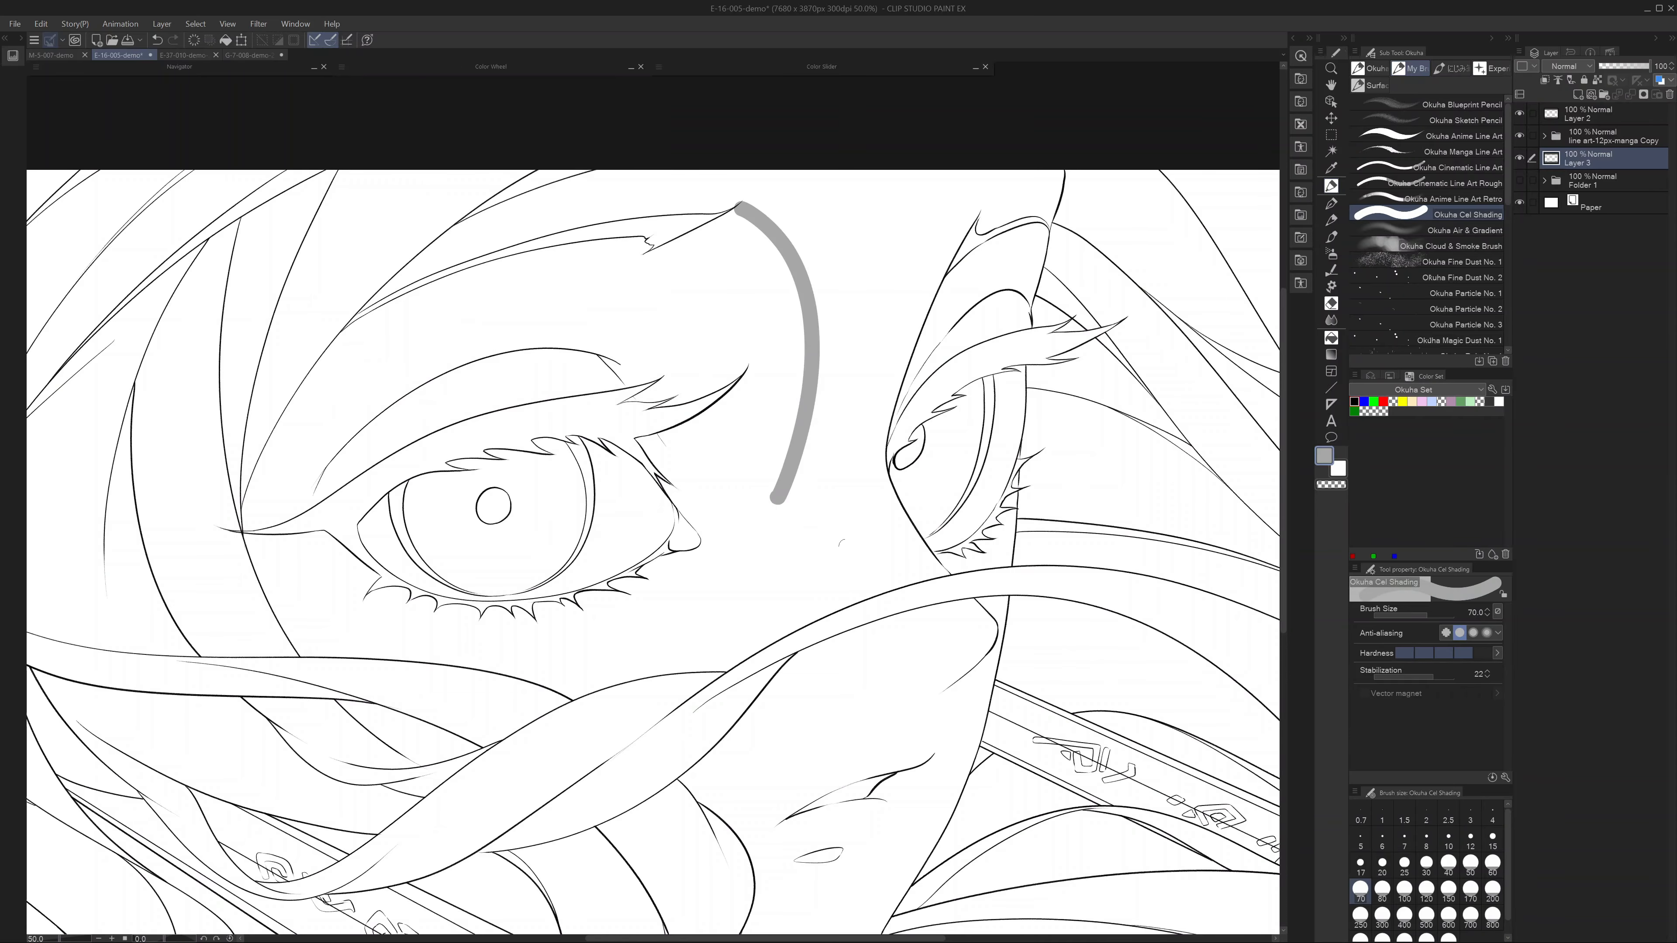
# - Outline the eyelid shadow with a size 4 line to the lashes and a size 6 highlight loop, and fill it using Okuha Fill Tool Sharp Edge
pyautogui.click(1492, 819)
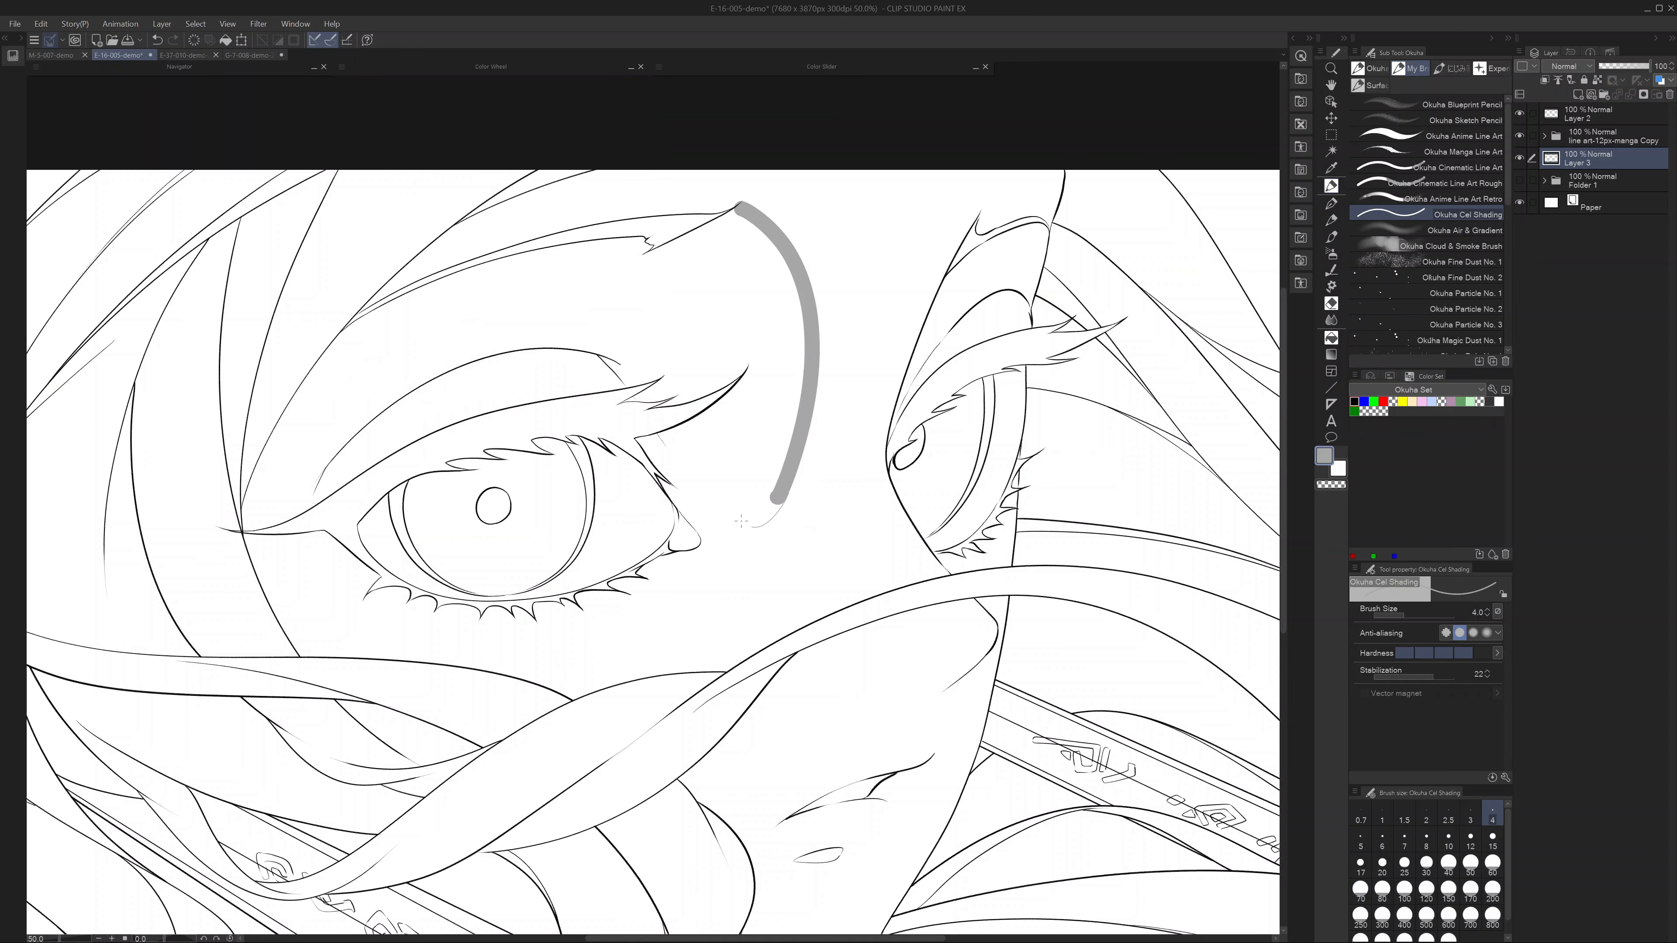
pyautogui.moveTo(741, 521); pyautogui.dragTo(648, 452)
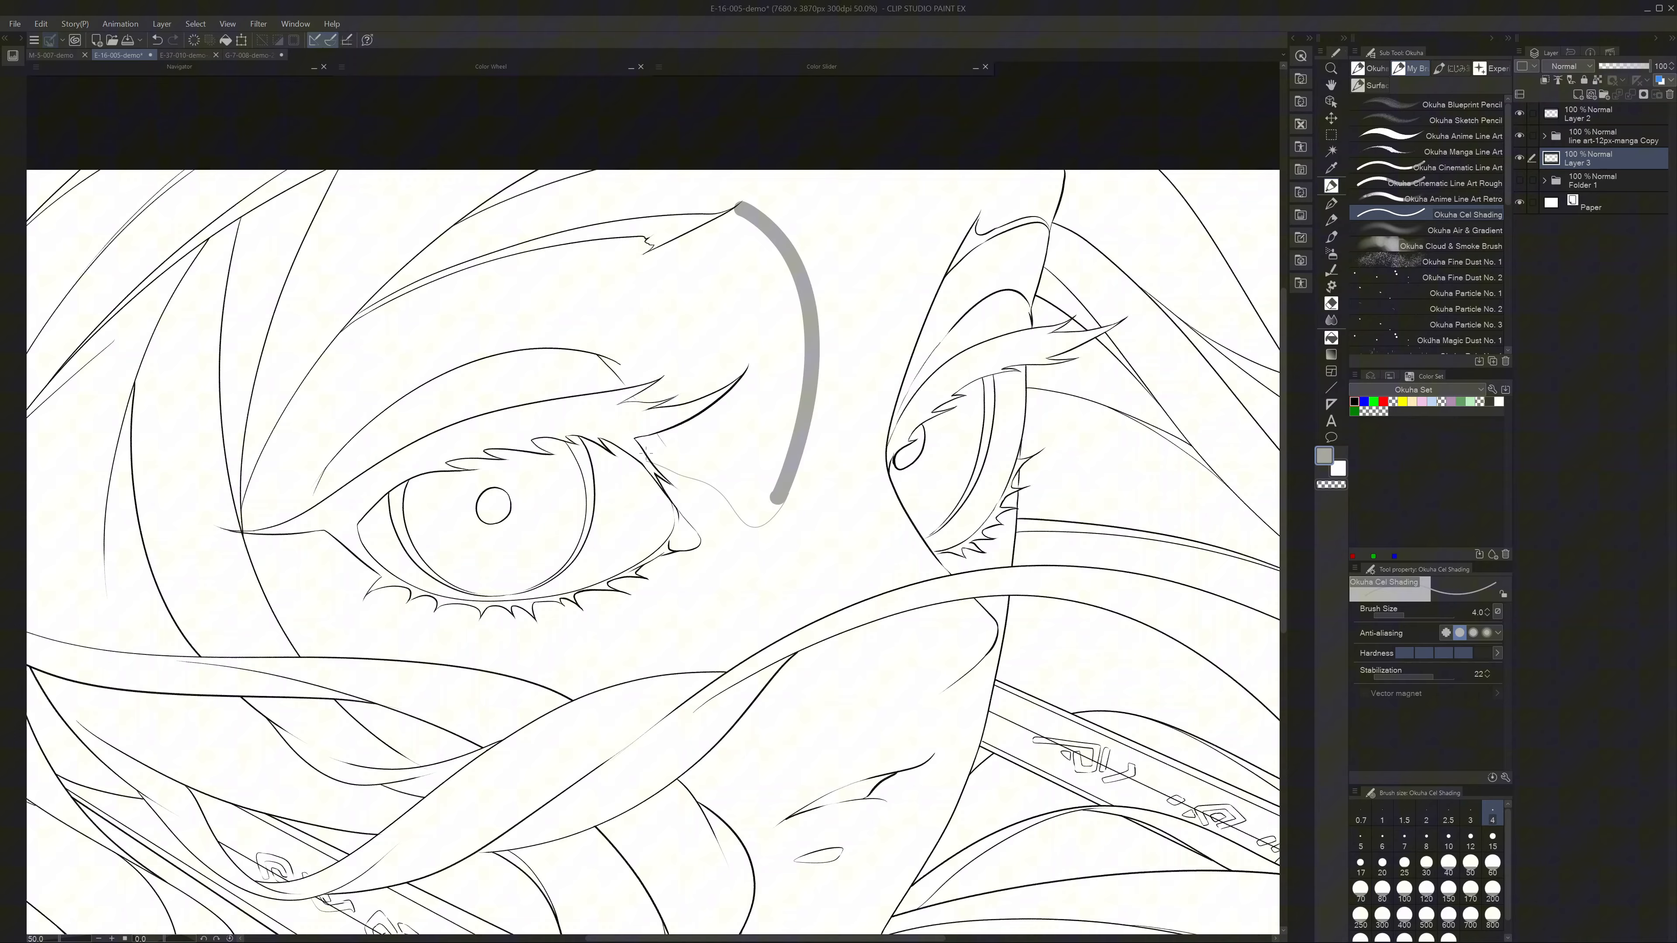
pyautogui.click(1381, 839)
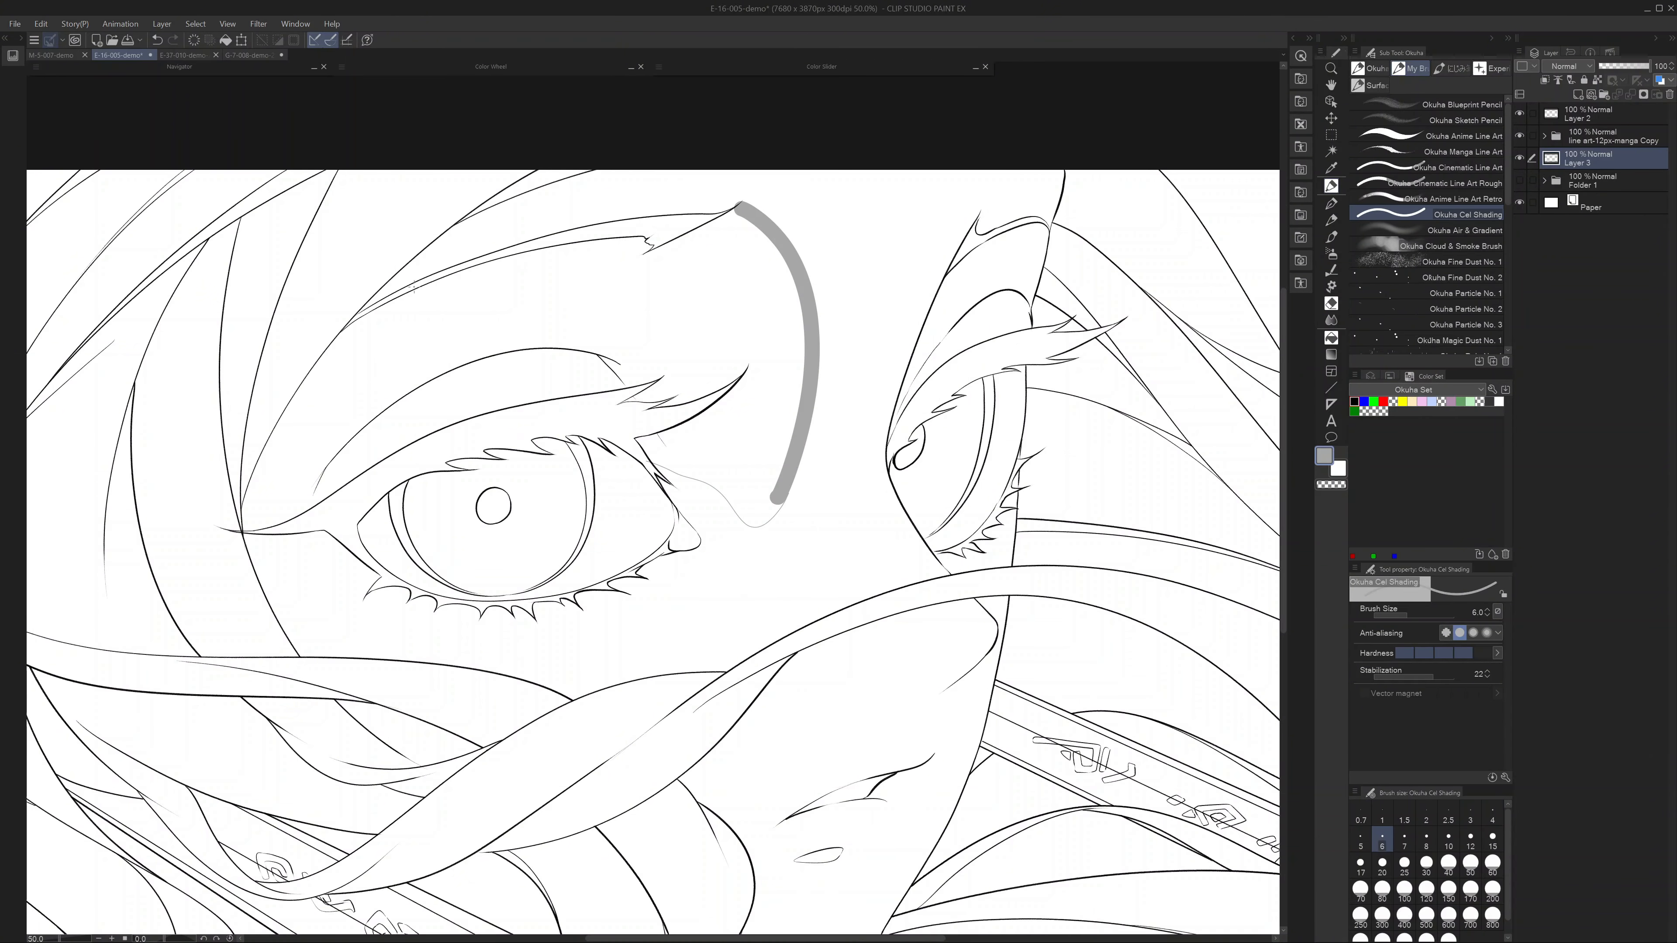
pyautogui.moveTo(414, 287)
pyautogui.mouseDown()
pyautogui.moveTo(404, 333)
pyautogui.moveTo(489, 257)
pyautogui.mouseUp()
pyautogui.press('g')
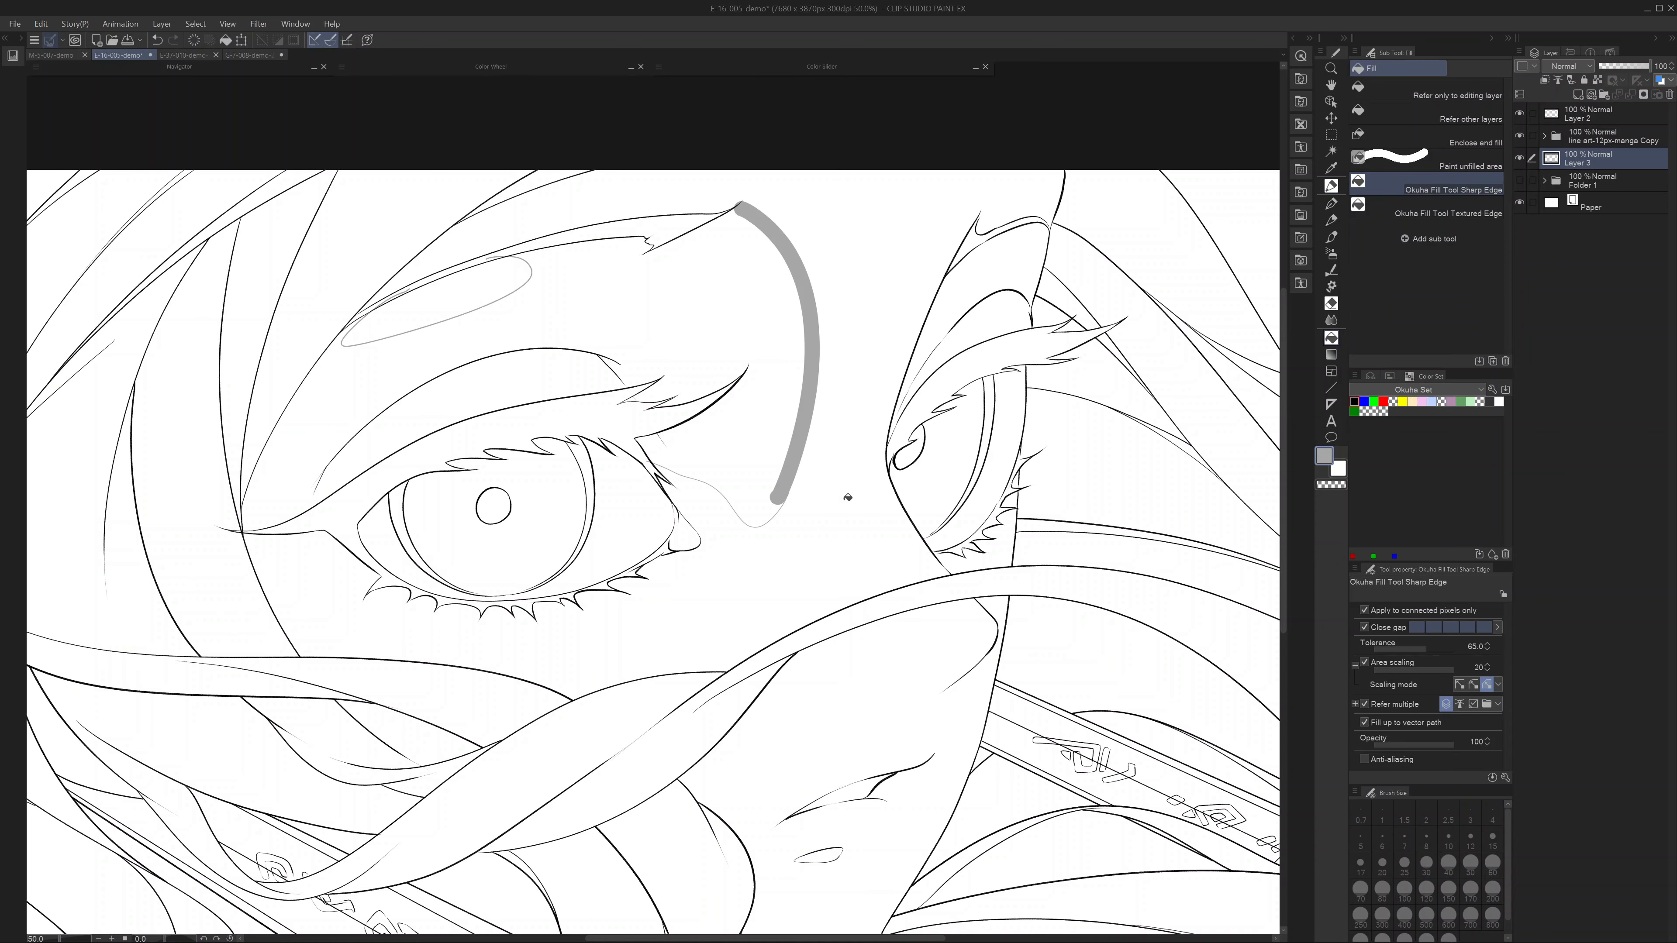
pyautogui.click(774, 333)
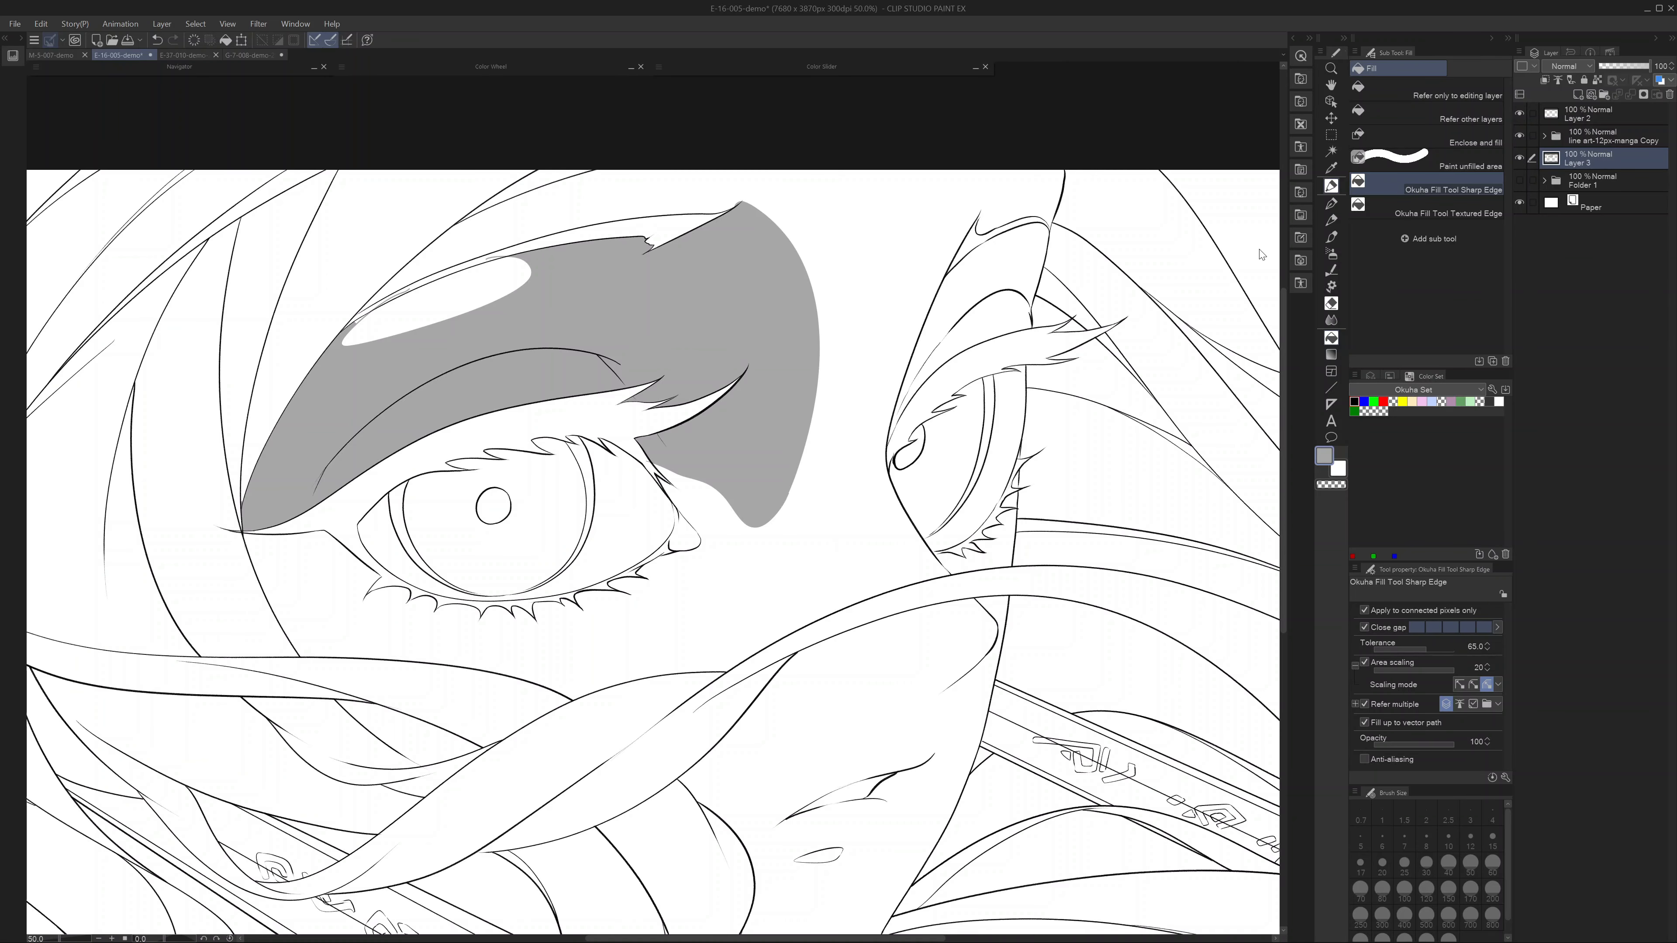
# - Outline a shadow across the upper part of the larger eye with Okuha Cel Shading and fill the iris and eye-white areas gray
pyautogui.press('b')
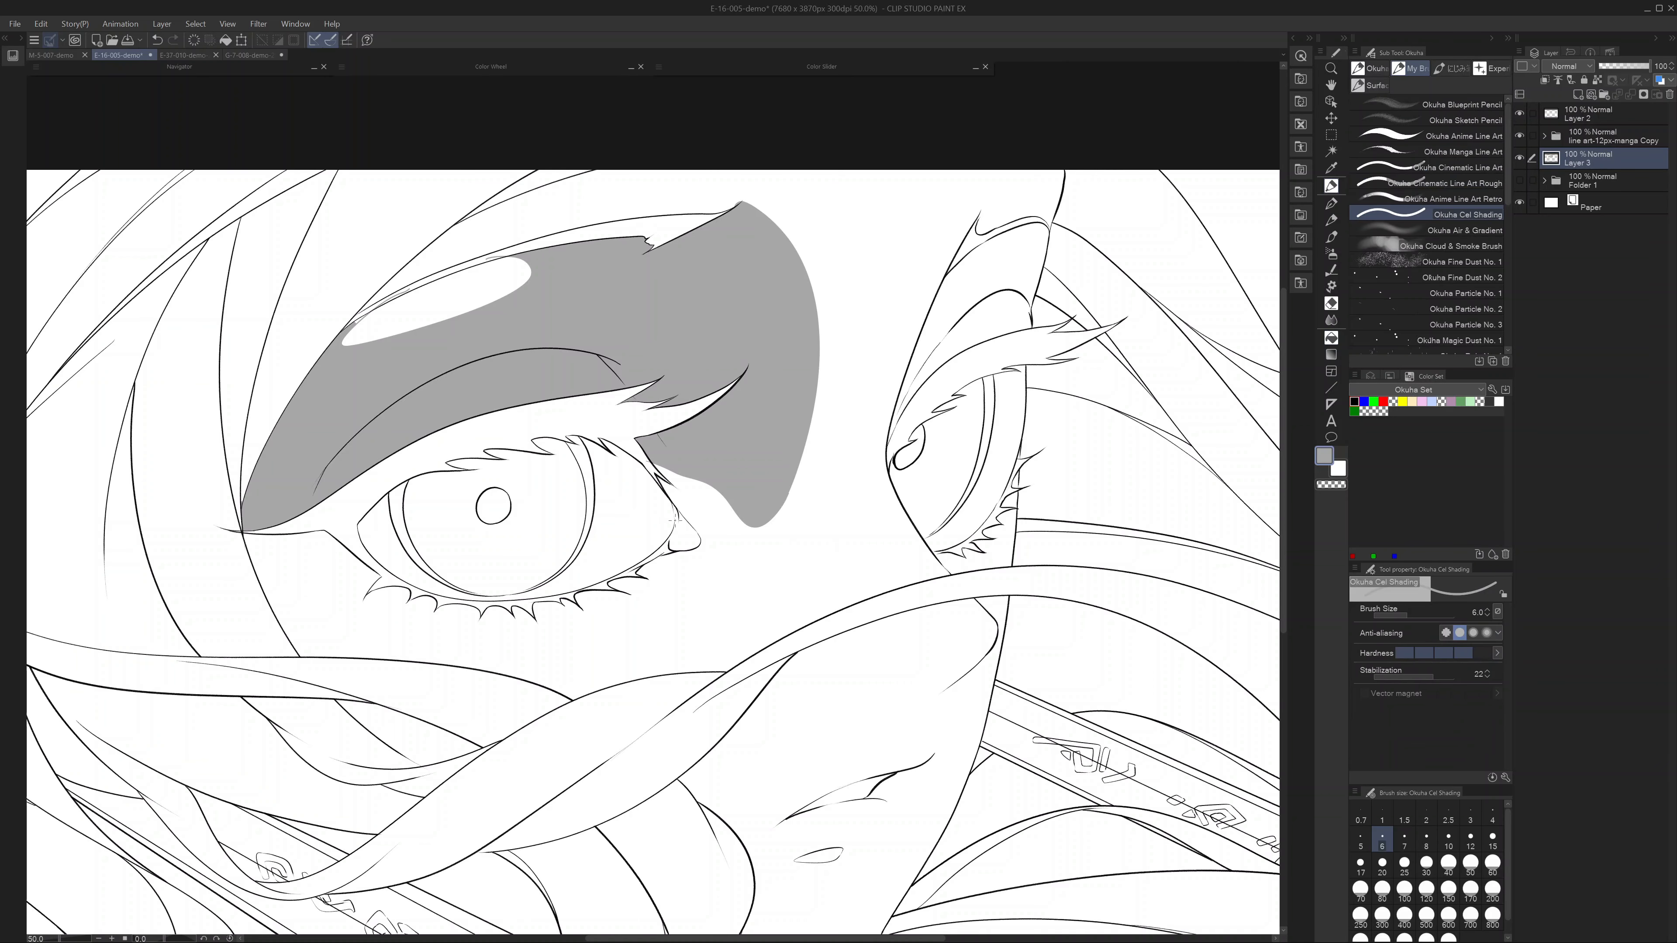
pyautogui.moveTo(674, 521)
pyautogui.mouseDown()
pyautogui.moveTo(596, 487)
pyautogui.moveTo(518, 487)
pyautogui.moveTo(512, 528)
pyautogui.moveTo(456, 519)
pyautogui.moveTo(436, 569)
pyautogui.moveTo(449, 575)
pyautogui.mouseUp()
pyautogui.click(1331, 338)
pyautogui.click(633, 479)
pyautogui.click(571, 459)
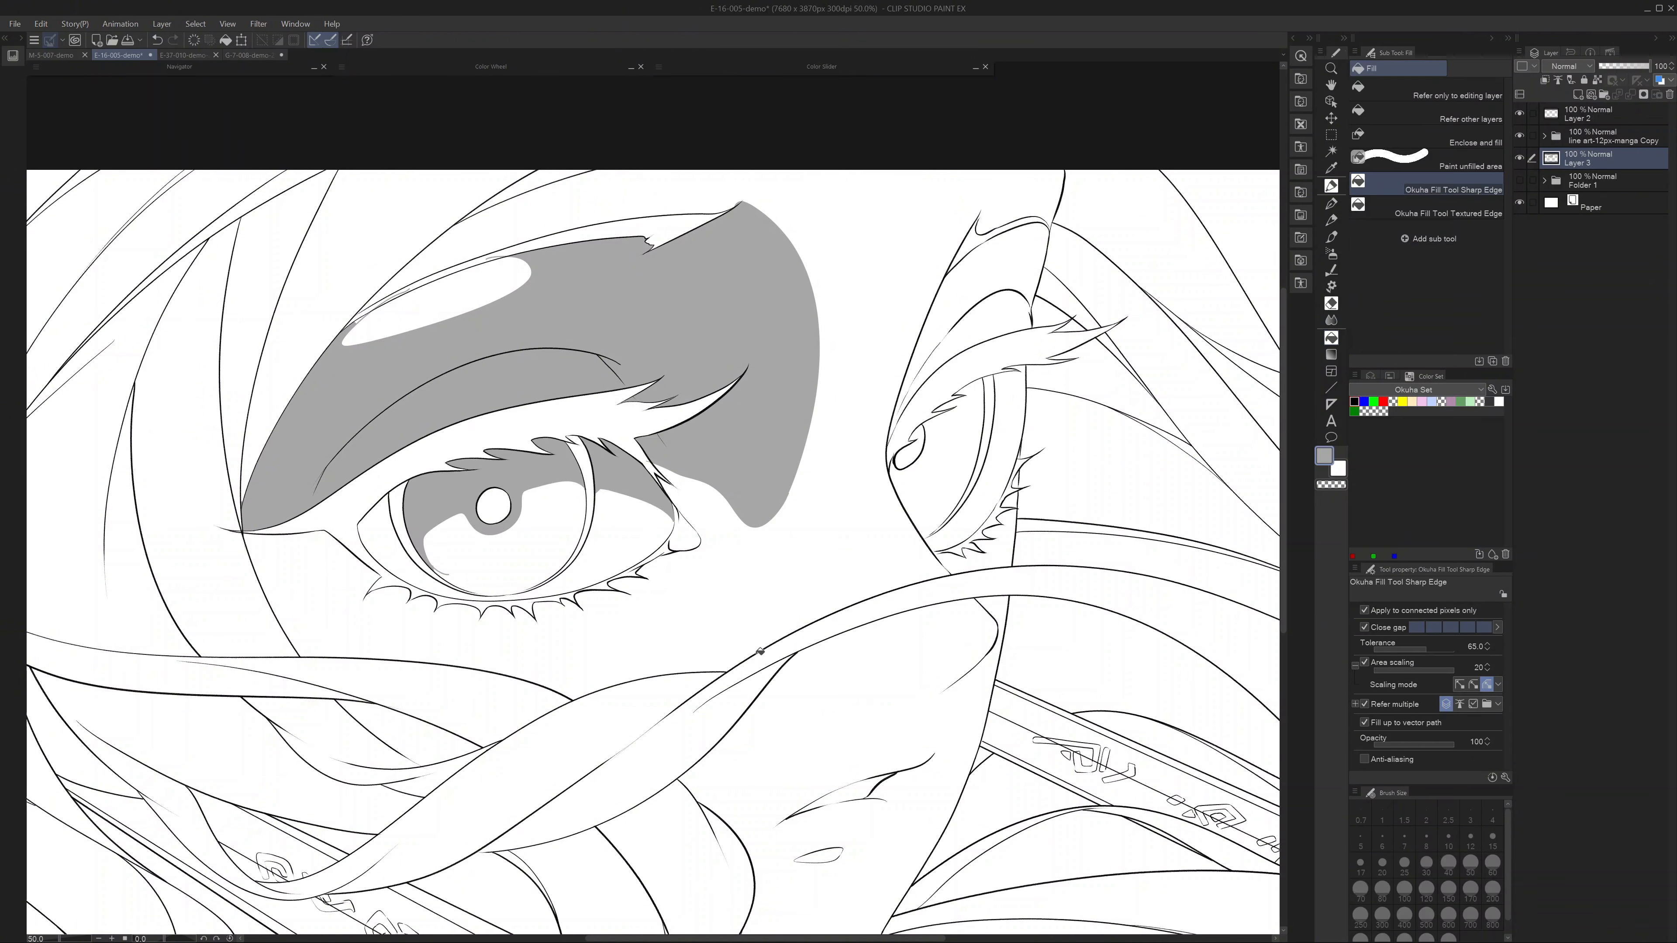
# - Paint an oval gray shadow on the nose tip with Okuha Cel Shading at brush size 60
pyautogui.press('b')
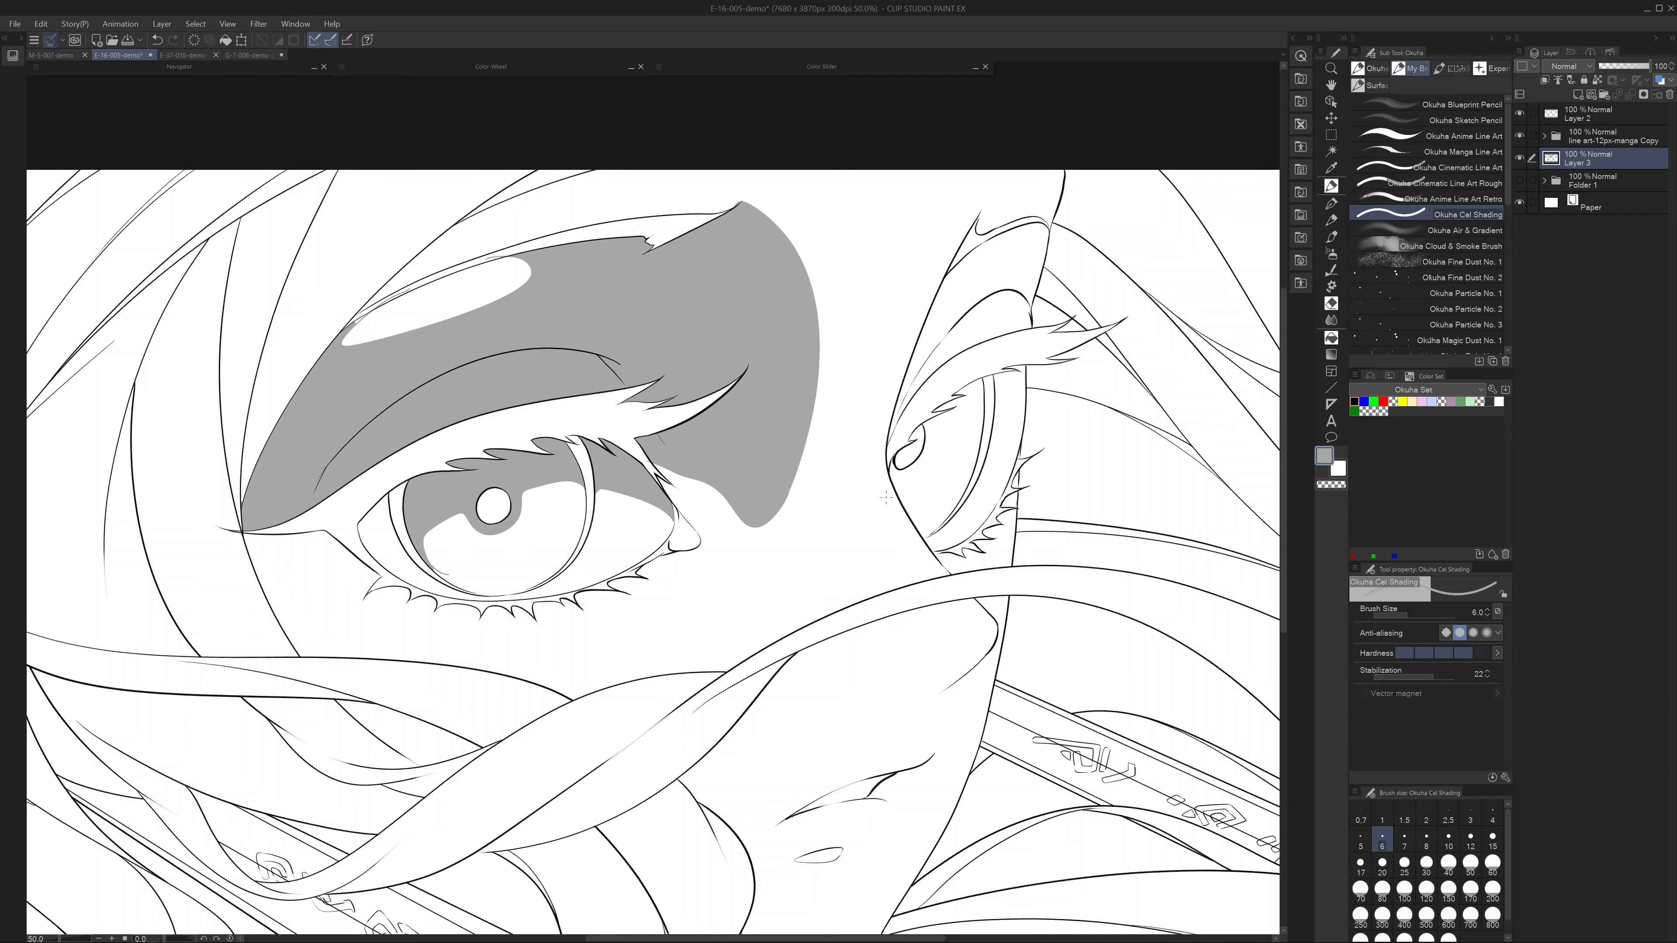
pyautogui.press(']')
pyautogui.press(']')
pyautogui.press(']')
pyautogui.press(']')
pyautogui.press(']')
pyautogui.press(']')
pyautogui.press(']')
pyautogui.press(']')
pyautogui.press(']')
pyautogui.press(']')
pyautogui.press(']')
pyautogui.press(']')
pyautogui.press(']')
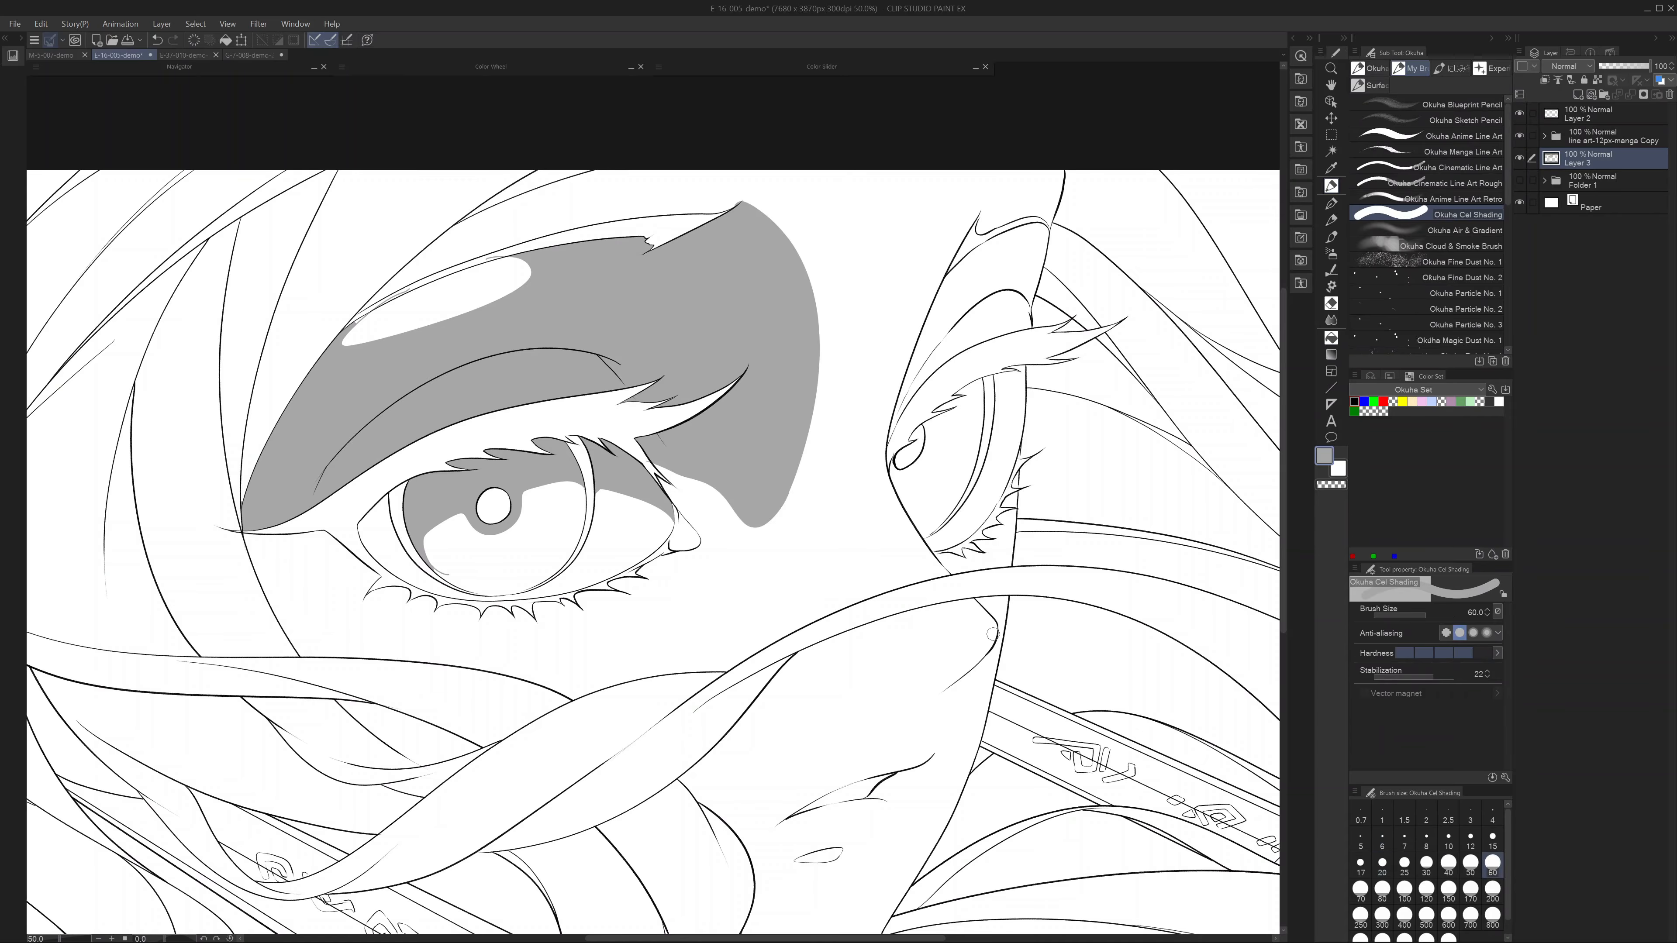
pyautogui.moveTo(990, 635)
pyautogui.mouseDown()
pyautogui.moveTo(867, 659)
pyautogui.moveTo(922, 687)
pyautogui.moveTo(987, 644)
pyautogui.moveTo(937, 630)
pyautogui.moveTo(902, 671)
pyautogui.moveTo(973, 636)
pyautogui.moveTo(902, 672)
pyautogui.moveTo(969, 652)
pyautogui.moveTo(911, 677)
pyautogui.moveTo(981, 617)
pyautogui.moveTo(1036, 503)
pyautogui.moveTo(869, 563)
pyautogui.mouseUp()
# - Paint gray shadows along the mouth, under the lower lip and on the hair strand beside the jaw at brush size 50
pyautogui.press('[')
pyautogui.press('[')
pyautogui.moveTo(965, 530)
pyautogui.mouseDown()
pyautogui.moveTo(872, 565)
pyautogui.moveTo(930, 602)
pyautogui.mouseUp()
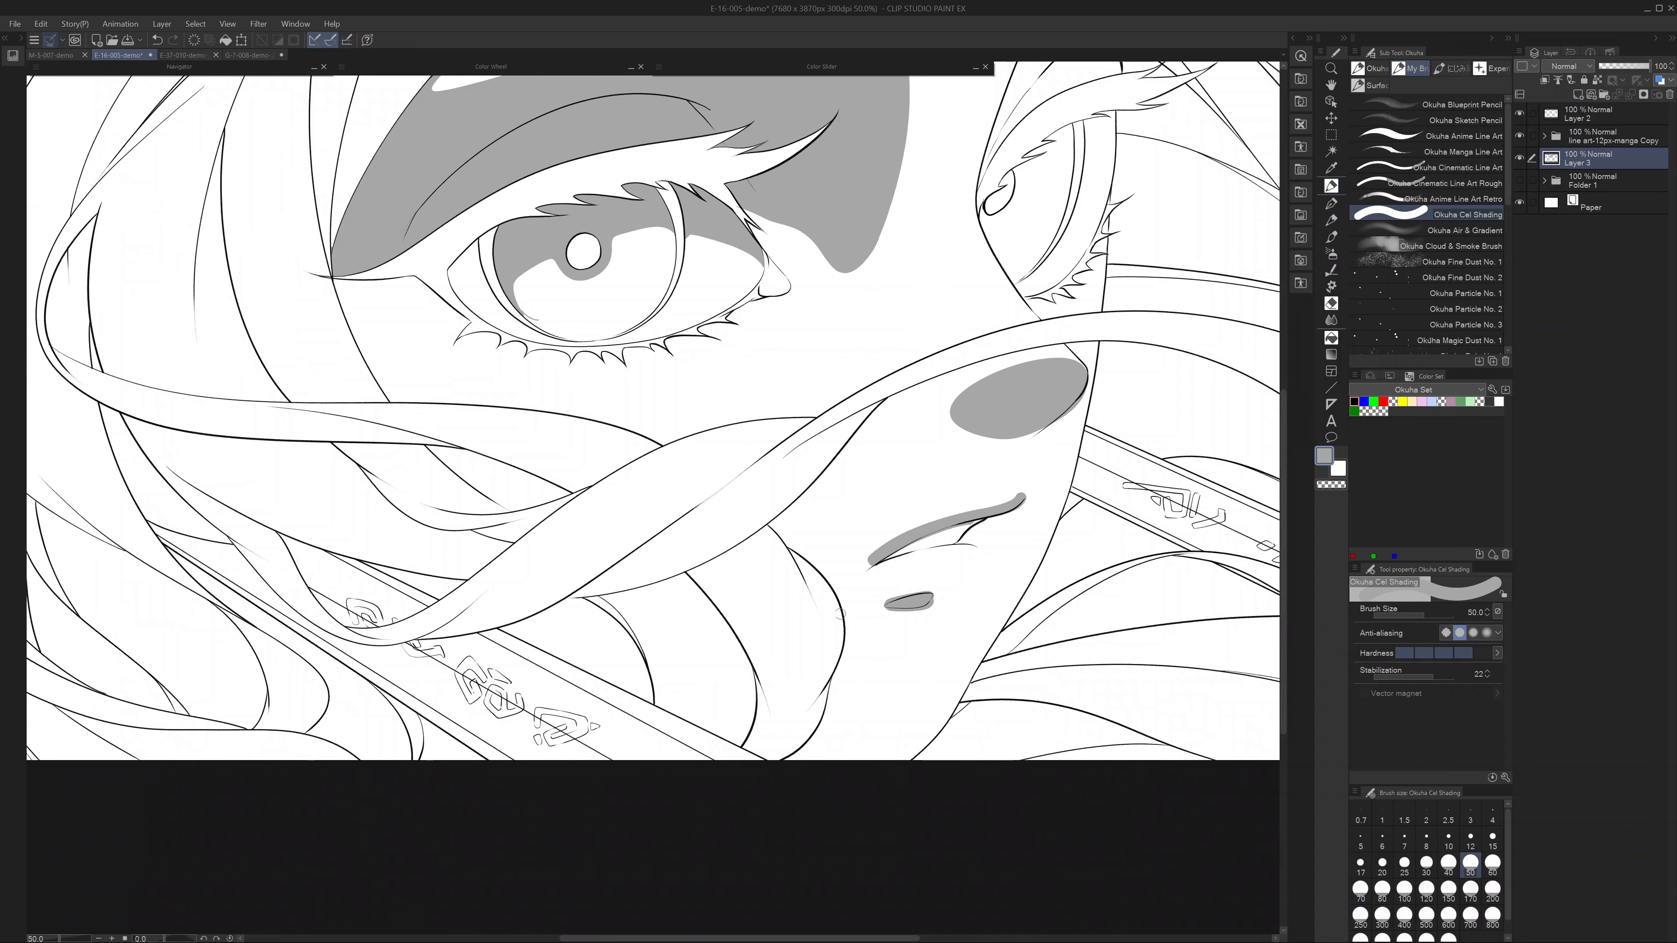
pyautogui.moveTo(729, 570)
pyautogui.mouseDown()
pyautogui.moveTo(780, 703)
pyautogui.moveTo(716, 562)
pyautogui.moveTo(753, 638)
pyautogui.moveTo(704, 572)
pyautogui.moveTo(776, 704)
pyautogui.mouseUp()
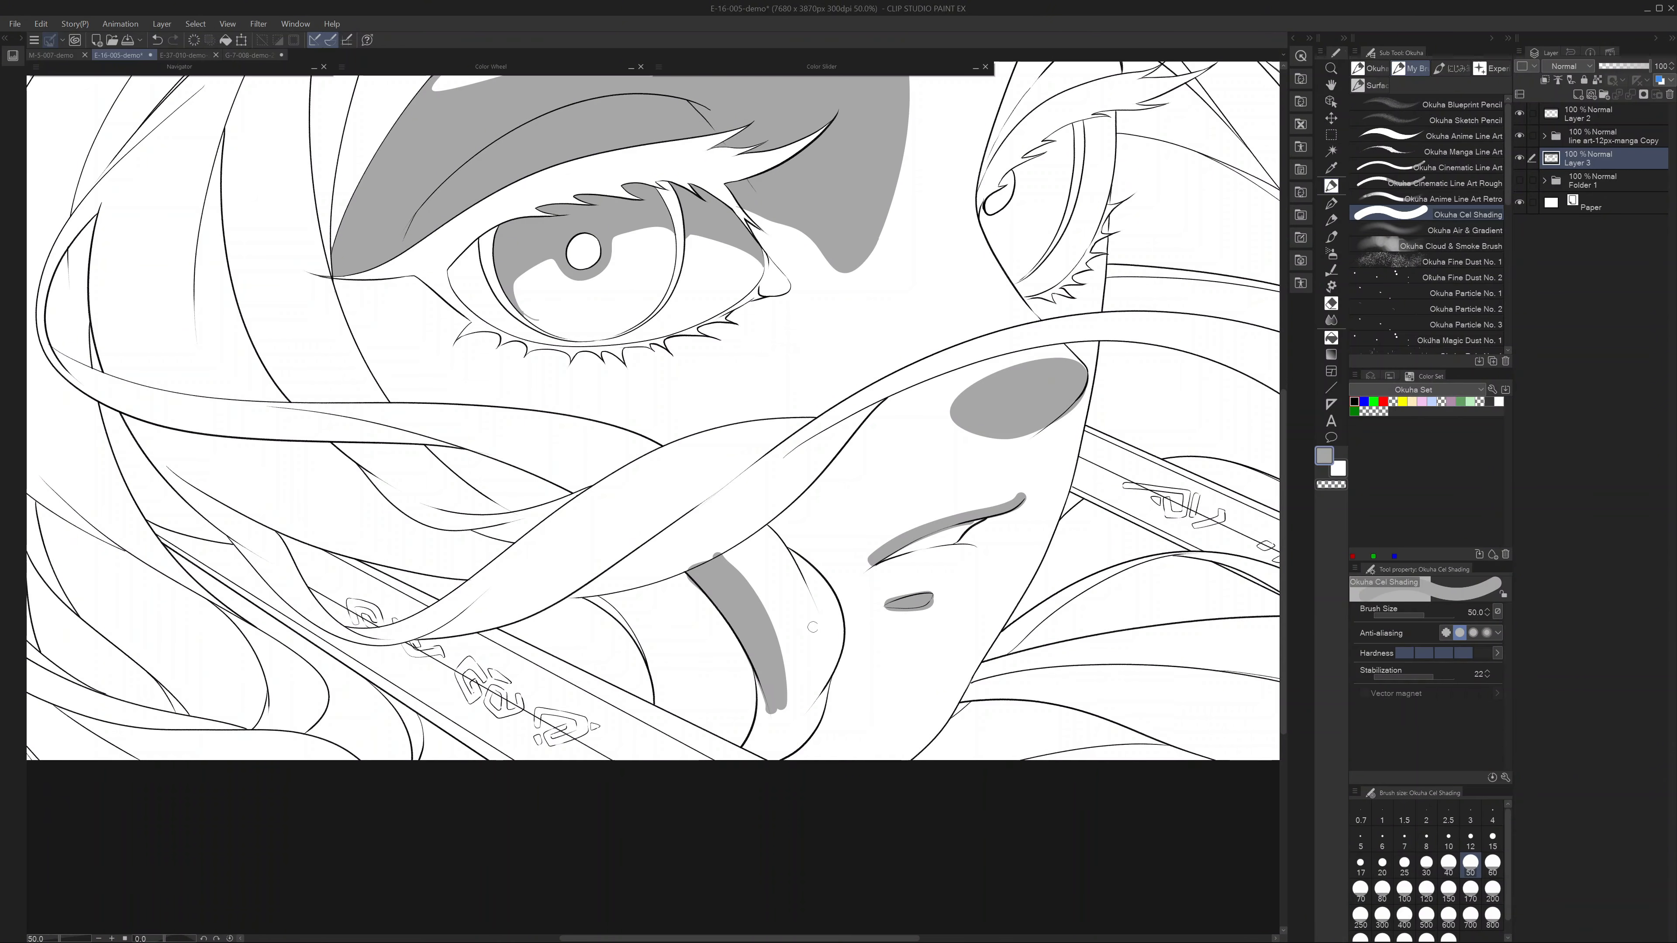
# - Shade the area above the far eye along the face's edge in gray at brush size 30
pyautogui.scroll(-3, 933, 545)
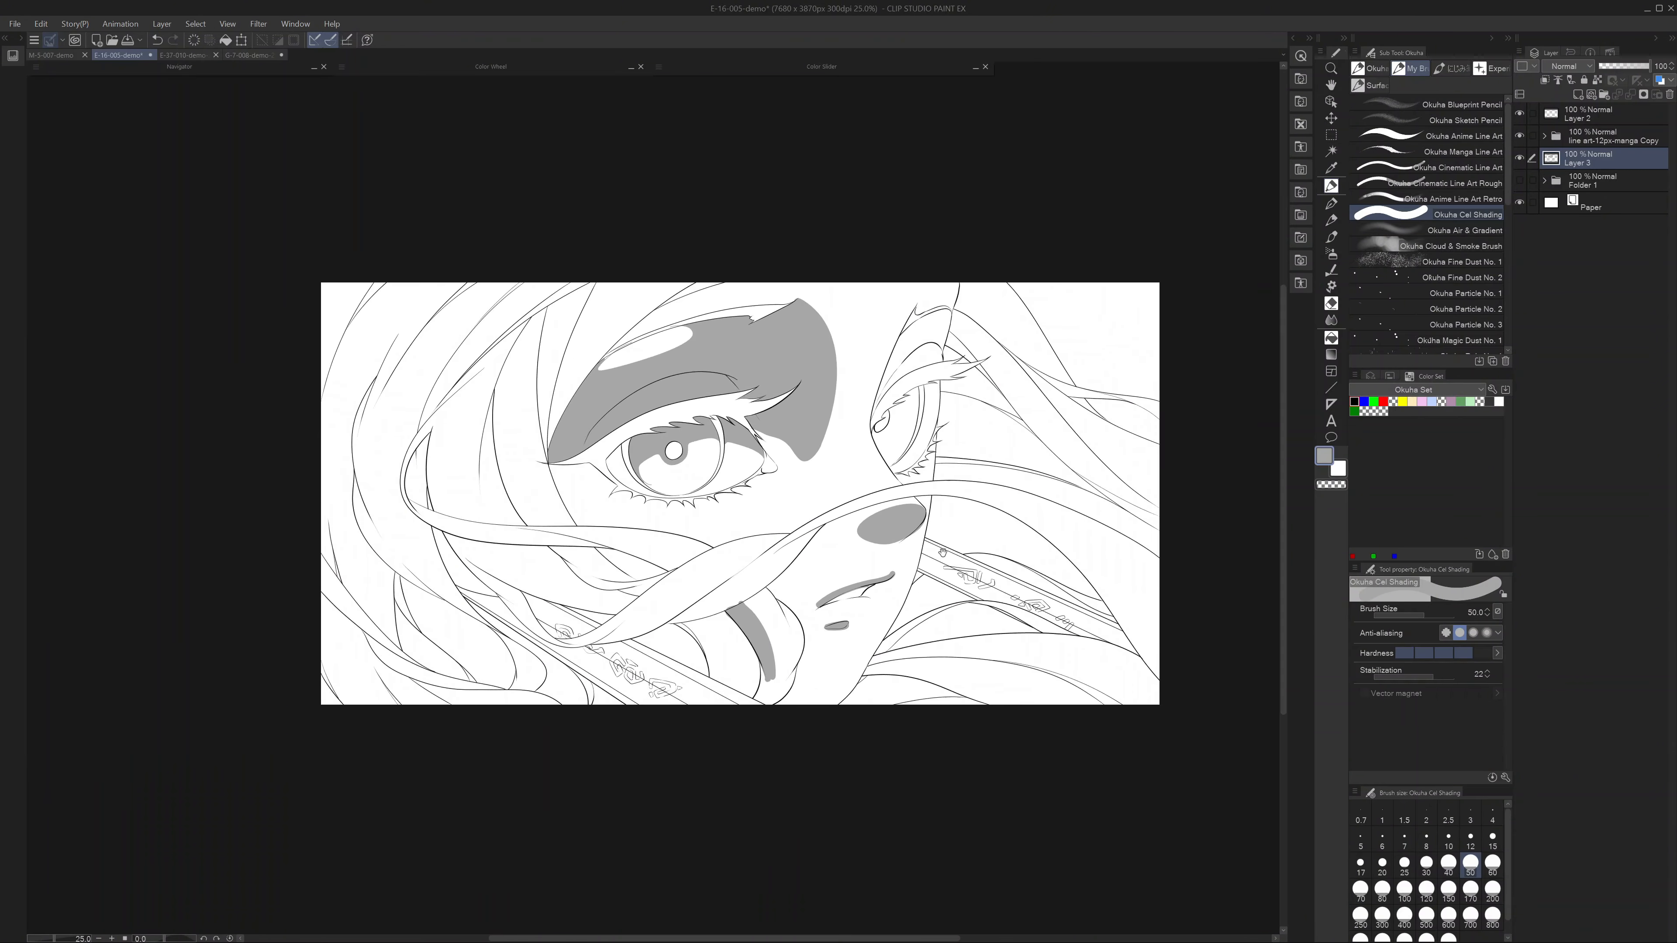
pyautogui.scroll(2, 932, 545)
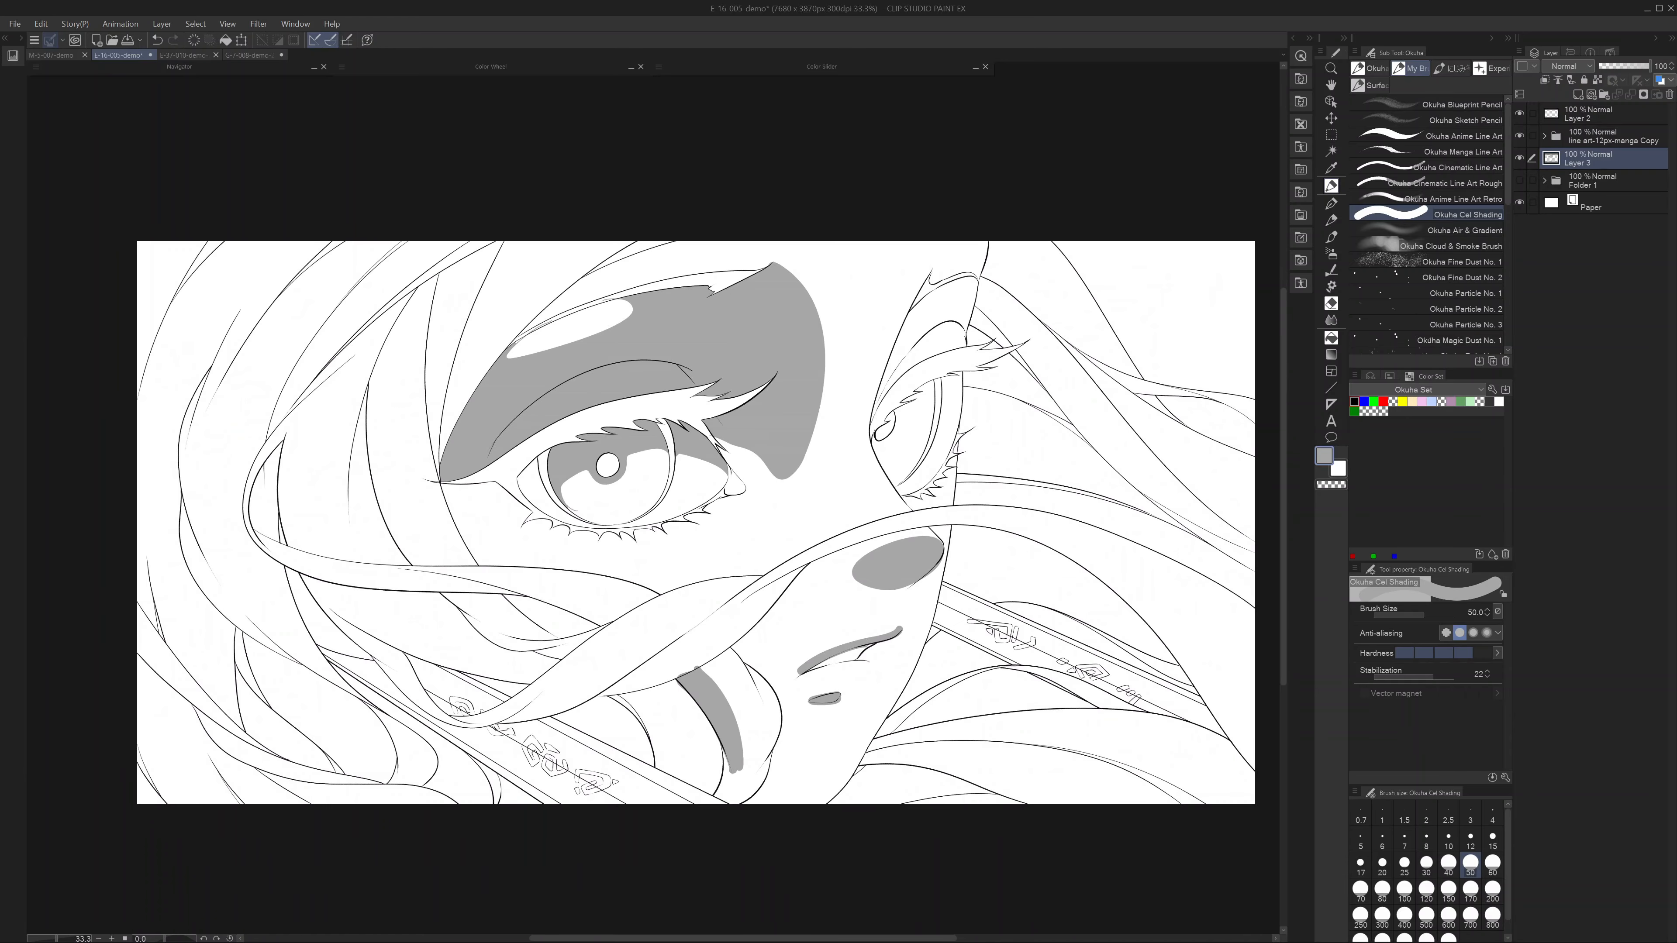
pyautogui.scroll(1, 933, 376)
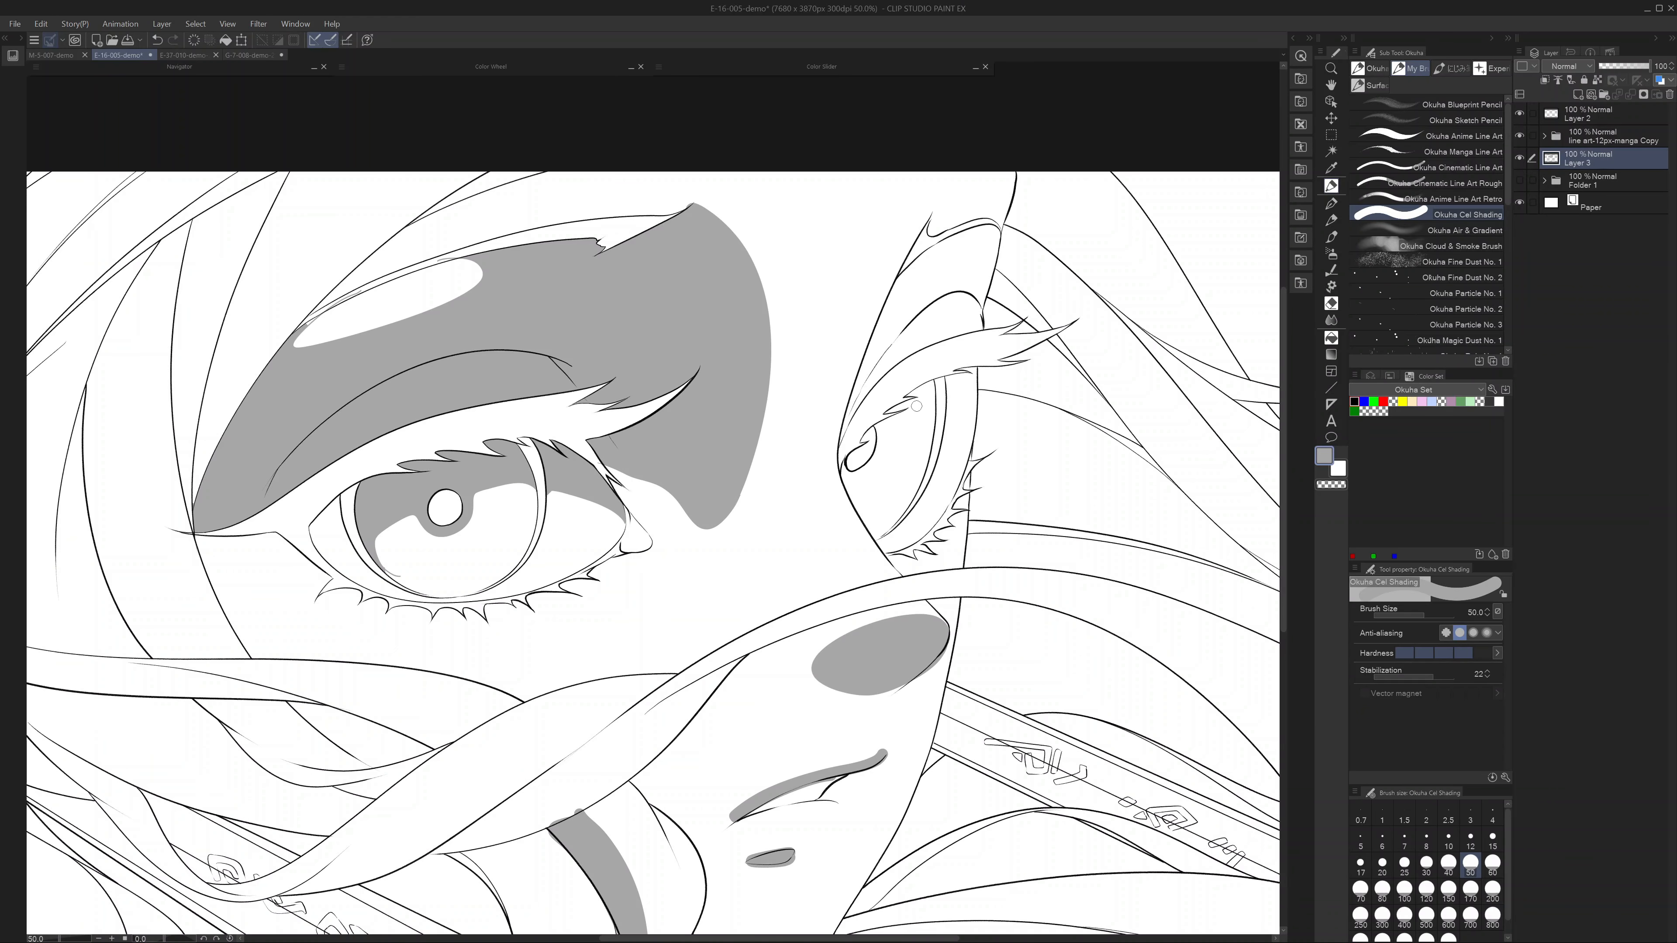
pyautogui.press('[')
pyautogui.press('[')
pyautogui.moveTo(916, 263)
pyautogui.mouseDown()
pyautogui.moveTo(900, 329)
pyautogui.moveTo(852, 404)
pyautogui.mouseUp()
pyautogui.moveTo(884, 300)
pyautogui.mouseDown()
pyautogui.moveTo(846, 421)
pyautogui.moveTo(891, 328)
pyautogui.moveTo(858, 393)
pyautogui.moveTo(916, 317)
pyautogui.moveTo(861, 388)
pyautogui.mouseUp()
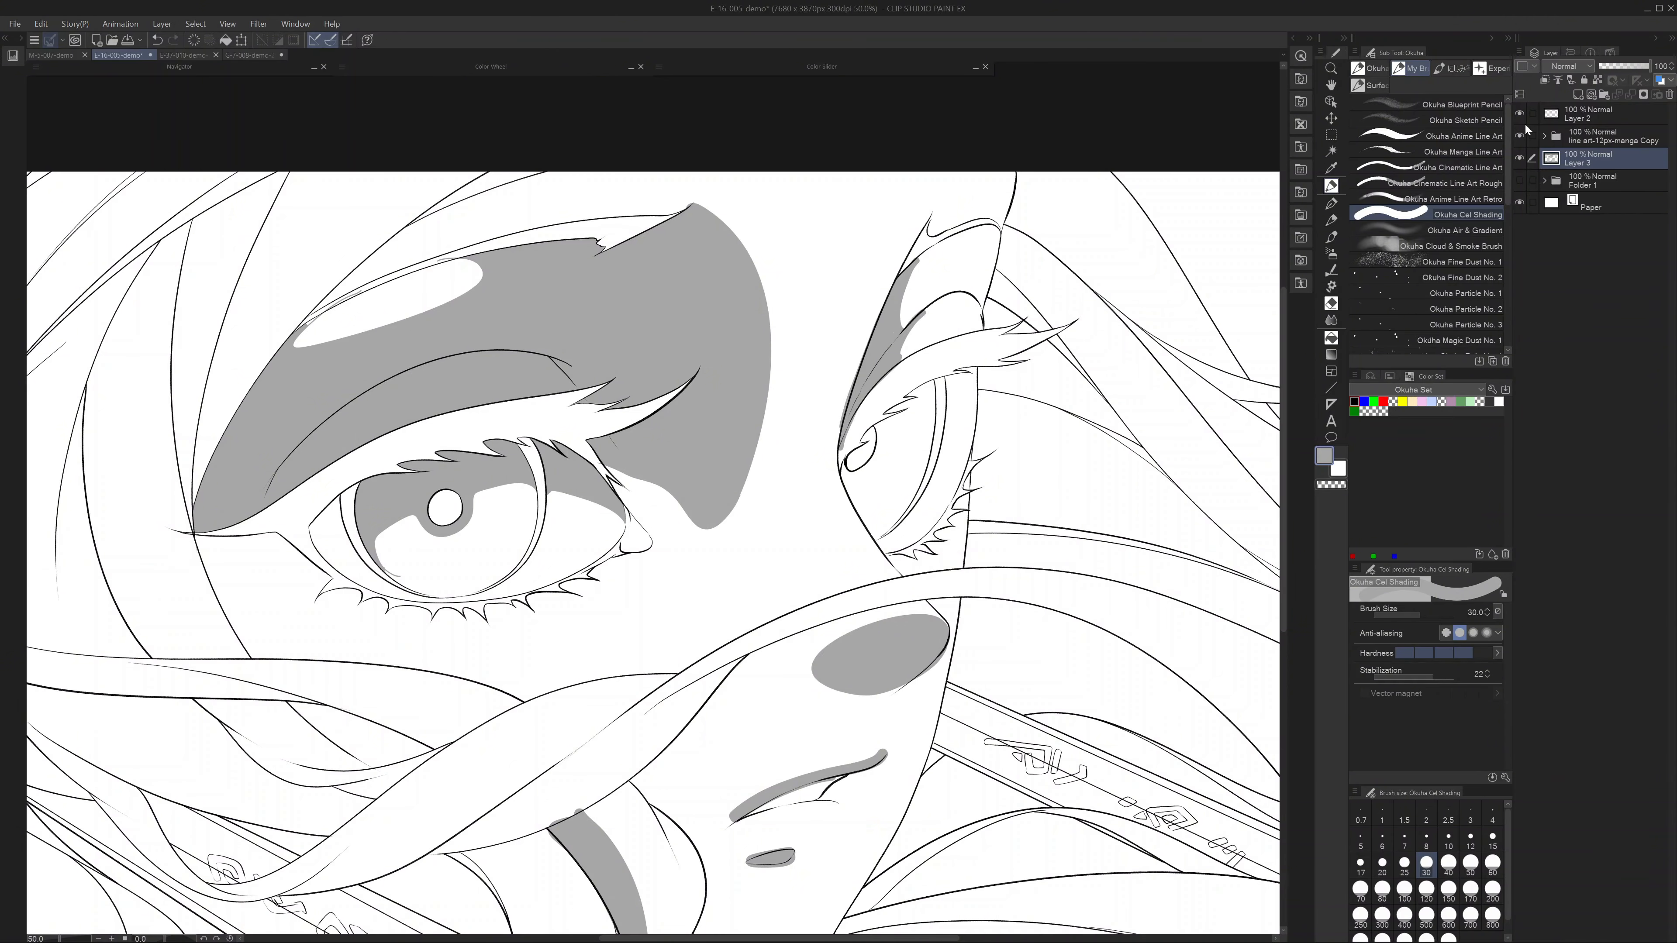
# - Hide Layer 2 and Layer 3 to show Folder 1 with the coloured artwork, and add a new layer above Layer 2
pyautogui.click(1519, 158)
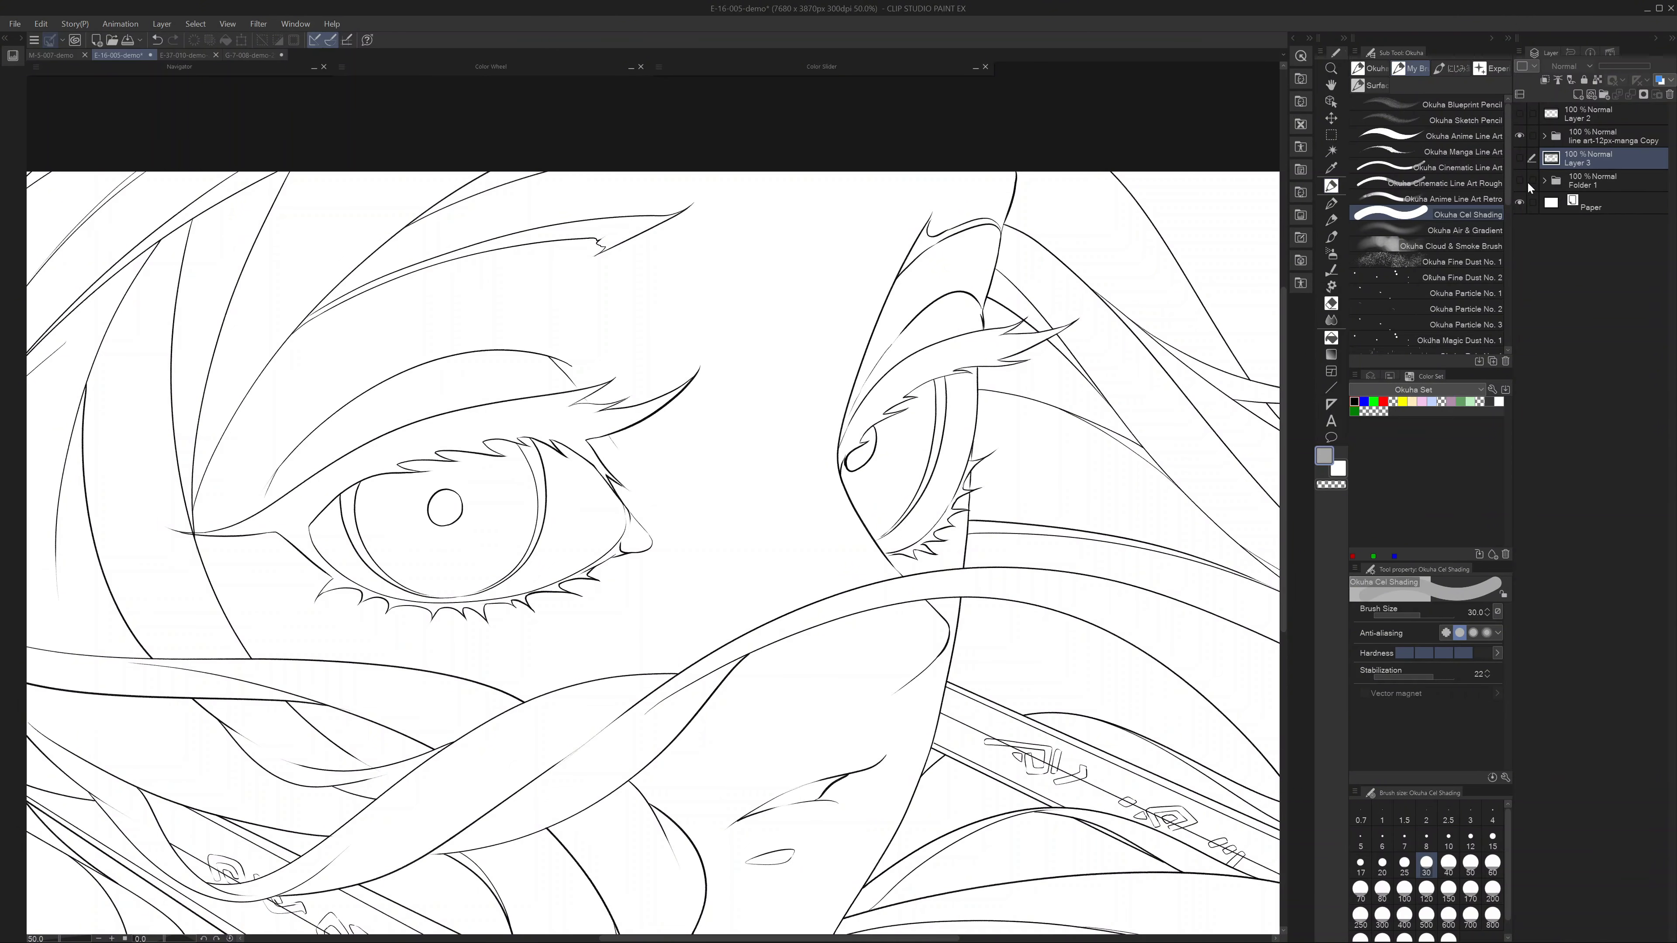
pyautogui.click(1519, 180)
pyautogui.scroll(-1, 949, 530)
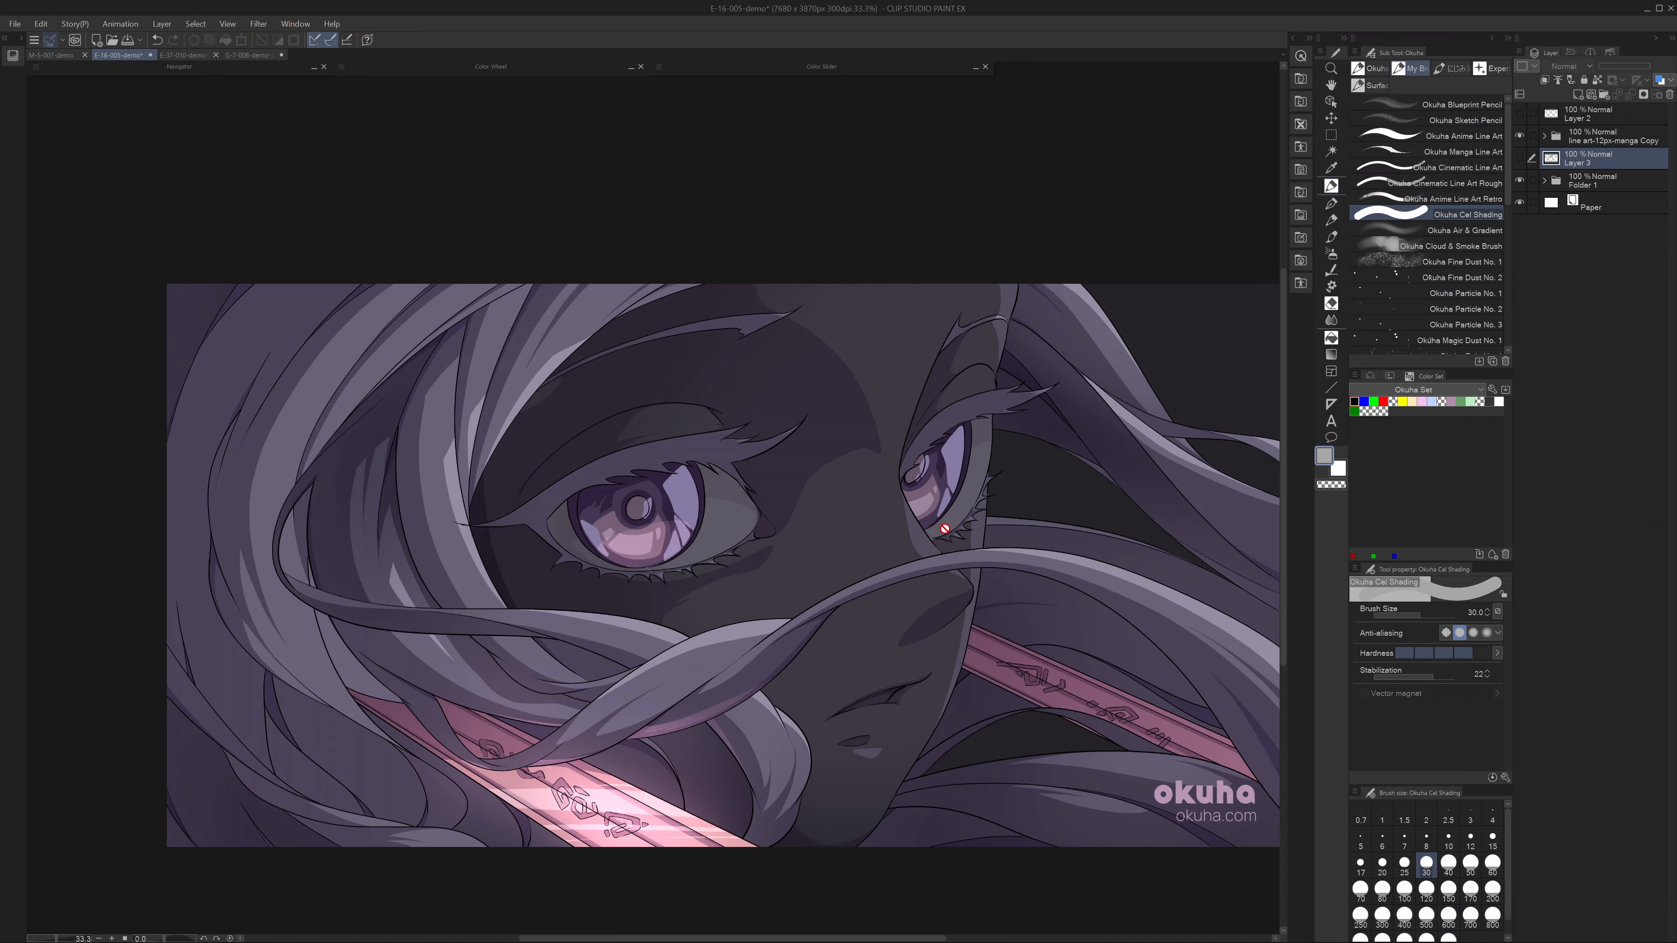
pyautogui.moveTo(1283, 393); pyautogui.dragTo(1284, 408)
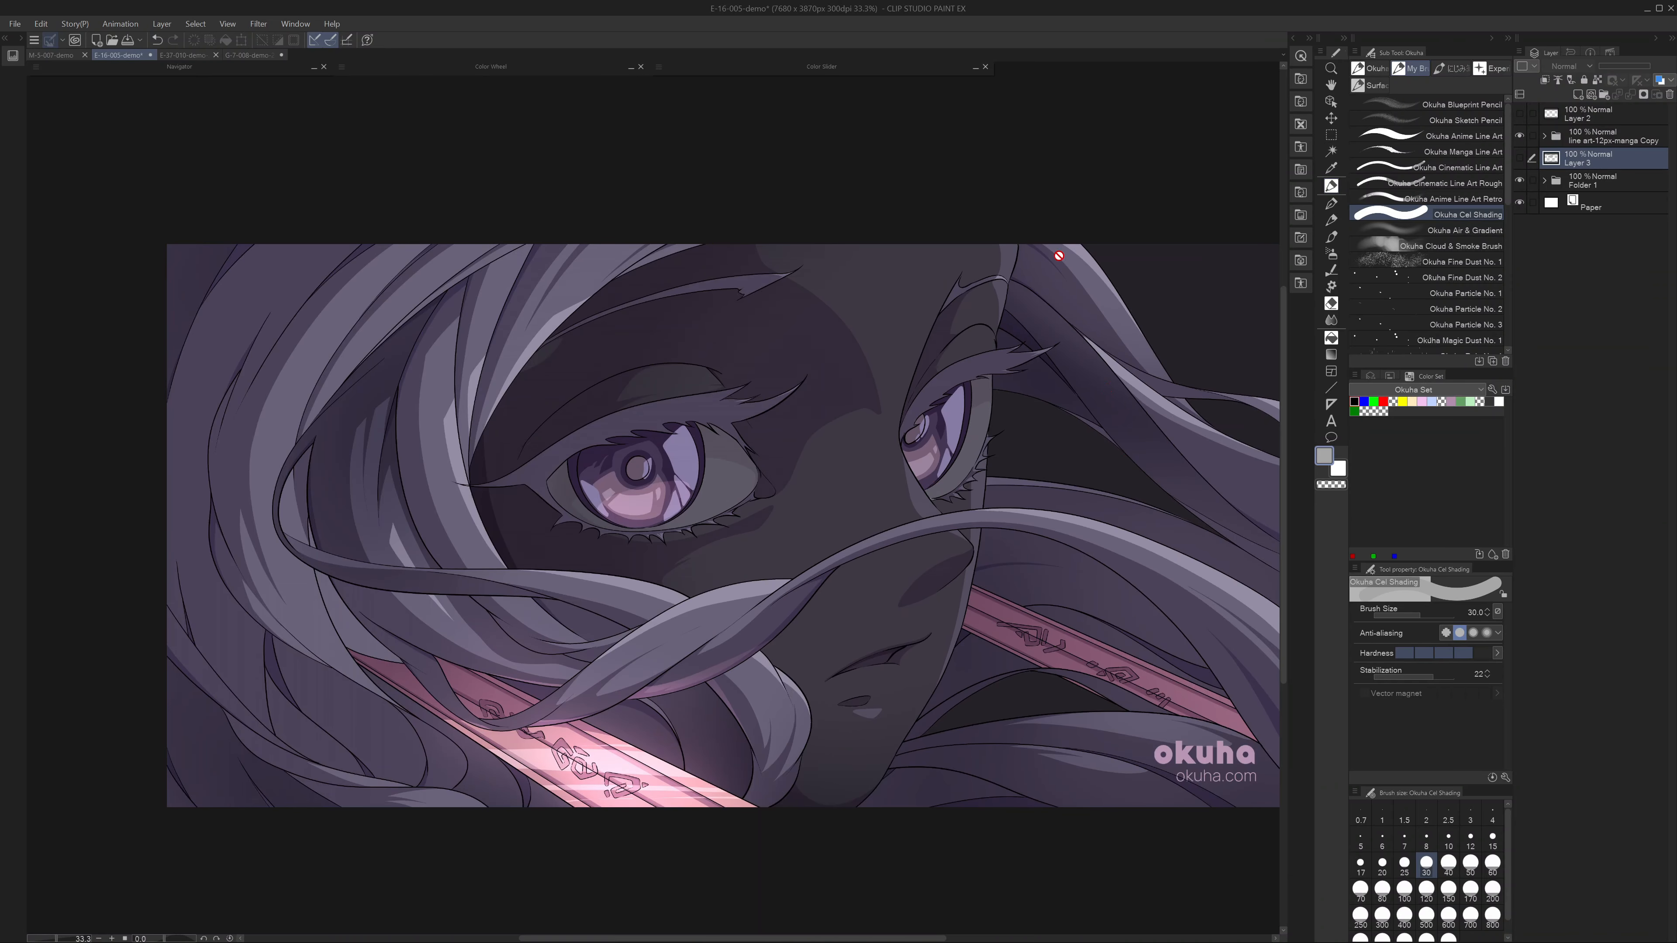
pyautogui.click(1578, 94)
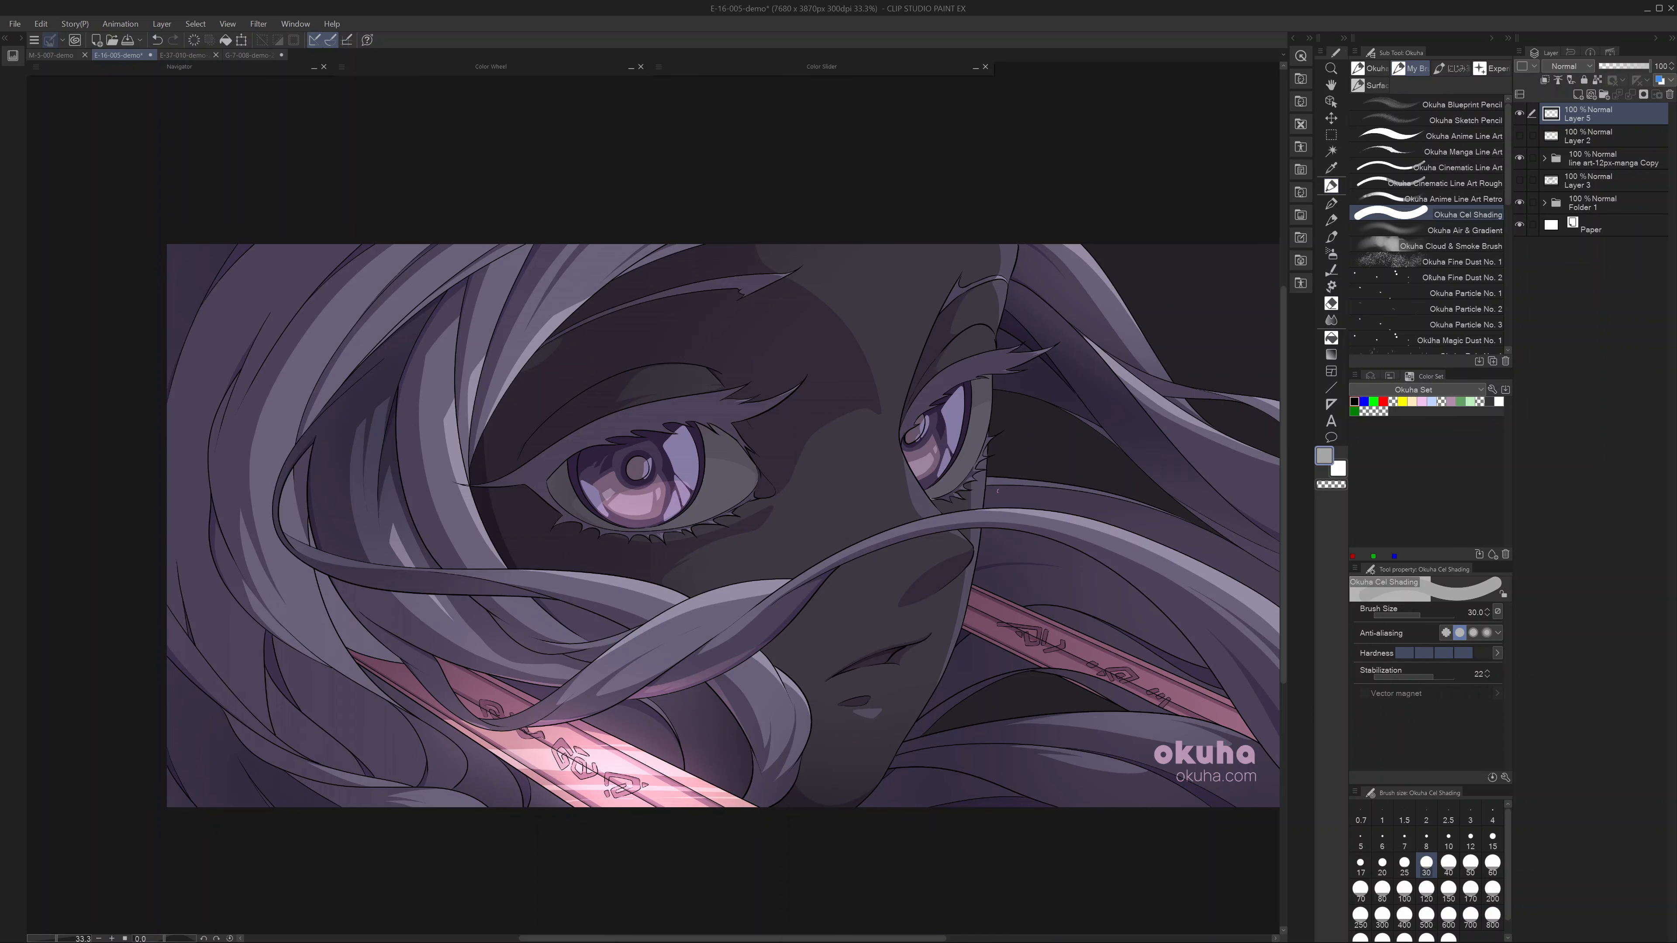
pyautogui.scroll(1, 988, 514)
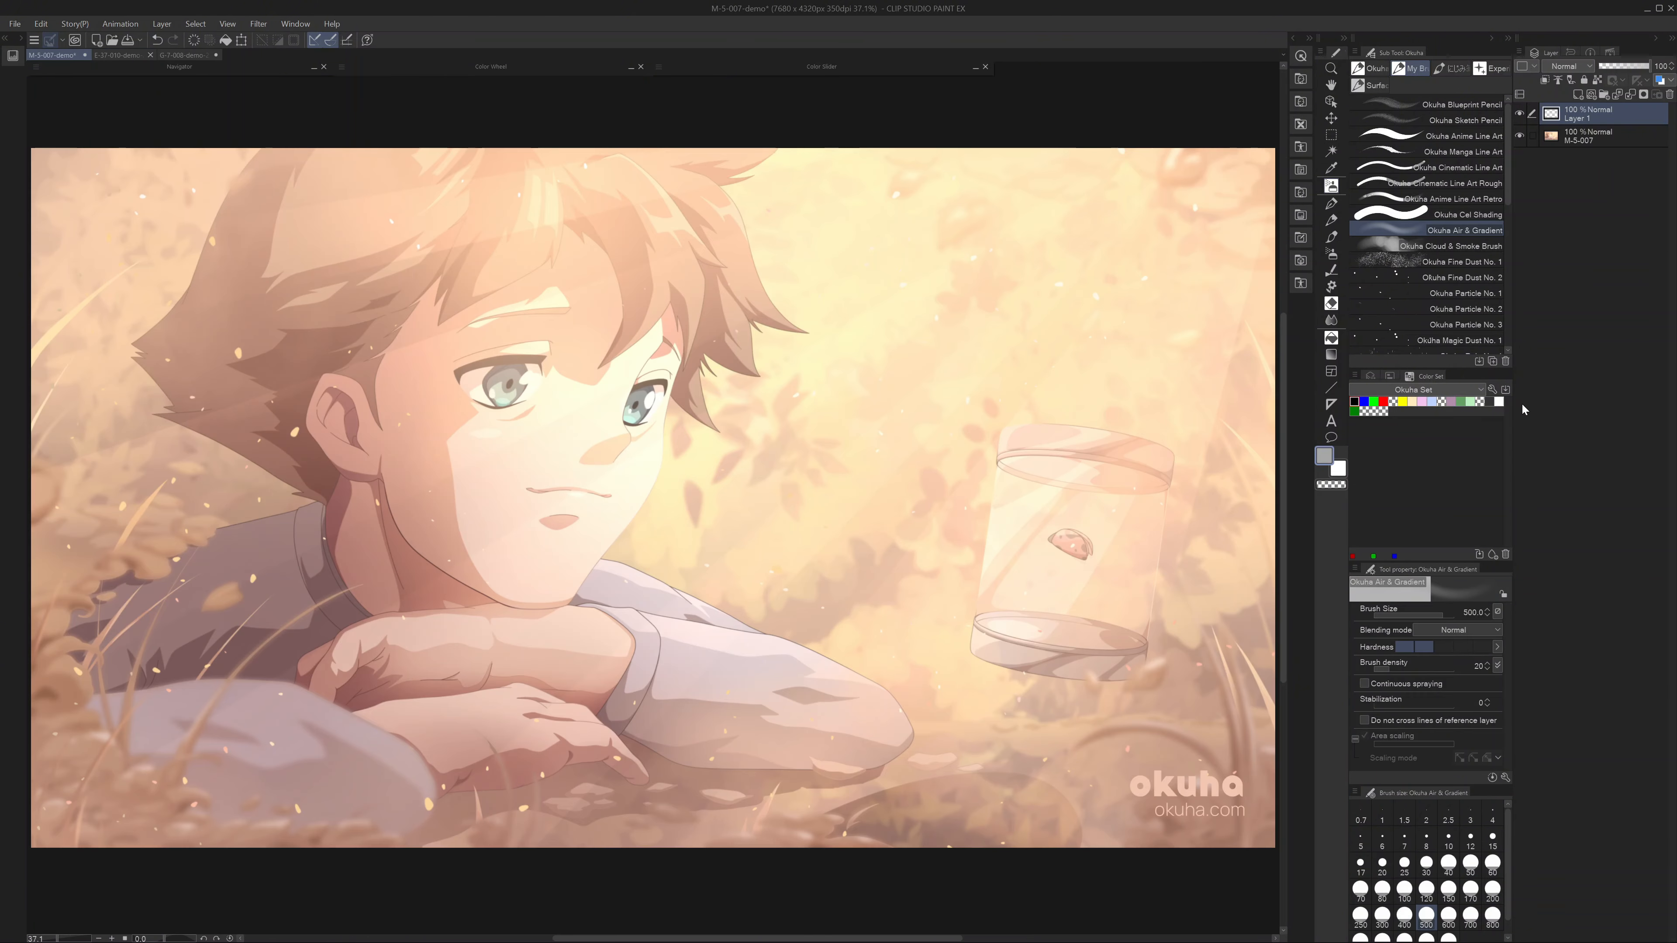
# - Pick a light mint green as the drawing colour for Okuha Air & Gradient in the M-5-007-demo document
pyautogui.scroll(-2, 1510, 188)
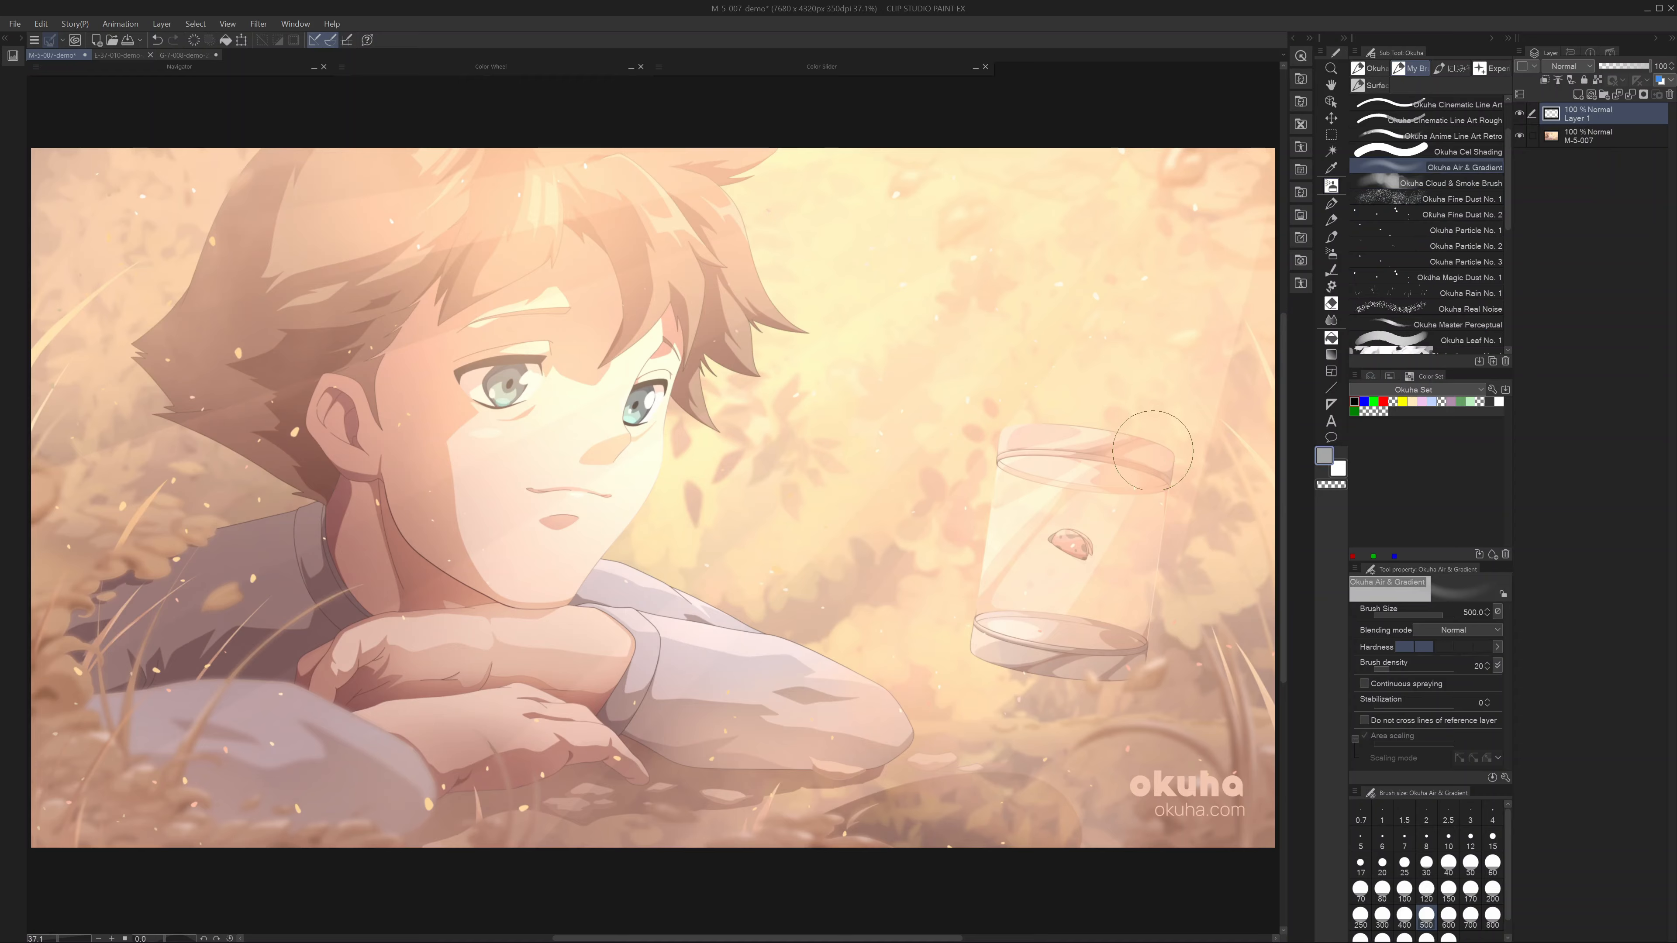
pyautogui.moveTo(1065, 454)
pyautogui.mouseDown()
pyautogui.moveTo(973, 496)
pyautogui.moveTo(1033, 499)
pyautogui.mouseUp()
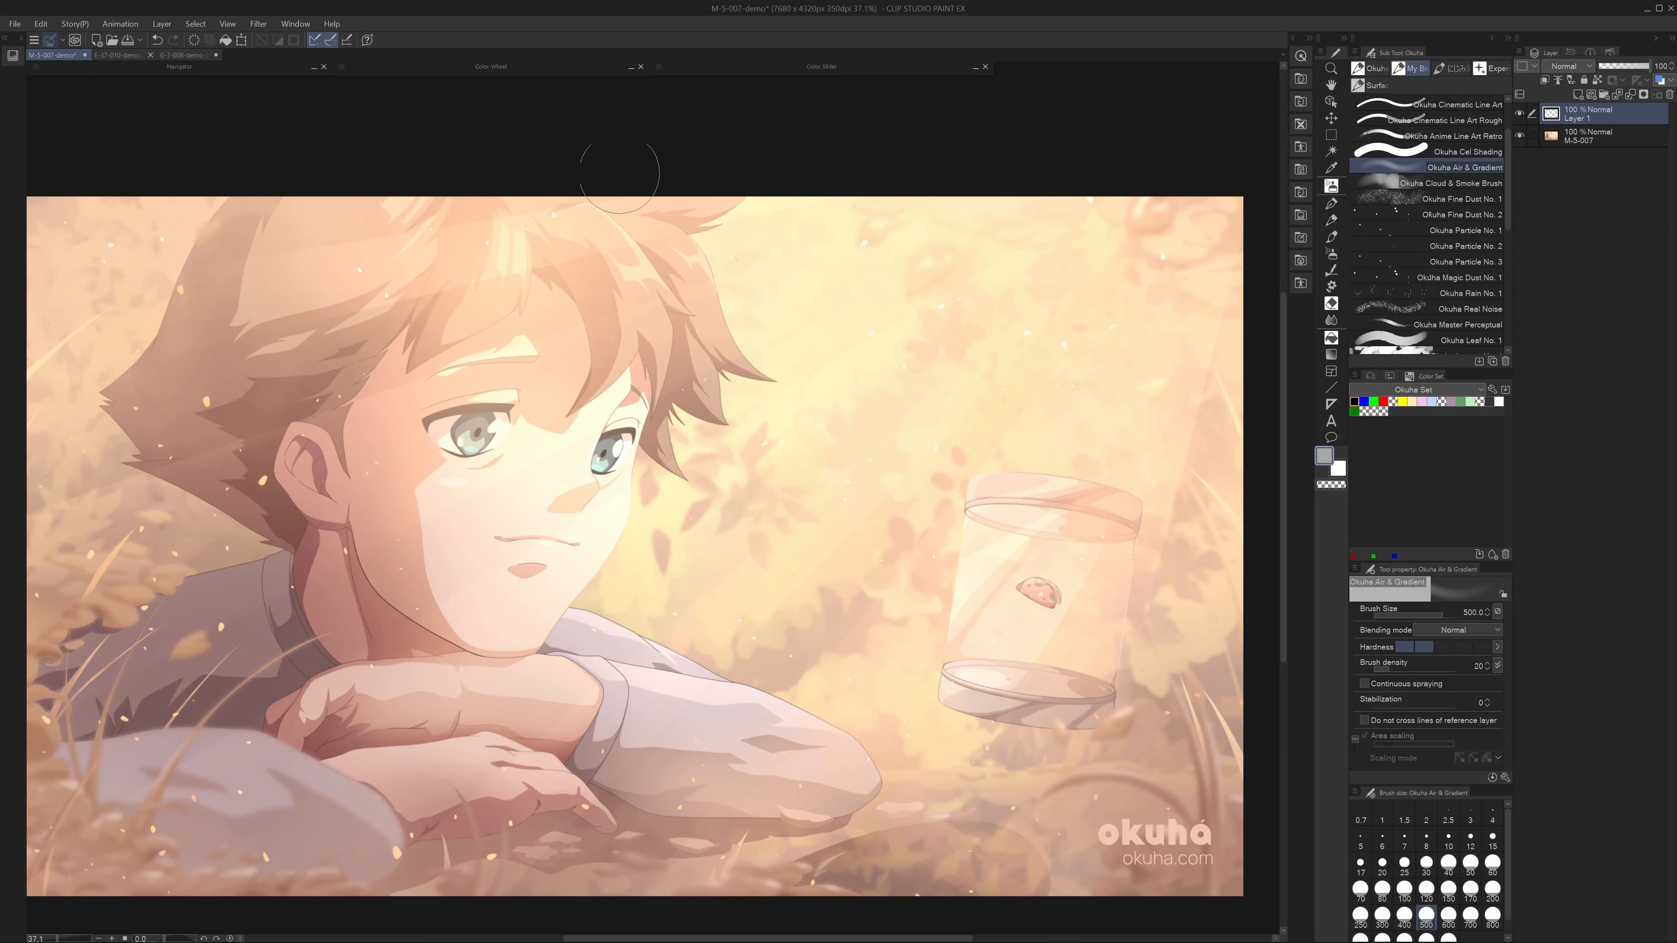
pyautogui.click(633, 71)
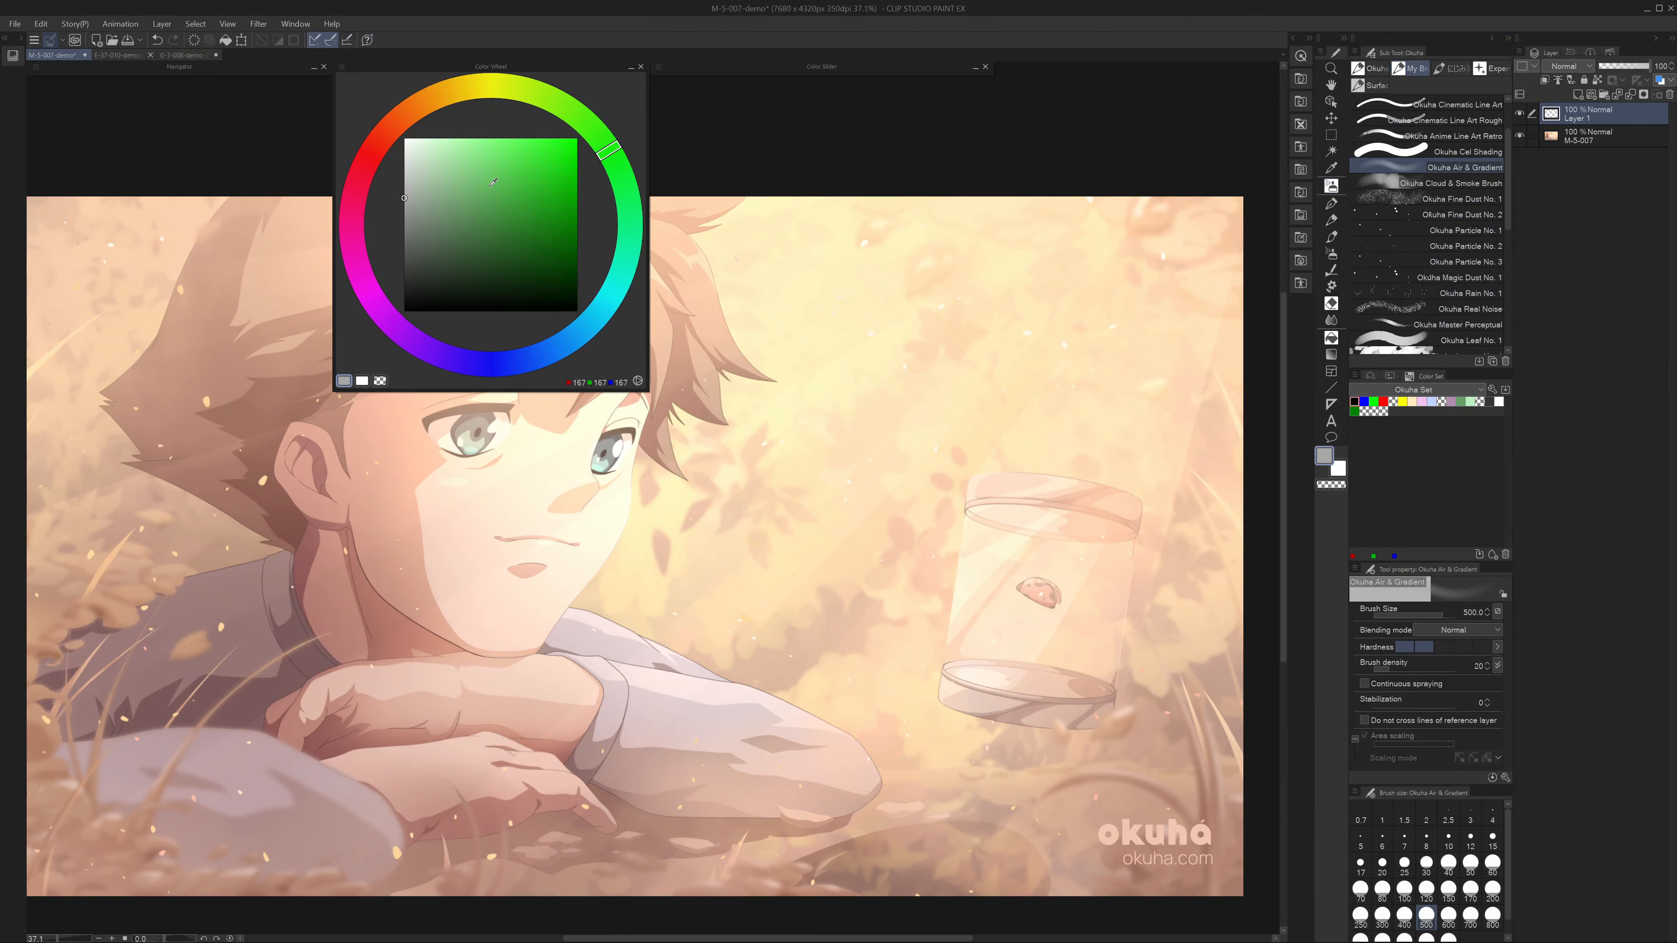
pyautogui.click(447, 137)
pyautogui.moveTo(485, 94); pyautogui.dragTo(429, 101)
pyautogui.moveTo(578, 135); pyautogui.dragTo(629, 213)
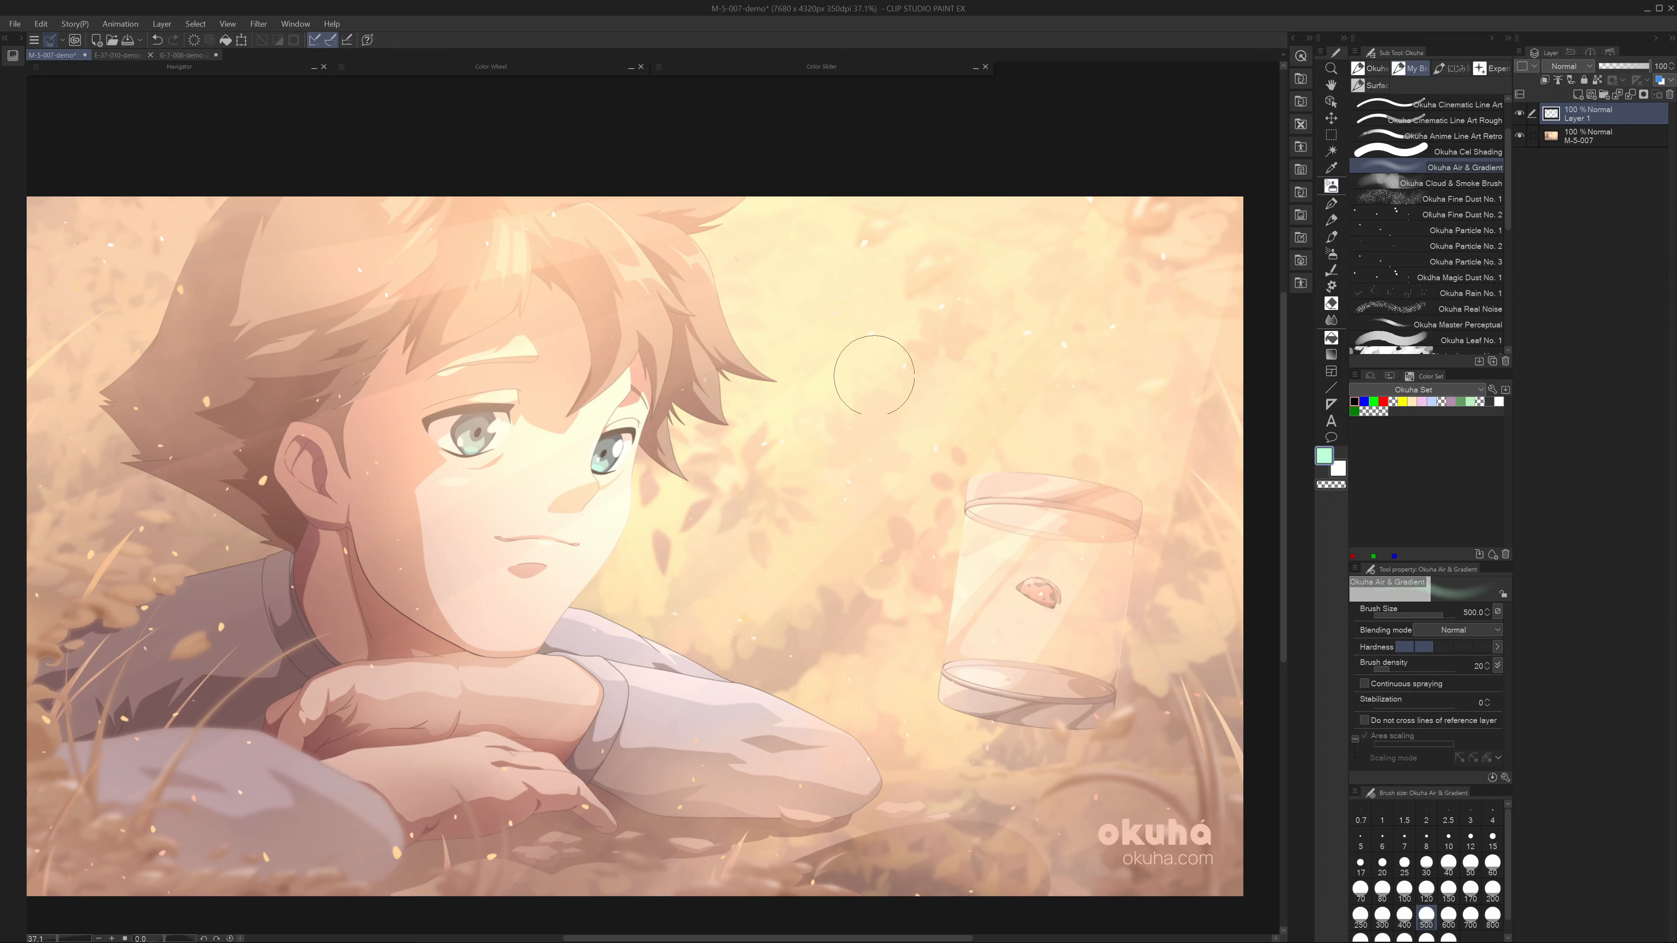
# - Set the Okuha Air & Gradient brush size to 2000
pyautogui.scroll(-1, 868, 366)
pyautogui.press(']')
pyautogui.press(']')
pyautogui.press(']')
pyautogui.press(']')
pyautogui.press(']')
pyautogui.press(']')
pyautogui.press(']')
pyautogui.press(']')
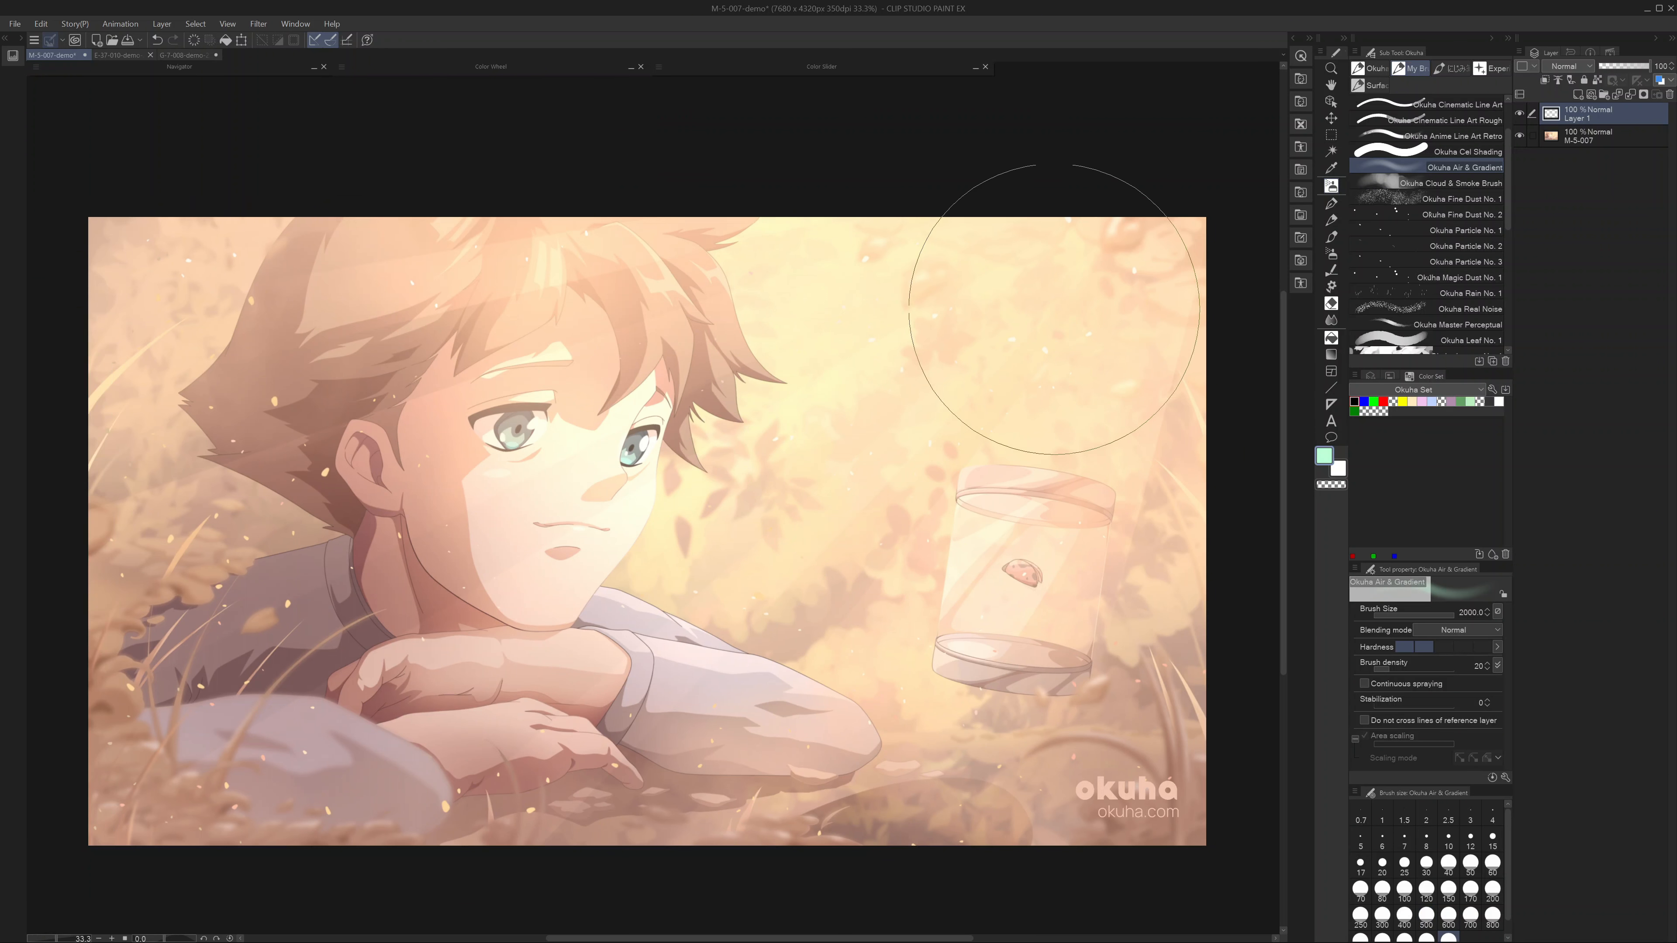
# - Try a soft mint green spray on the boy's chin with Okuha Air & Gradient at brush size 200
pyautogui.press('[')
pyautogui.press('[')
pyautogui.press('[')
pyautogui.press('[')
pyautogui.press('[')
pyautogui.press('[')
pyautogui.press('[')
pyautogui.press('[')
pyautogui.press('[')
pyautogui.press('[')
pyautogui.press('[')
pyautogui.press('[')
pyautogui.scroll(1, 588, 549)
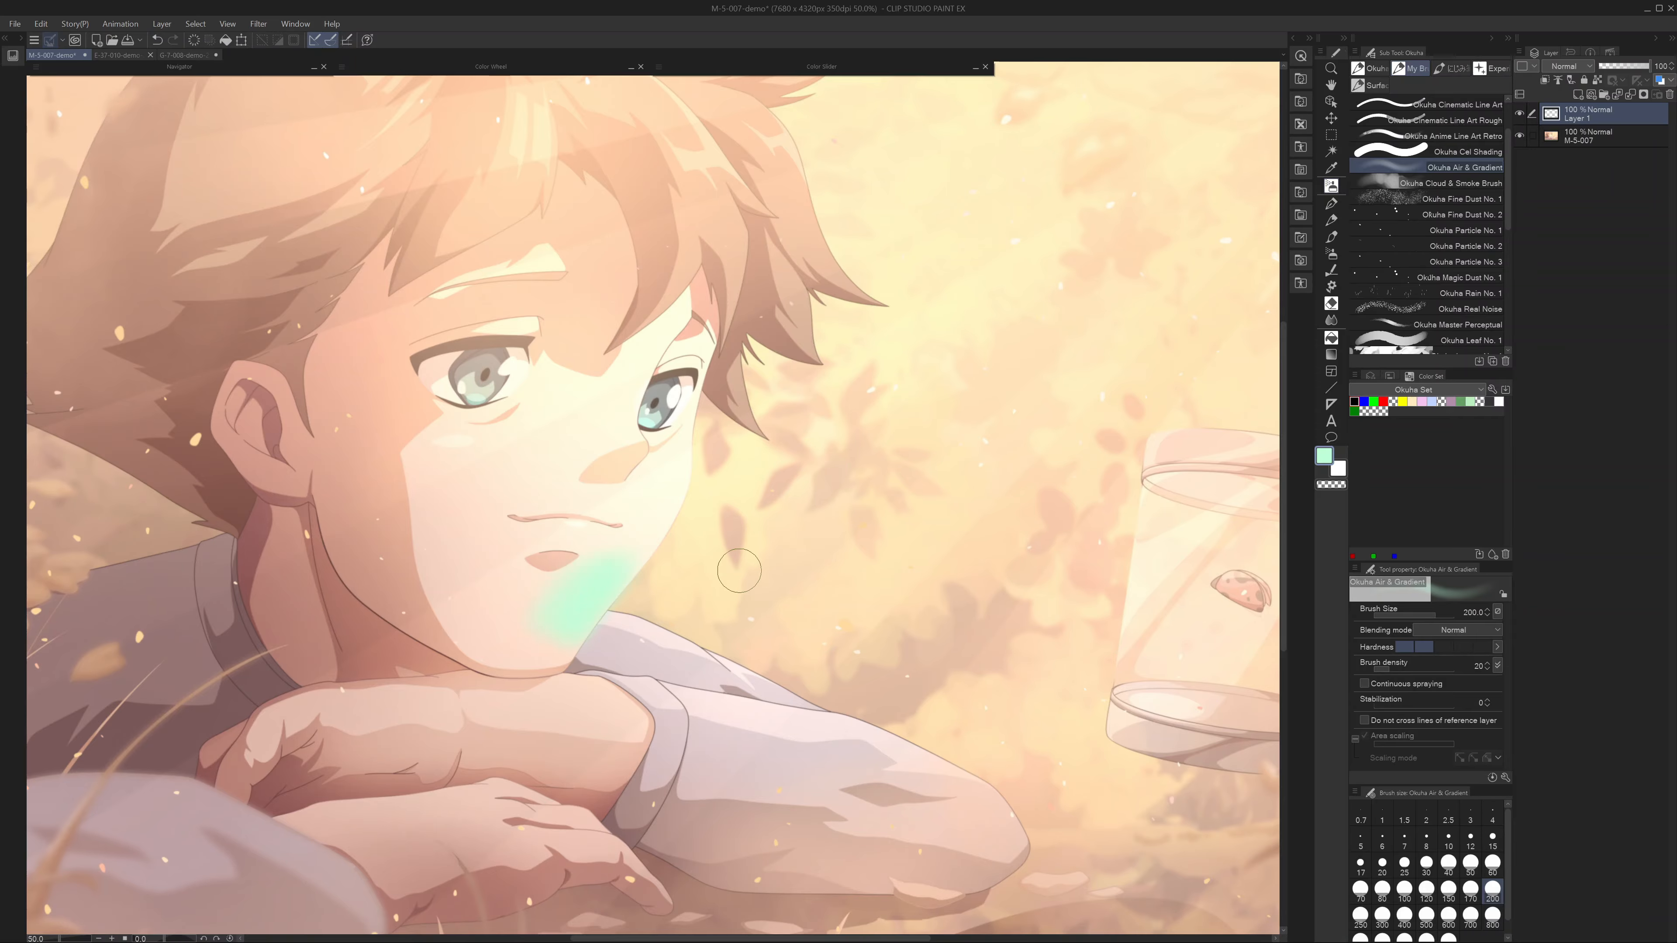
pyautogui.scroll(-1, 739, 571)
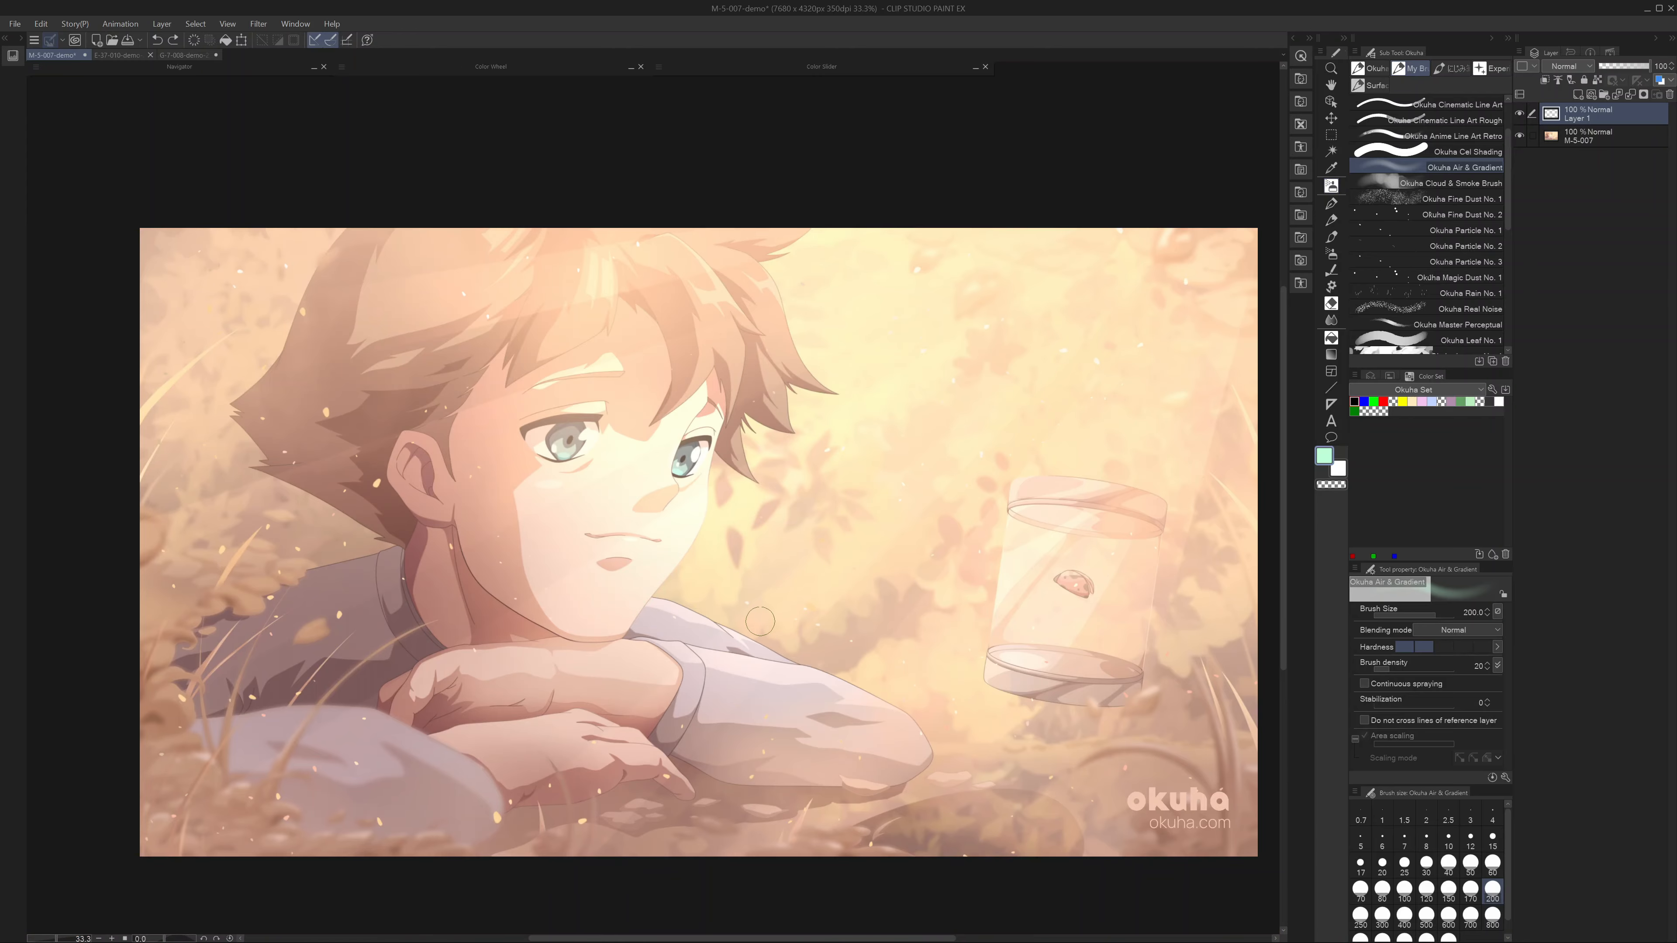
# - Try a wide mint green gradient over the boy's lower face at brush size 2000 and undo it
pyautogui.press(']')
pyautogui.press(']')
pyautogui.press(']')
pyautogui.press(']')
pyautogui.press(']')
pyautogui.press(']')
pyautogui.press(']')
pyautogui.press(']')
pyautogui.press(']')
pyautogui.press(']')
pyautogui.press(']')
pyautogui.press(']')
pyautogui.moveTo(674, 561)
pyautogui.mouseDown()
pyautogui.moveTo(627, 528)
pyautogui.moveTo(633, 562)
pyautogui.mouseUp()
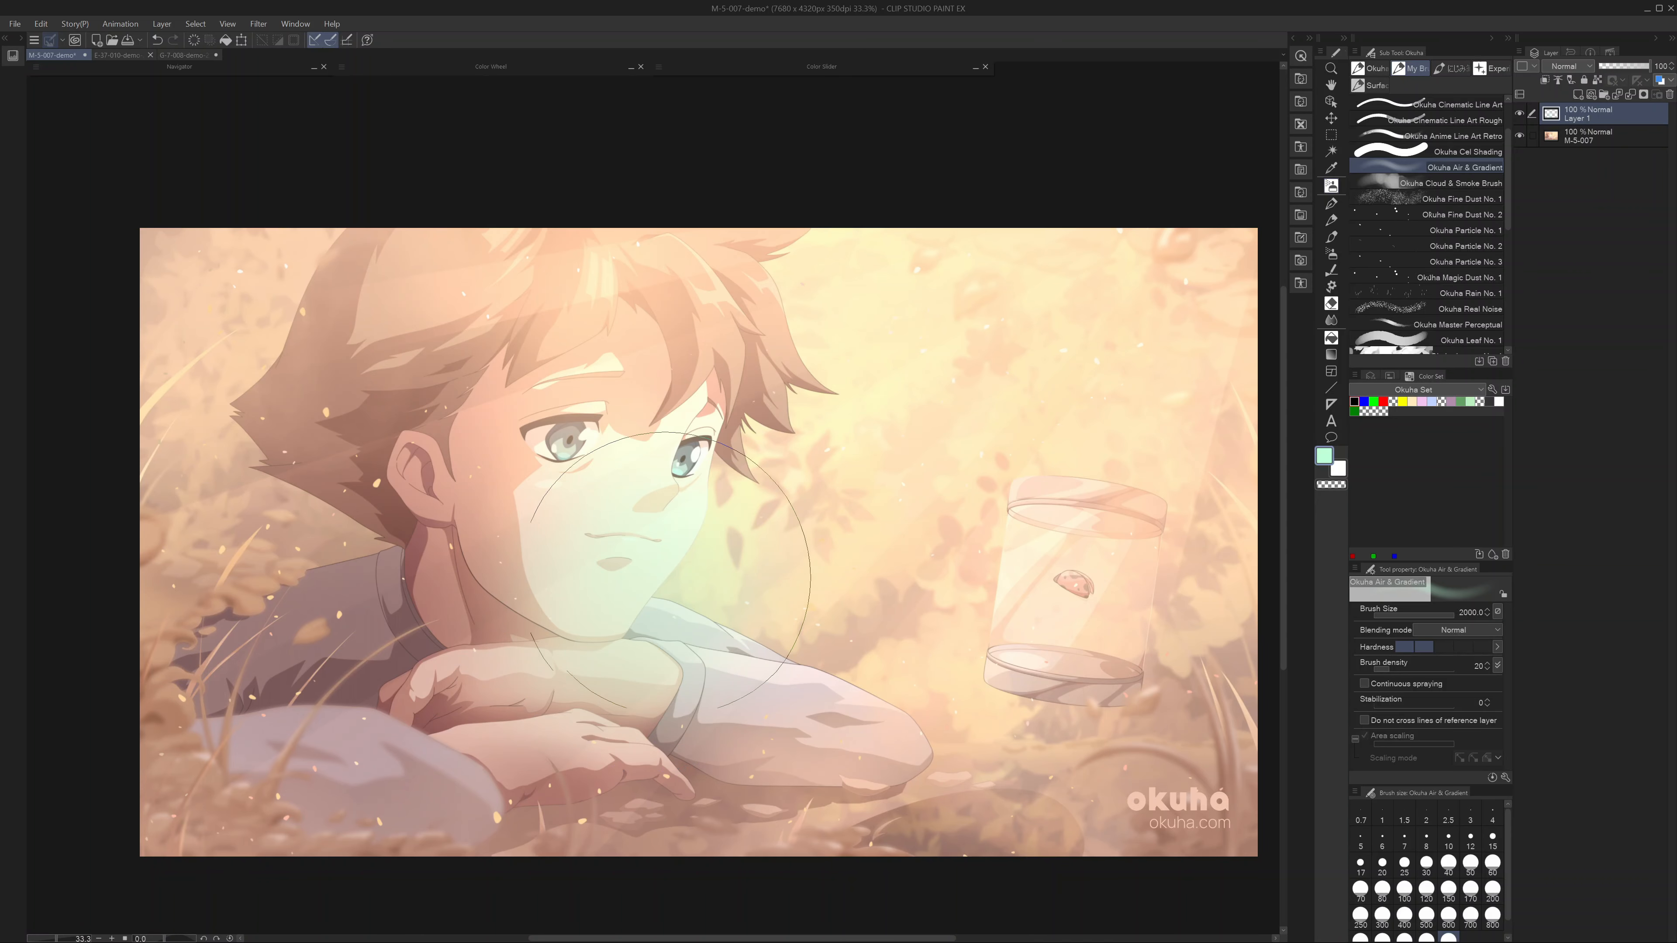
pyautogui.hotkey('ctrl', 'z')
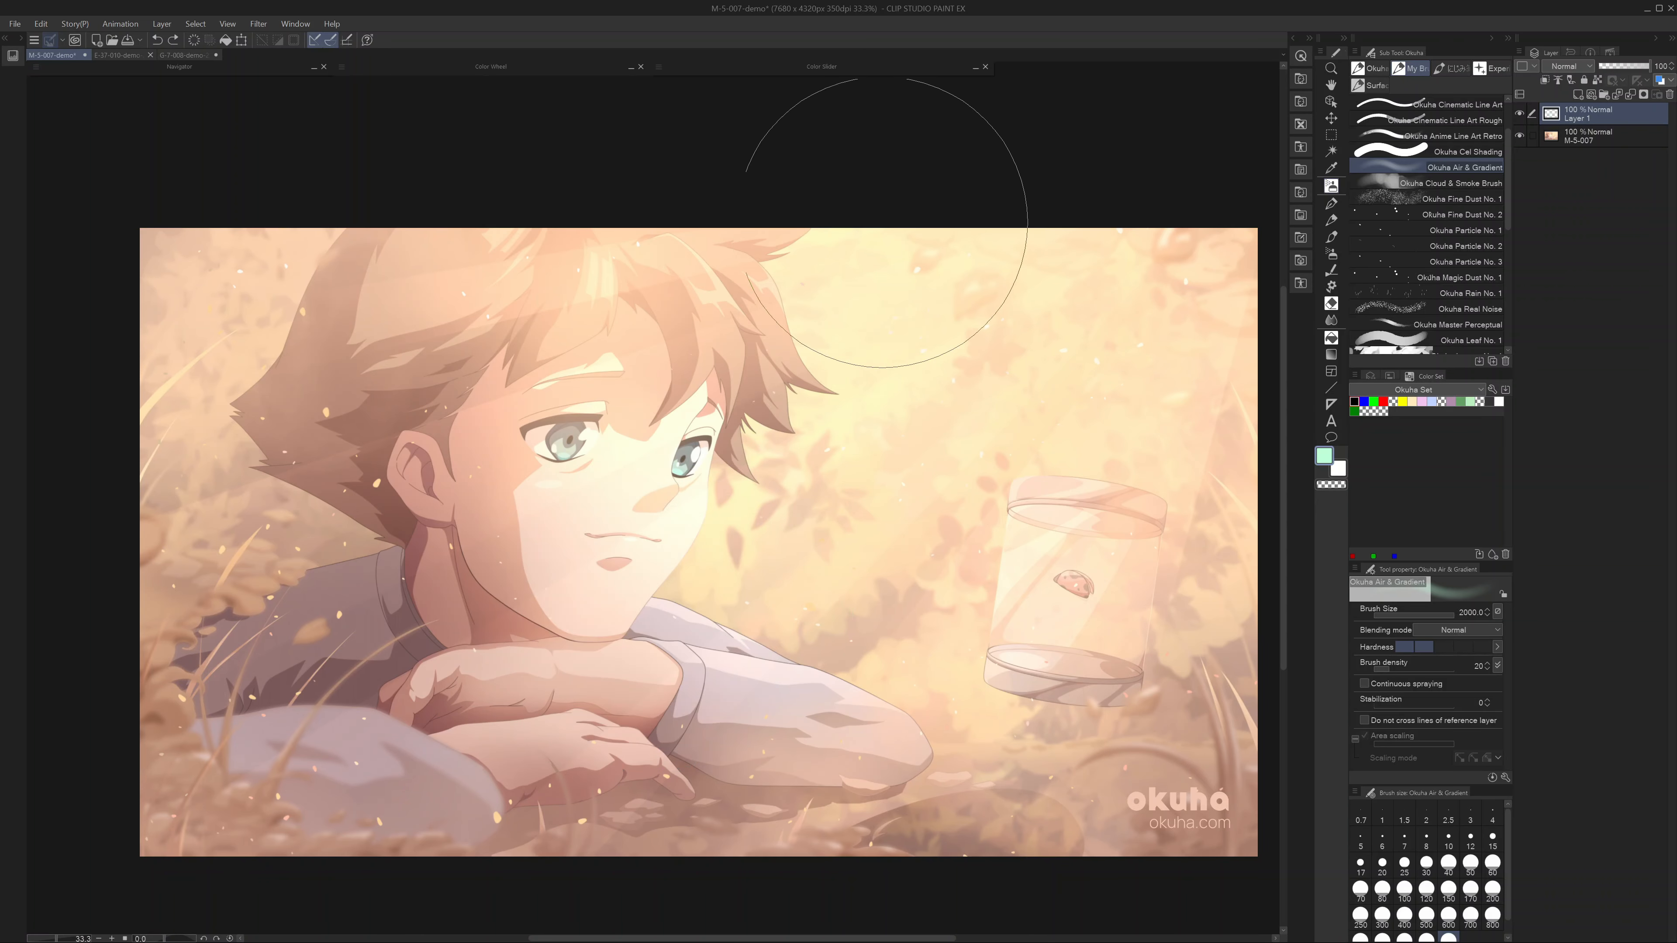
# - Set Layer 1 to Add (Glow), try a wide mint green glow over the boy's hair, and undo it
pyautogui.click(1567, 66)
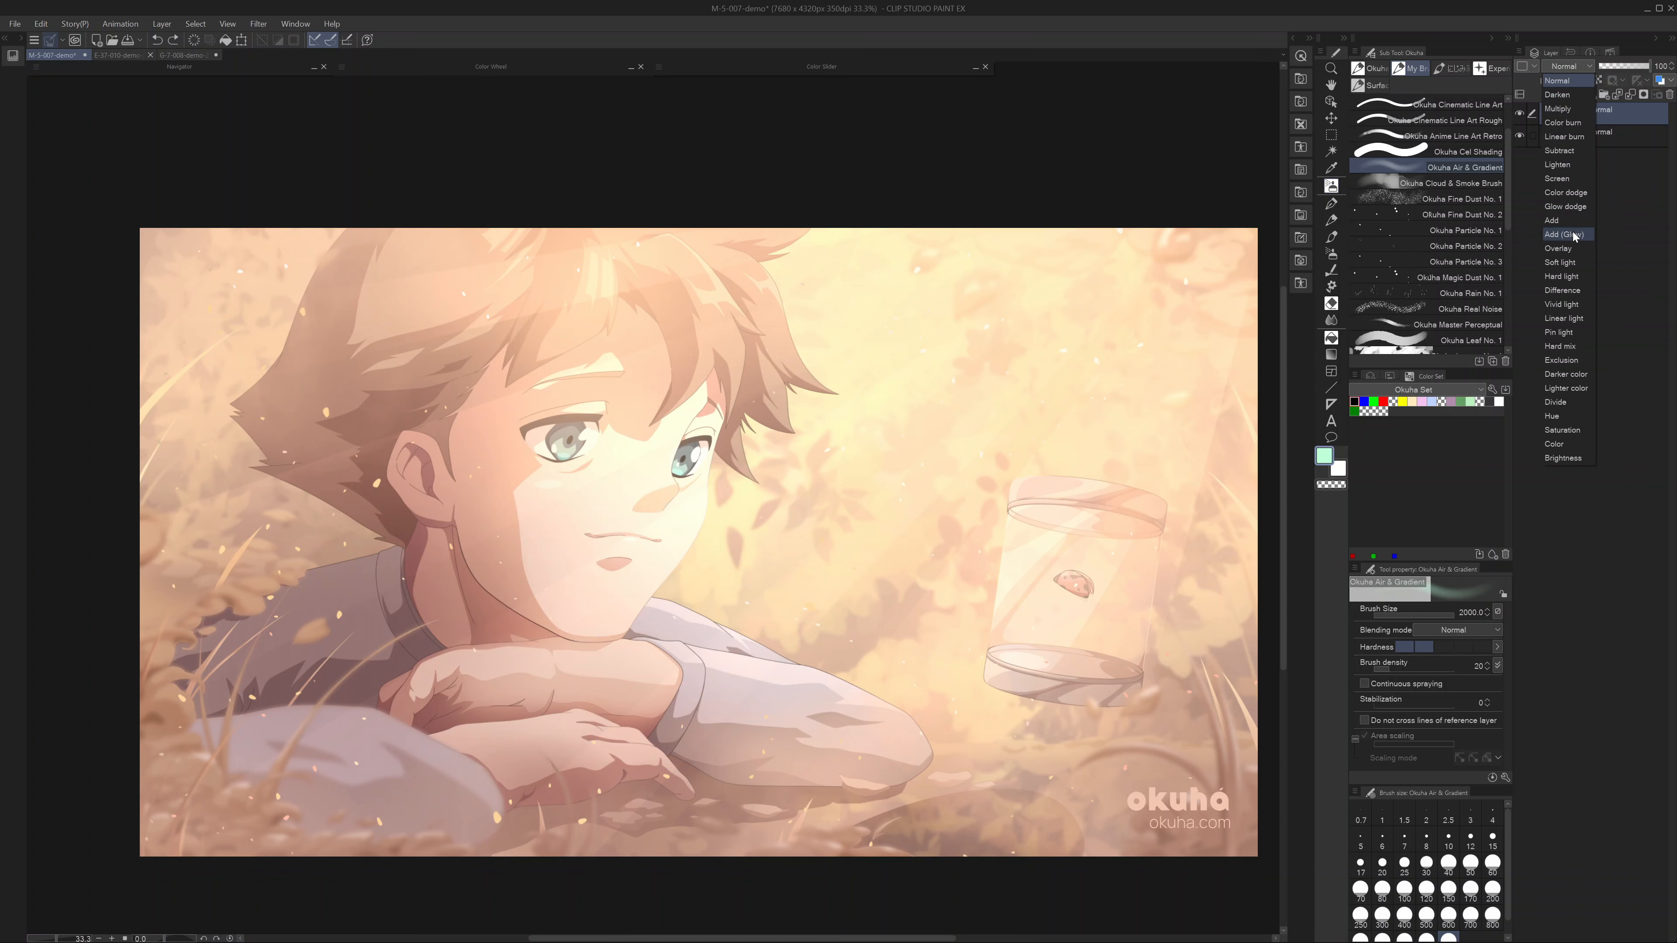
pyautogui.click(1563, 235)
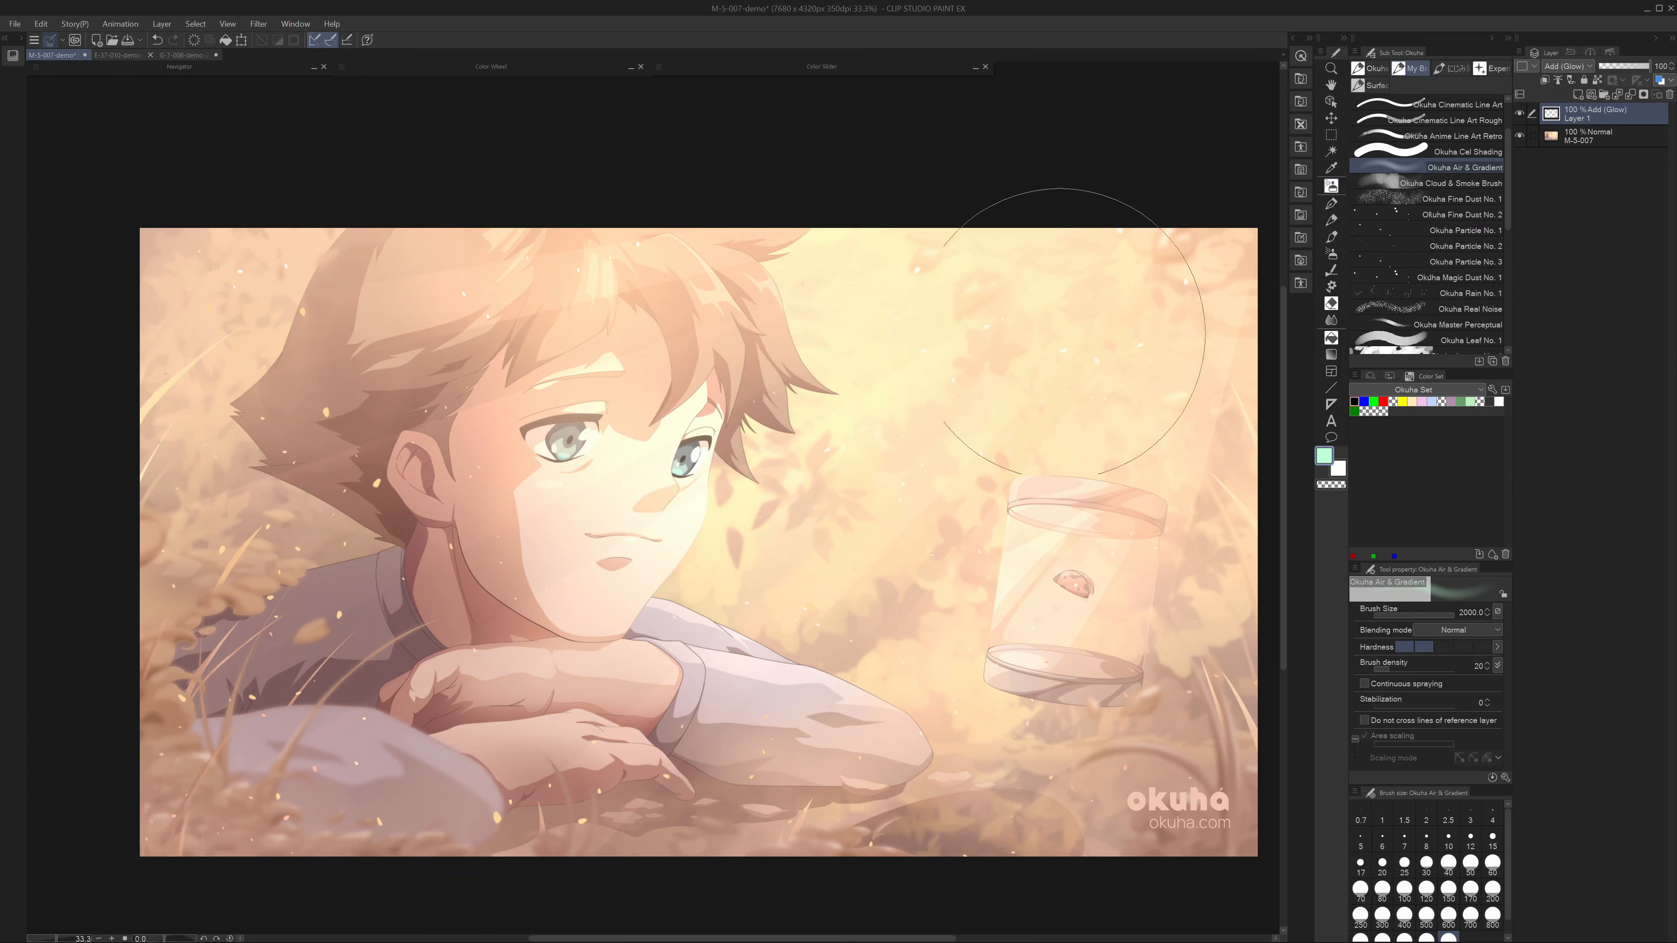
pyautogui.moveTo(563, 195)
pyautogui.mouseDown()
pyautogui.moveTo(338, 412)
pyautogui.moveTo(631, 253)
pyautogui.moveTo(642, 297)
pyautogui.moveTo(913, 239)
pyautogui.mouseUp()
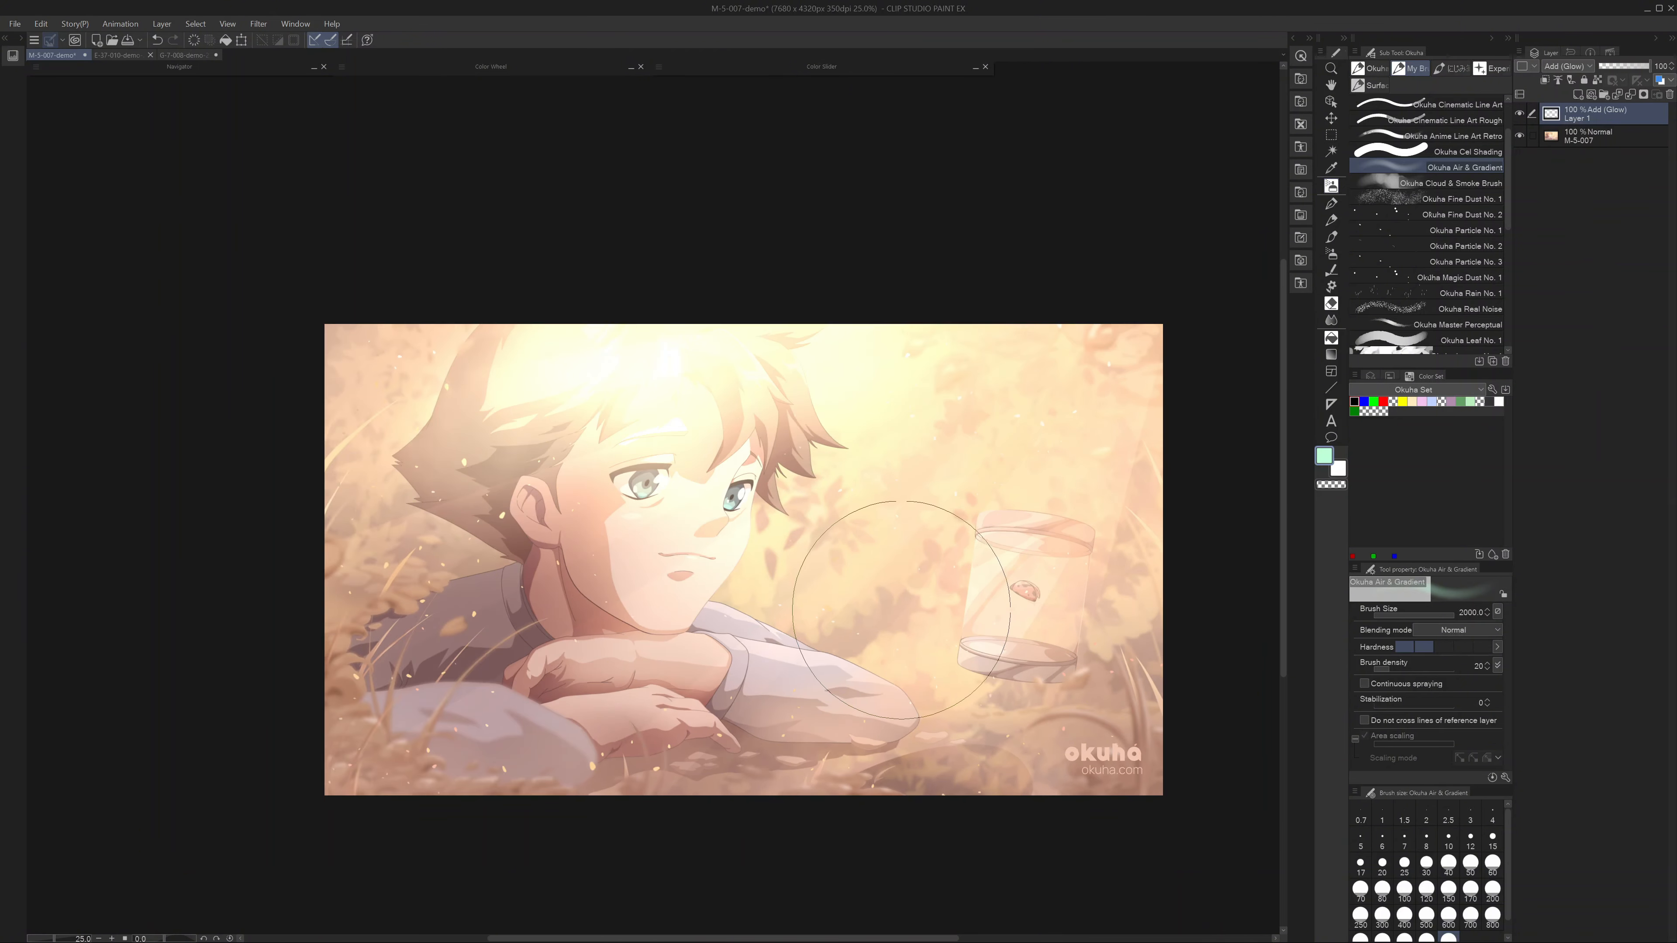
pyautogui.hotkey('ctrl', 'z')
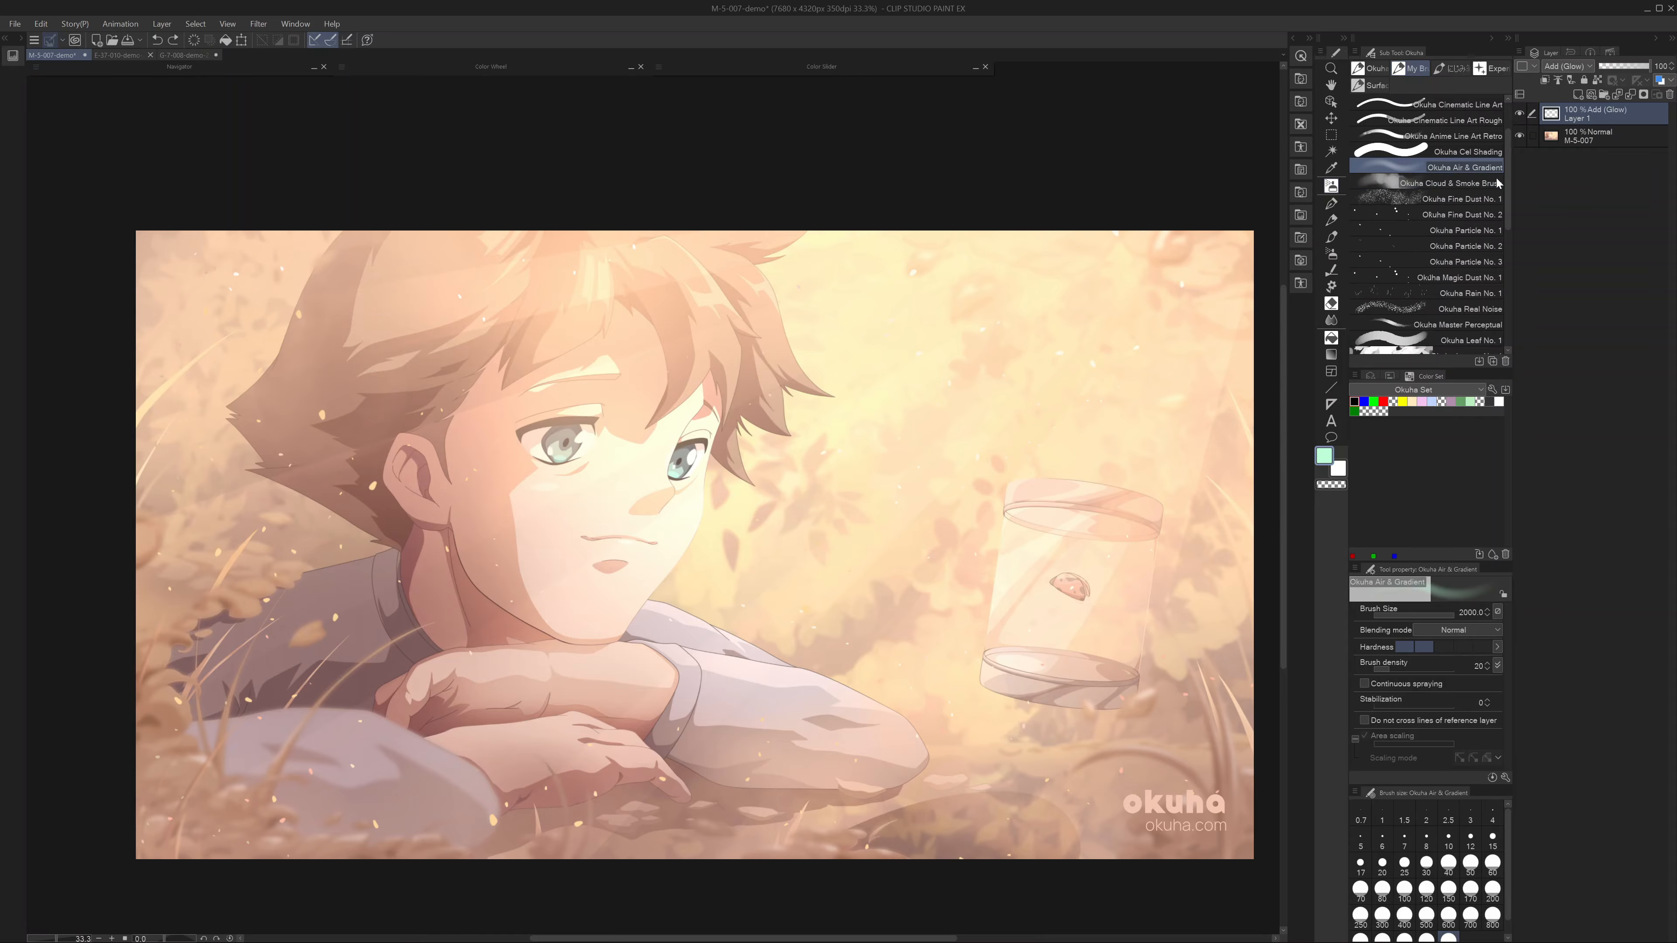
# - Switch to Okuha Cloud & Smoke Brush and pick a muted purple as the drawing colour
pyautogui.click(1456, 187)
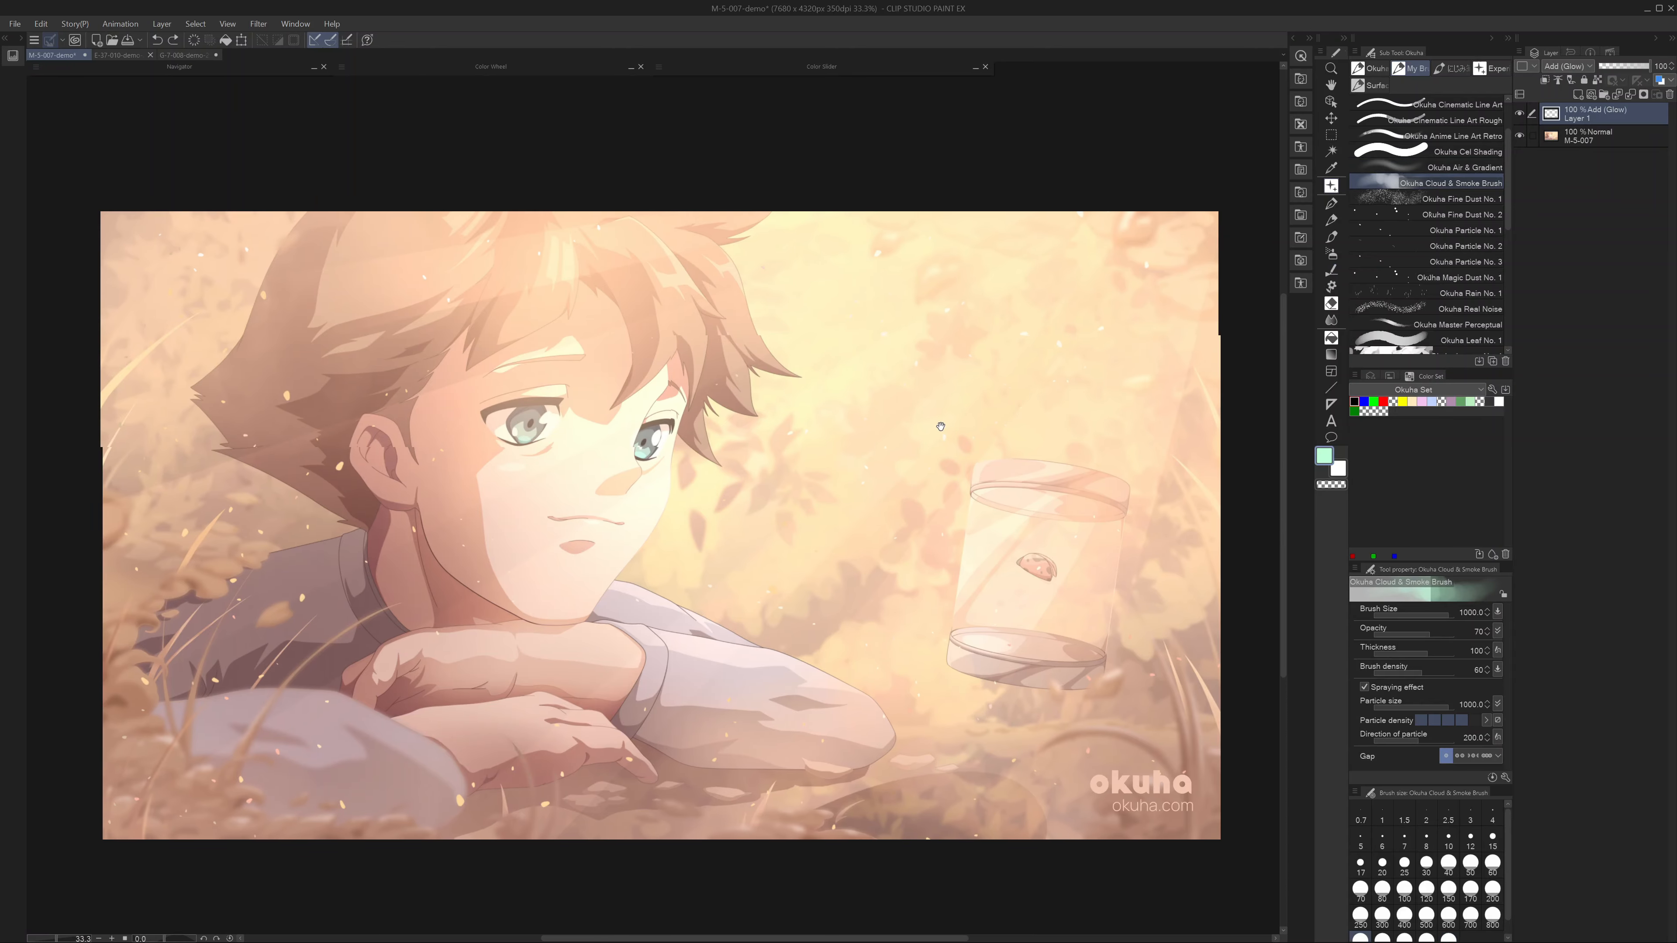
pyautogui.click(628, 69)
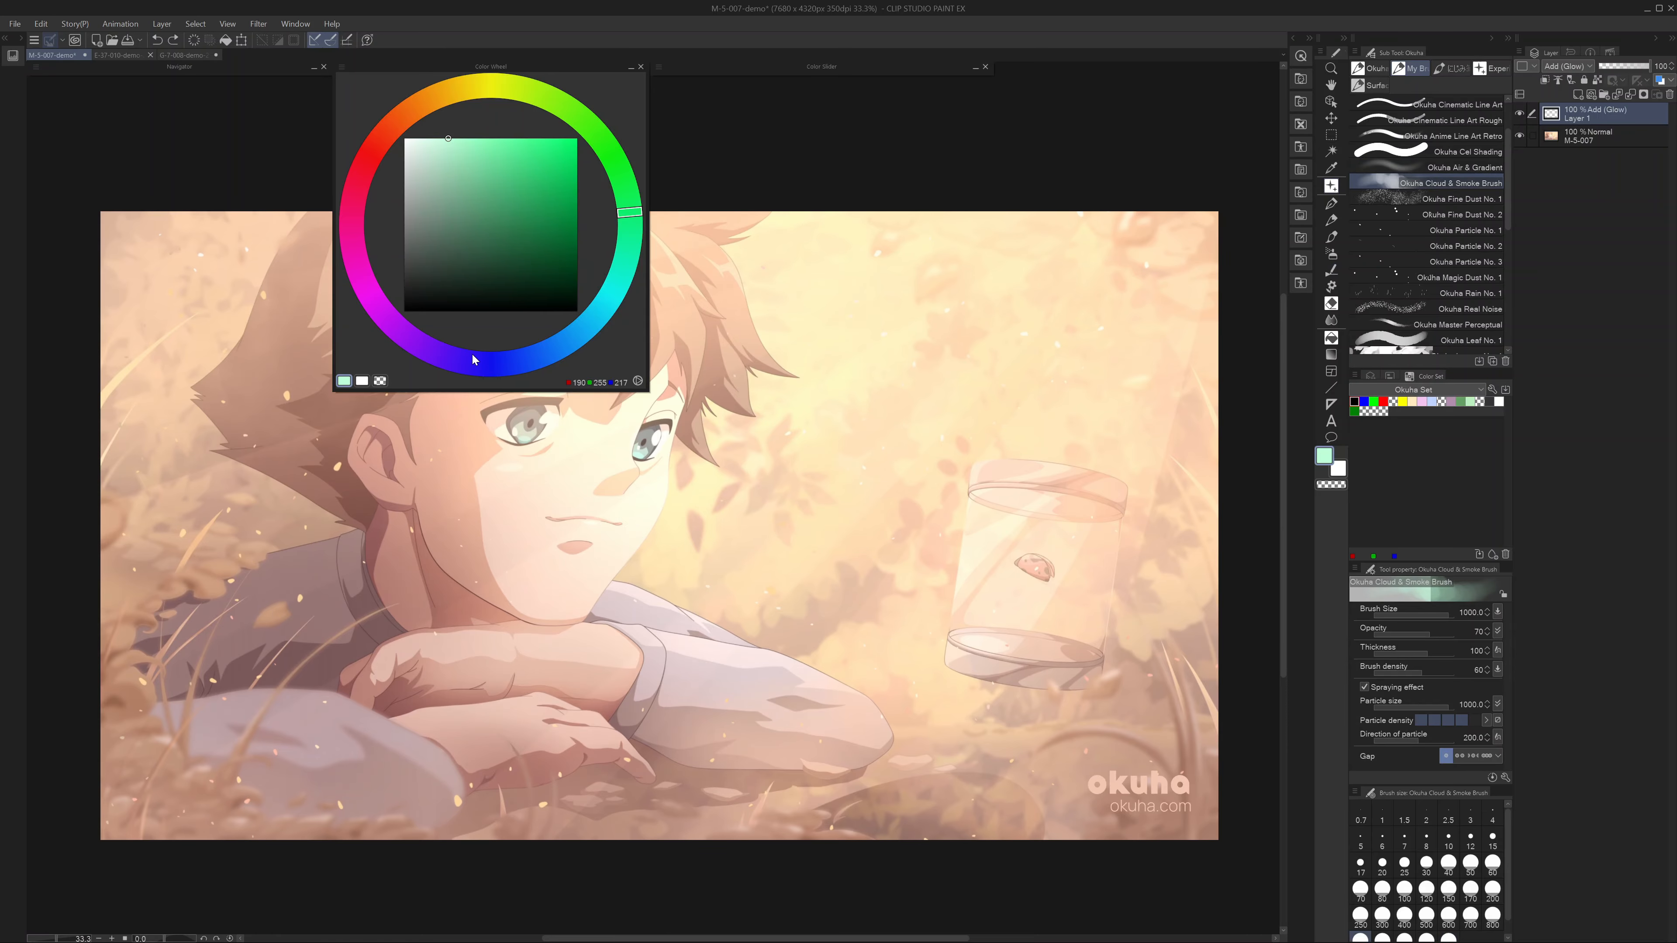
pyautogui.click(443, 357)
pyautogui.click(462, 168)
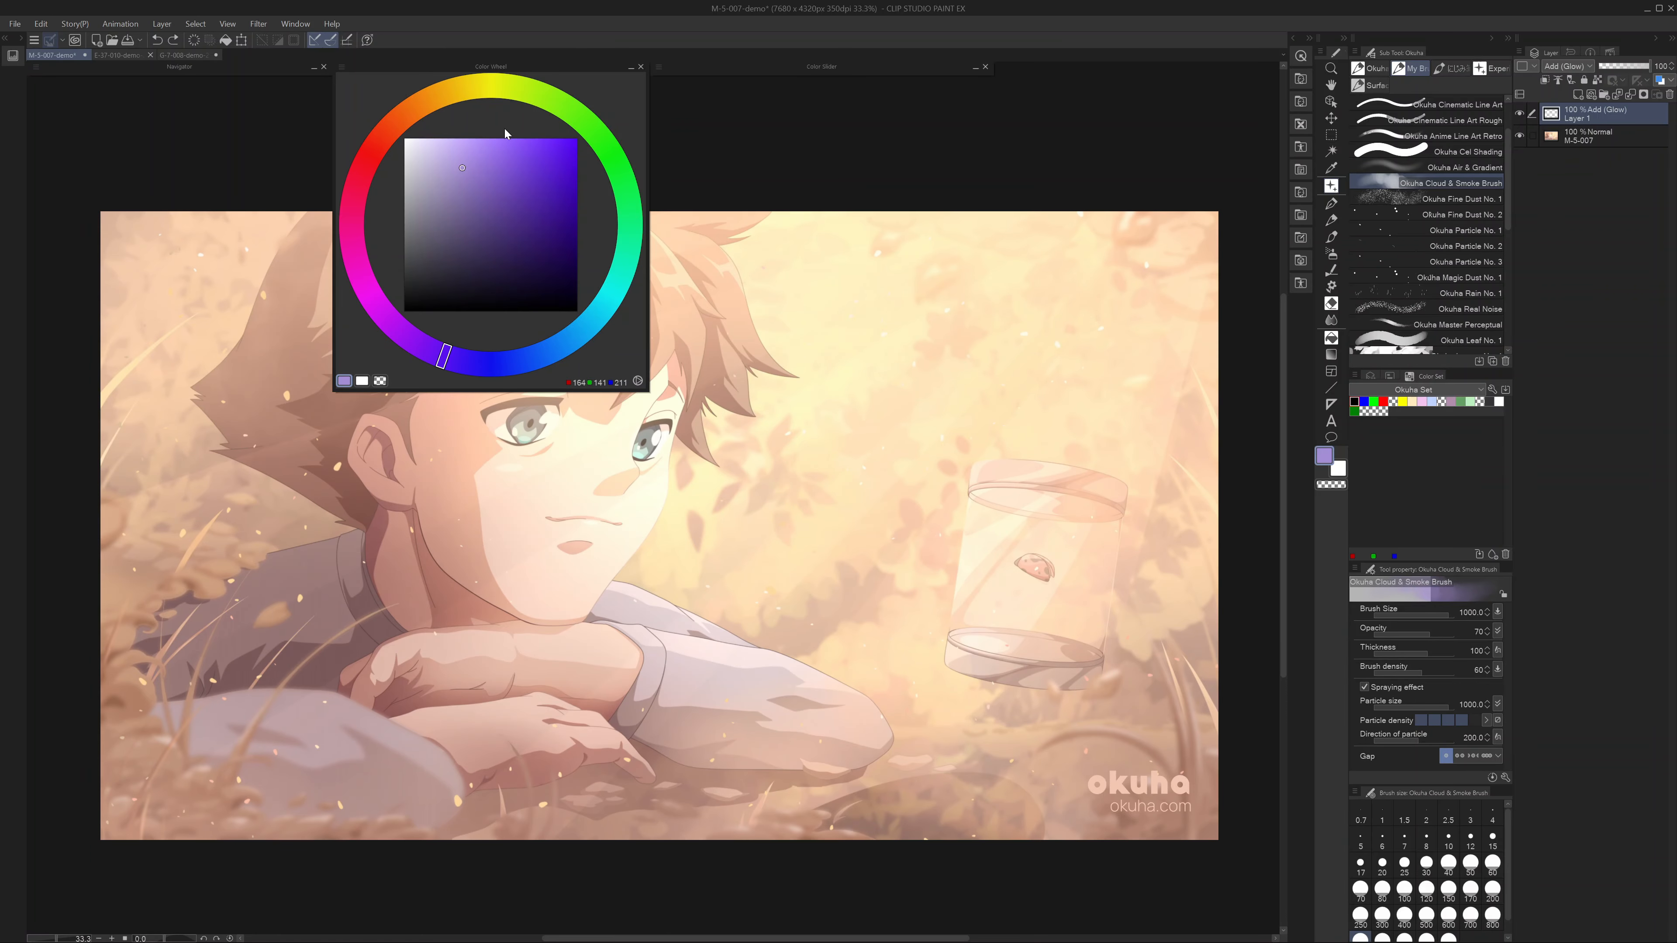
pyautogui.click(630, 68)
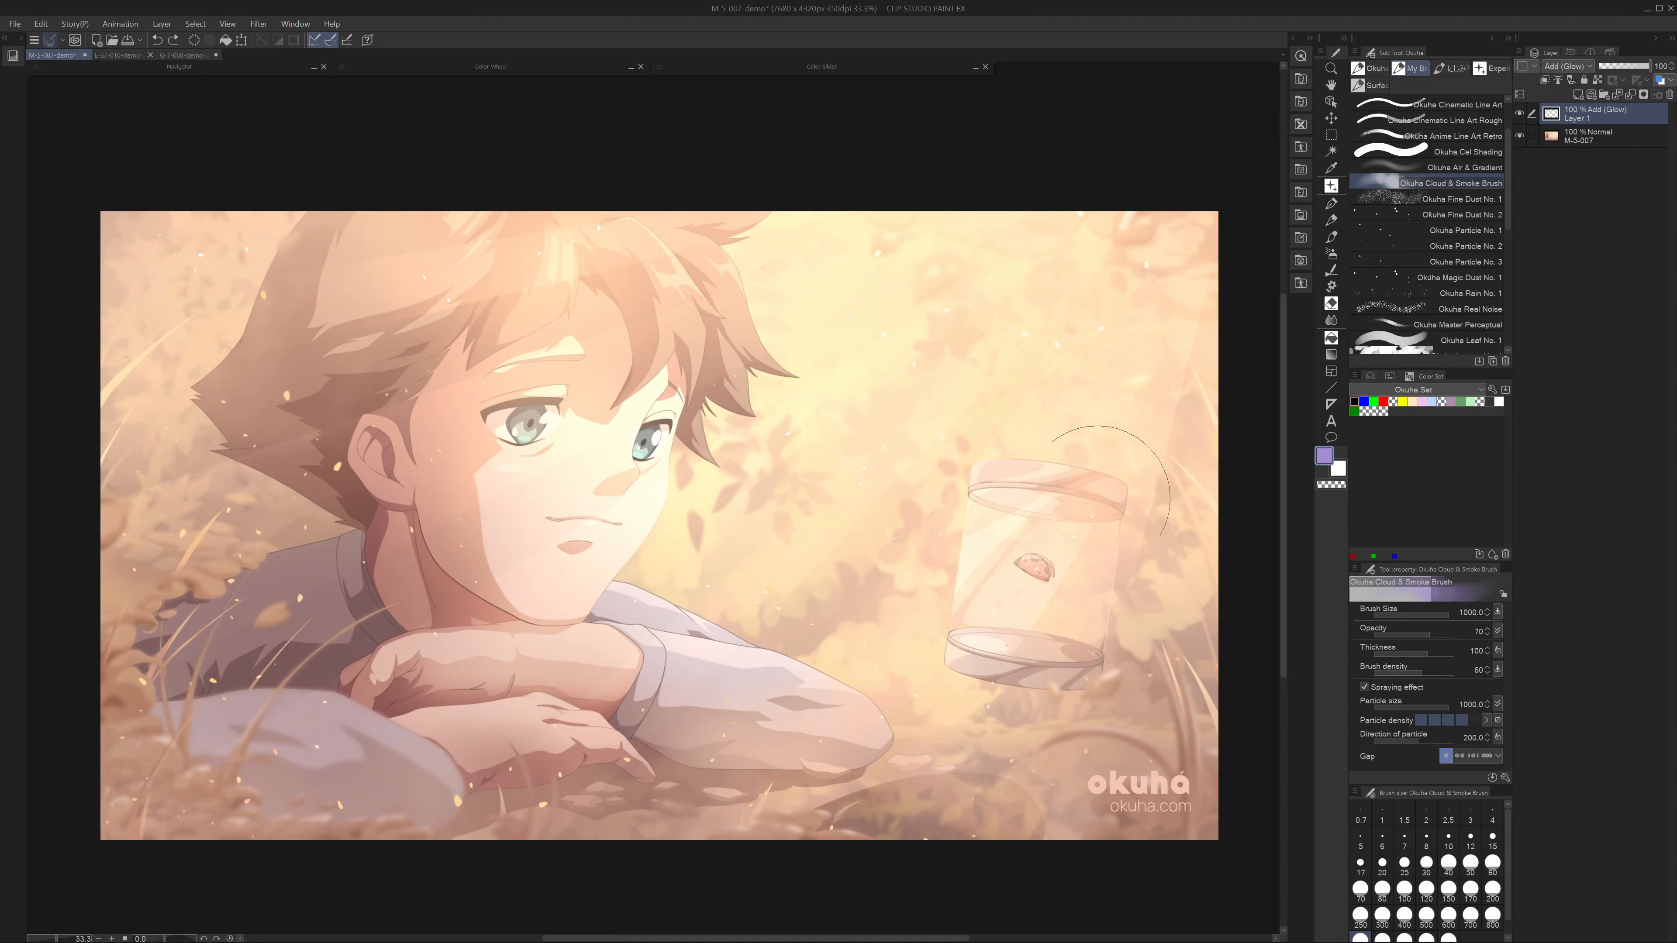
# - Set the Cloud & Smoke brush size to 1500 and the drawing colour to black
pyautogui.press(']')
pyautogui.press(']')
pyautogui.moveTo(613, 87)
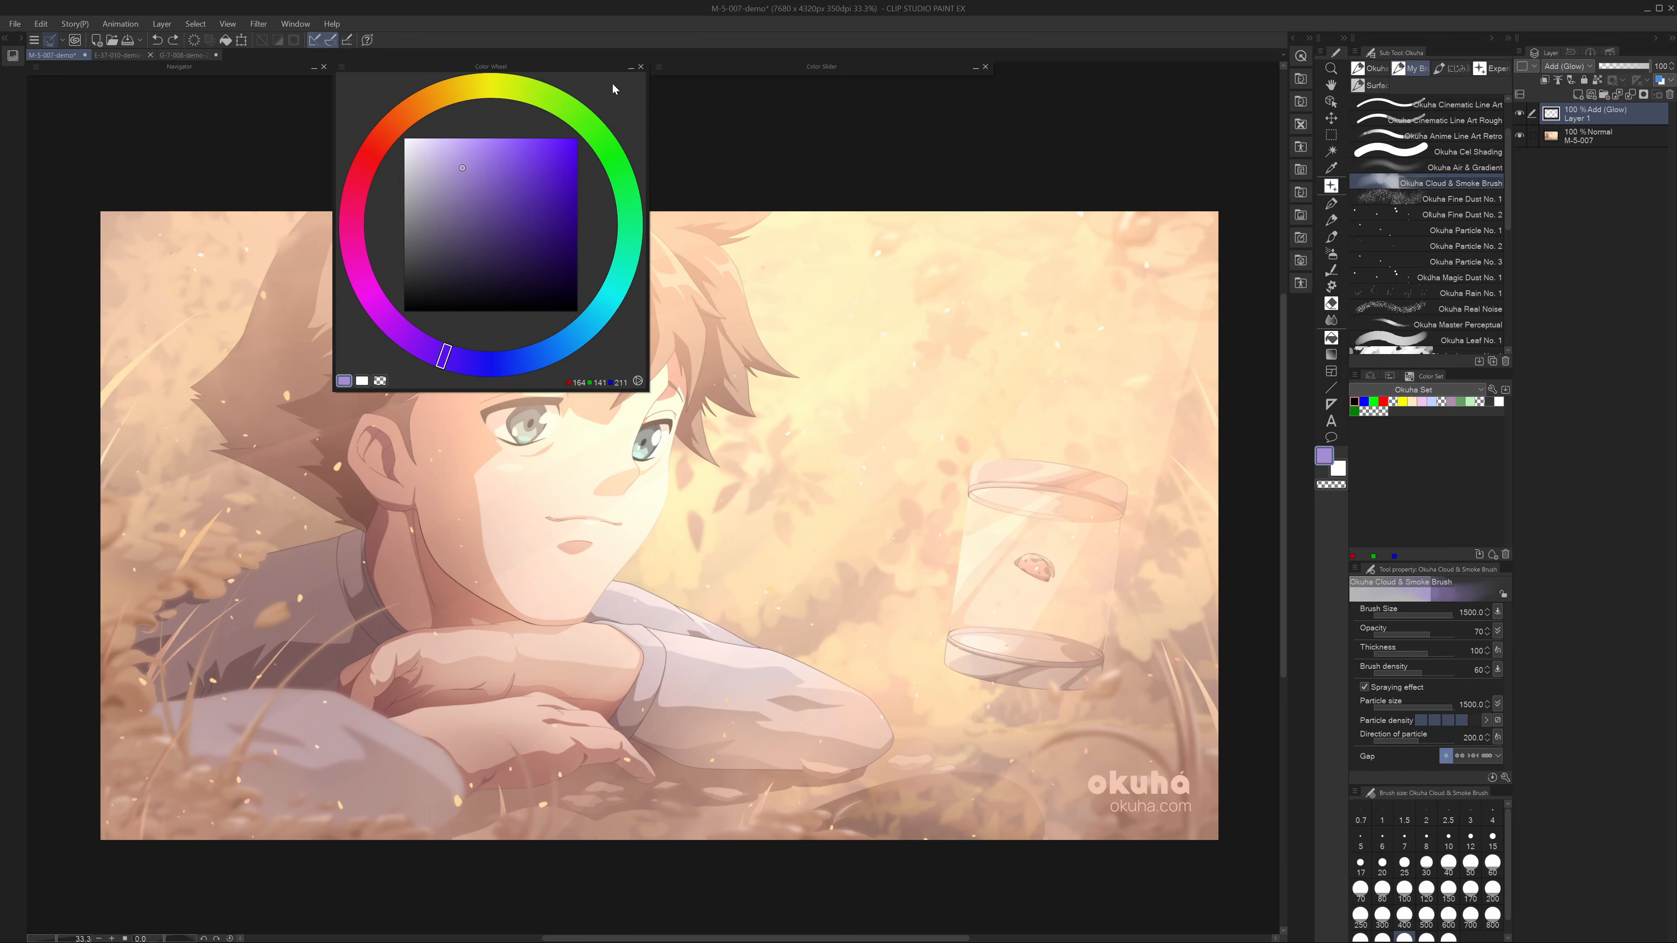
pyautogui.moveTo(462, 168); pyautogui.dragTo(375, 391)
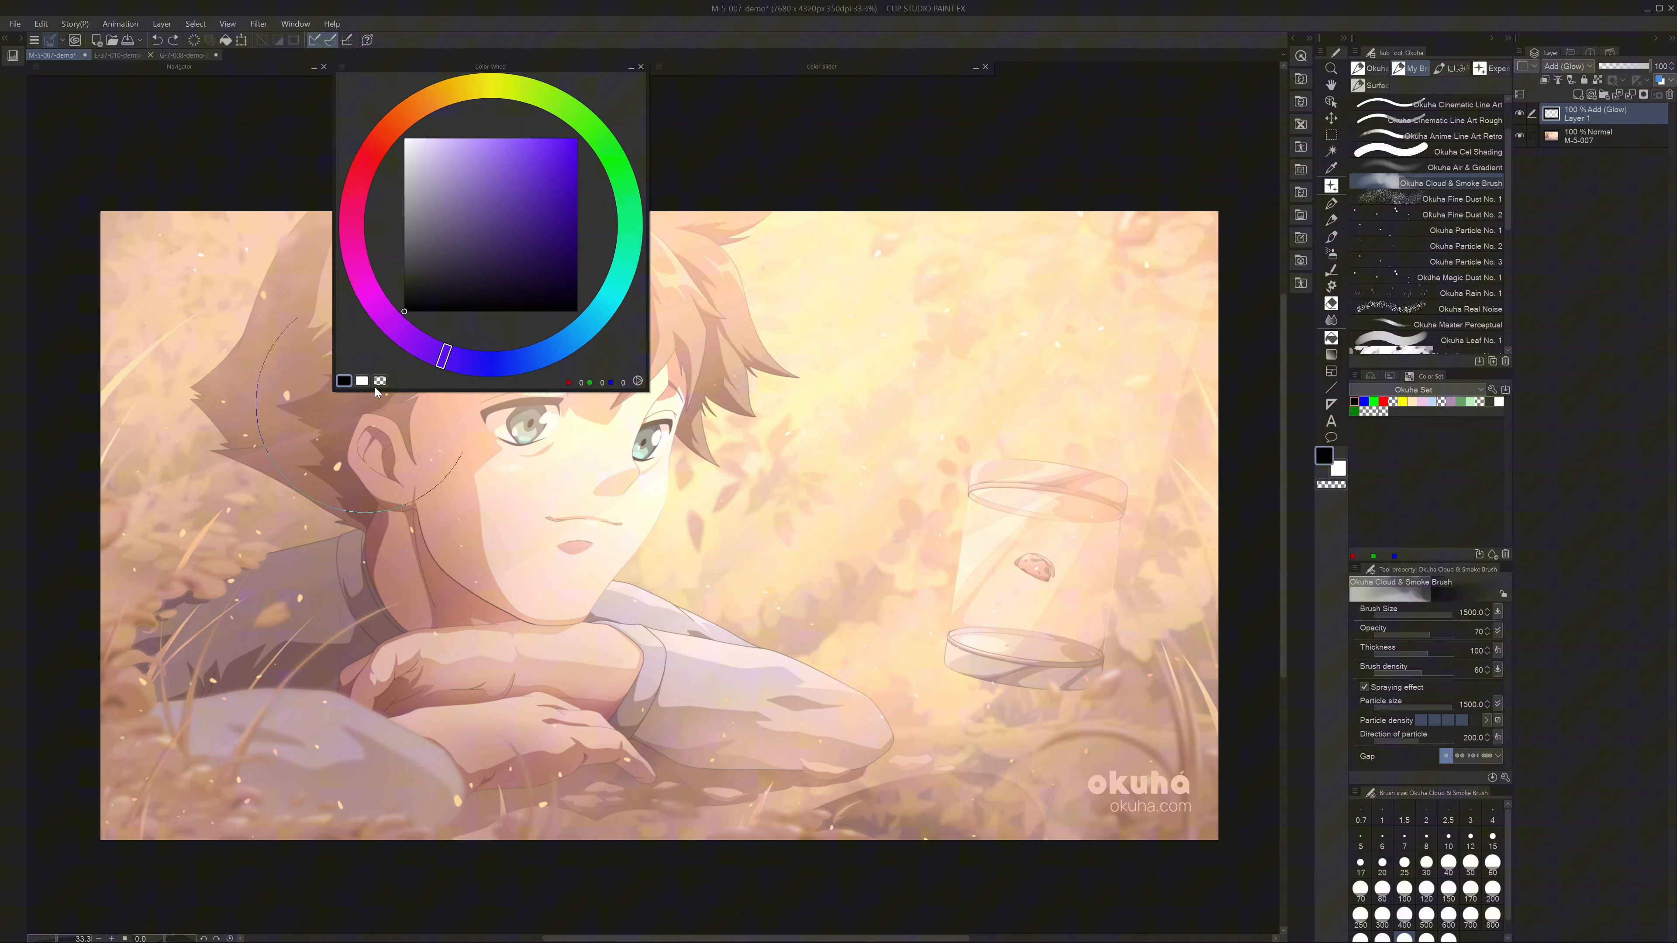
# - Set Layer 1 to Normal blending and paint black smoke over the boy's sleeve and the ground near the jar at size 1500
pyautogui.click(1565, 66)
pyautogui.click(1569, 80)
pyautogui.moveTo(991, 714)
pyautogui.mouseDown()
pyautogui.moveTo(852, 700)
pyautogui.moveTo(769, 737)
pyautogui.moveTo(944, 726)
pyautogui.moveTo(649, 769)
pyautogui.moveTo(720, 706)
pyautogui.moveTo(831, 700)
pyautogui.mouseUp()
# - Add a smoke dab beside the jar at brush size 800, and soften the painted smoke with the transparent colour
pyautogui.press('[')
pyautogui.press('[')
pyautogui.press('[')
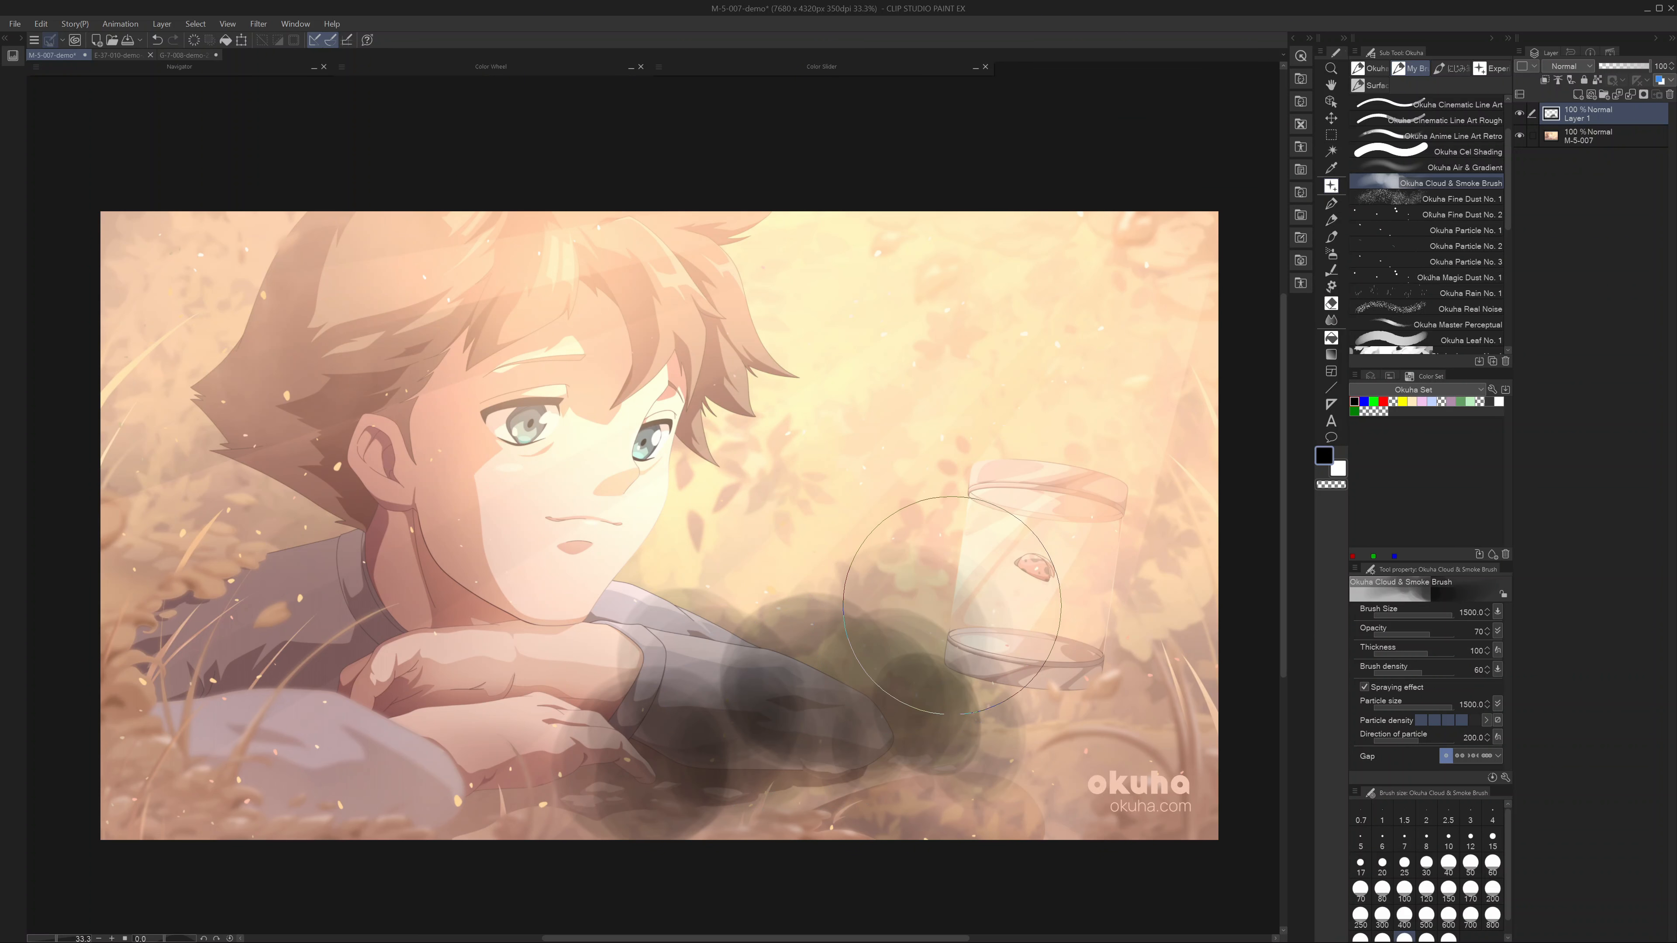
pyautogui.click(936, 596)
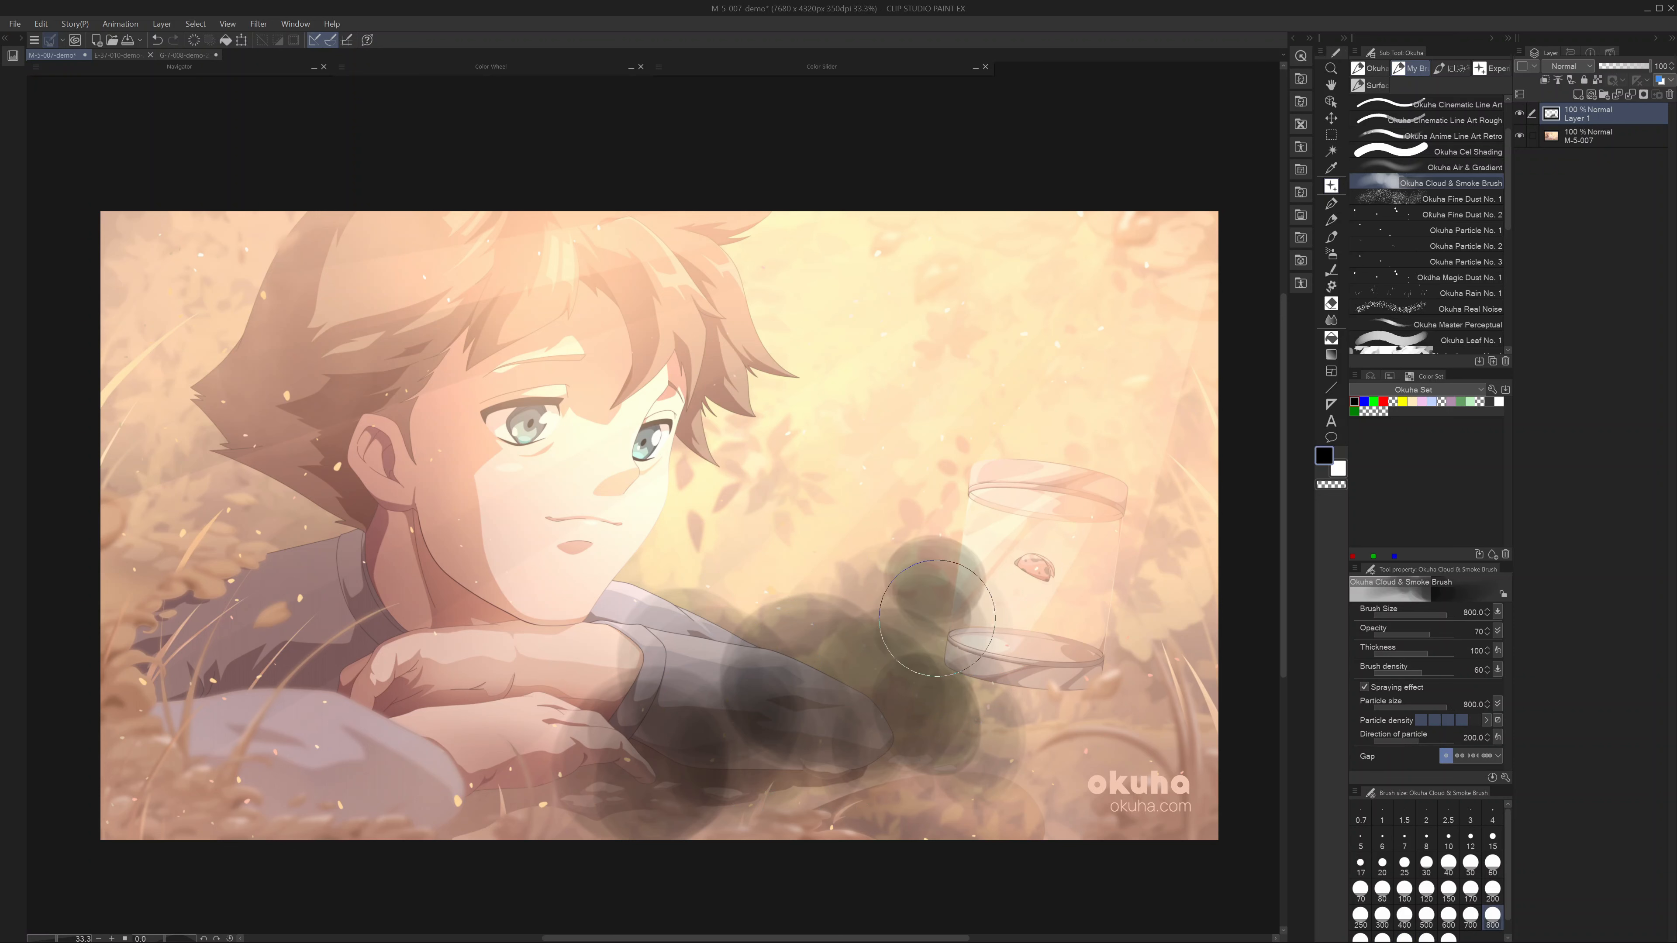
pyautogui.click(1330, 487)
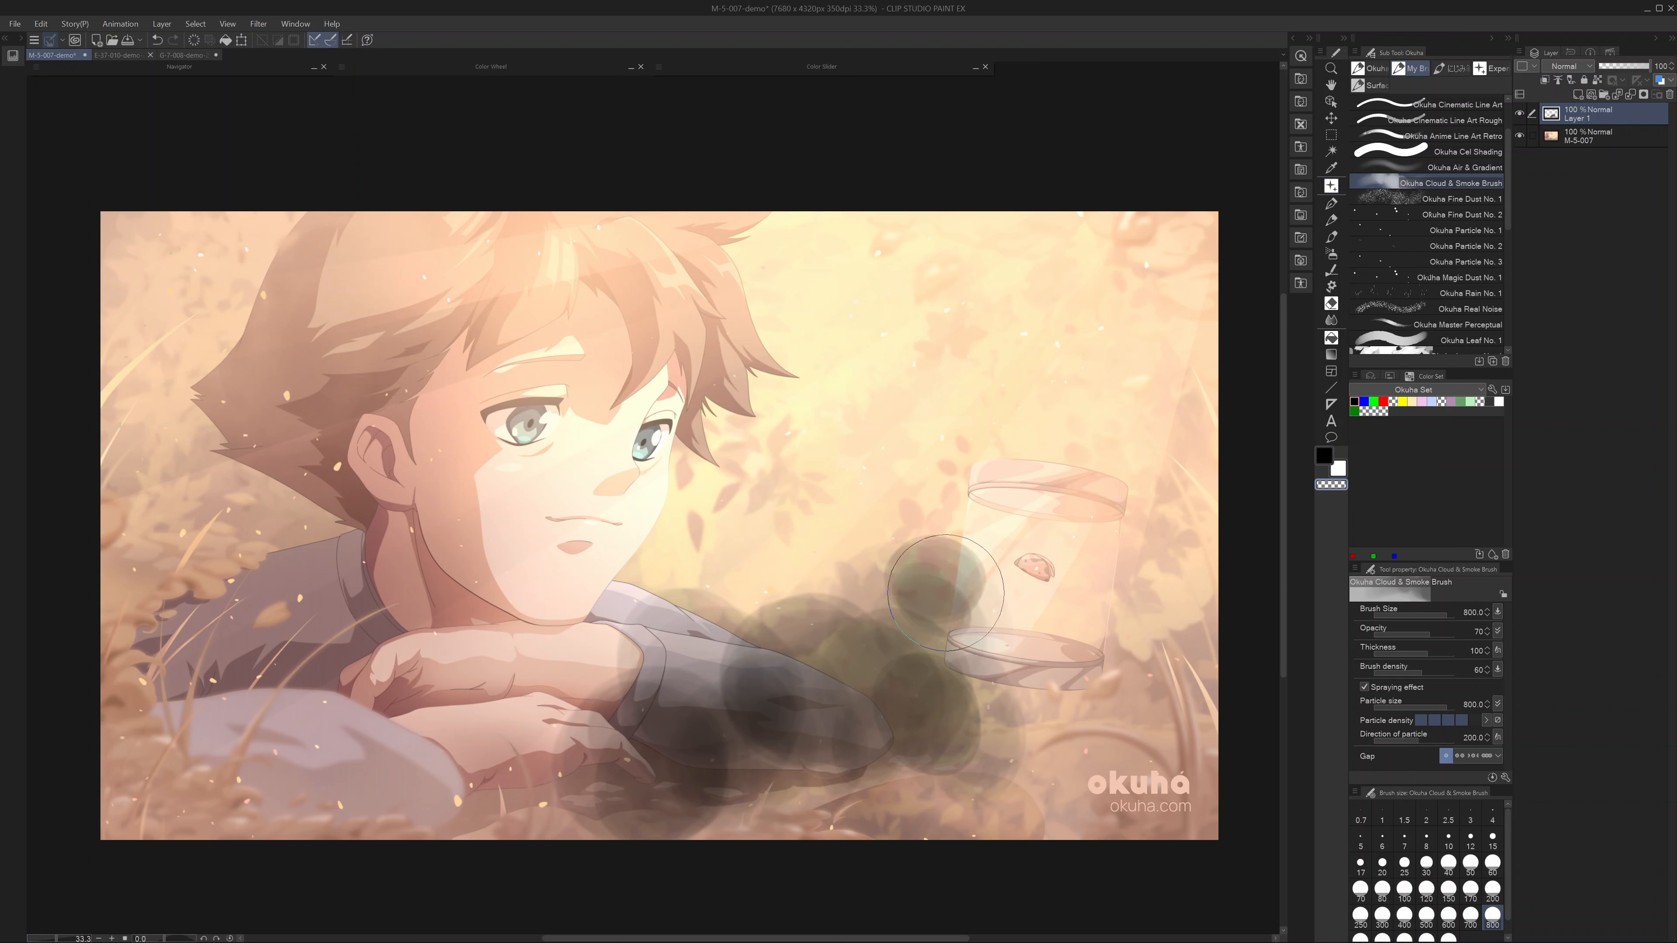
pyautogui.moveTo(945, 585)
pyautogui.mouseDown()
pyautogui.moveTo(928, 563)
pyautogui.moveTo(878, 621)
pyautogui.moveTo(690, 587)
pyautogui.moveTo(650, 621)
pyautogui.moveTo(620, 687)
pyautogui.moveTo(648, 654)
pyautogui.moveTo(713, 661)
pyautogui.moveTo(760, 628)
pyautogui.moveTo(898, 588)
pyautogui.moveTo(977, 644)
pyautogui.moveTo(892, 667)
pyautogui.moveTo(726, 773)
pyautogui.mouseUp()
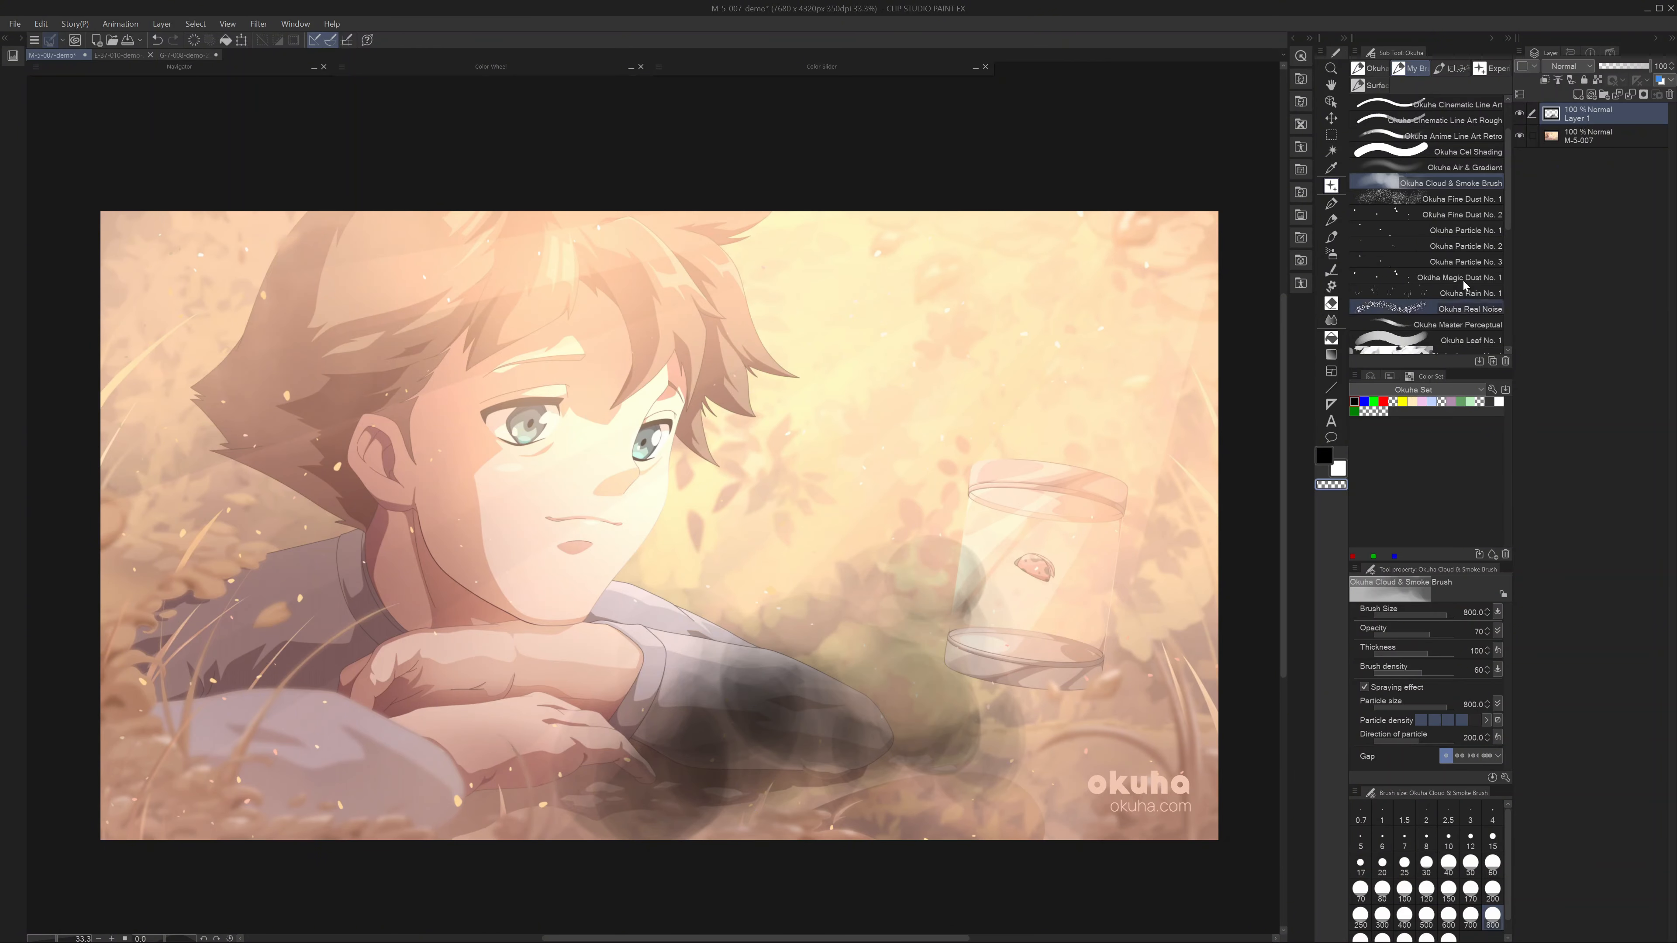
# - Add a new raster layer and delete Layer 1 with the black smoke
pyautogui.click(1578, 94)
pyautogui.click(1611, 139)
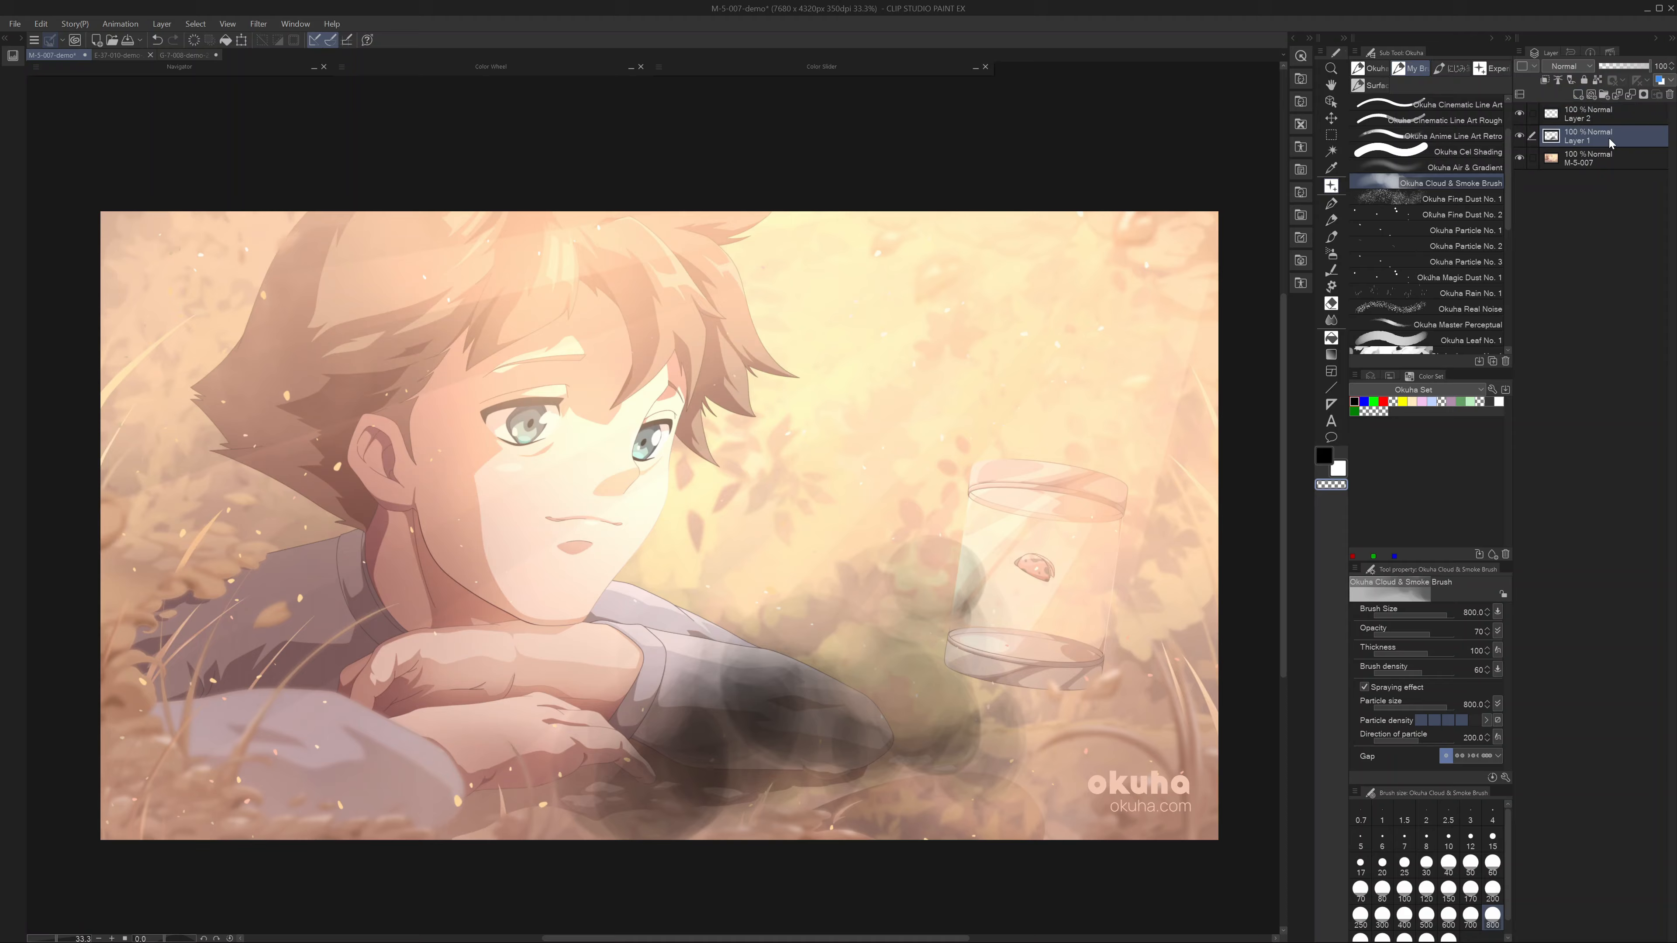
pyautogui.click(1670, 95)
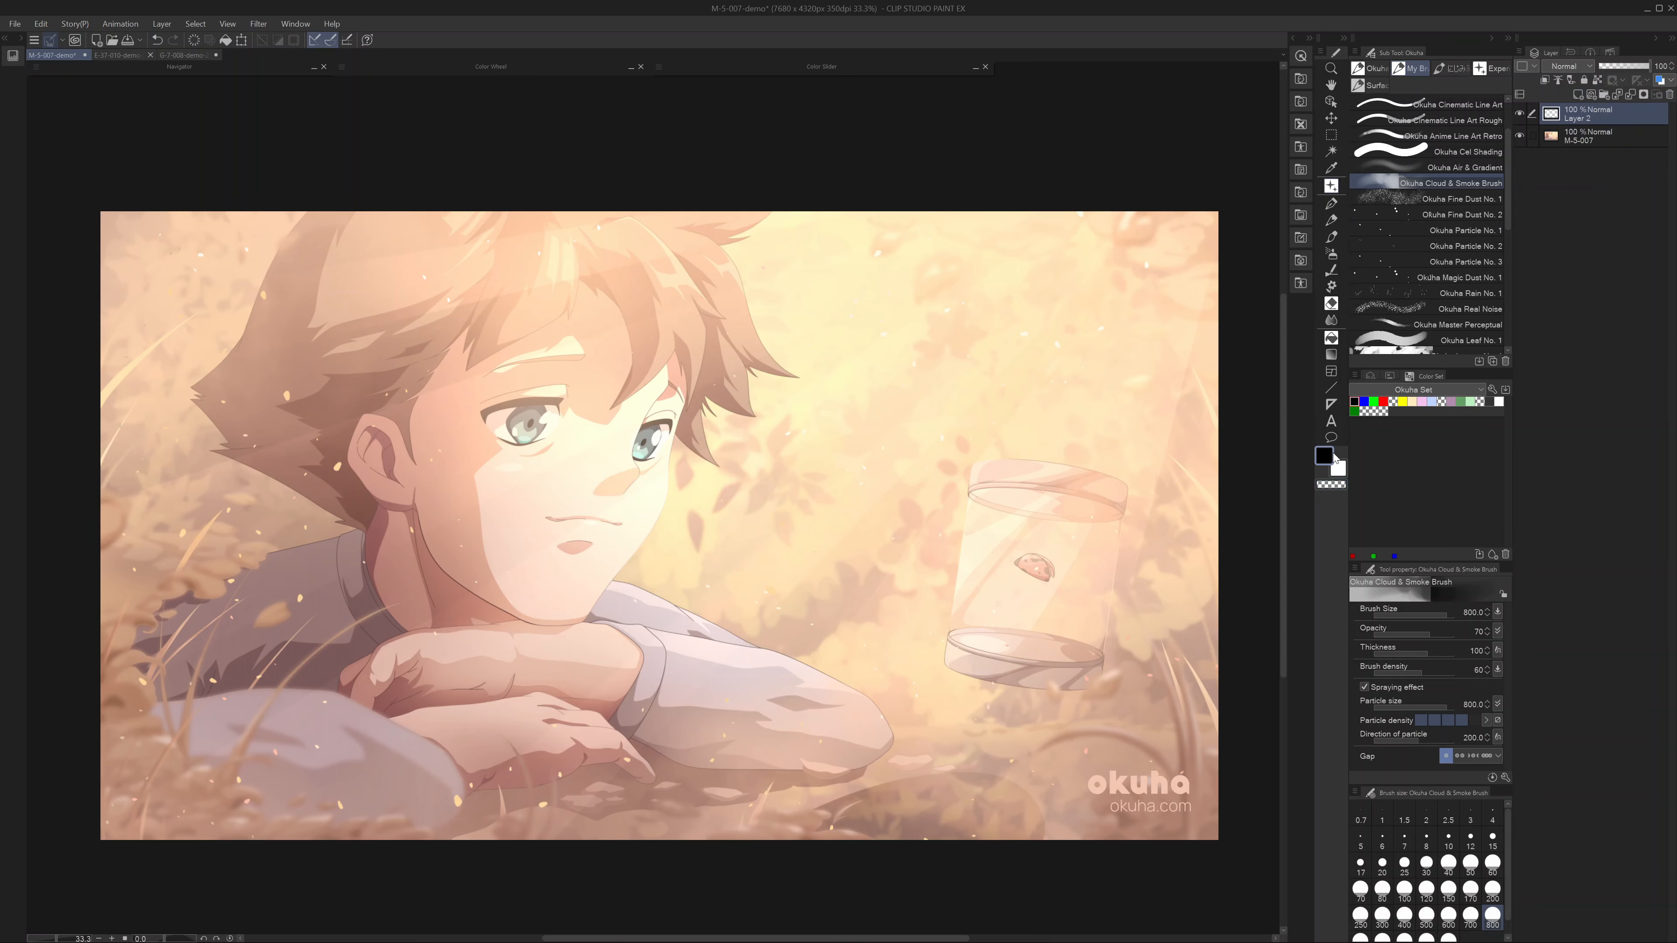
# - Pick a pale peach as the drawing colour for Okuha Cloud & Smoke Brush
pyautogui.click(638, 70)
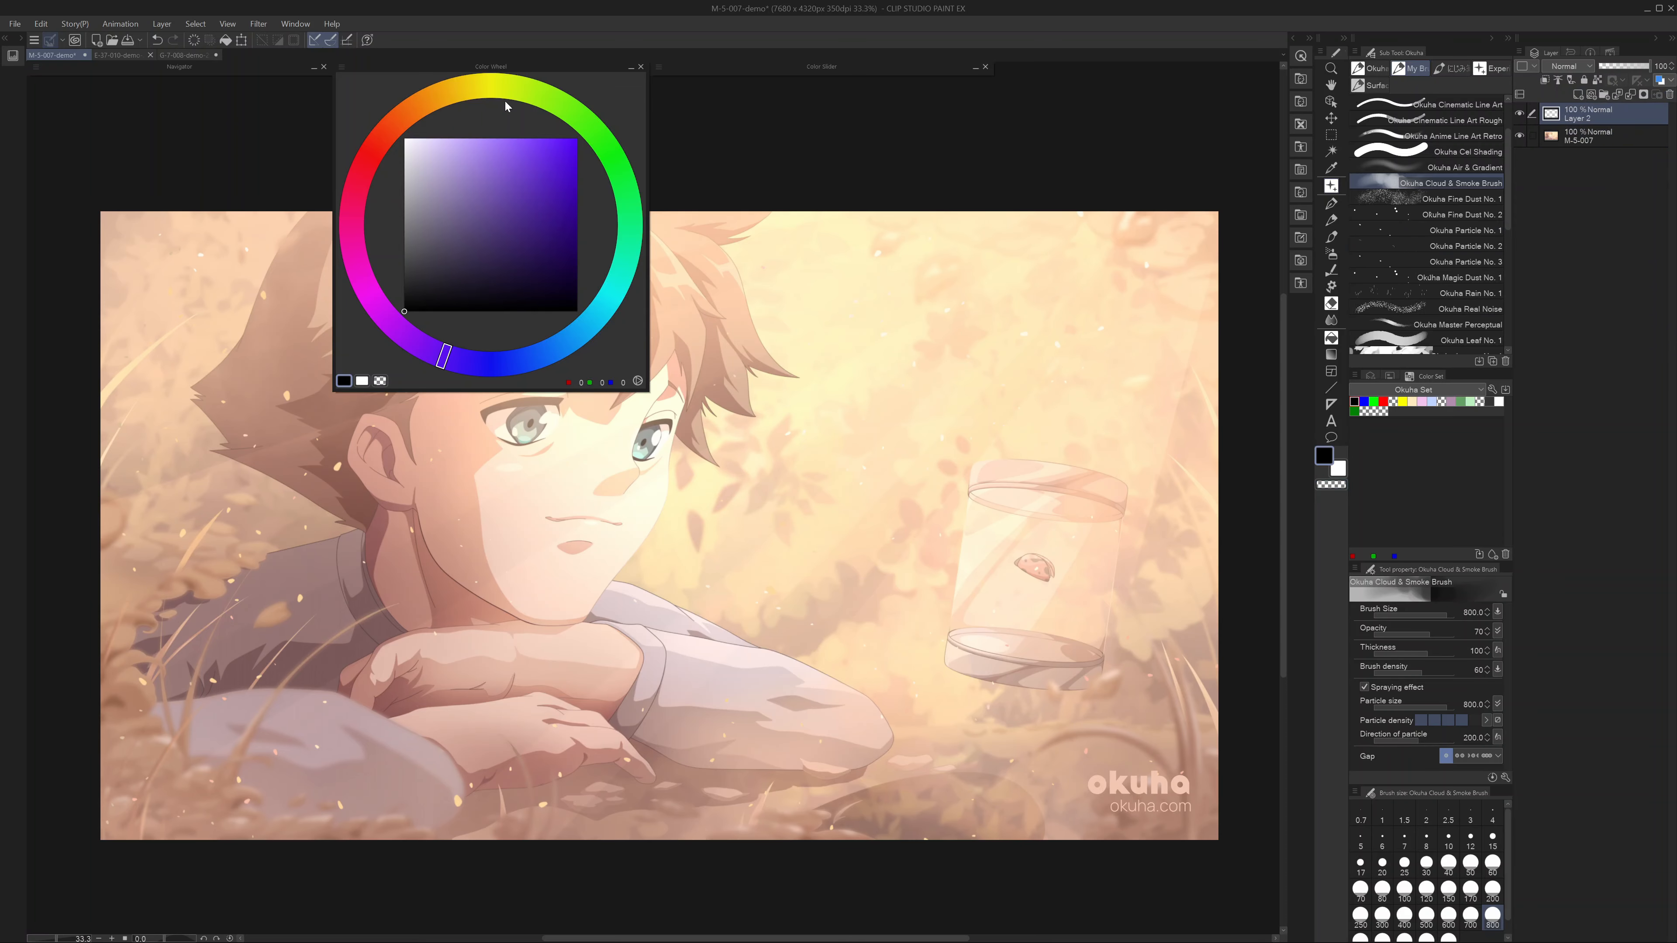
pyautogui.moveTo(506, 105)
pyautogui.mouseDown()
pyautogui.moveTo(420, 138)
pyautogui.moveTo(448, 148)
pyautogui.mouseUp()
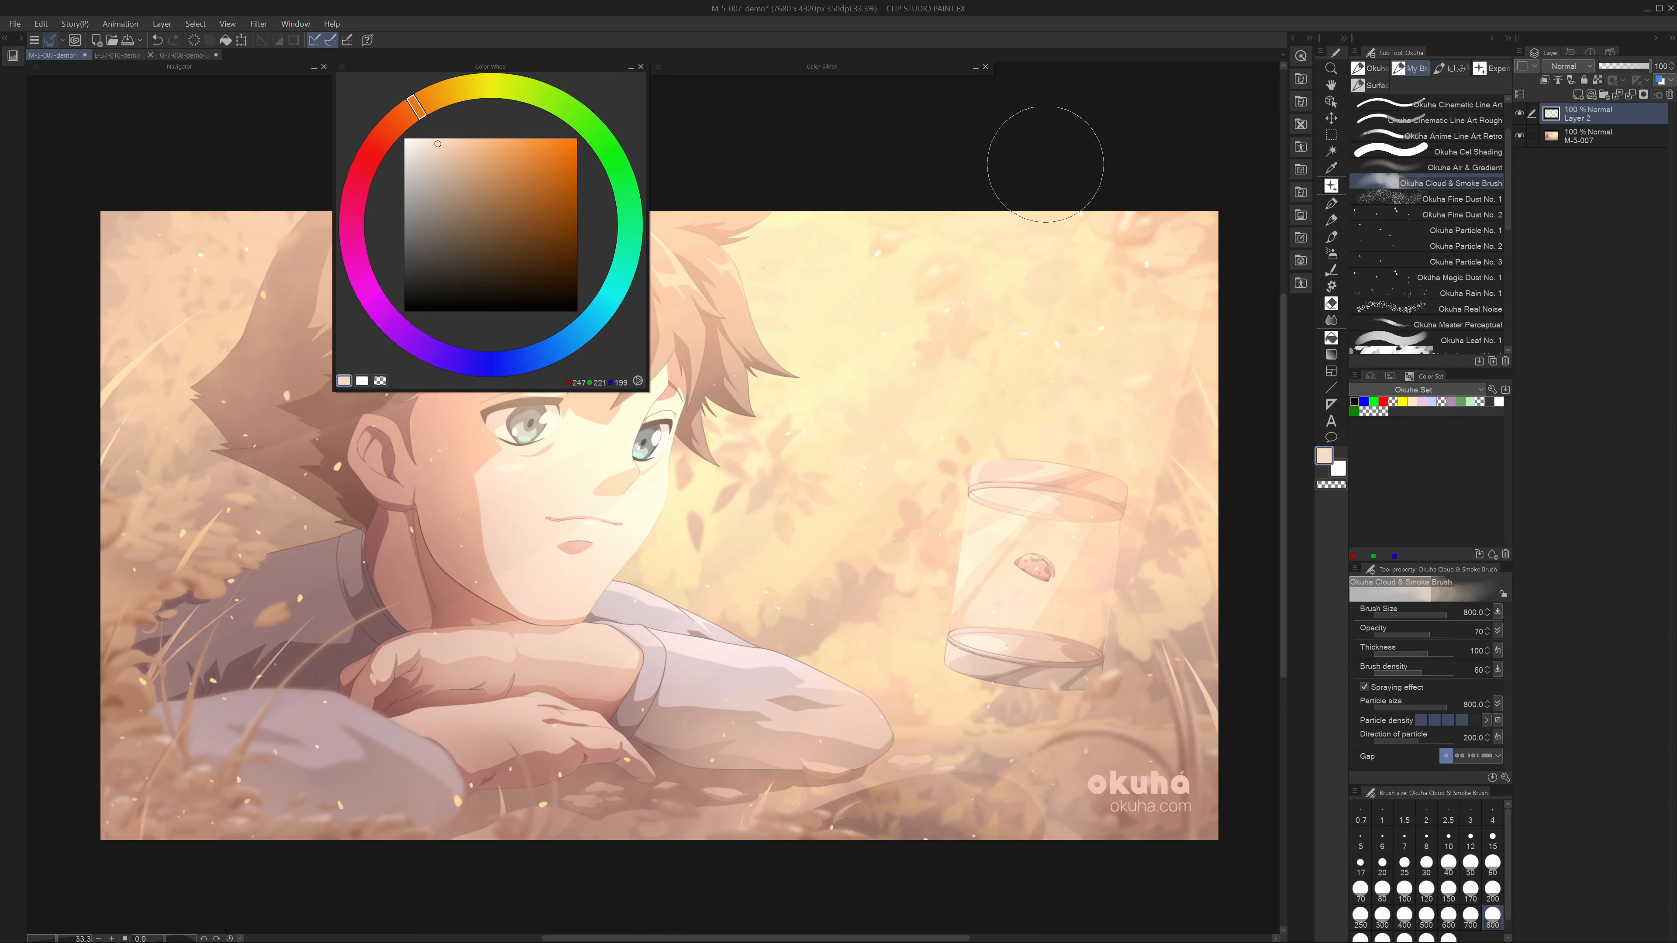
pyautogui.click(636, 67)
# - Try a peach haze along the picture's lower edge with the Cloud & Smoke brush at size 1000 and undo it
pyautogui.press(']')
pyautogui.moveTo(1051, 750)
pyautogui.mouseDown()
pyautogui.moveTo(917, 786)
pyautogui.moveTo(1162, 706)
pyautogui.moveTo(1192, 776)
pyautogui.moveTo(1182, 687)
pyautogui.moveTo(1116, 759)
pyautogui.moveTo(880, 798)
pyautogui.moveTo(768, 892)
pyautogui.mouseUp()
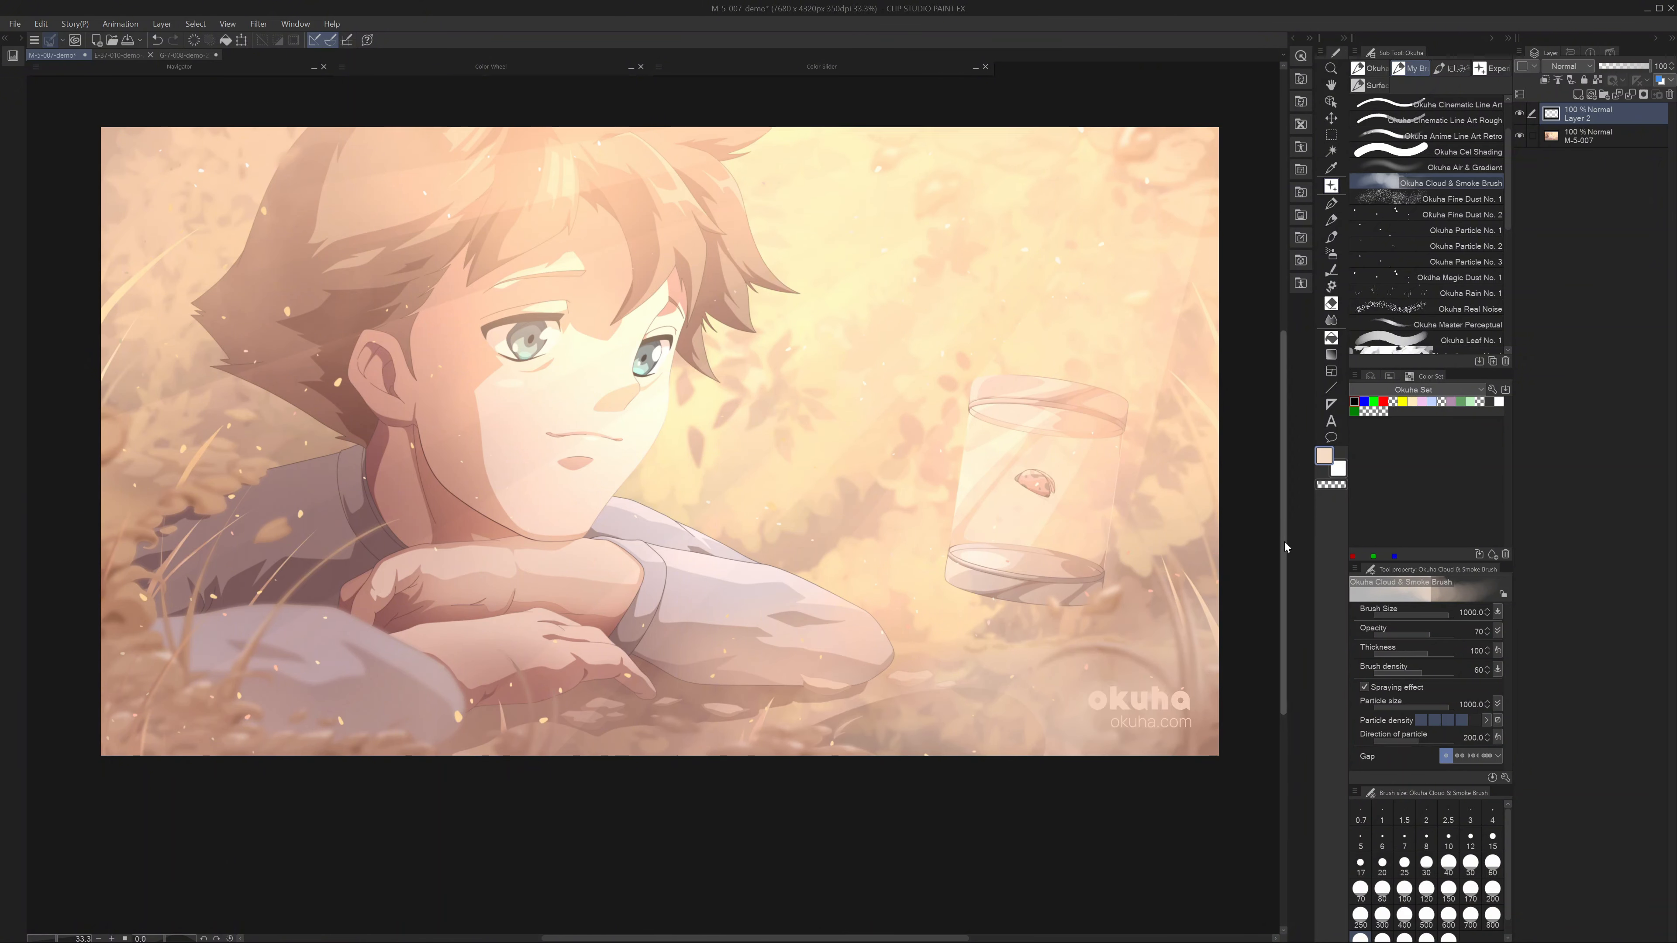
pyautogui.scroll(-1, 1285, 527)
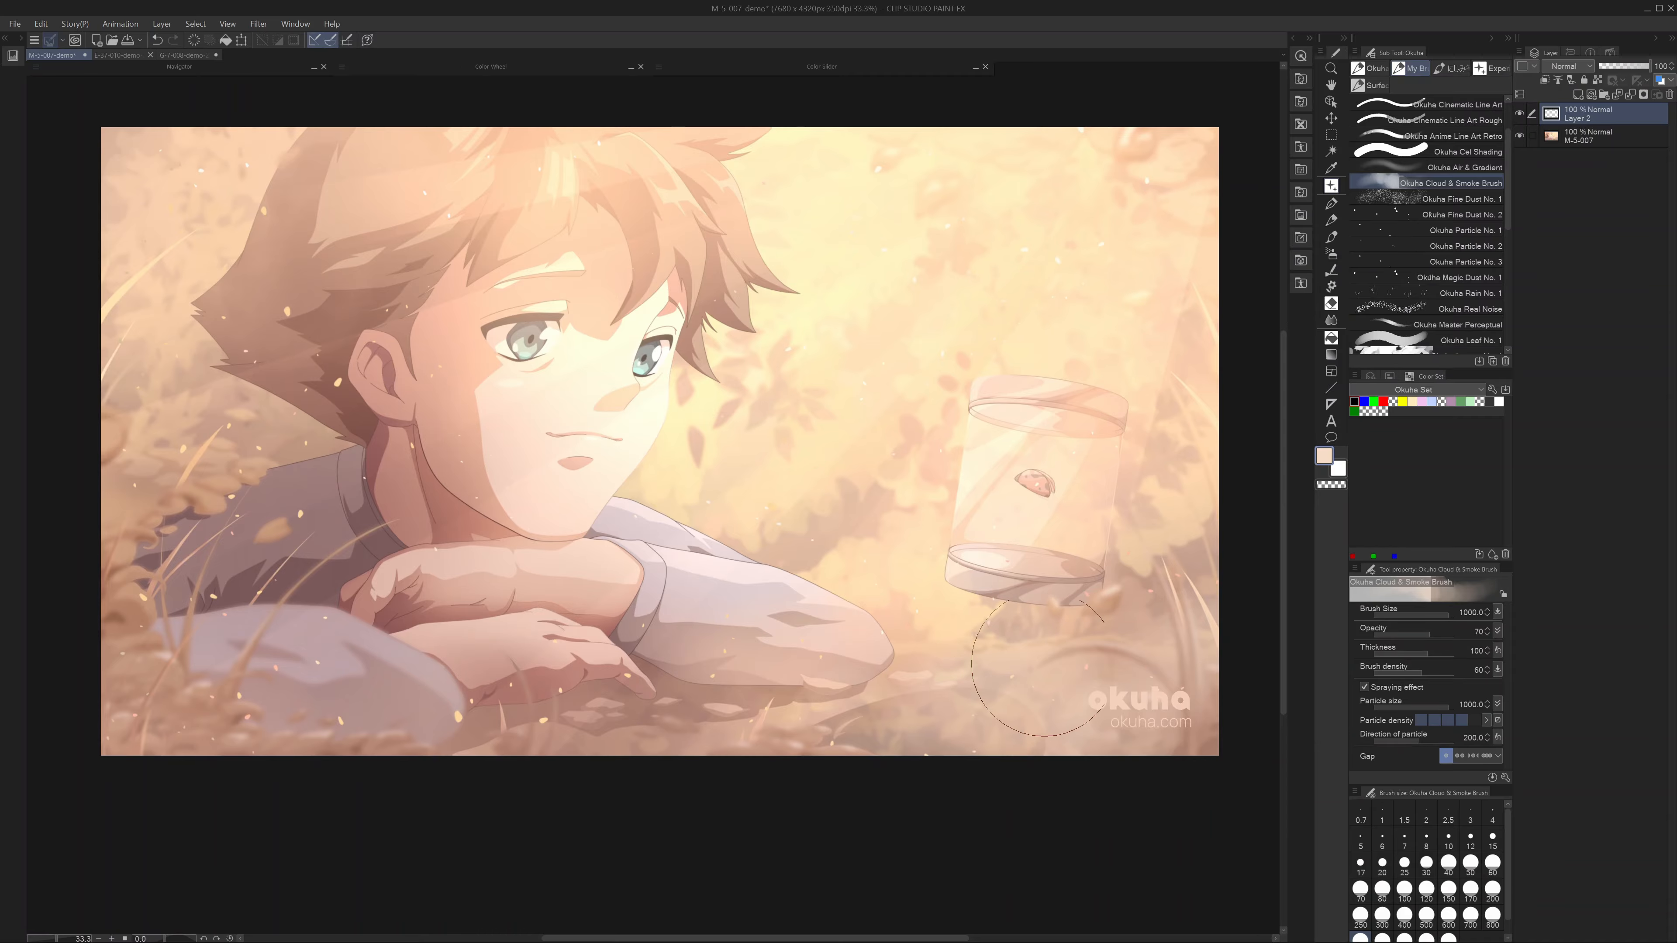
pyautogui.hotkey('ctrl', 'z')
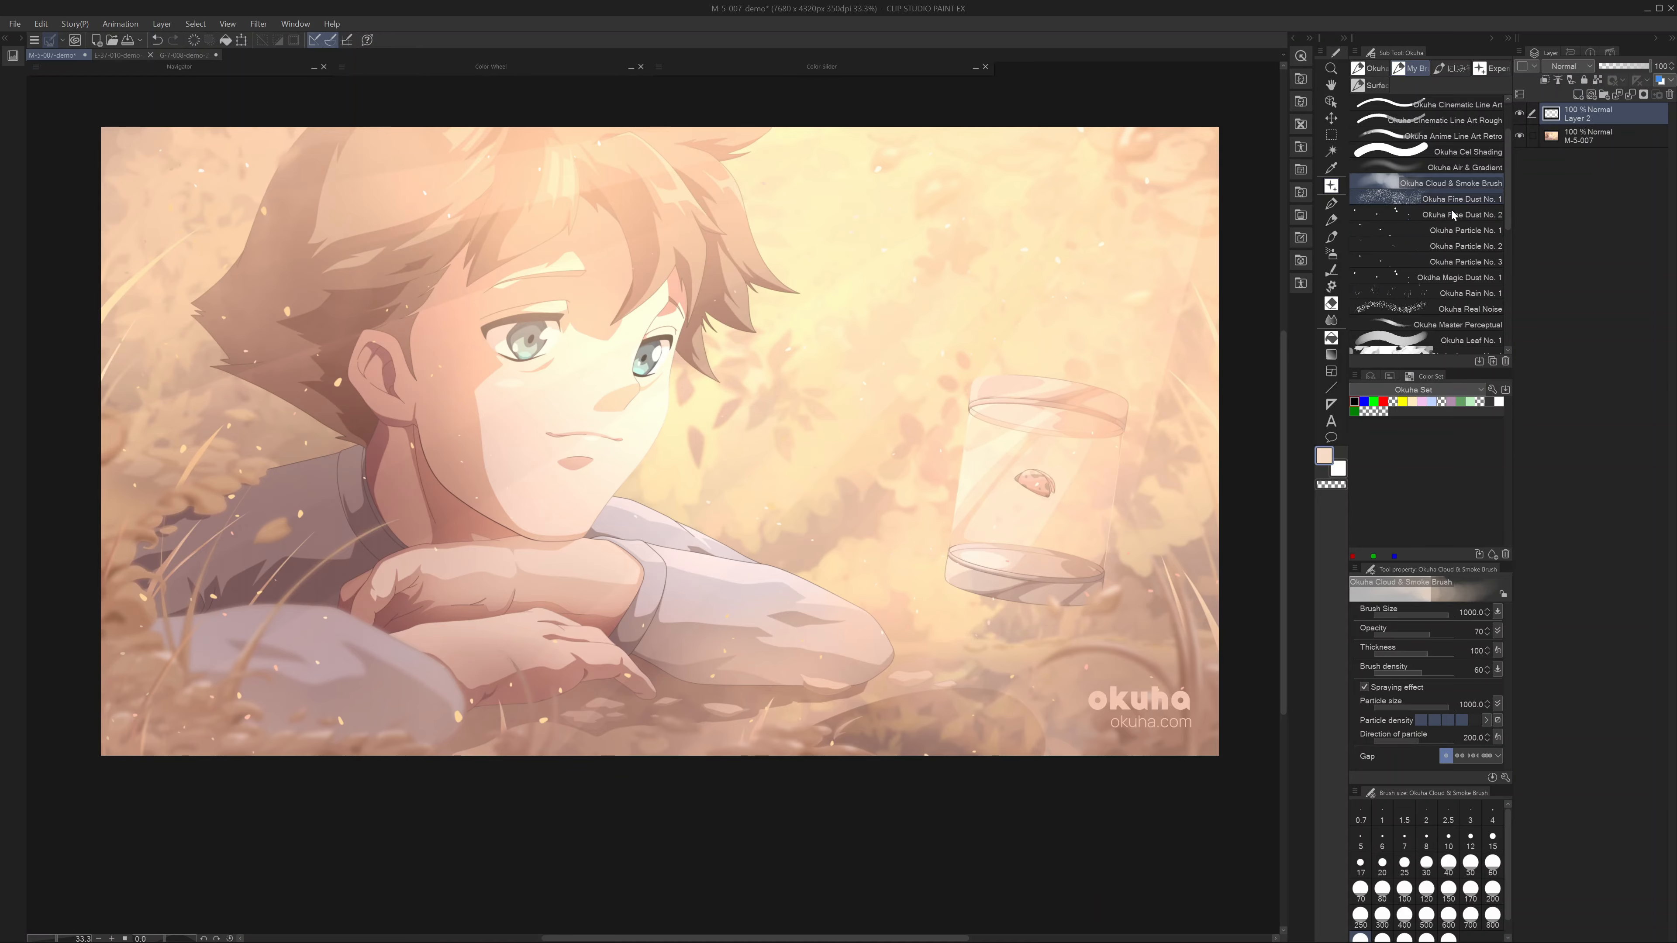
# - Switch to Okuha Fine Dust No. 1 and set the drawing colour to black
pyautogui.click(1456, 199)
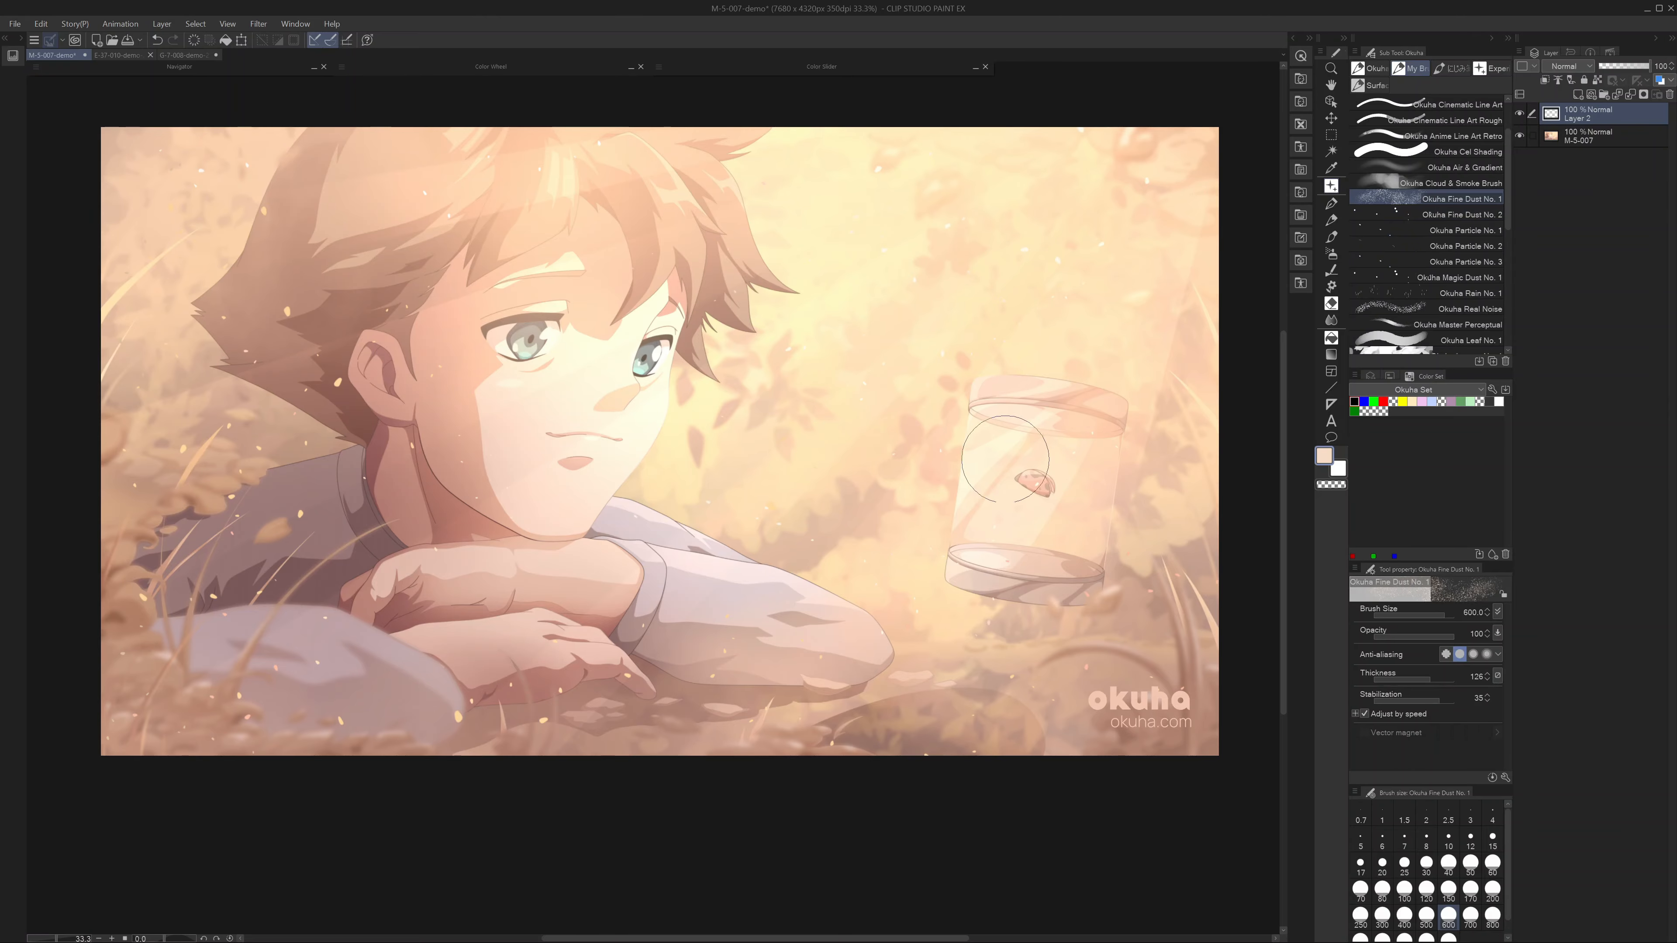
pyautogui.click(627, 74)
pyautogui.press('d')
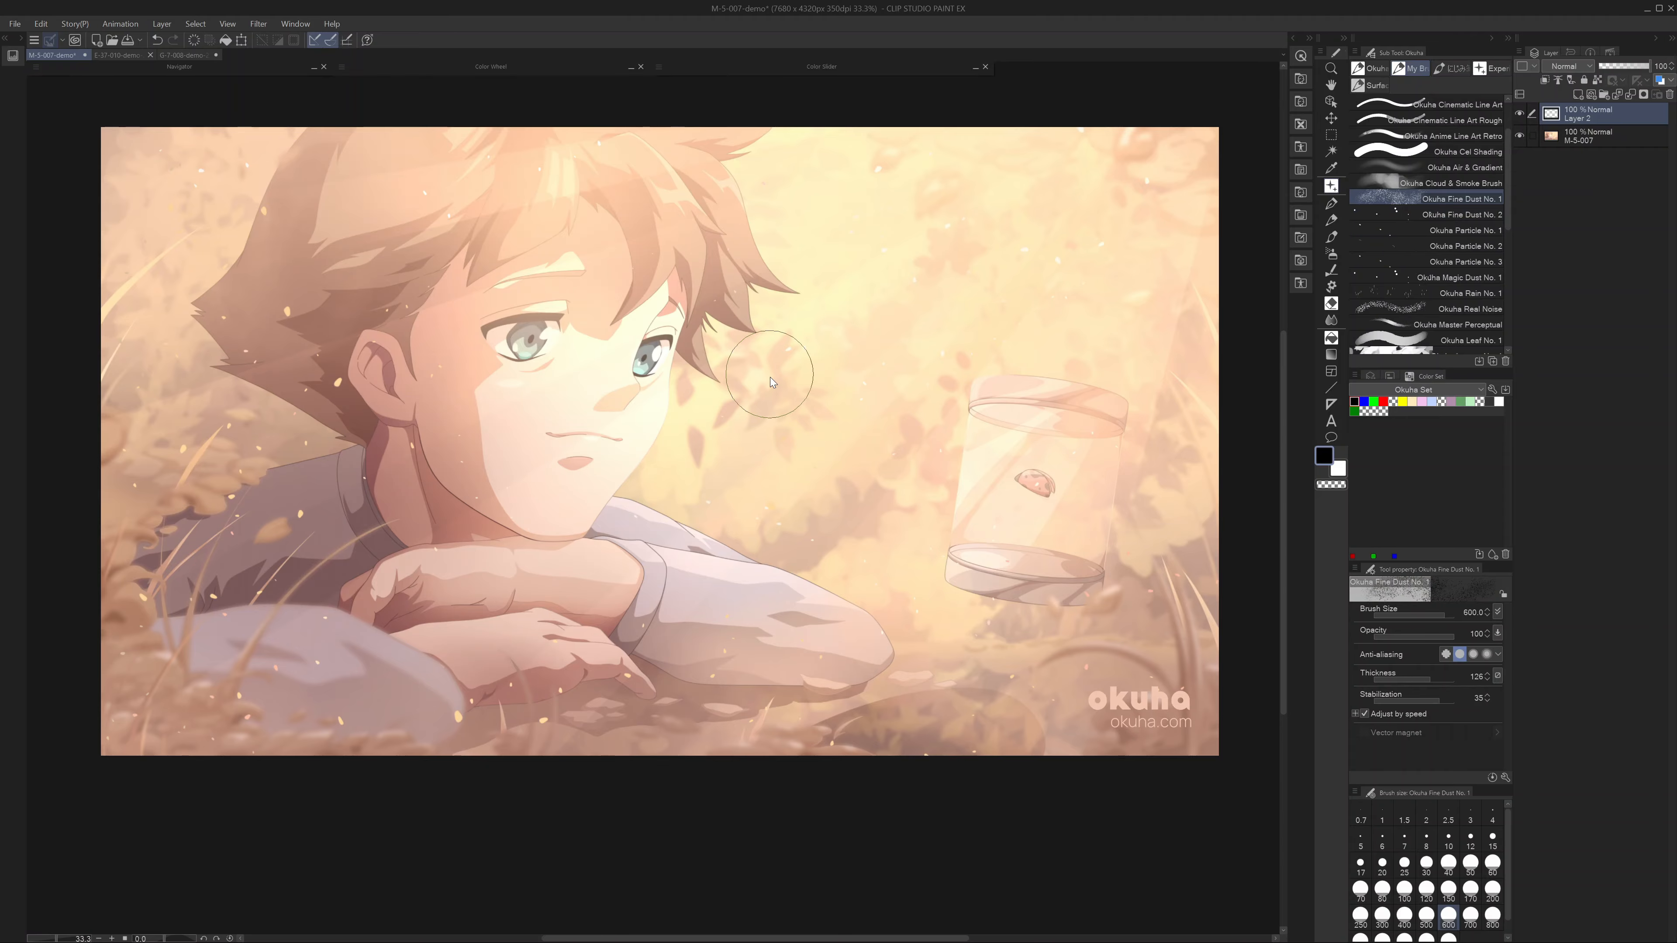
# - Scatter dense black fine dust over the boy's face, the background and the jar with an enlarged brush, and clear the layer
pyautogui.scroll(1, 771, 383)
pyautogui.press(']')
pyautogui.press(']')
pyautogui.press(']')
pyautogui.press(']')
pyautogui.press(']')
pyautogui.press(']')
pyautogui.moveTo(767, 431)
pyautogui.mouseDown()
pyautogui.moveTo(797, 543)
pyautogui.moveTo(837, 527)
pyautogui.moveTo(878, 582)
pyautogui.moveTo(938, 456)
pyautogui.moveTo(911, 277)
pyautogui.moveTo(930, 235)
pyautogui.moveTo(1073, 218)
pyautogui.moveTo(1063, 409)
pyautogui.mouseUp()
pyautogui.scroll(-1, 990, 528)
pyautogui.moveTo(977, 614)
pyautogui.mouseDown()
pyautogui.moveTo(700, 529)
pyautogui.moveTo(812, 456)
pyautogui.moveTo(885, 310)
pyautogui.moveTo(924, 476)
pyautogui.moveTo(977, 528)
pyautogui.moveTo(1047, 396)
pyautogui.moveTo(1030, 541)
pyautogui.moveTo(977, 661)
pyautogui.moveTo(1135, 429)
pyautogui.moveTo(1156, 571)
pyautogui.moveTo(1208, 475)
pyautogui.moveTo(1162, 224)
pyautogui.moveTo(1135, 297)
pyautogui.moveTo(1116, 254)
pyautogui.moveTo(825, 218)
pyautogui.moveTo(700, 297)
pyautogui.moveTo(660, 410)
pyautogui.moveTo(644, 669)
pyautogui.moveTo(858, 397)
pyautogui.moveTo(812, 627)
pyautogui.moveTo(911, 634)
pyautogui.moveTo(980, 674)
pyautogui.moveTo(1162, 634)
pyautogui.moveTo(973, 618)
pyautogui.mouseUp()
pyautogui.press(']')
pyautogui.press('[')
pyautogui.press('[')
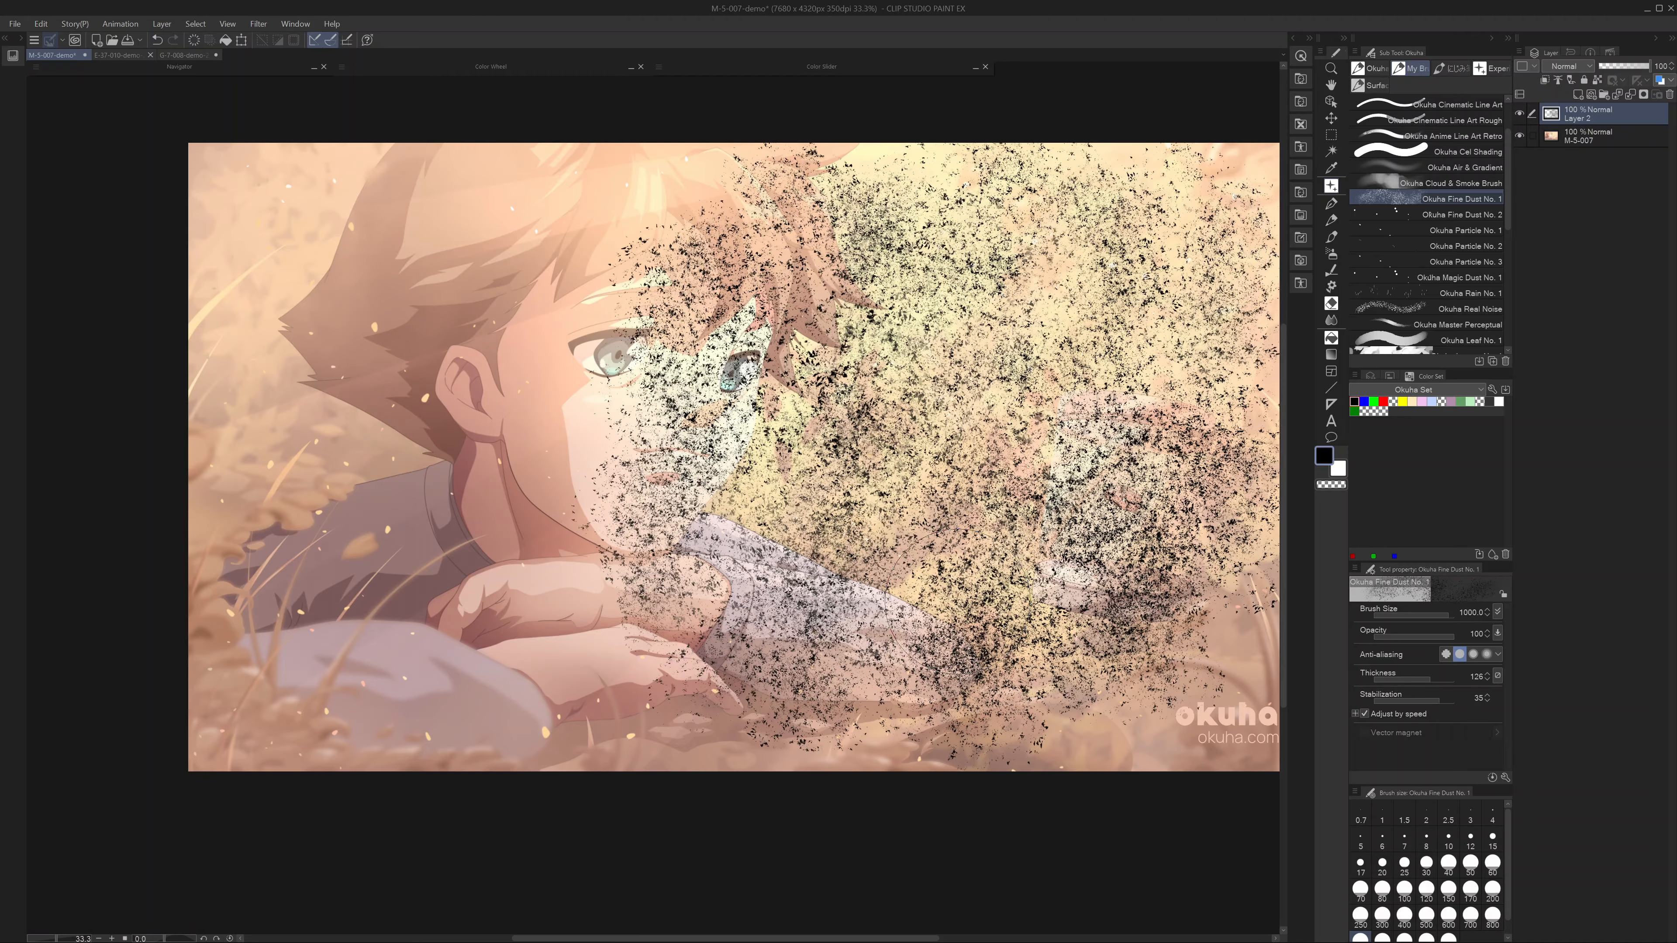
pyautogui.press('Delete')
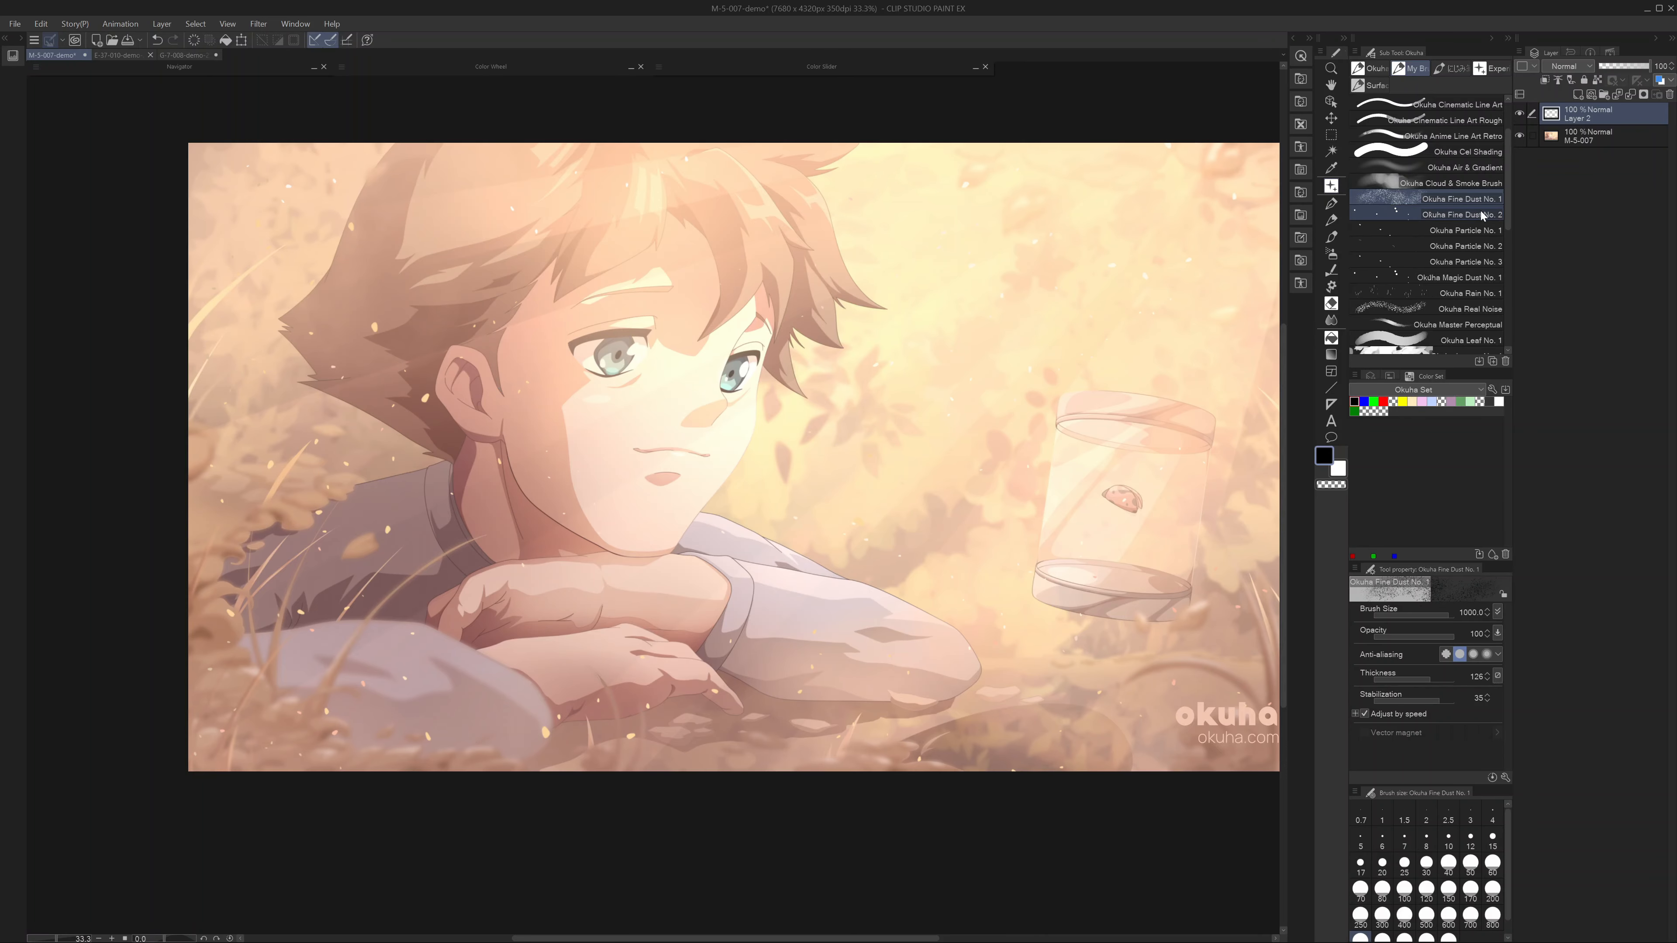
# - Switch to Okuha Fine Dust No. 2 and scatter black dots between the boy's face and the jar at brush size 400
pyautogui.click(1426, 218)
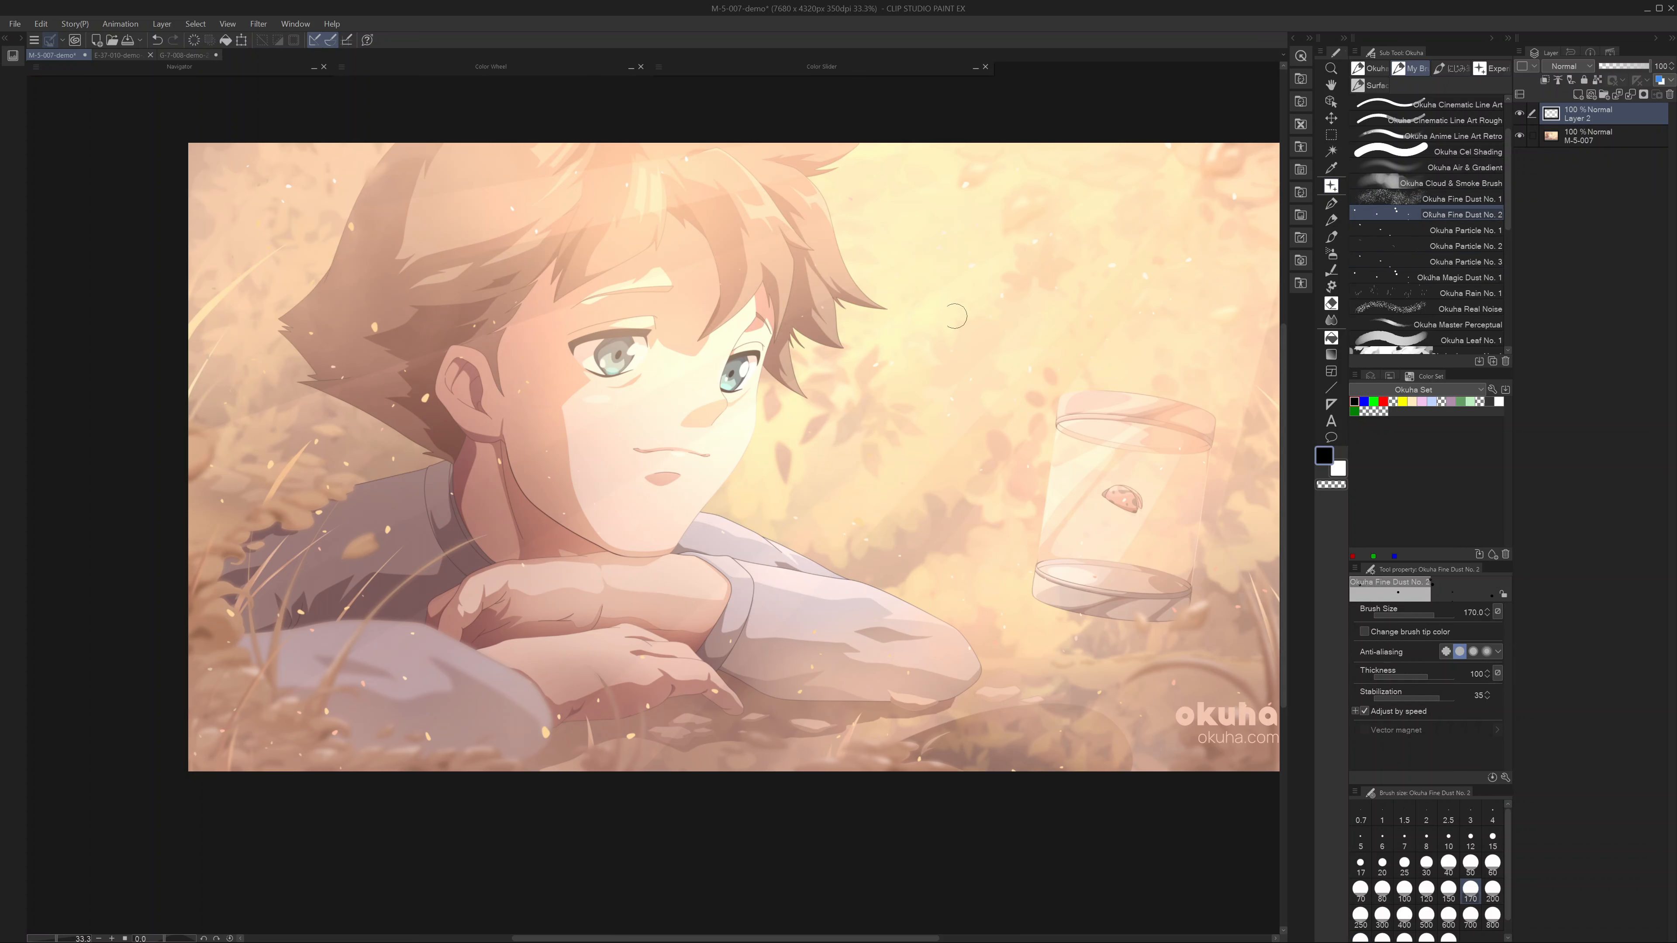
pyautogui.press(']')
pyautogui.press(']')
pyautogui.press(']')
pyautogui.press(']')
pyautogui.moveTo(910, 386); pyautogui.dragTo(889, 424)
# - Scatter smaller dots and bright green dots around the jar with Okuha Fine Dust No. 2, and clear the layer
pyautogui.press('[')
pyautogui.press('[')
pyautogui.press('[')
pyautogui.press('[')
pyautogui.moveTo(996, 350); pyautogui.dragTo(1030, 271)
pyautogui.press(']')
pyautogui.press(']')
pyautogui.press(']')
pyautogui.press(']')
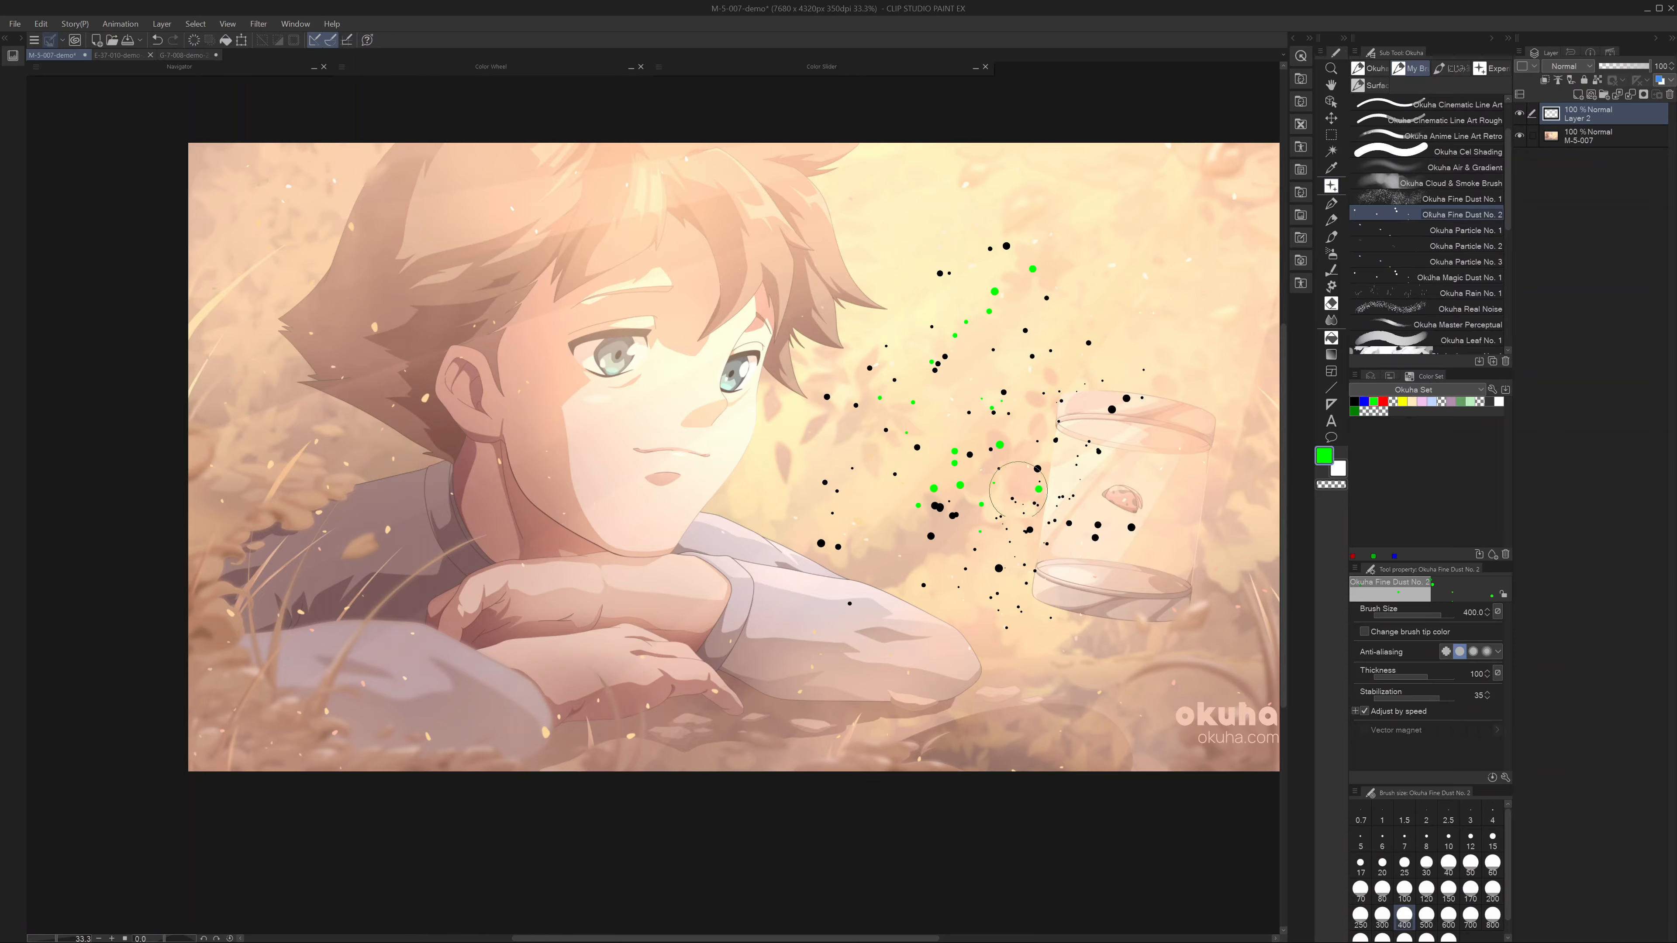
pyautogui.press('Delete')
# - Switch to Okuha Particle No. 1 and scatter large green particles over the character in E-37-010-demo-2 at brush size 700
pyautogui.click(1459, 230)
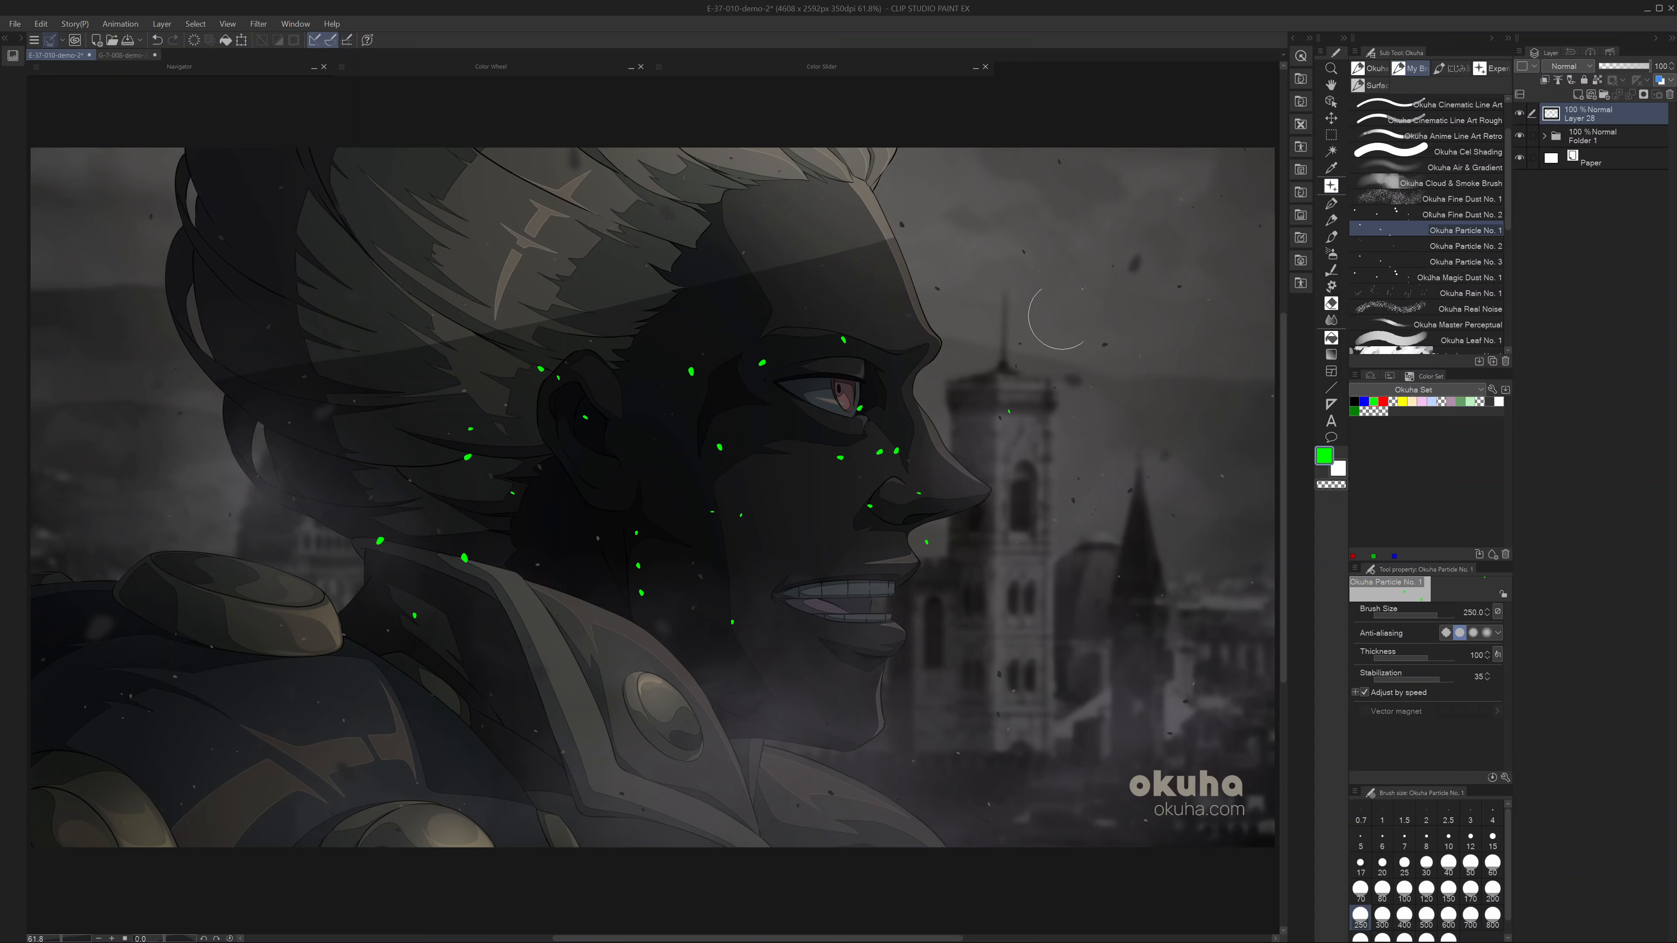
pyautogui.press(']')
pyautogui.press(']')
pyautogui.press(']')
pyautogui.press(']')
pyautogui.press(']')
pyautogui.moveTo(818, 370)
pyautogui.mouseDown()
pyautogui.moveTo(646, 340)
pyautogui.moveTo(511, 357)
pyautogui.moveTo(359, 496)
pyautogui.moveTo(434, 630)
pyautogui.moveTo(684, 504)
pyautogui.mouseUp()
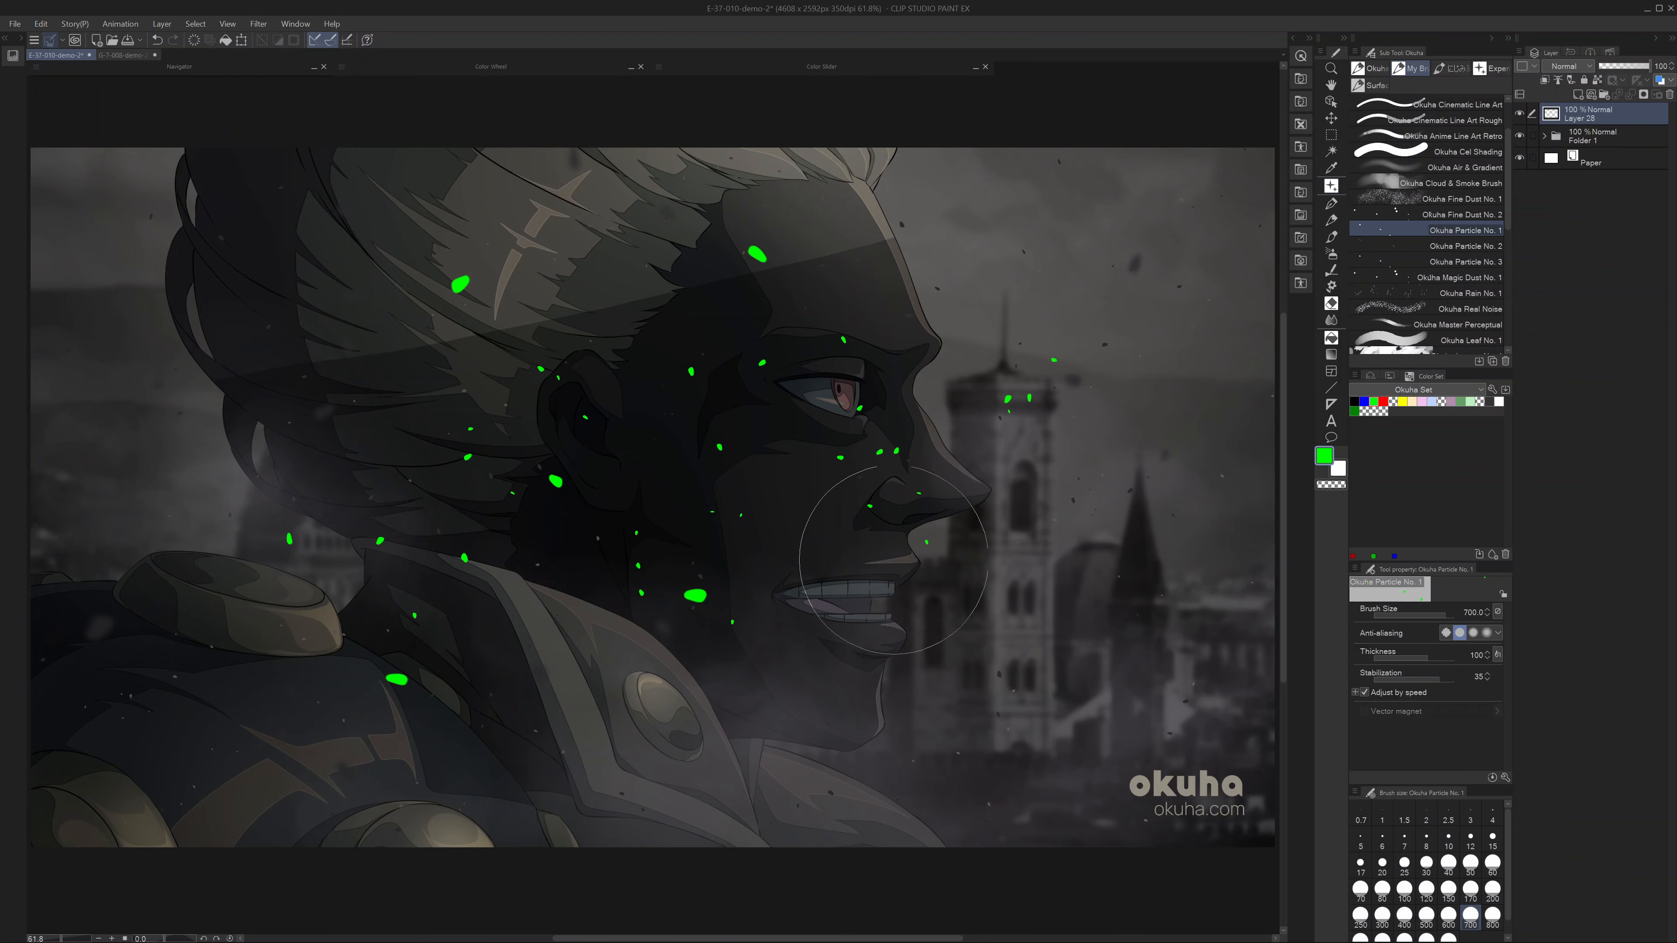
# - Scatter small green particles across the whole picture with Okuha Particle No. 1 at brush size 200
pyautogui.press('[')
pyautogui.press('[')
pyautogui.press('[')
pyautogui.press('[')
pyautogui.press('[')
pyautogui.press('[')
pyautogui.moveTo(899, 617)
pyautogui.mouseDown()
pyautogui.moveTo(1074, 495)
pyautogui.moveTo(1134, 271)
pyautogui.mouseUp()
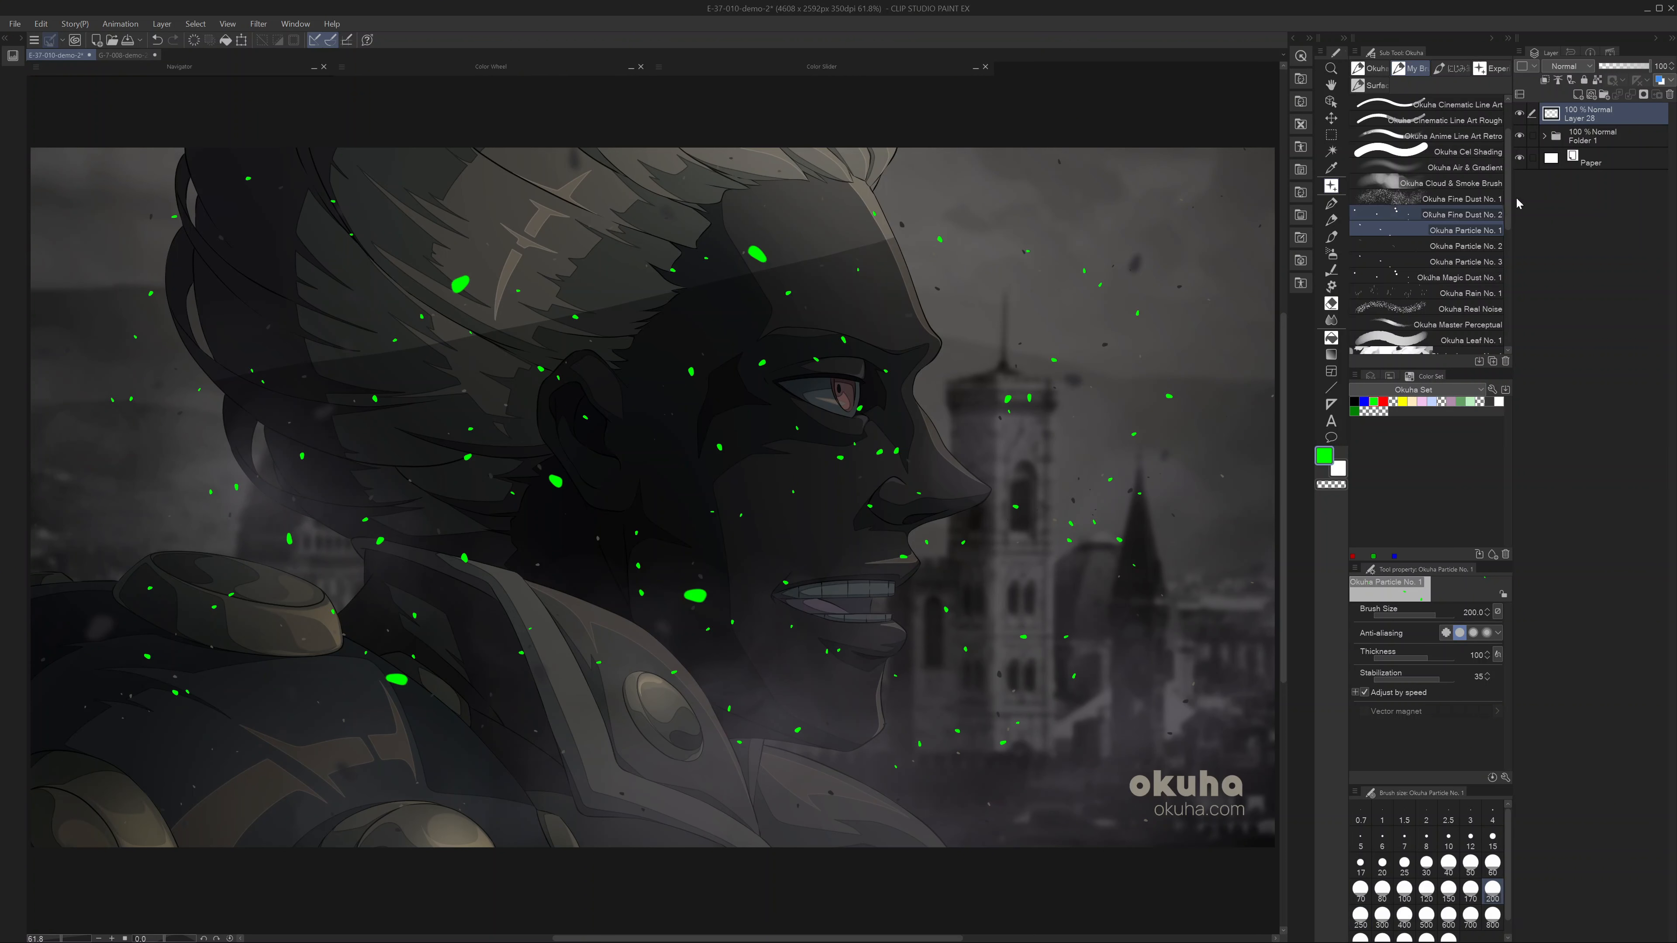
# - Set the green particle layer to Add (Glow), vary its opacity, and clear the particles
pyautogui.click(1585, 69)
pyautogui.press('Escape')
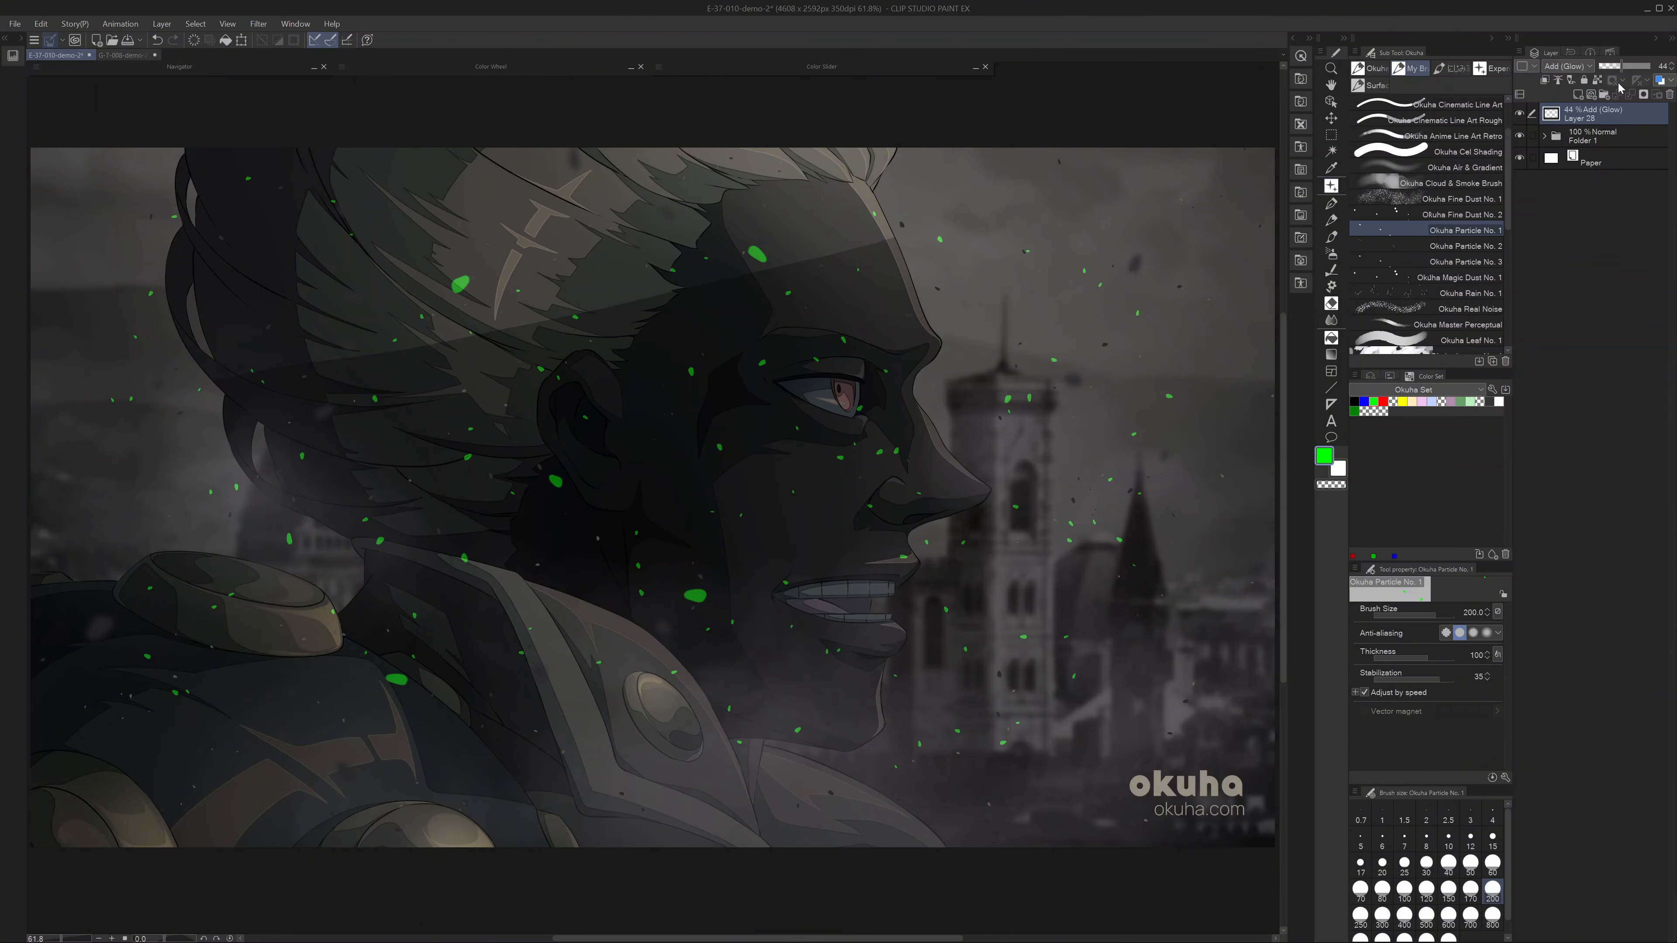
pyautogui.moveTo(1636, 66); pyautogui.dragTo(1658, 65)
pyautogui.press('Delete')
# - Select Okuha Particle No. 2 in G-7-008-demo-2, and circle a particle below the giant eye in green with Okuha Cinematic Line Art at size 12
pyautogui.click(1465, 245)
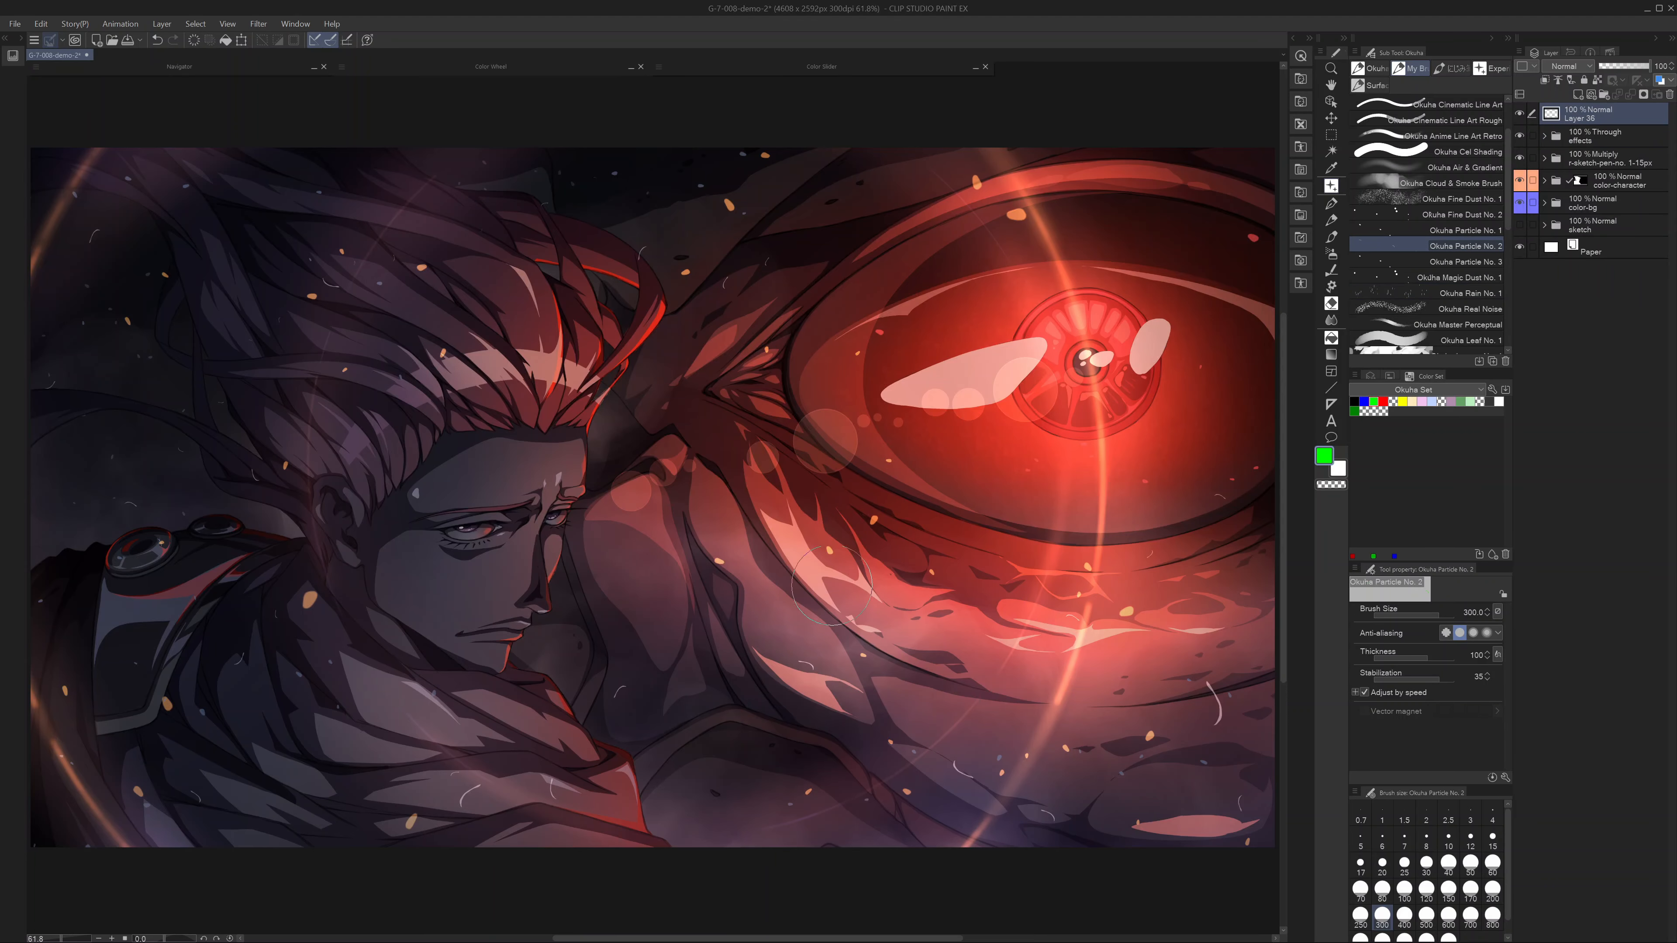
pyautogui.scroll(1, 893, 590)
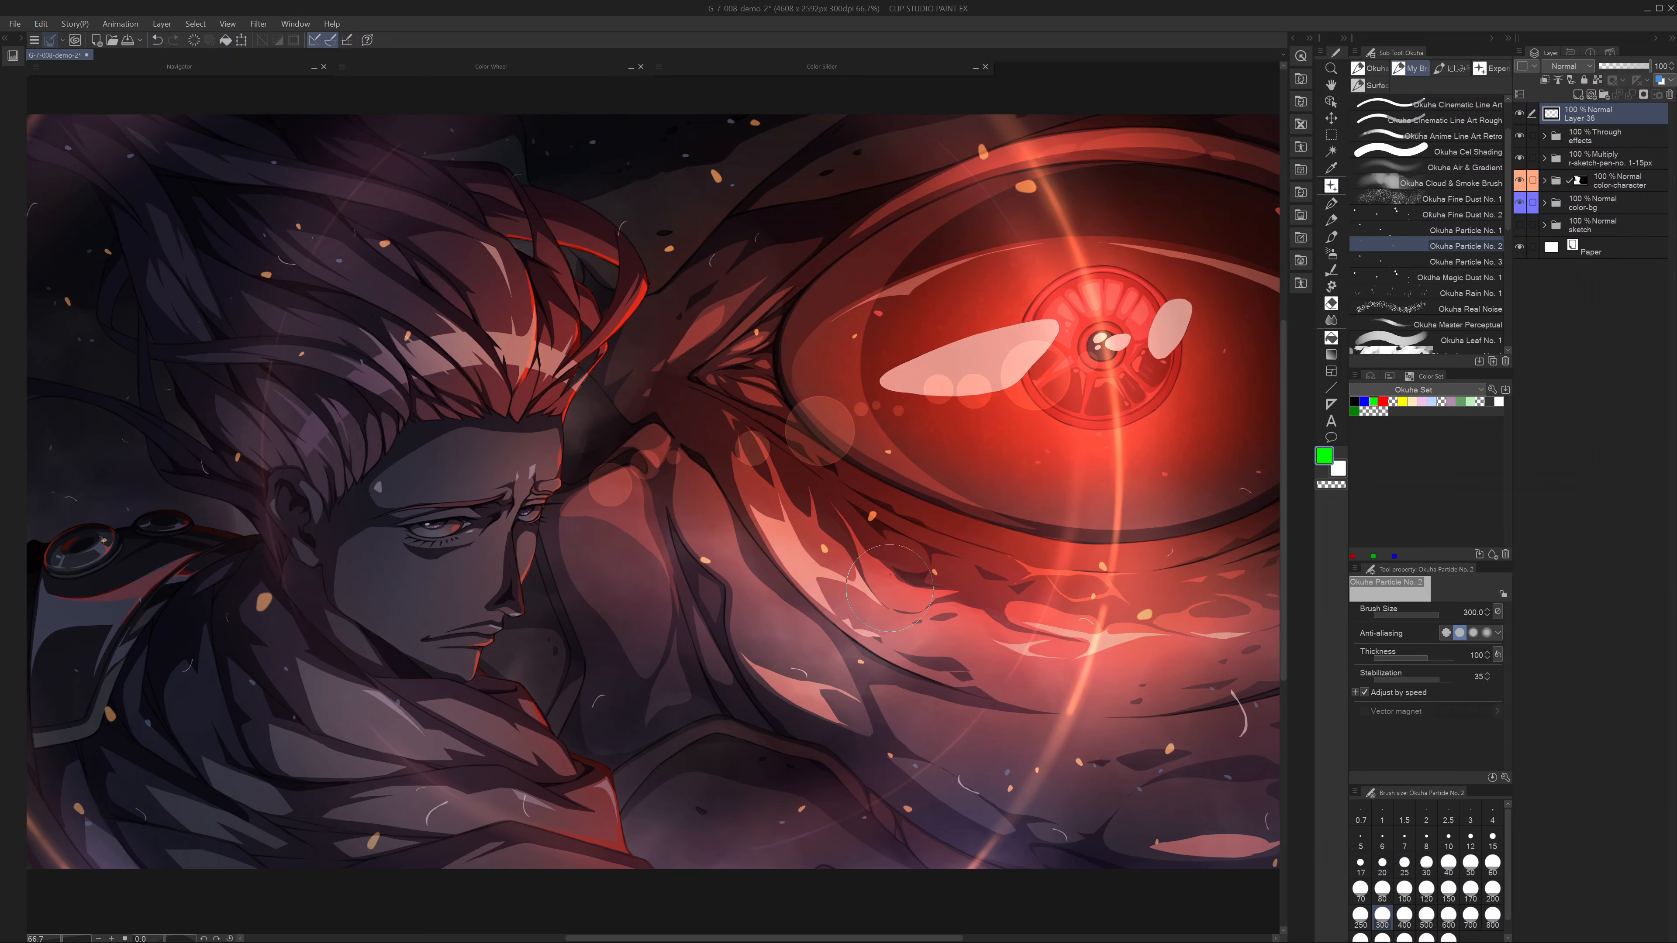
pyautogui.press('p')
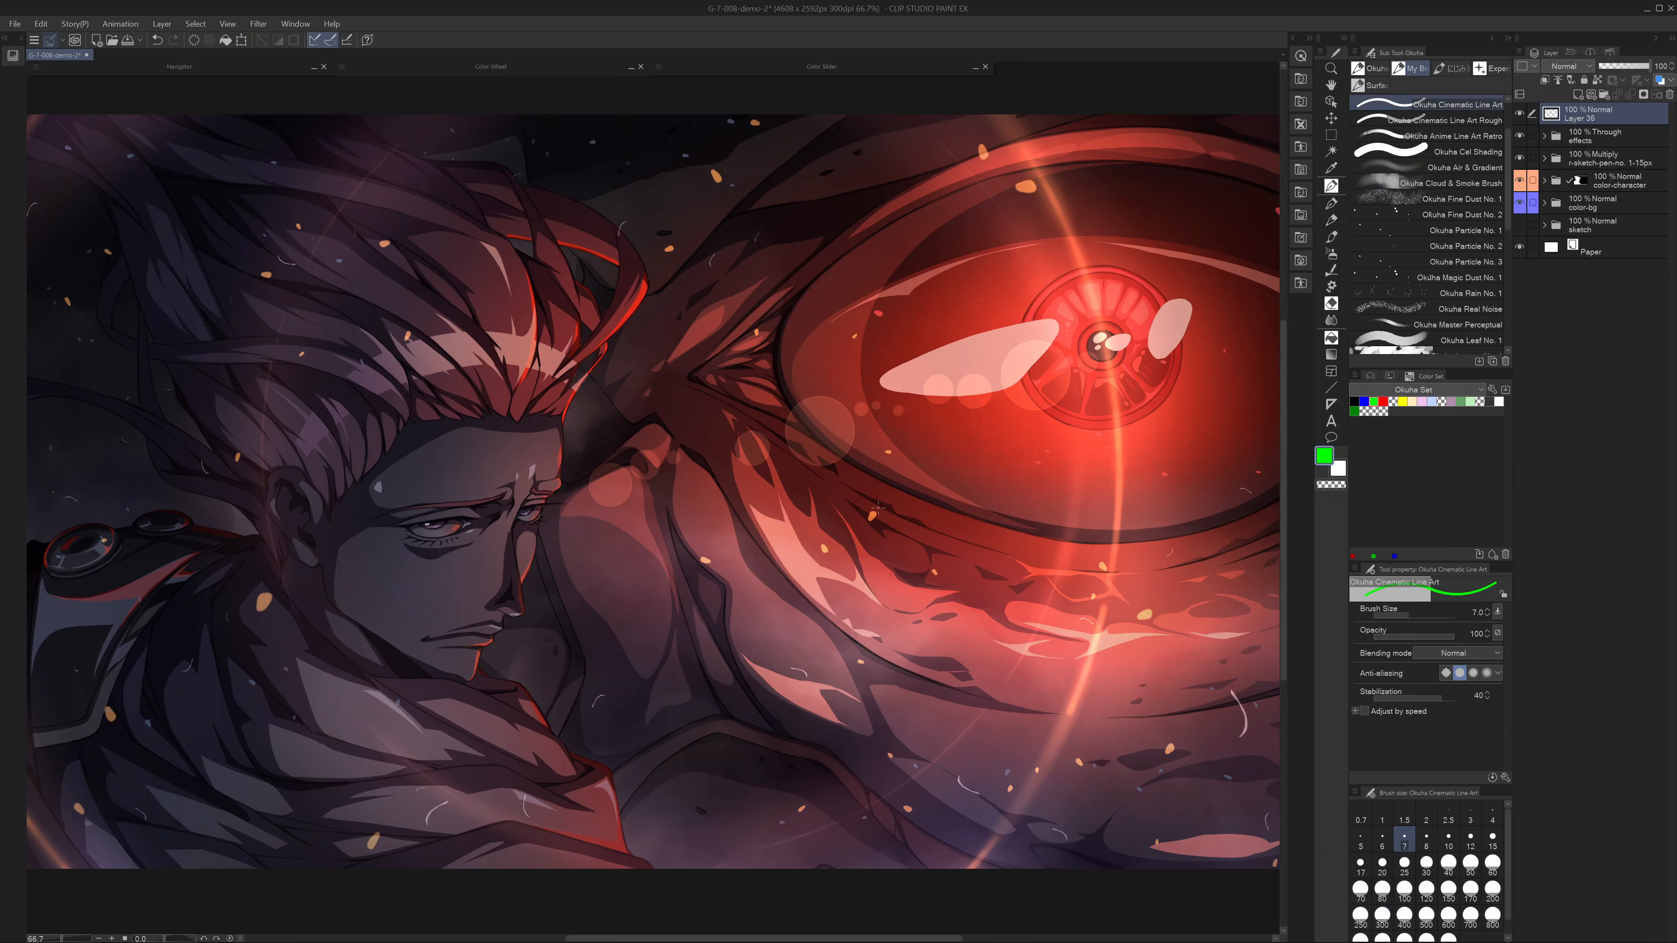
pyautogui.press(']')
pyautogui.press(']')
pyautogui.press(']')
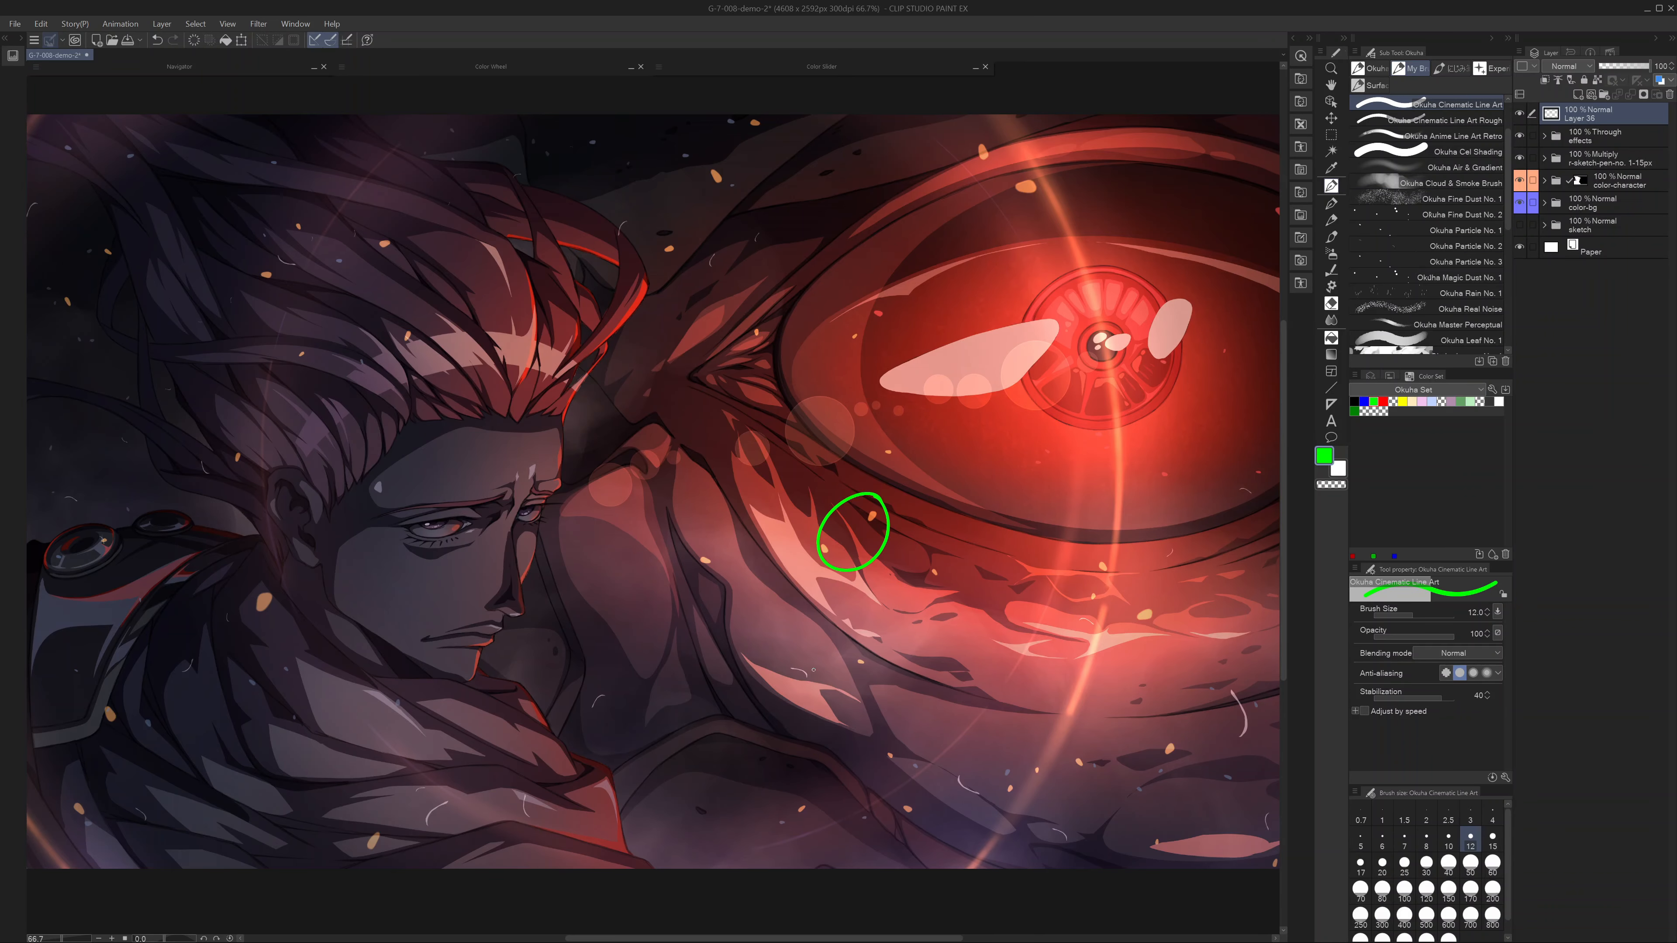
# - Circle the thin curved particle on the skin below the giant eye in green with Okuha Cinematic Line Art
pyautogui.scroll(6, 814, 670)
pyautogui.moveTo(770, 726); pyautogui.dragTo(818, 633)
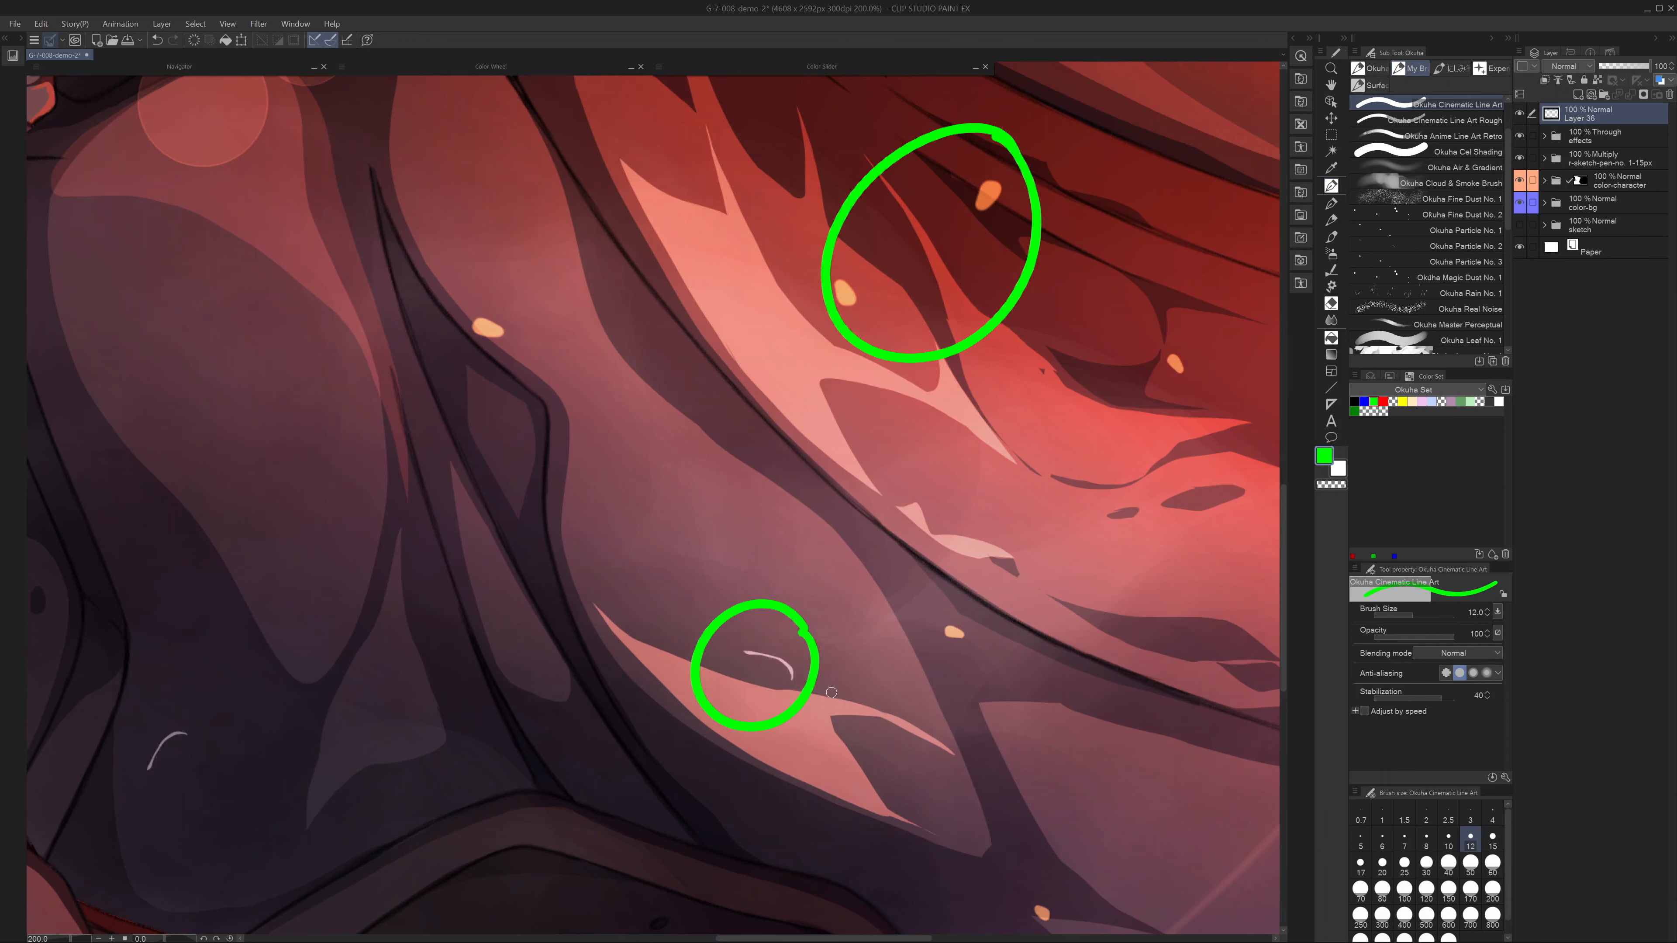
pyautogui.scroll(-3, 825, 693)
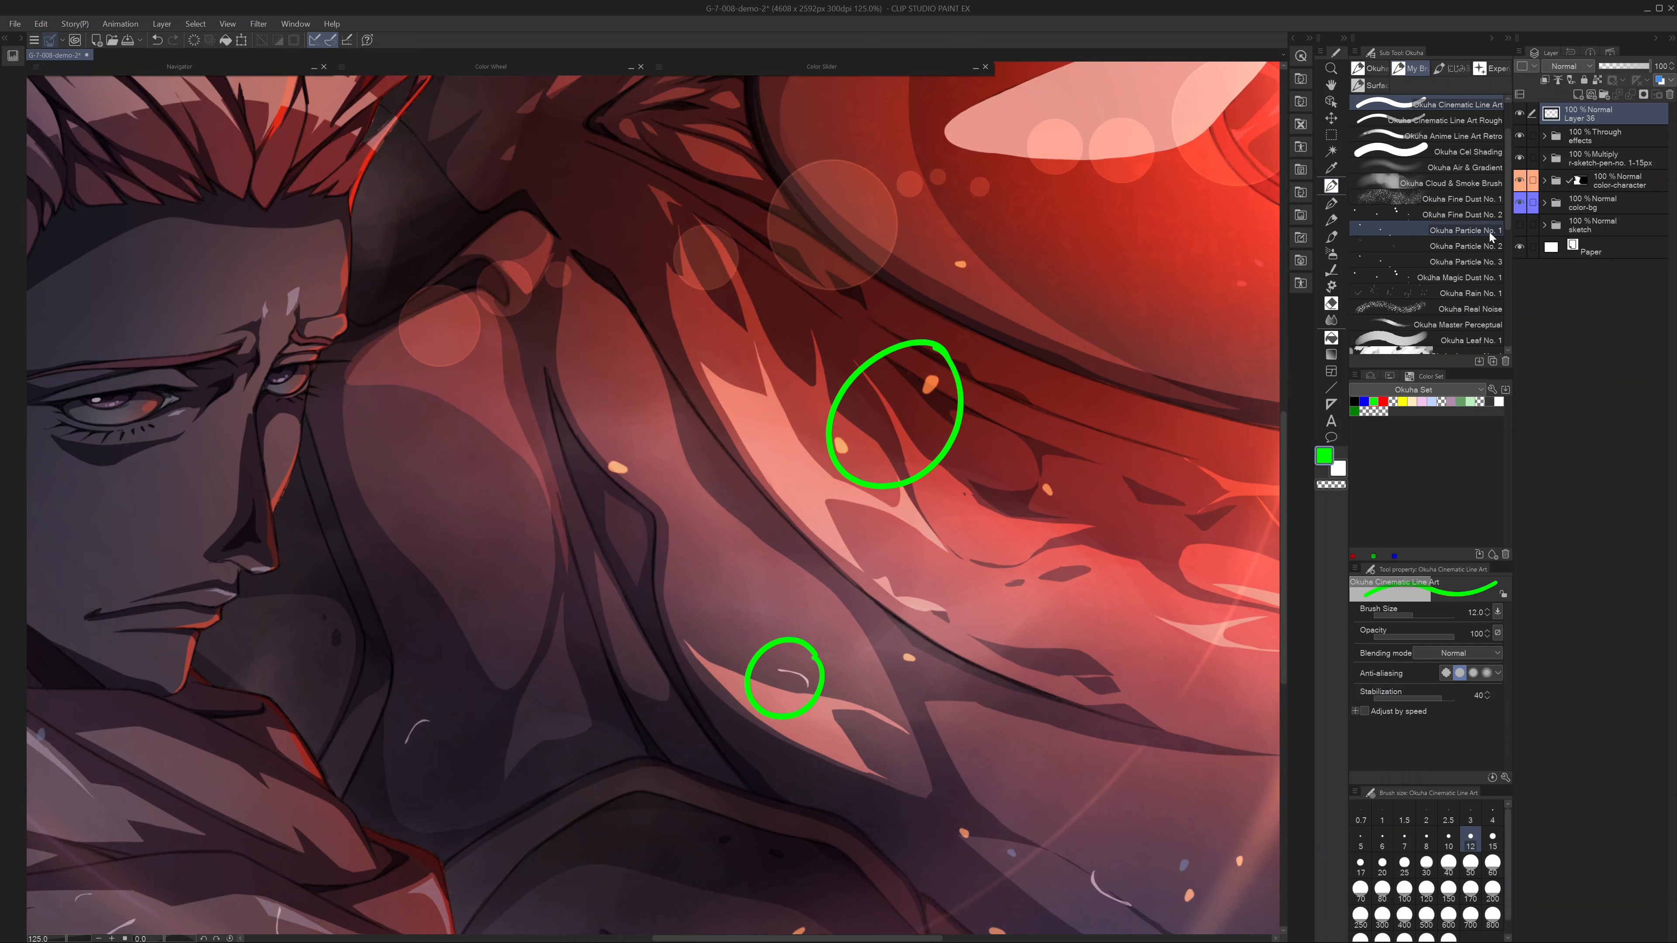
# - Clear the green circles and scatter green curved particles across the picture with Okuha Particle No. 2 at brush size 500
pyautogui.click(1486, 246)
pyautogui.scroll(-3, 915, 603)
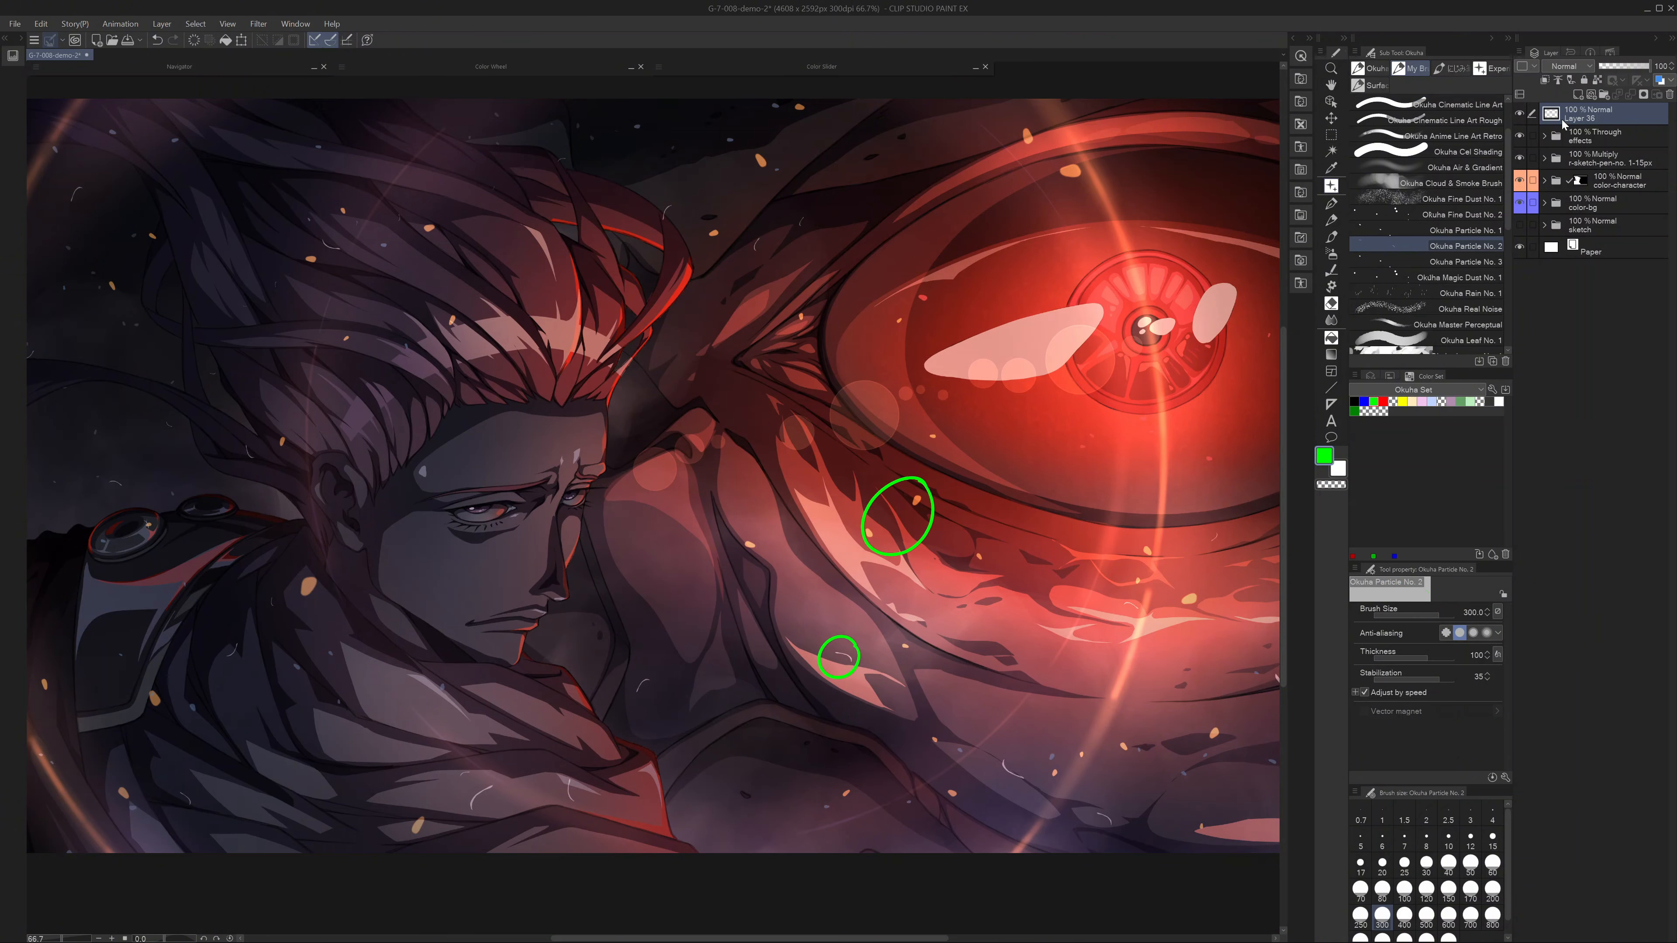
pyautogui.press('Delete')
pyautogui.press('[')
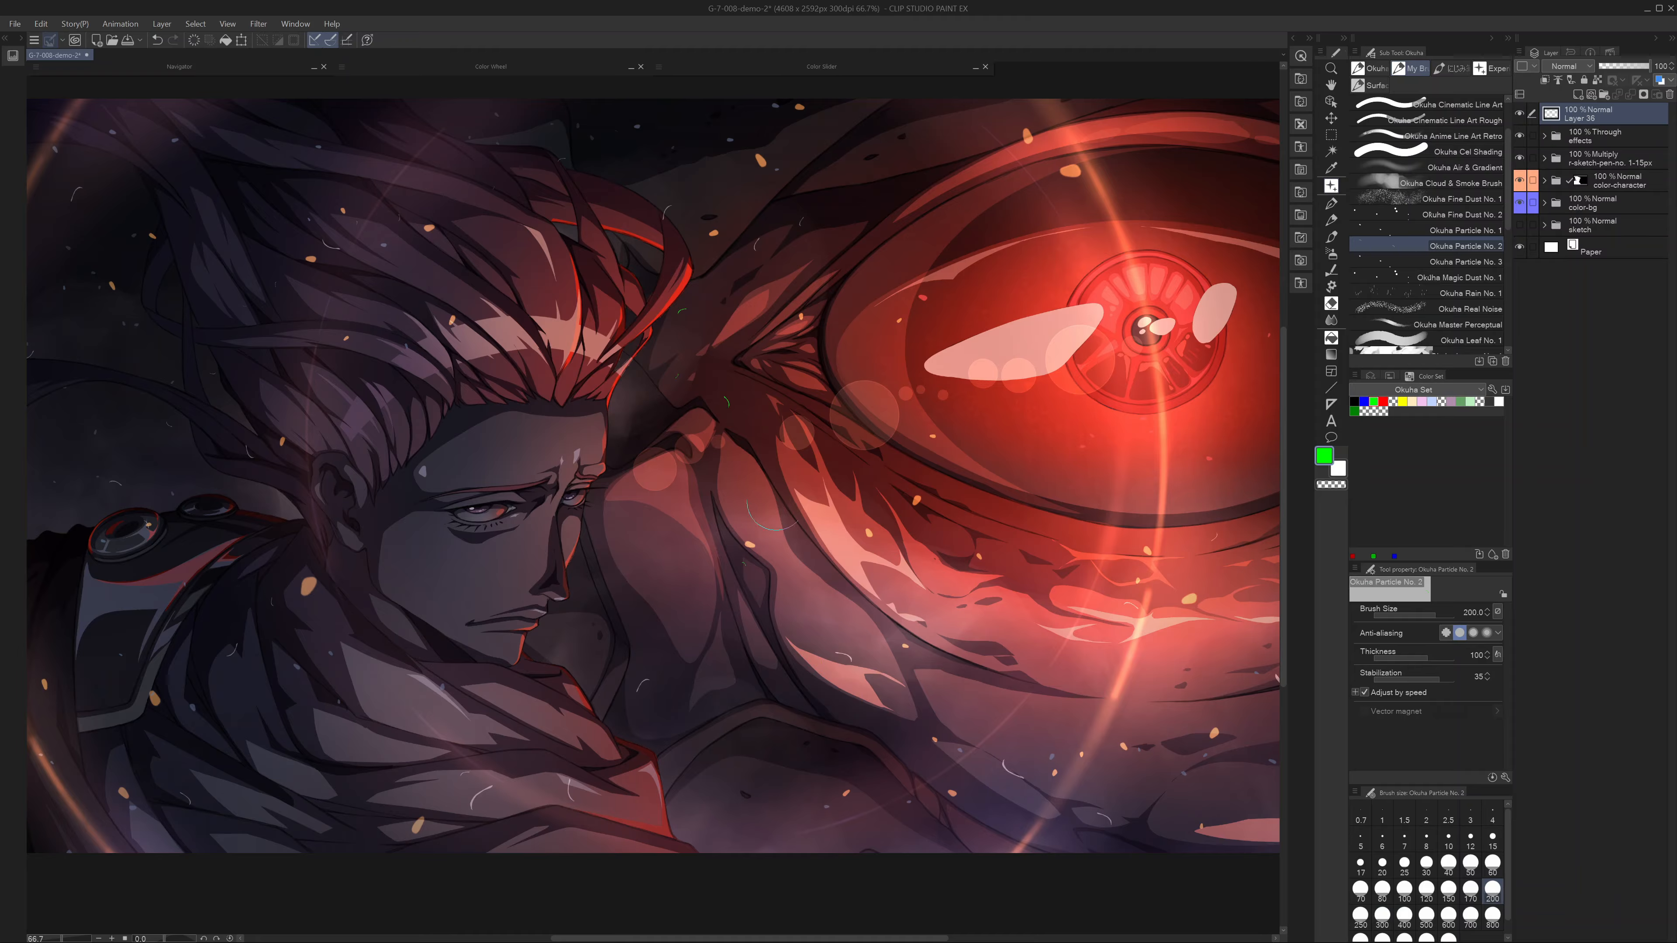
pyautogui.press(']')
pyautogui.press(']')
pyautogui.press(']')
pyautogui.press(']')
pyautogui.moveTo(931, 311)
pyautogui.mouseDown()
pyautogui.moveTo(661, 291)
pyautogui.moveTo(426, 392)
pyautogui.moveTo(396, 494)
pyautogui.moveTo(439, 262)
pyautogui.moveTo(278, 700)
pyautogui.moveTo(804, 440)
pyautogui.moveTo(1106, 489)
pyautogui.mouseUp()
# - Scatter multicoloured dots across the picture with Okuha Magic Dust No. 1 at size 300, using a muted orange base colour
pyautogui.scroll(-3, 1456, 234)
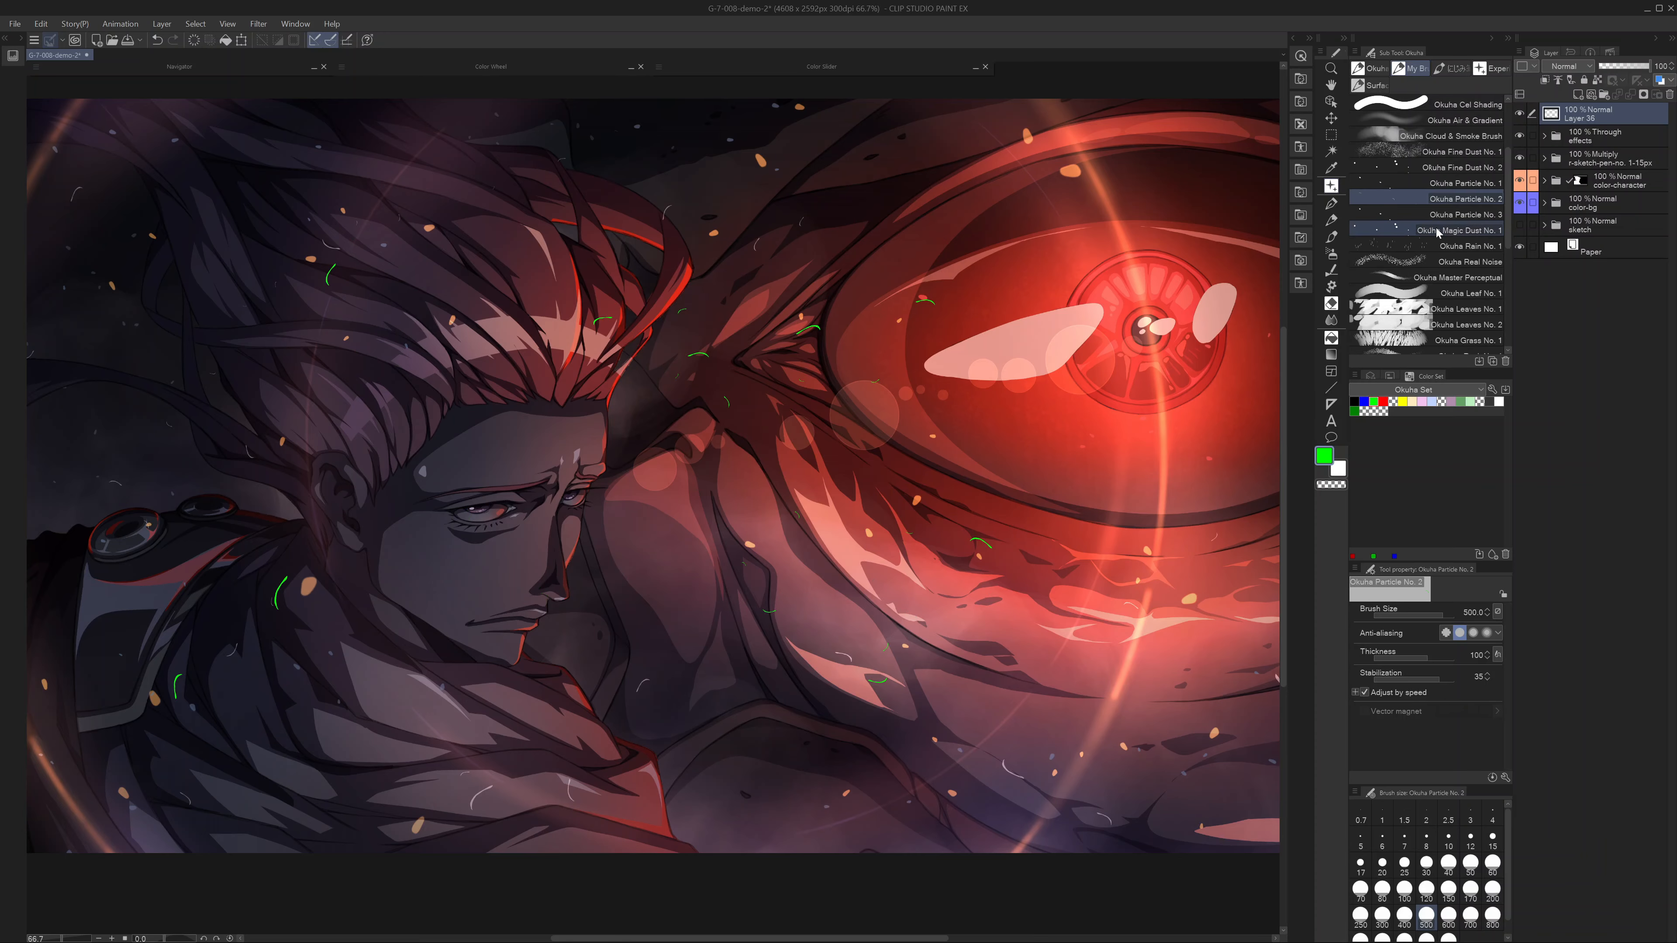
pyautogui.click(1438, 231)
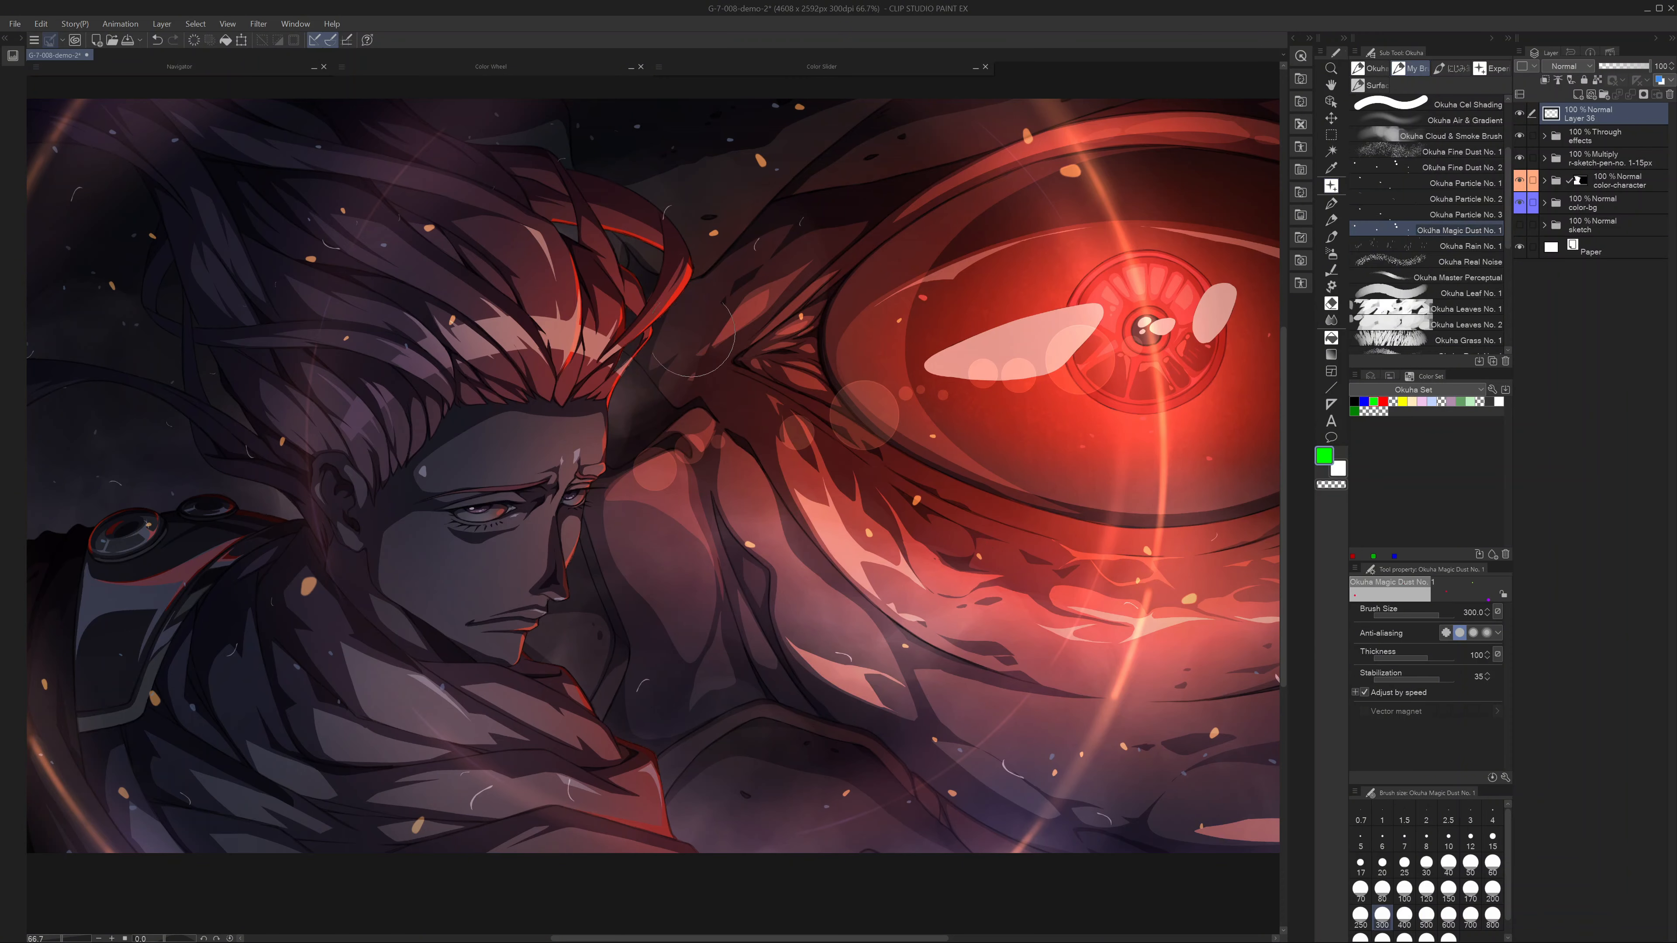
pyautogui.click(634, 68)
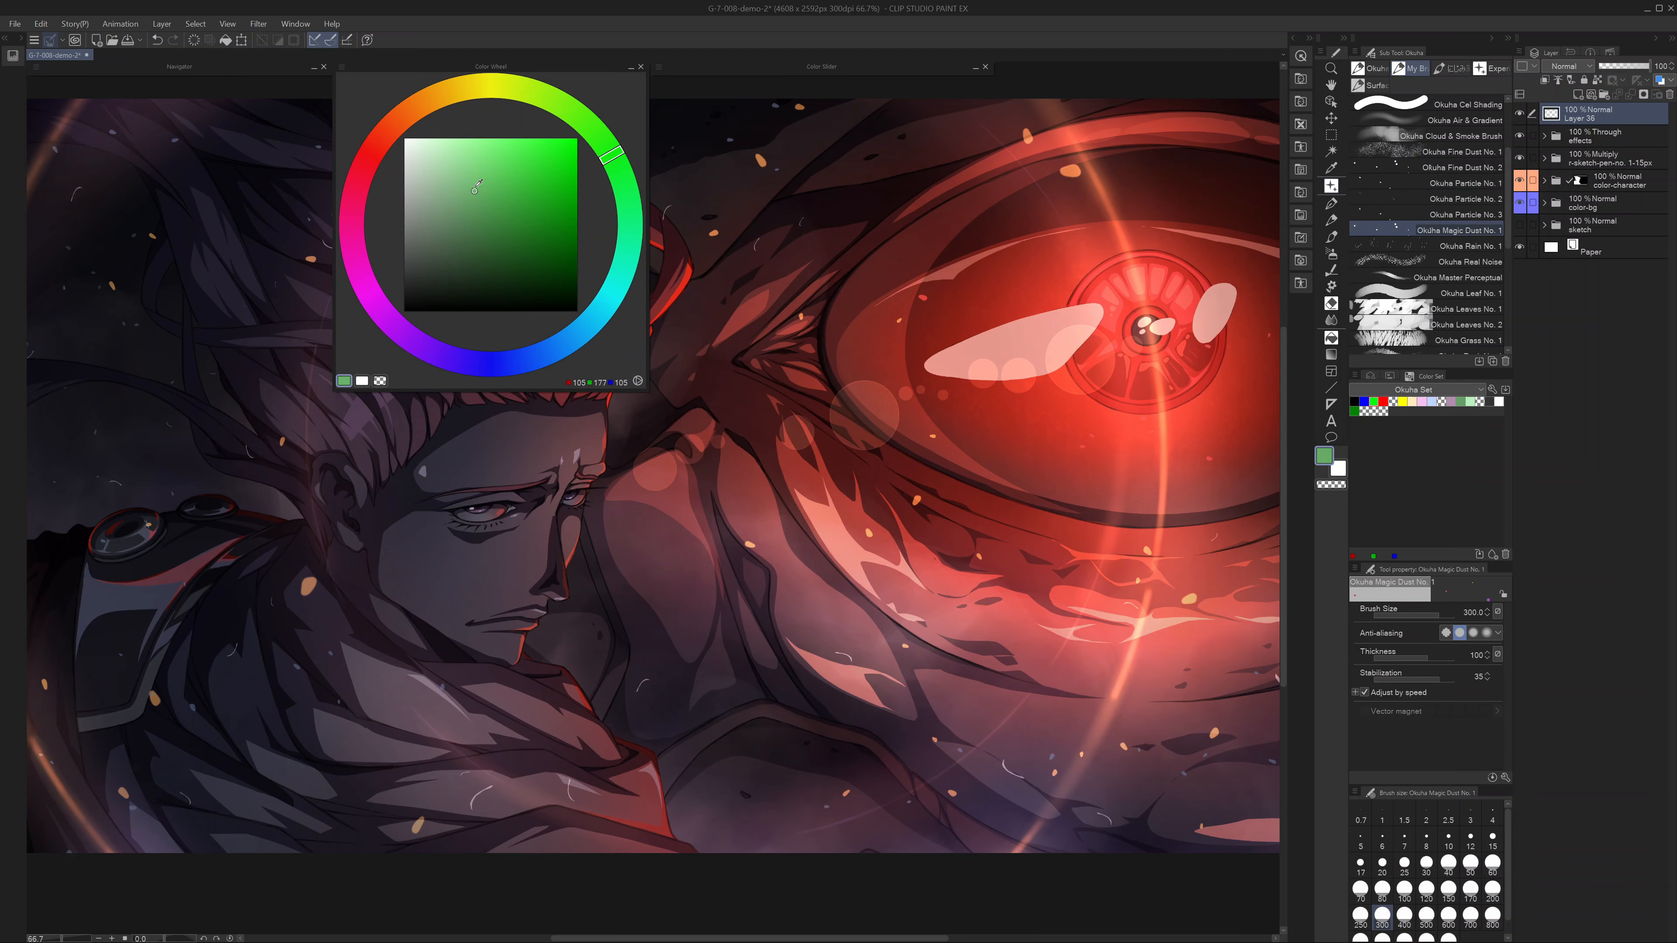
pyautogui.moveTo(496, 98); pyautogui.dragTo(475, 102)
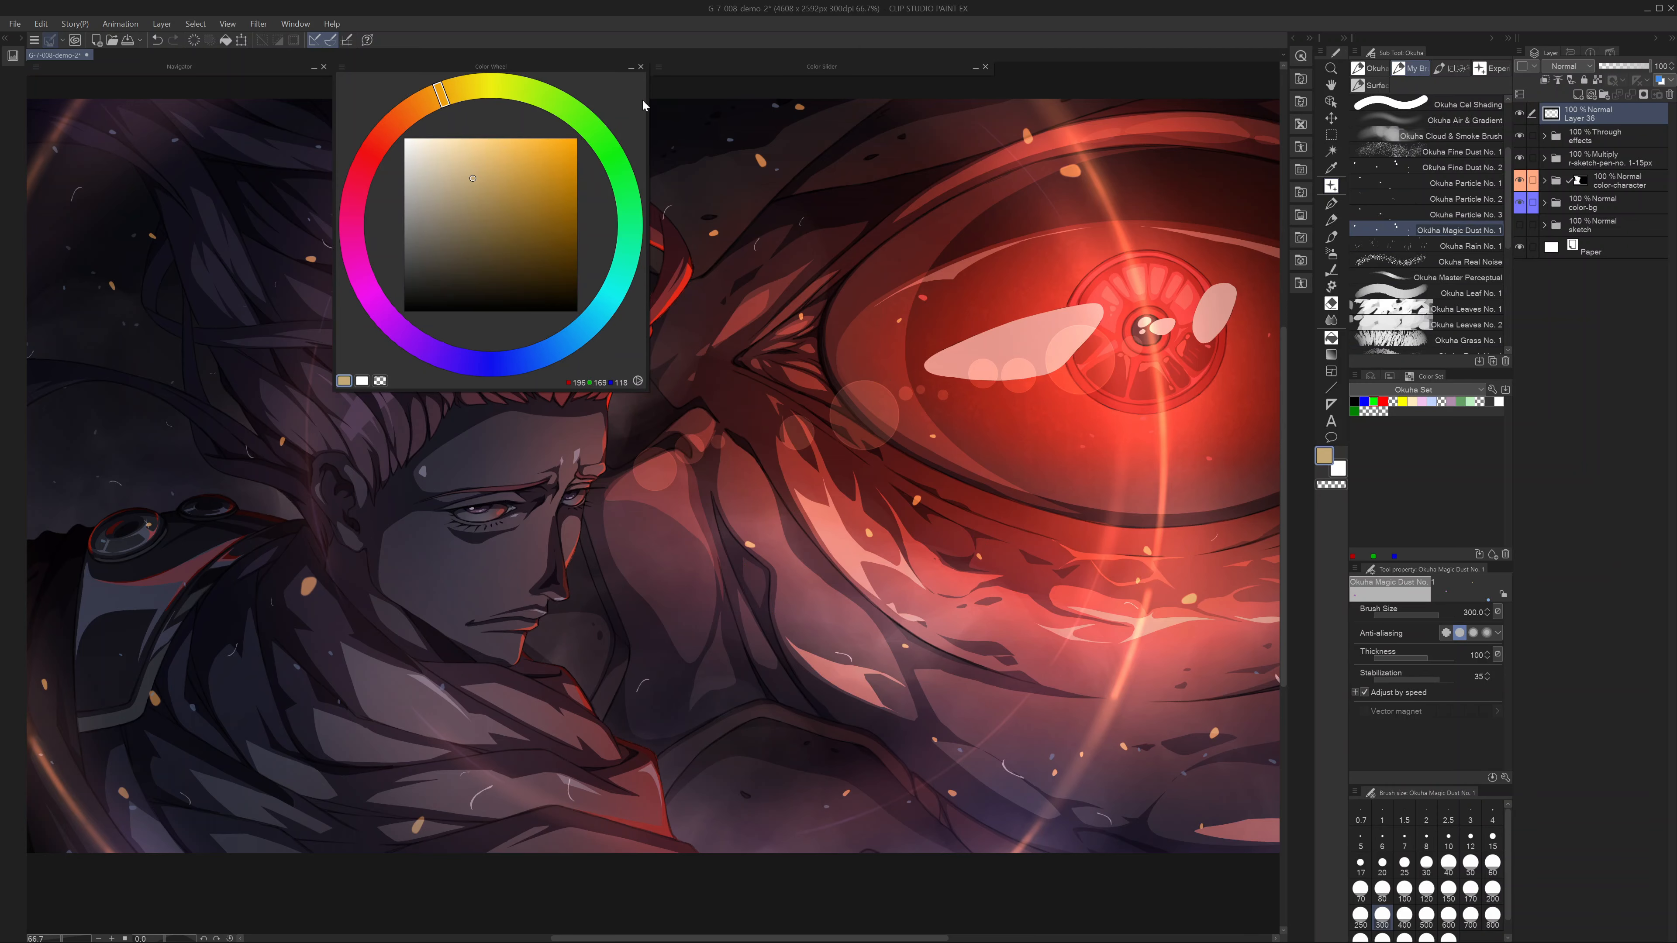
pyautogui.moveTo(575, 264)
pyautogui.mouseDown()
pyautogui.moveTo(643, 286)
pyautogui.moveTo(615, 520)
pyautogui.moveTo(732, 522)
pyautogui.mouseUp()
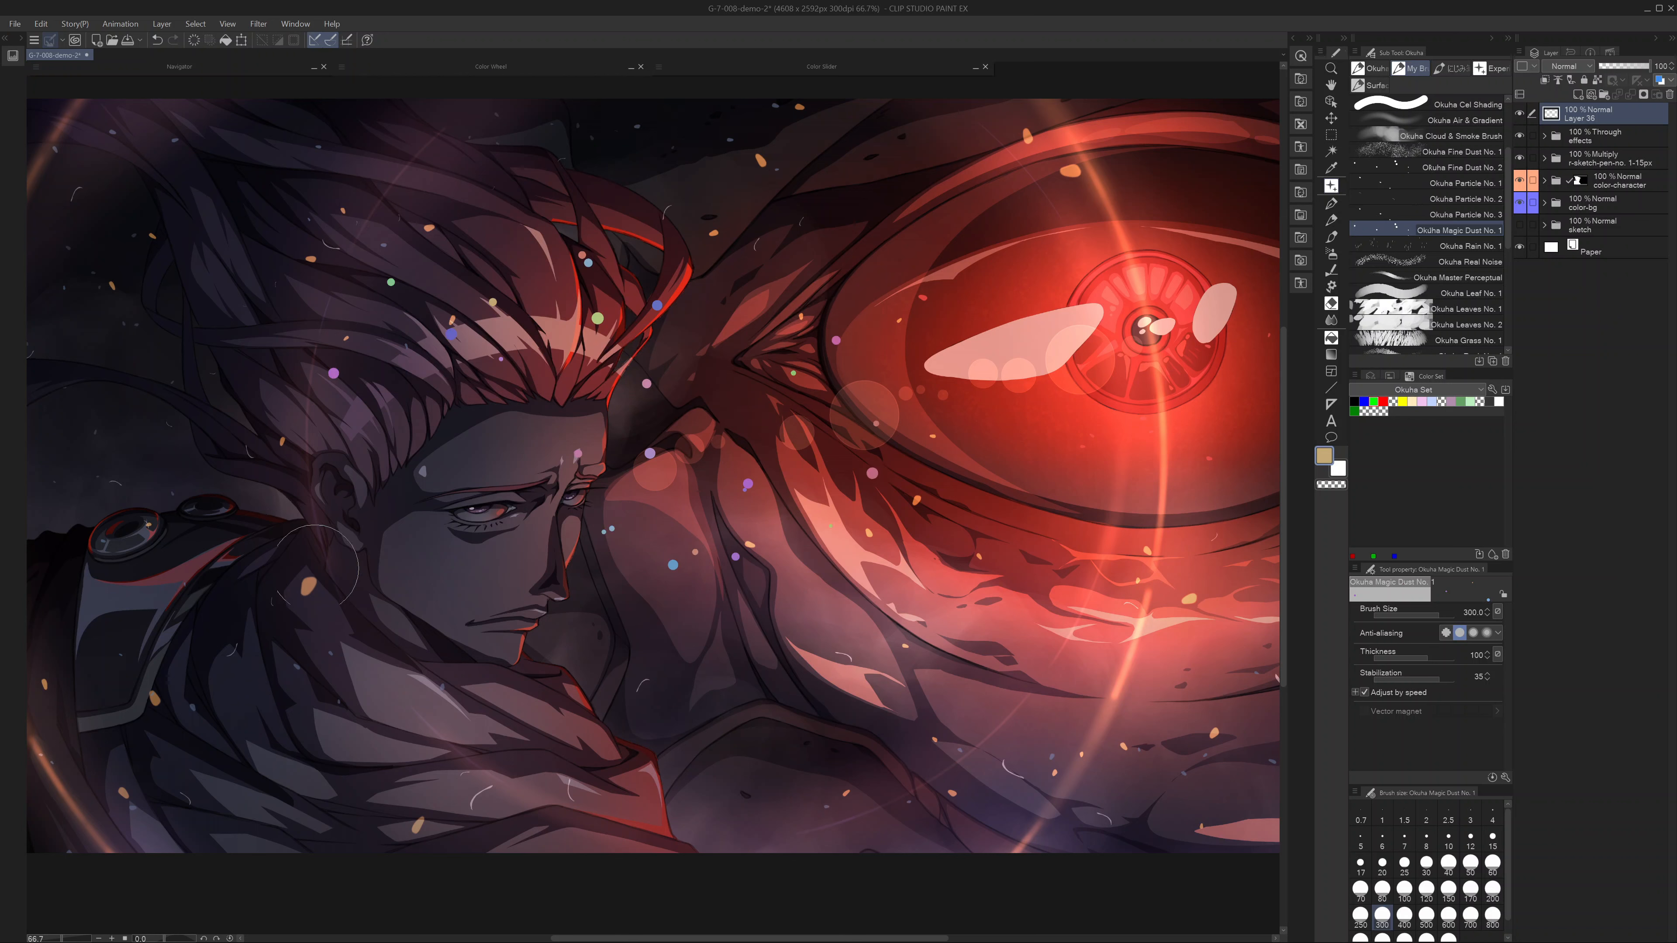
pyautogui.moveTo(317, 565)
pyautogui.mouseDown()
pyautogui.moveTo(286, 224)
pyautogui.moveTo(318, 376)
pyautogui.moveTo(329, 568)
pyautogui.moveTo(423, 703)
pyautogui.moveTo(448, 395)
pyautogui.moveTo(515, 298)
pyautogui.moveTo(618, 621)
pyautogui.mouseUp()
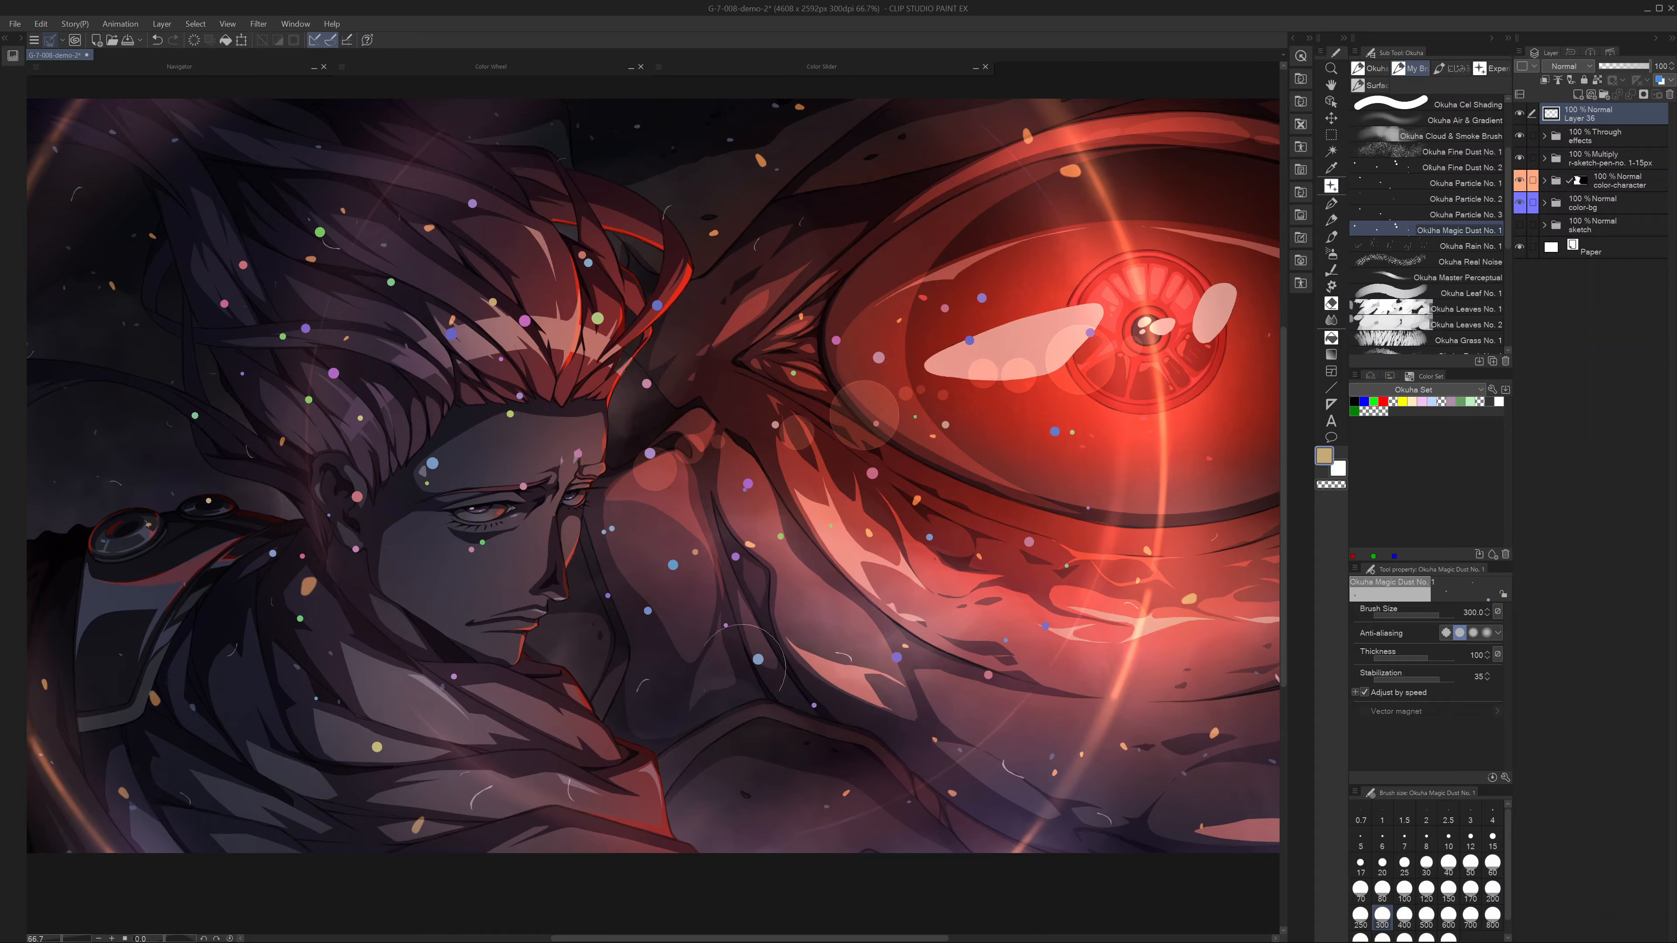
pyautogui.moveTo(285, 186)
pyautogui.mouseDown()
pyautogui.moveTo(117, 248)
pyautogui.moveTo(156, 507)
pyautogui.moveTo(305, 336)
pyautogui.mouseUp()
pyautogui.moveTo(825, 617)
pyautogui.mouseDown()
pyautogui.moveTo(700, 357)
pyautogui.moveTo(789, 396)
pyautogui.moveTo(870, 516)
pyautogui.moveTo(938, 565)
pyautogui.mouseUp()
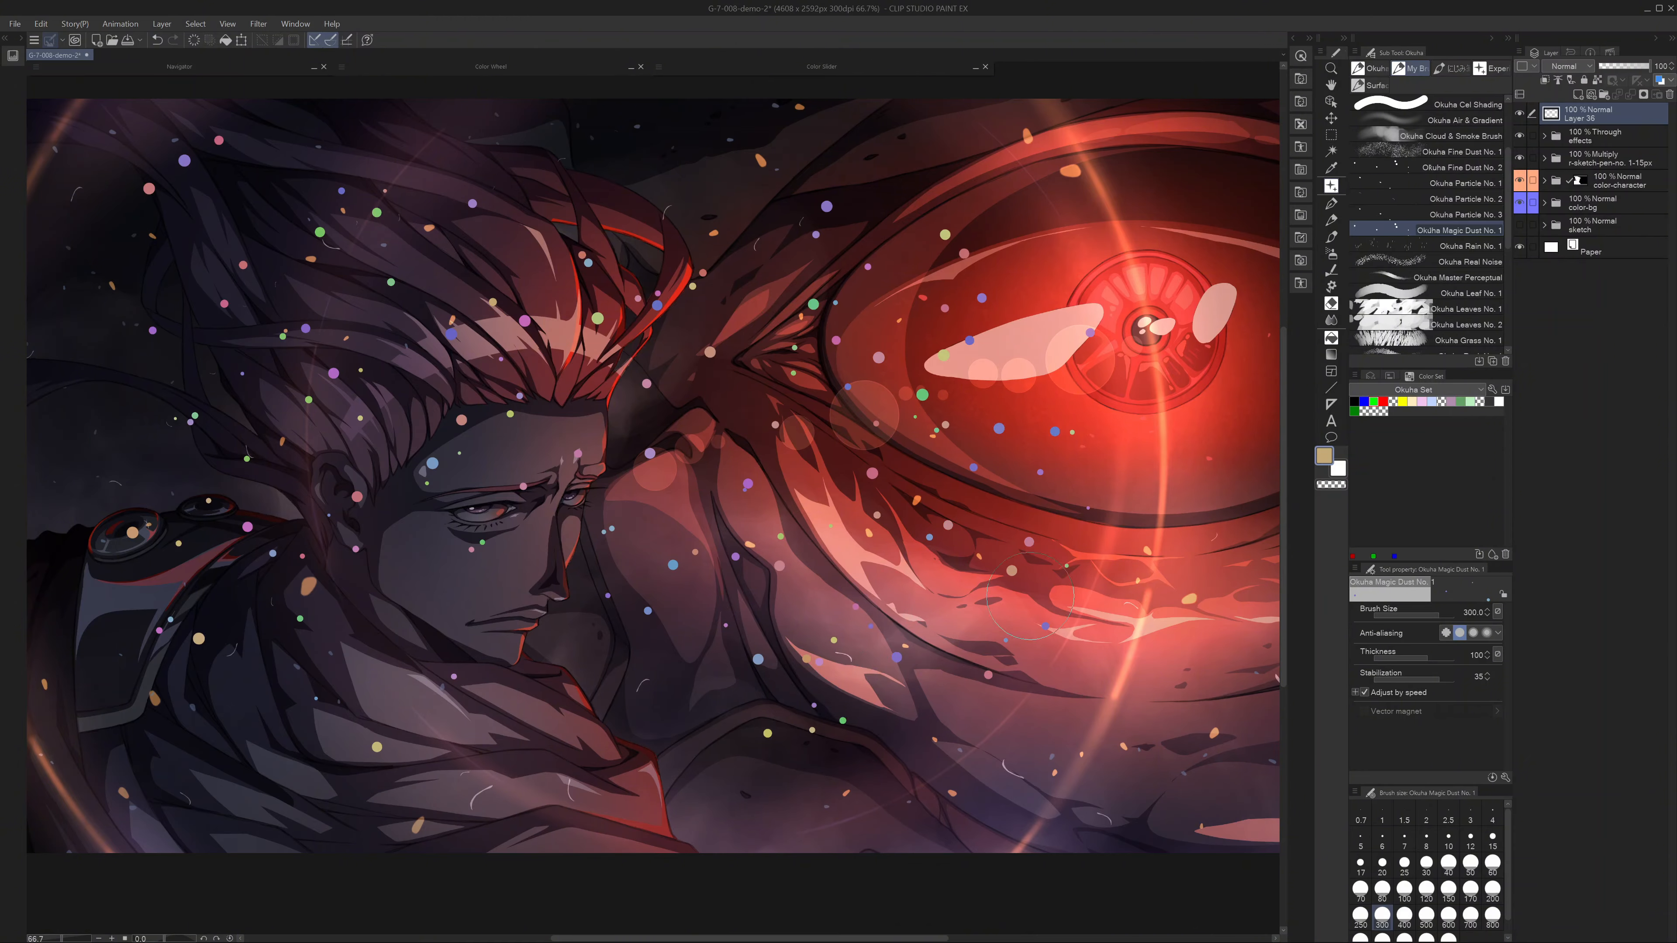
# - Clear the magic dust and cover the picture with muted orange rain streaks using Okuha Rain No. 1 at brush size 700
pyautogui.click(1459, 246)
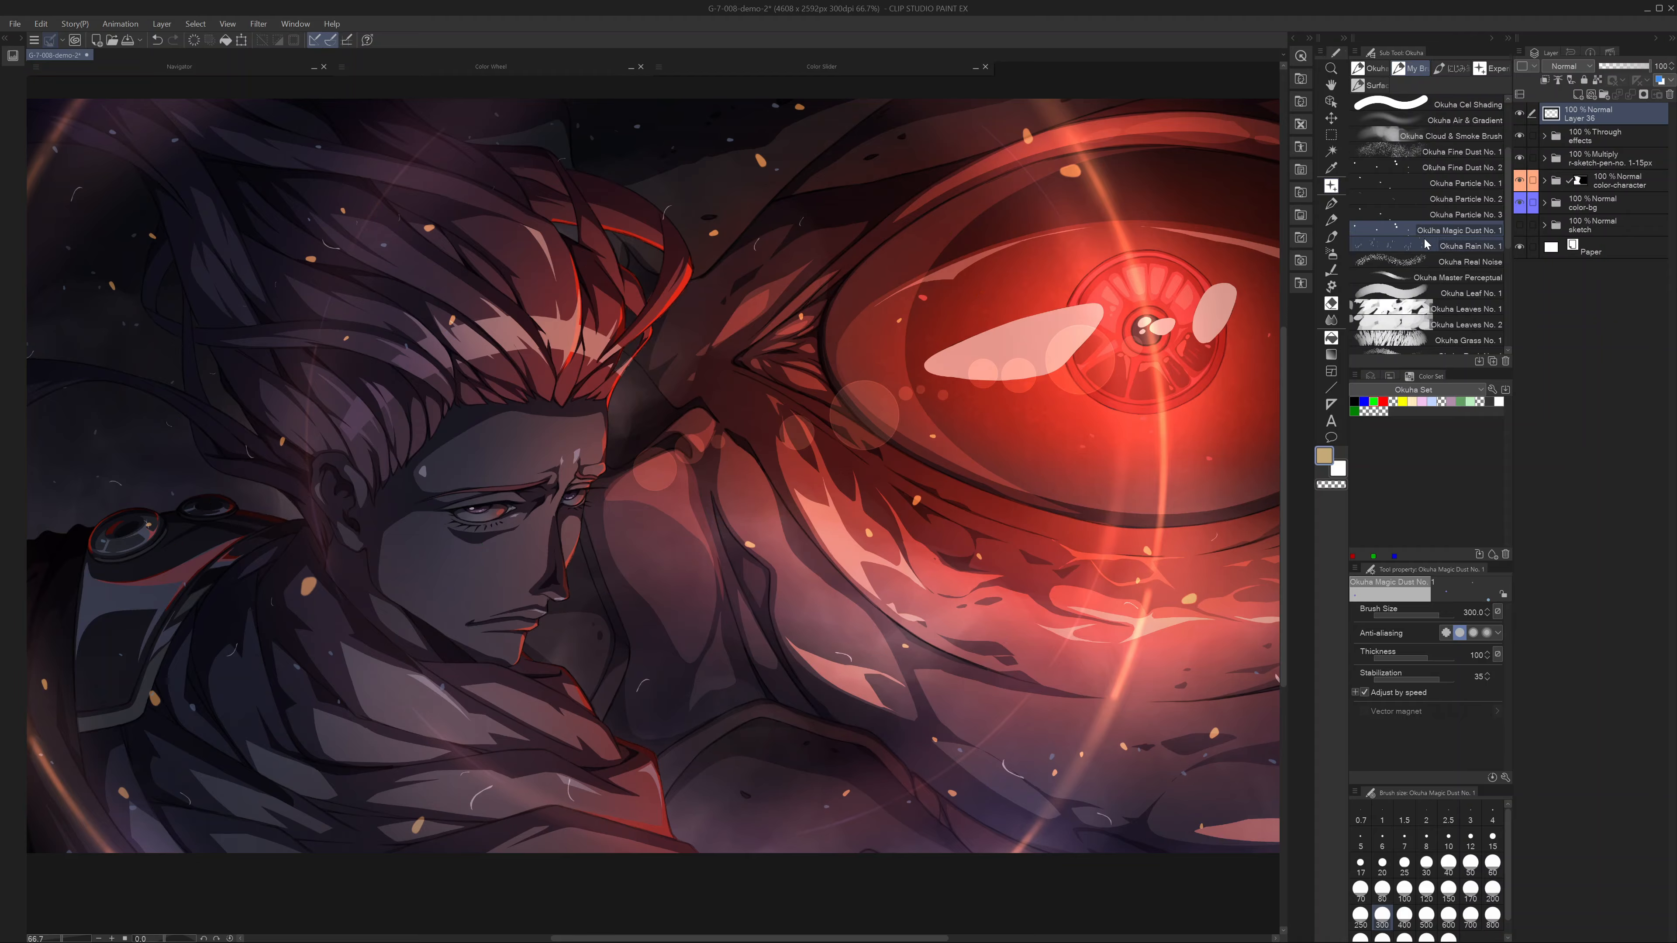
pyautogui.scroll(-1, 502, 456)
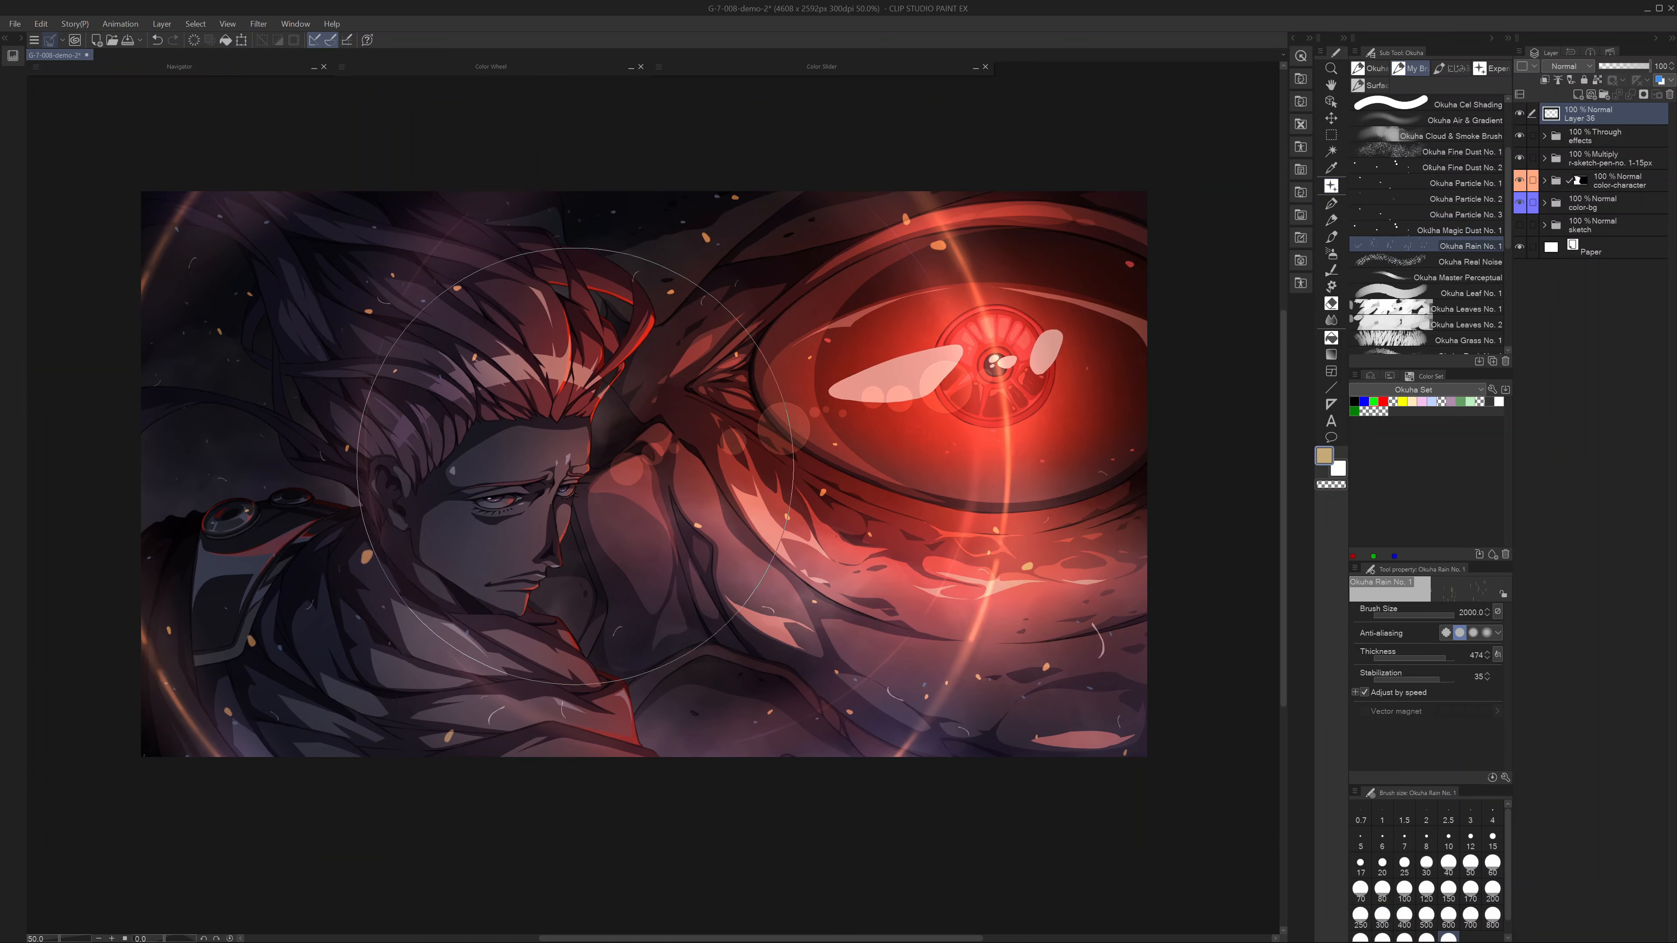
pyautogui.moveTo(409, 503); pyautogui.dragTo(449, 489)
pyautogui.press('[')
pyautogui.press('[')
pyautogui.press('[')
pyautogui.press('[')
pyautogui.press('[')
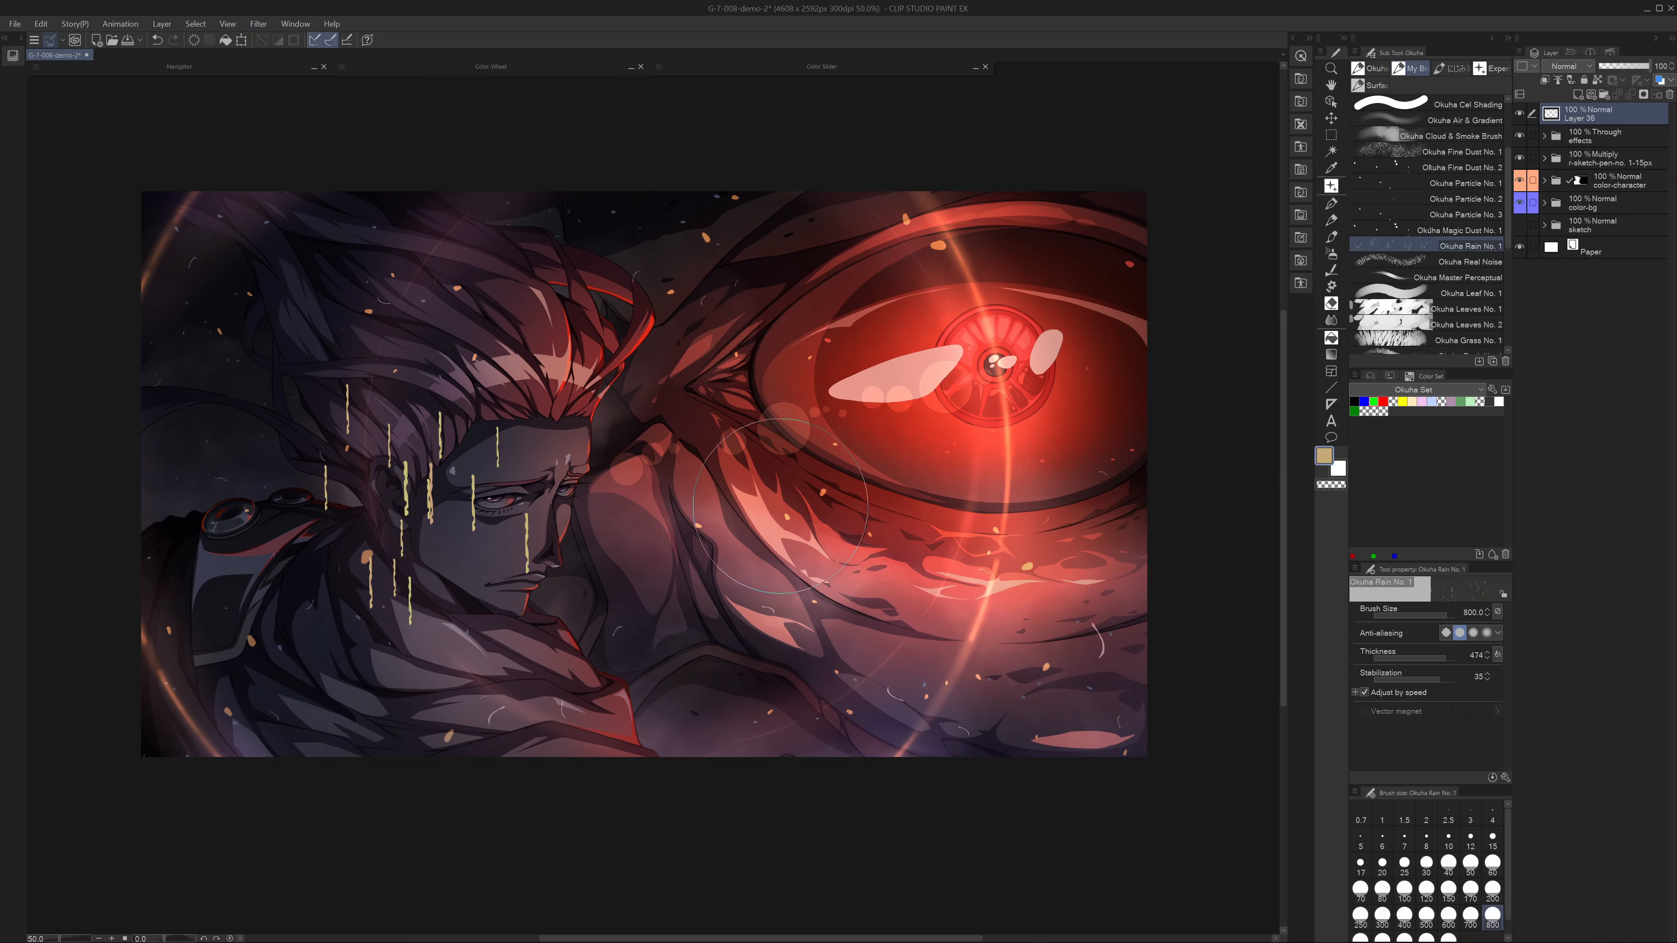
pyautogui.hotkey('ctrl', 'z')
pyautogui.press('[')
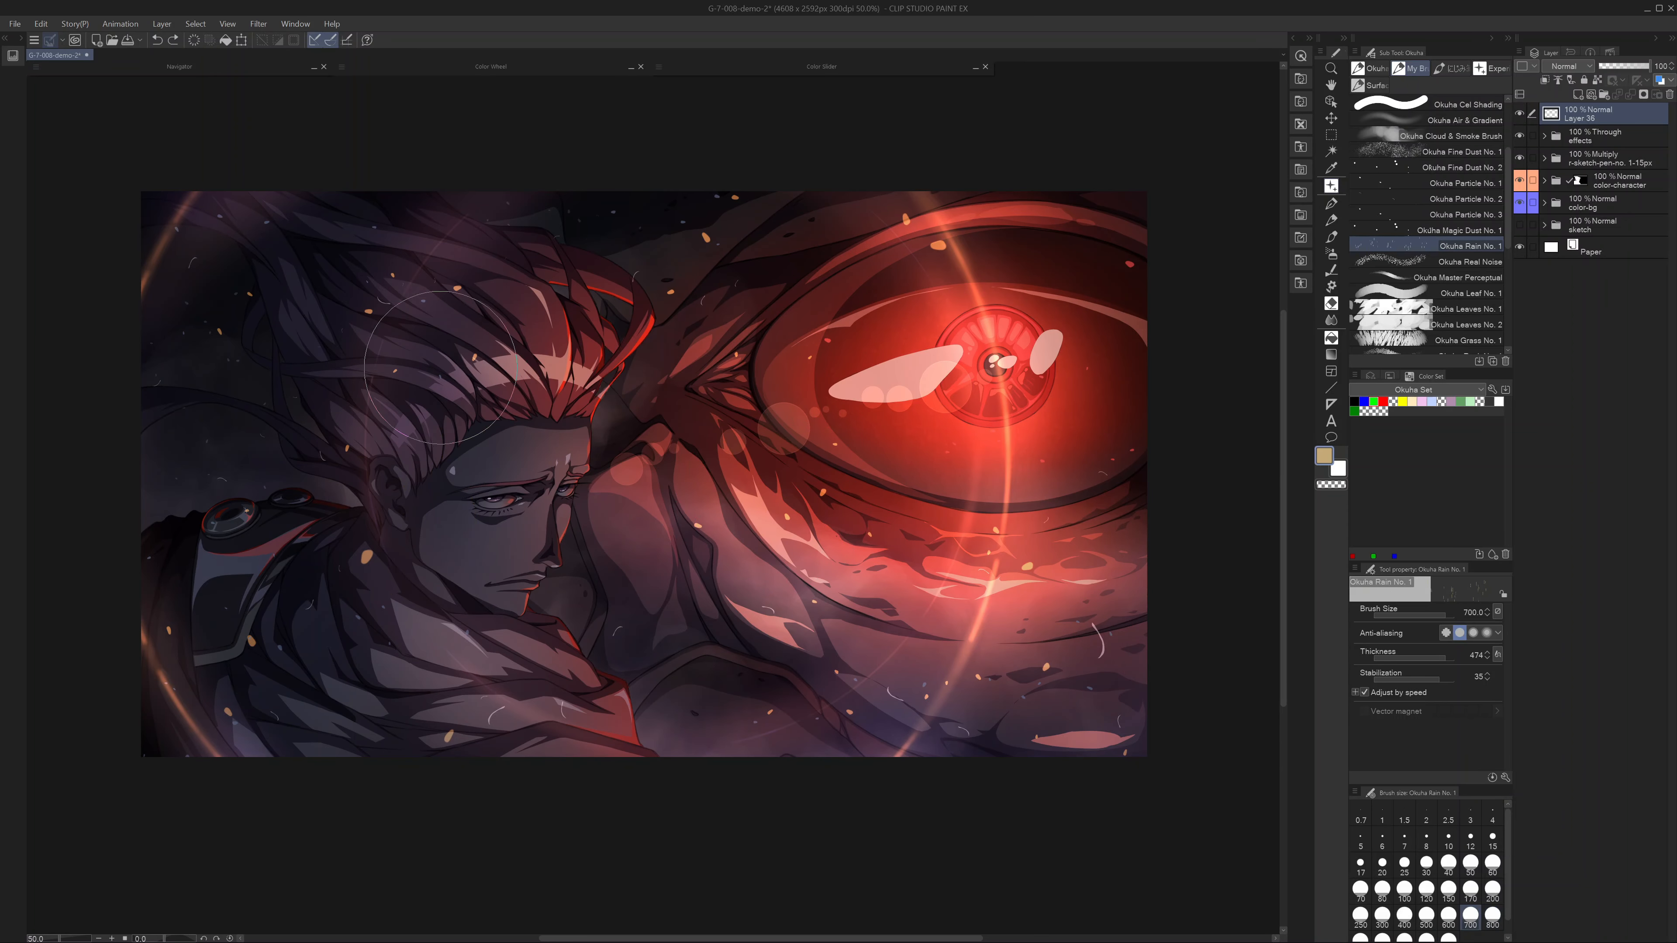
pyautogui.moveTo(338, 327)
pyautogui.mouseDown()
pyautogui.moveTo(561, 321)
pyautogui.moveTo(568, 370)
pyautogui.moveTo(707, 473)
pyautogui.mouseUp()
pyautogui.moveTo(265, 589)
pyautogui.mouseDown()
pyautogui.moveTo(1090, 308)
pyautogui.moveTo(964, 694)
pyautogui.moveTo(1118, 445)
pyautogui.moveTo(369, 261)
pyautogui.moveTo(370, 555)
pyautogui.moveTo(442, 291)
pyautogui.moveTo(316, 198)
pyautogui.mouseUp()
# - Apply a Motion blur of strength 100 at angle 90 to the orange rain layer and lower its opacity to 66%
pyautogui.click(264, 29)
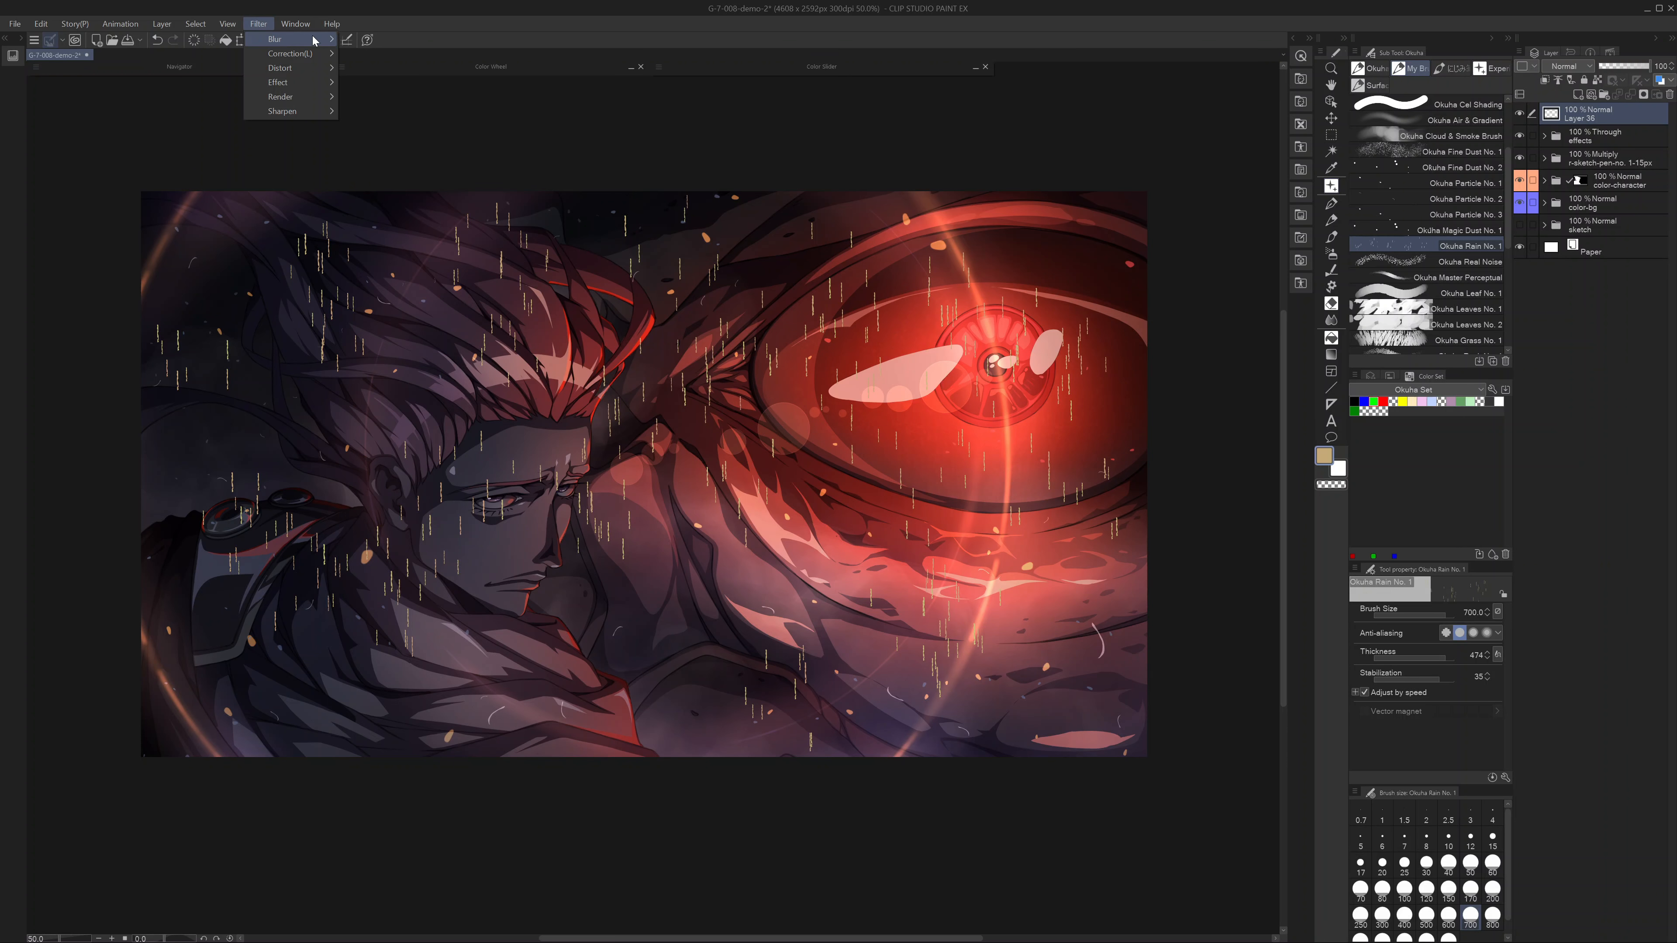
pyautogui.moveTo(319, 41)
pyautogui.click(383, 84)
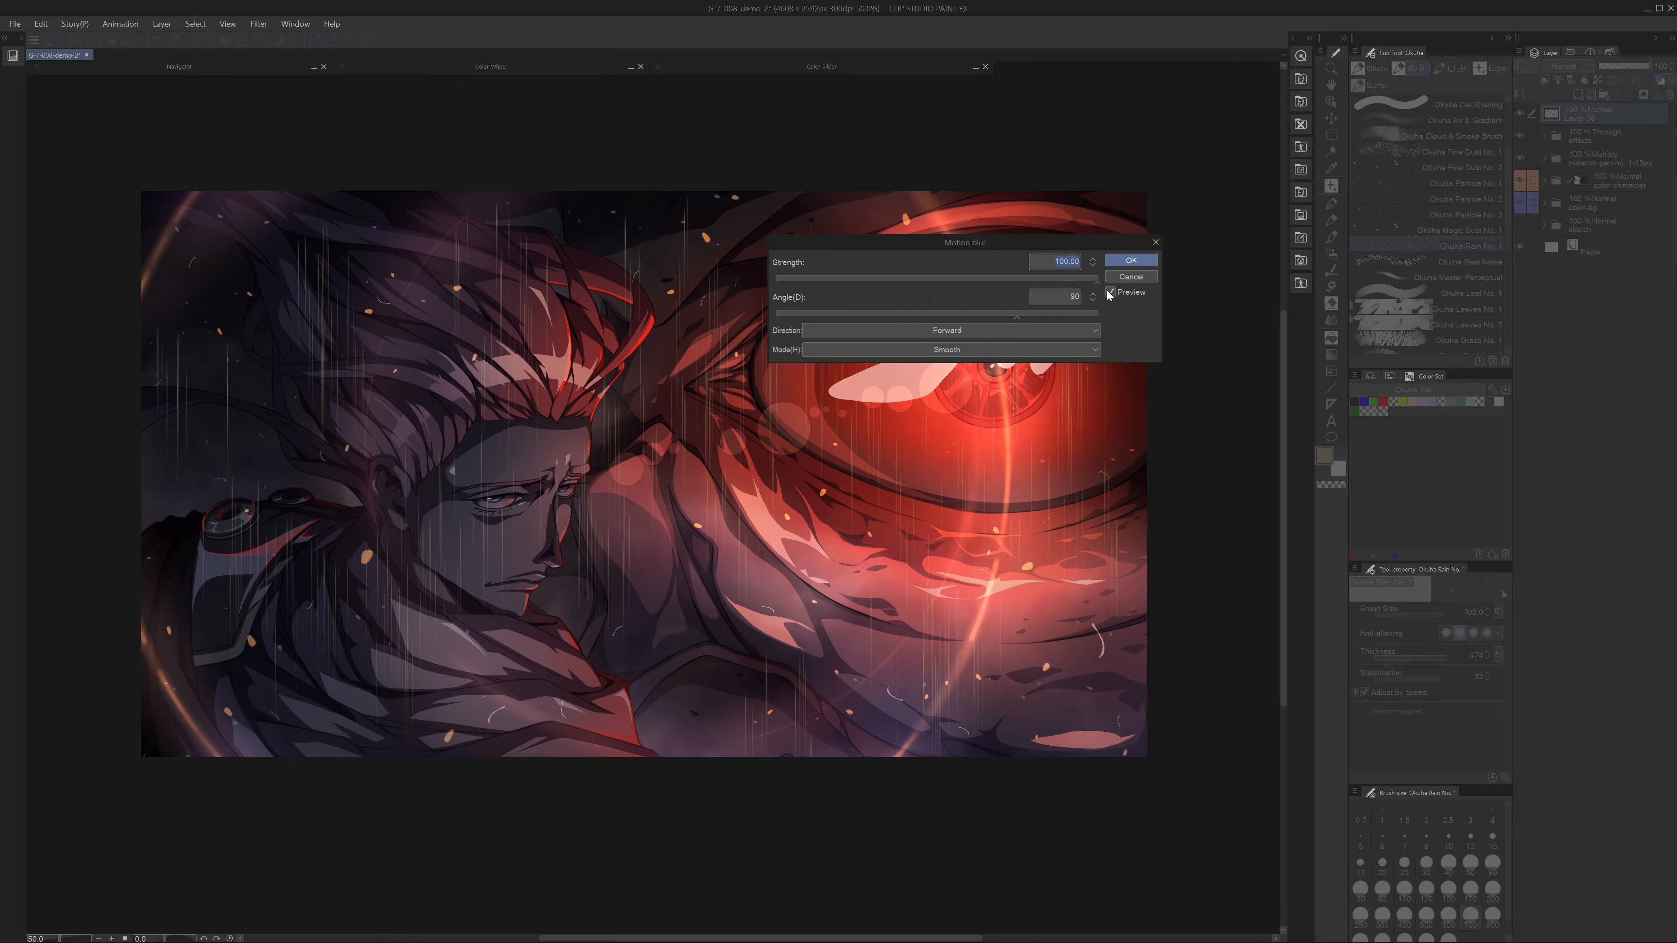
pyautogui.click(1131, 261)
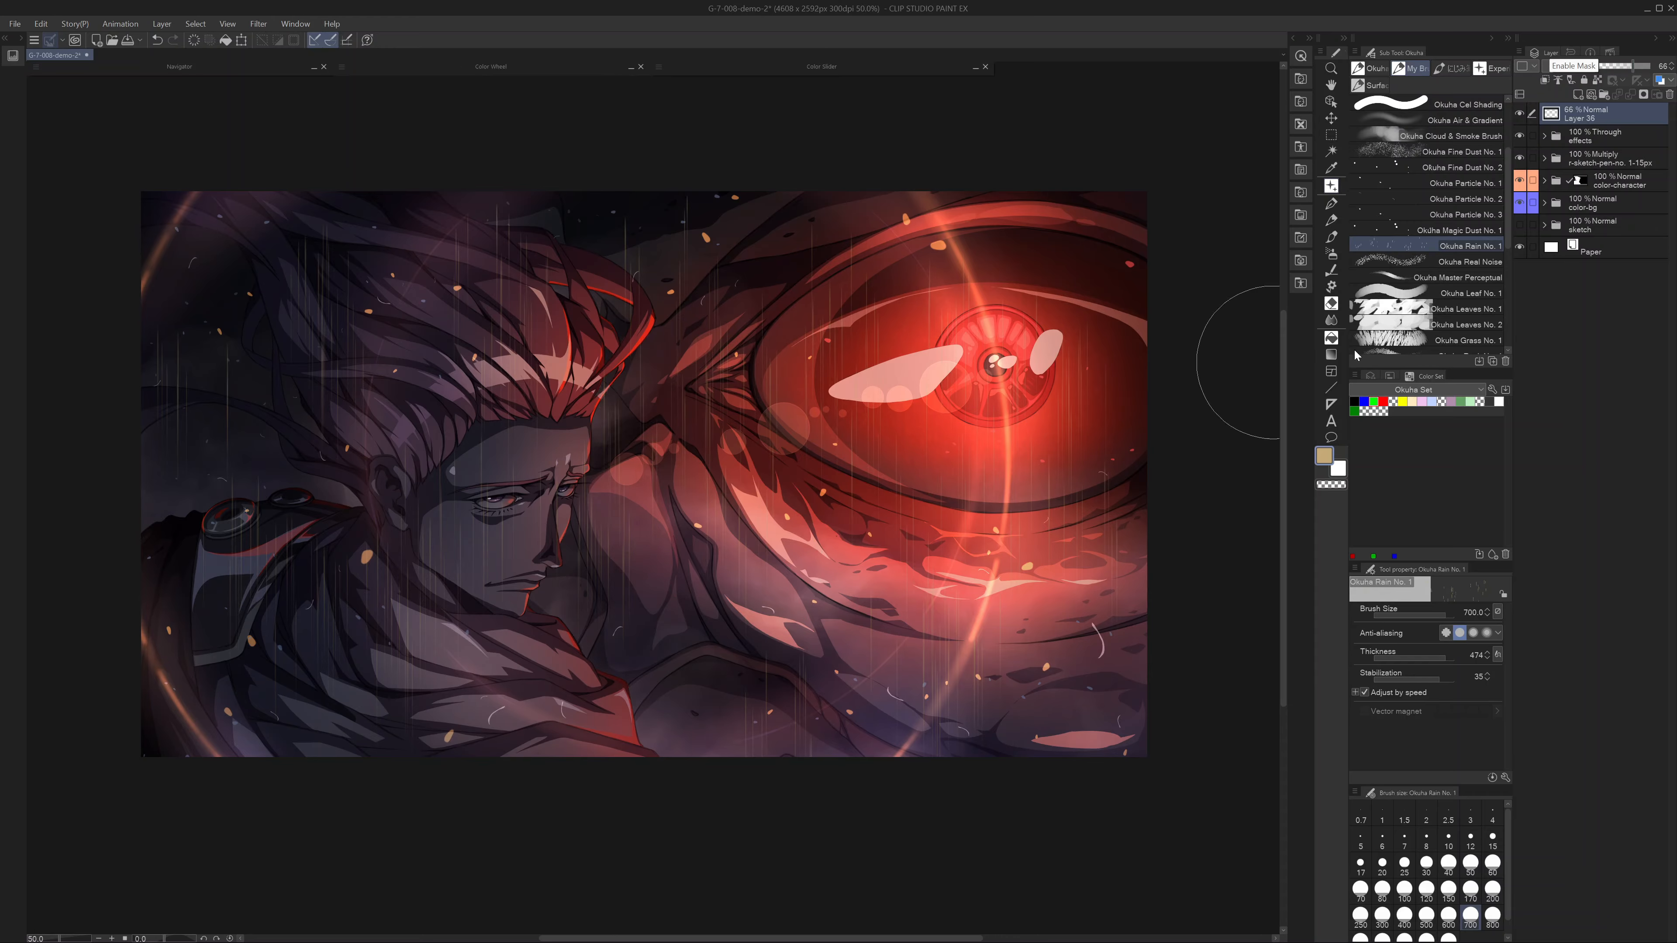
# - Hide the blurred rain layer and scatter white rain streaks across the picture on a new layer with Okuha Rain No. 1
pyautogui.scroll(-3, 1510, 221)
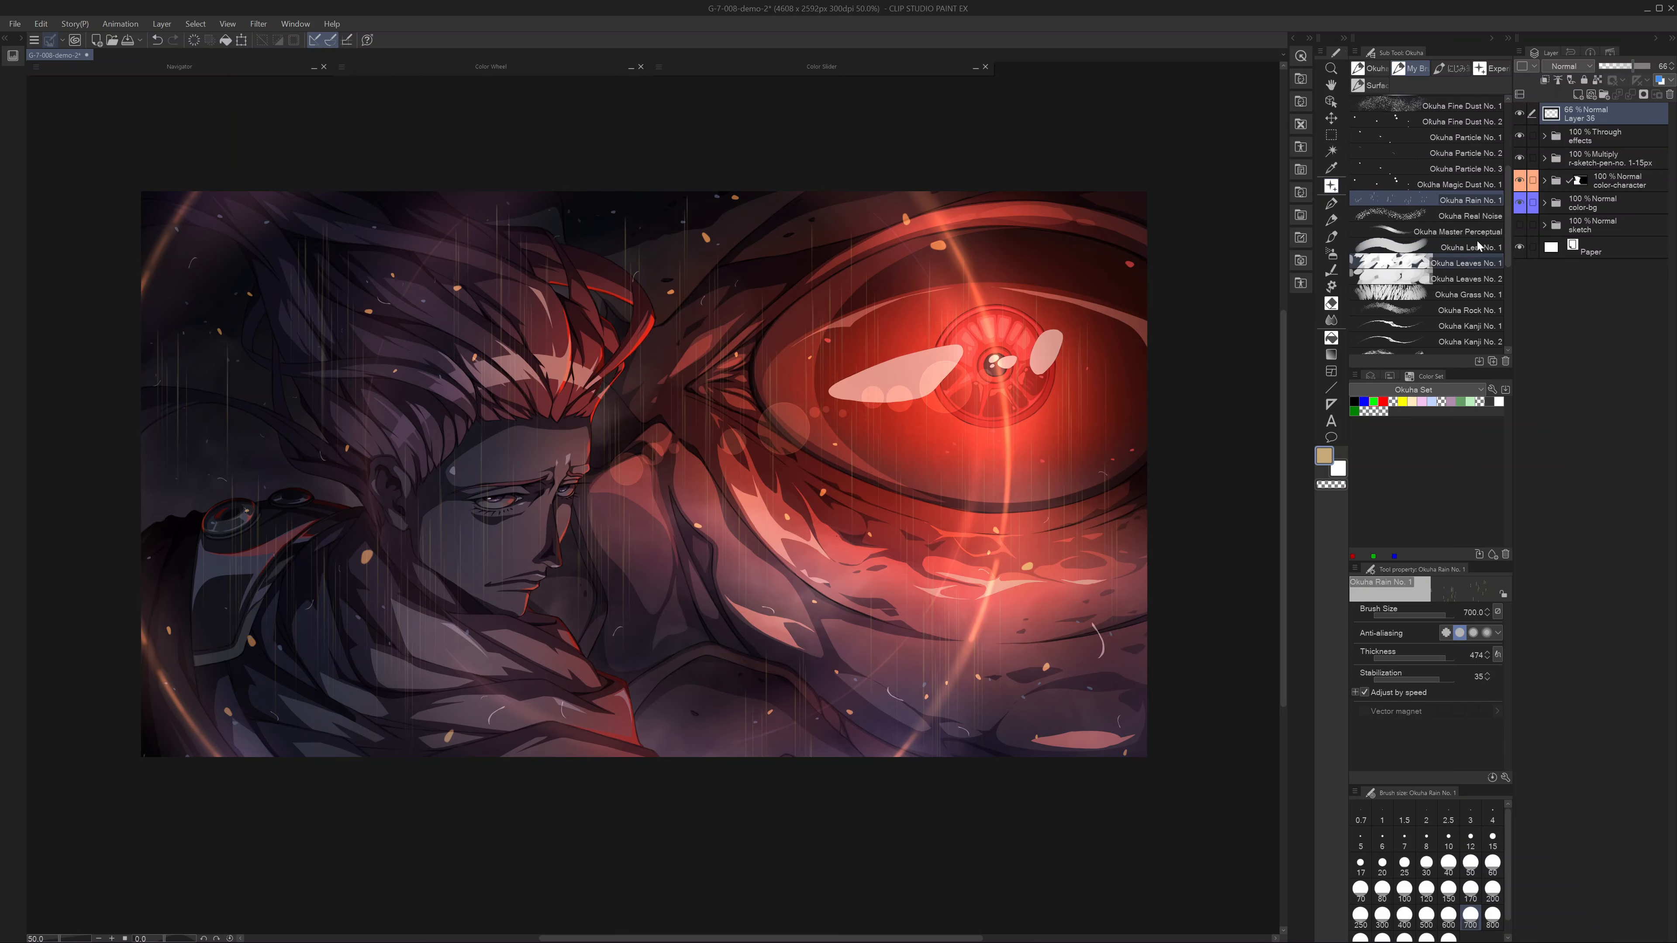
pyautogui.click(1521, 118)
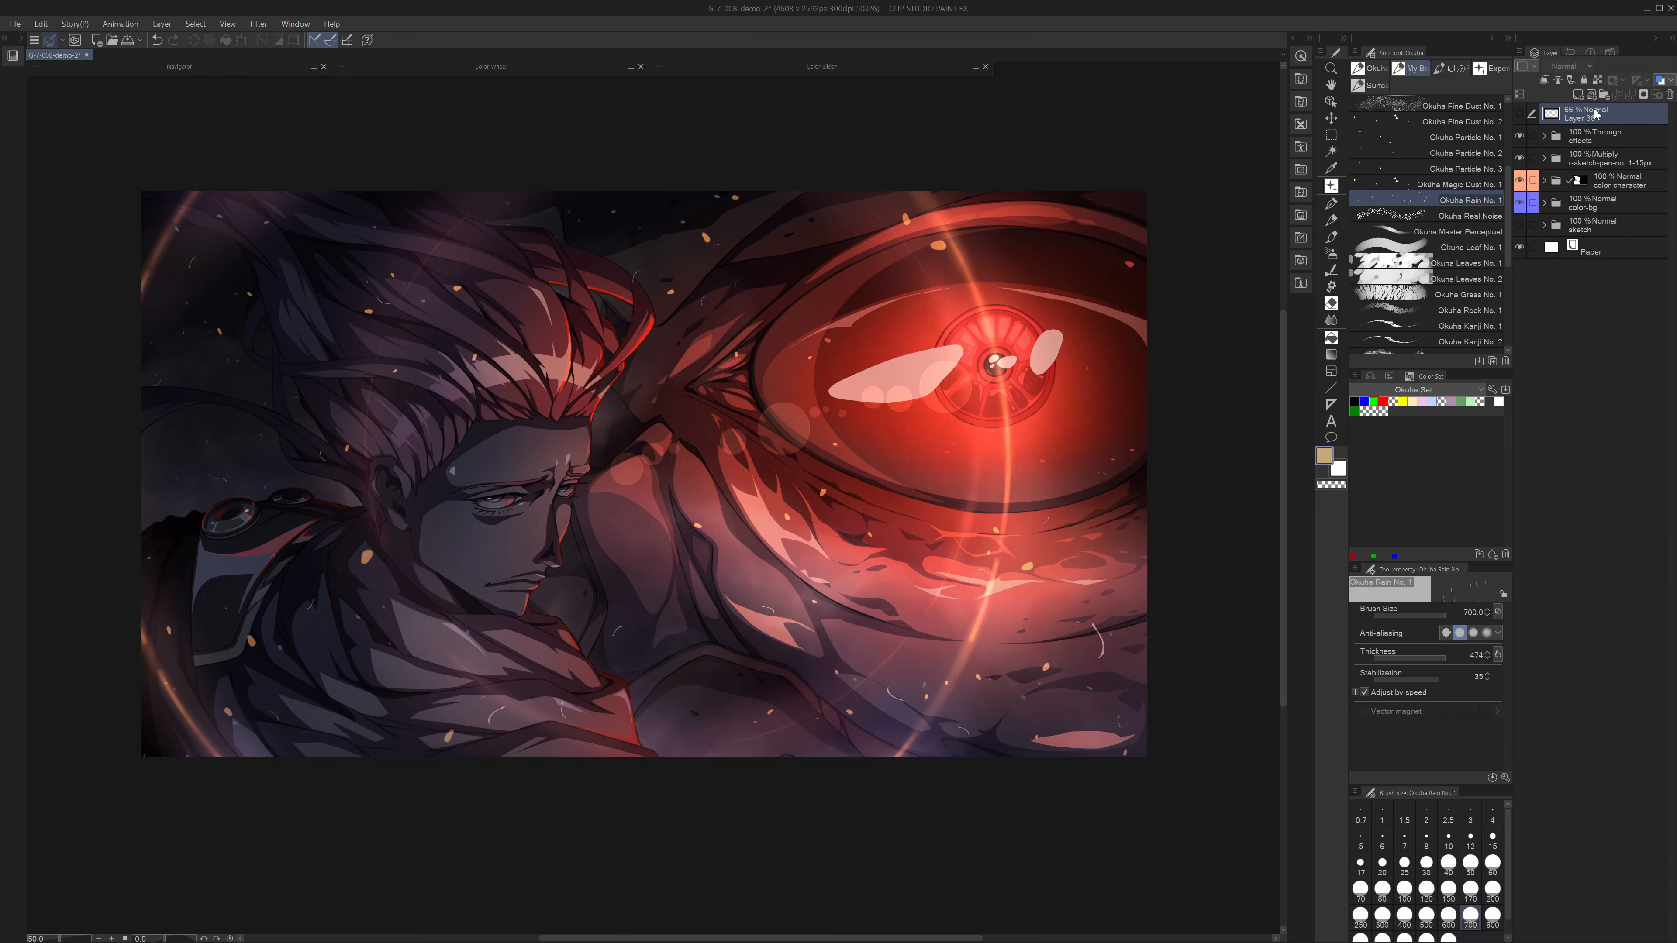
pyautogui.click(1578, 94)
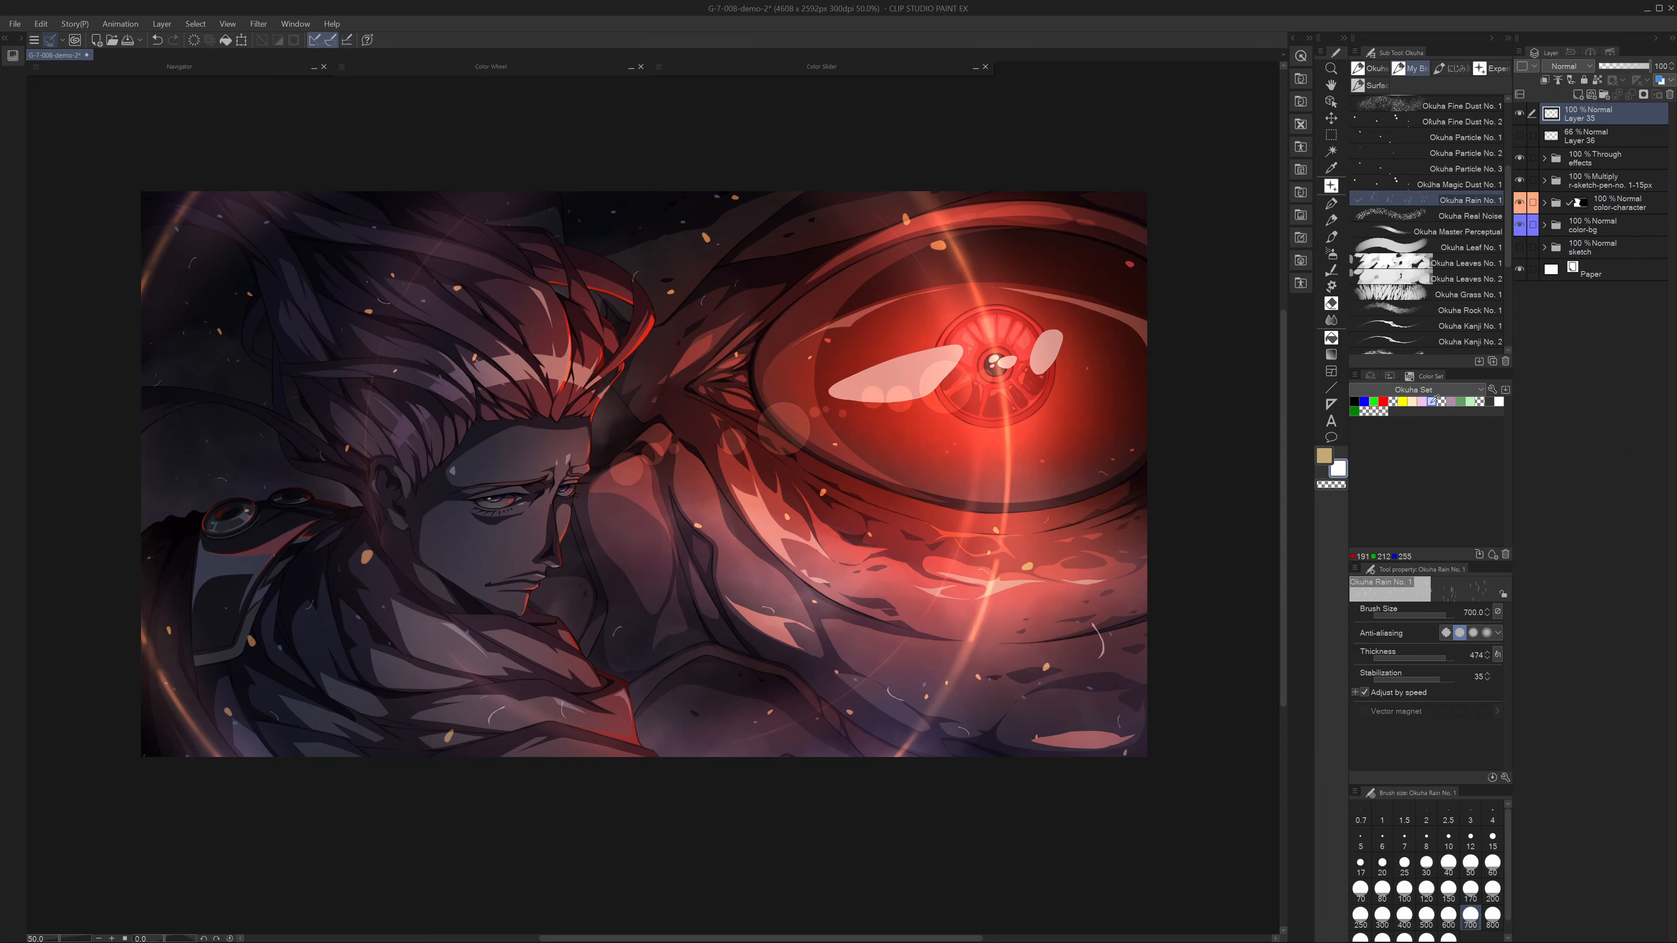
pyautogui.moveTo(361, 350)
pyautogui.mouseDown()
pyautogui.moveTo(636, 273)
pyautogui.moveTo(771, 460)
pyautogui.moveTo(346, 594)
pyautogui.moveTo(305, 218)
pyautogui.moveTo(818, 253)
pyautogui.moveTo(1002, 430)
pyautogui.moveTo(958, 656)
pyautogui.moveTo(913, 691)
pyautogui.moveTo(1082, 430)
pyautogui.moveTo(1147, 467)
pyautogui.moveTo(772, 621)
pyautogui.mouseUp()
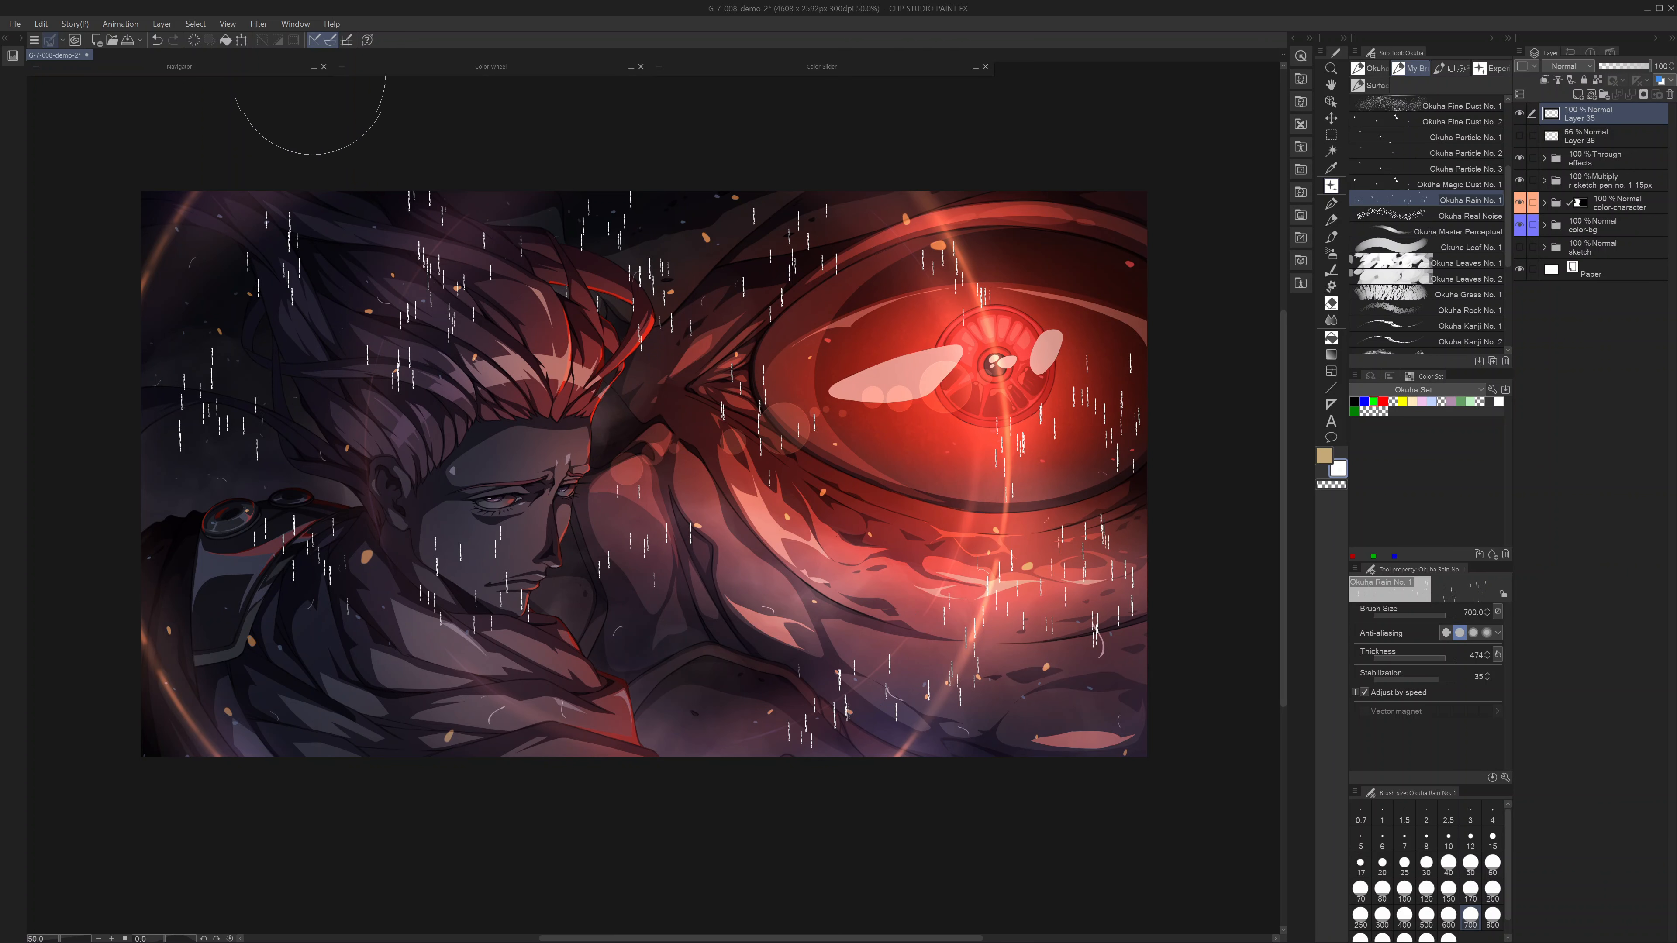
# - Apply a Motion blur of strength 100 at angle 90 to the white rain layer
pyautogui.click(262, 25)
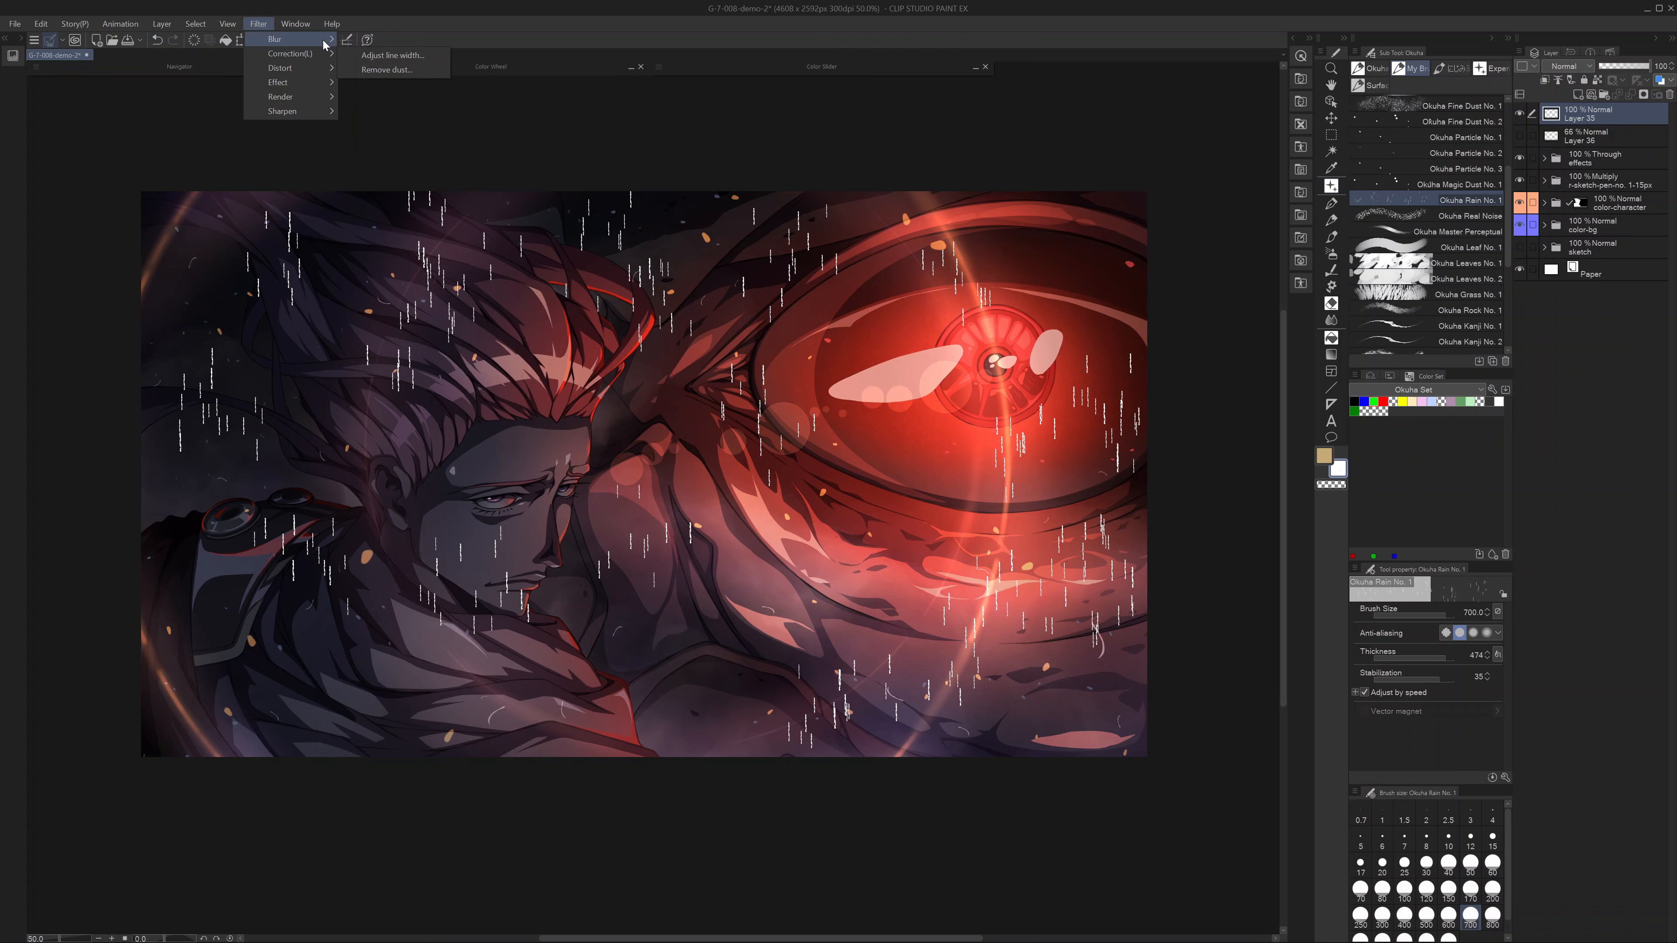
pyautogui.moveTo(328, 45)
pyautogui.click(418, 87)
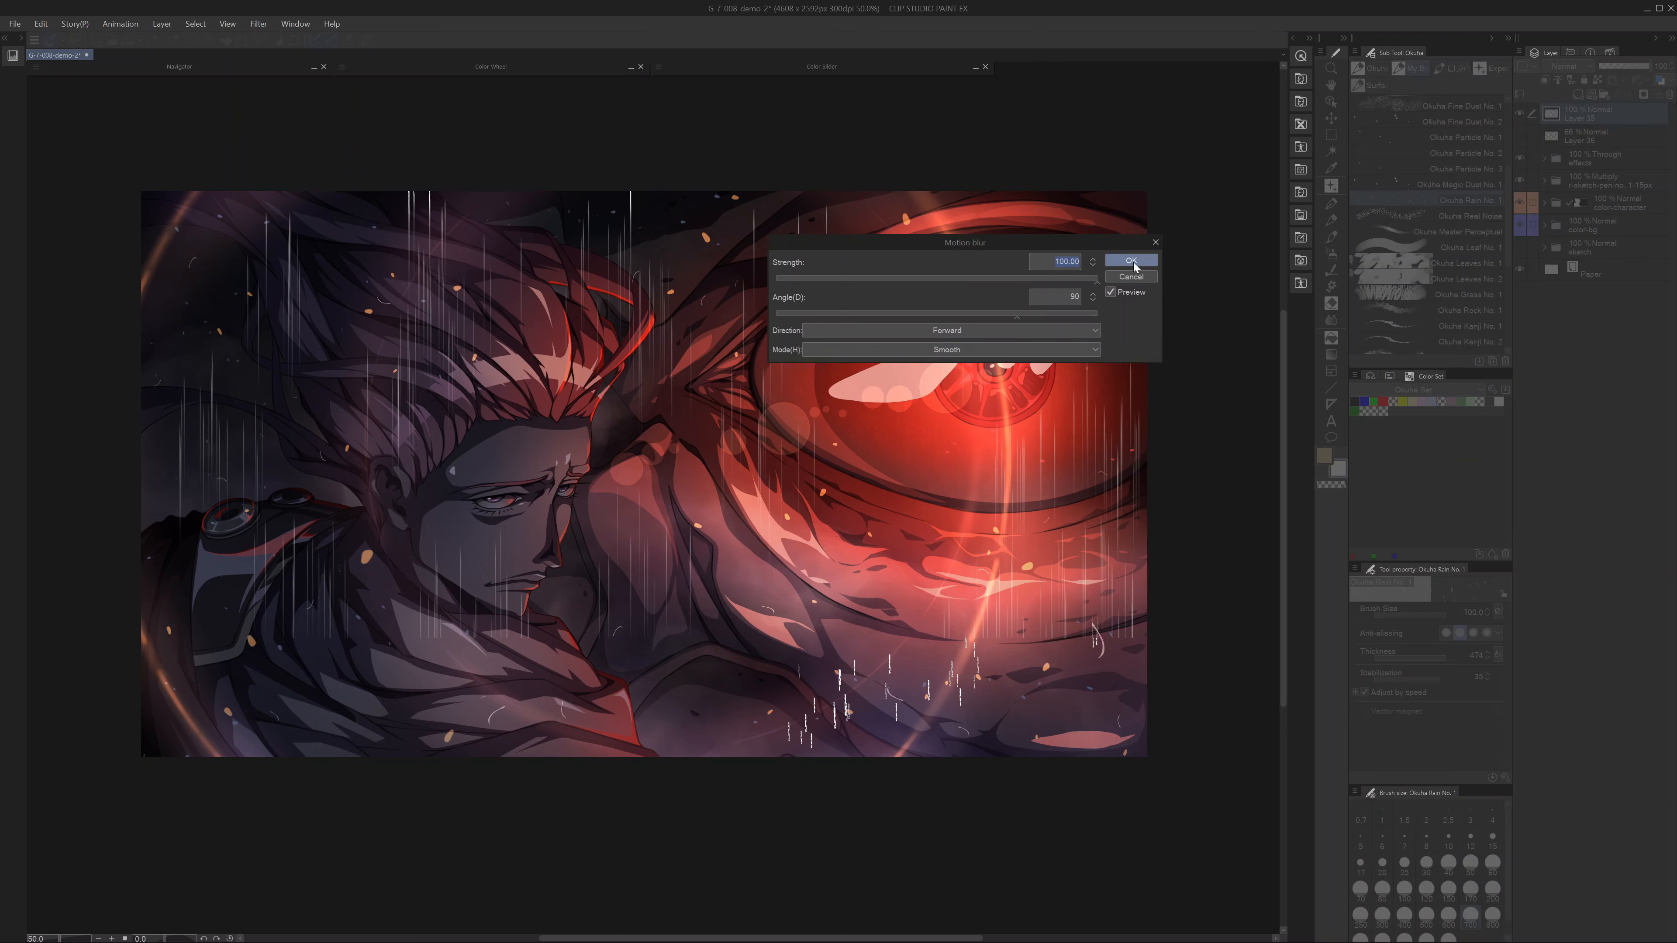
pyautogui.press('Return')
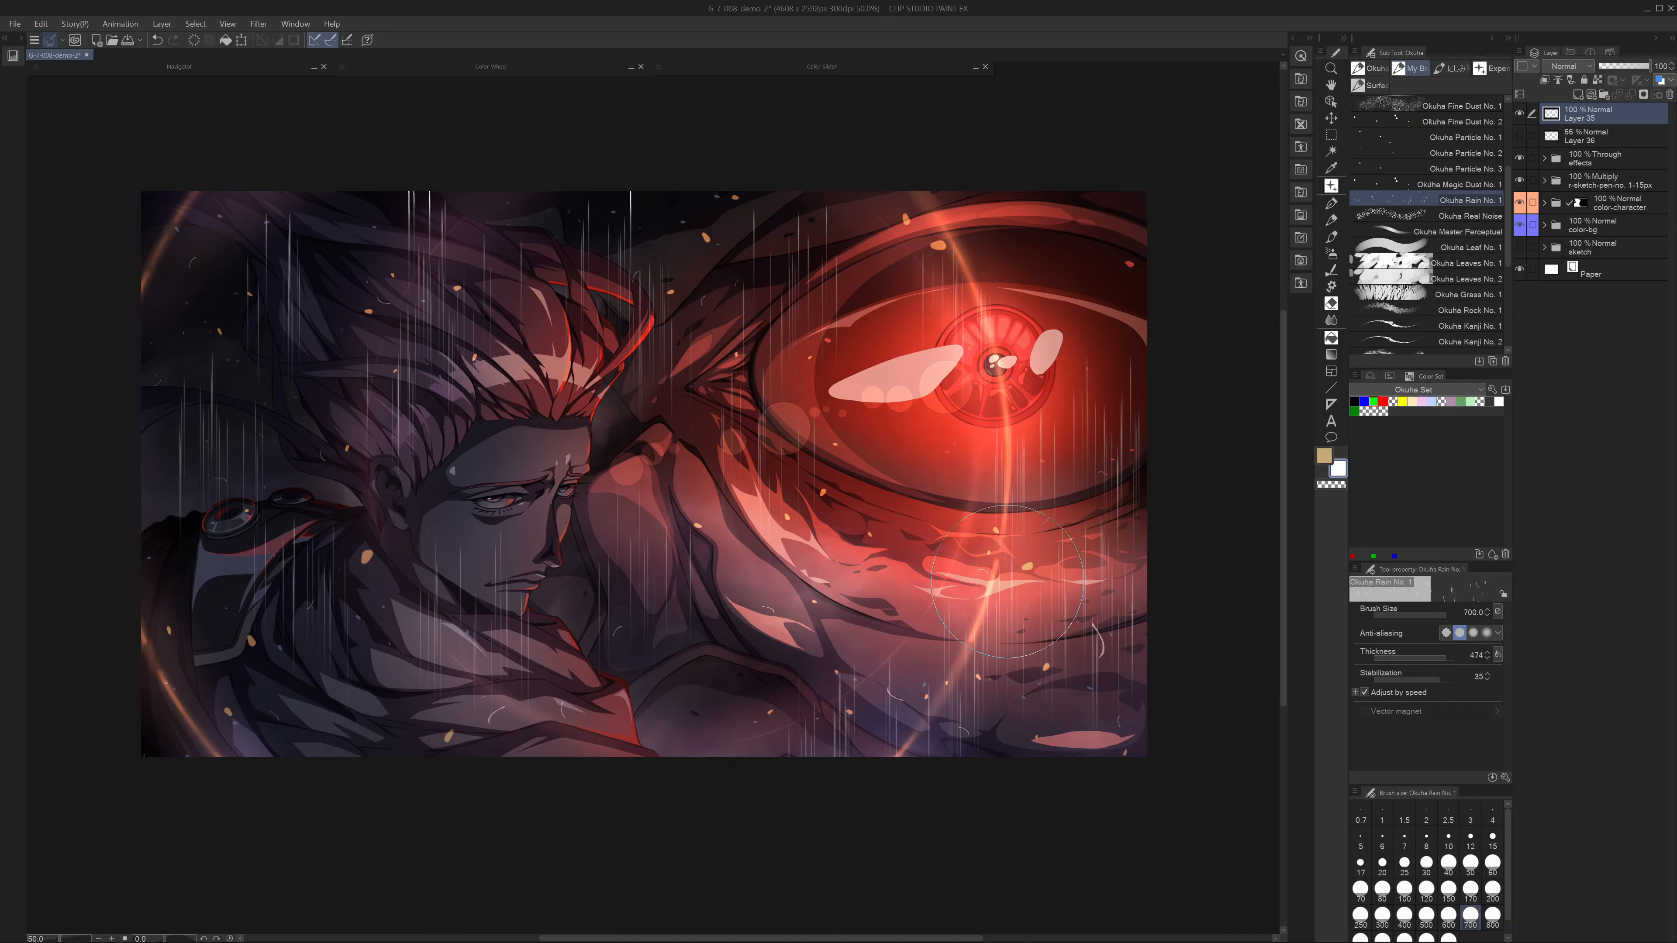
pyautogui.scroll(1, 908, 451)
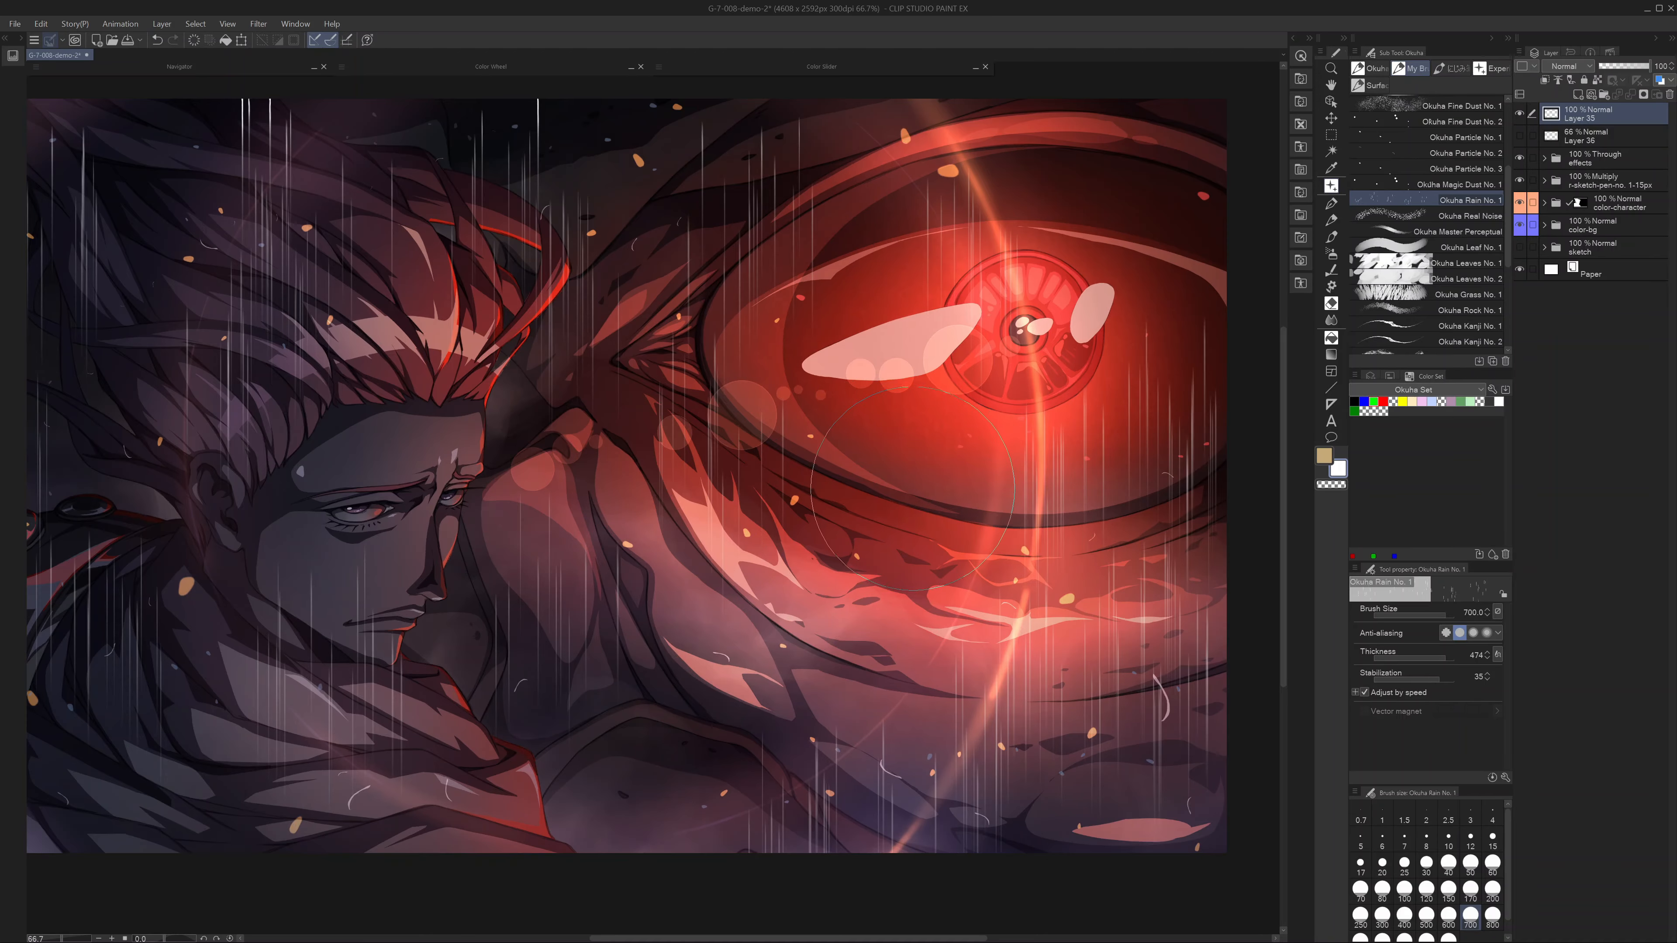
pyautogui.scroll(-1, 831, 487)
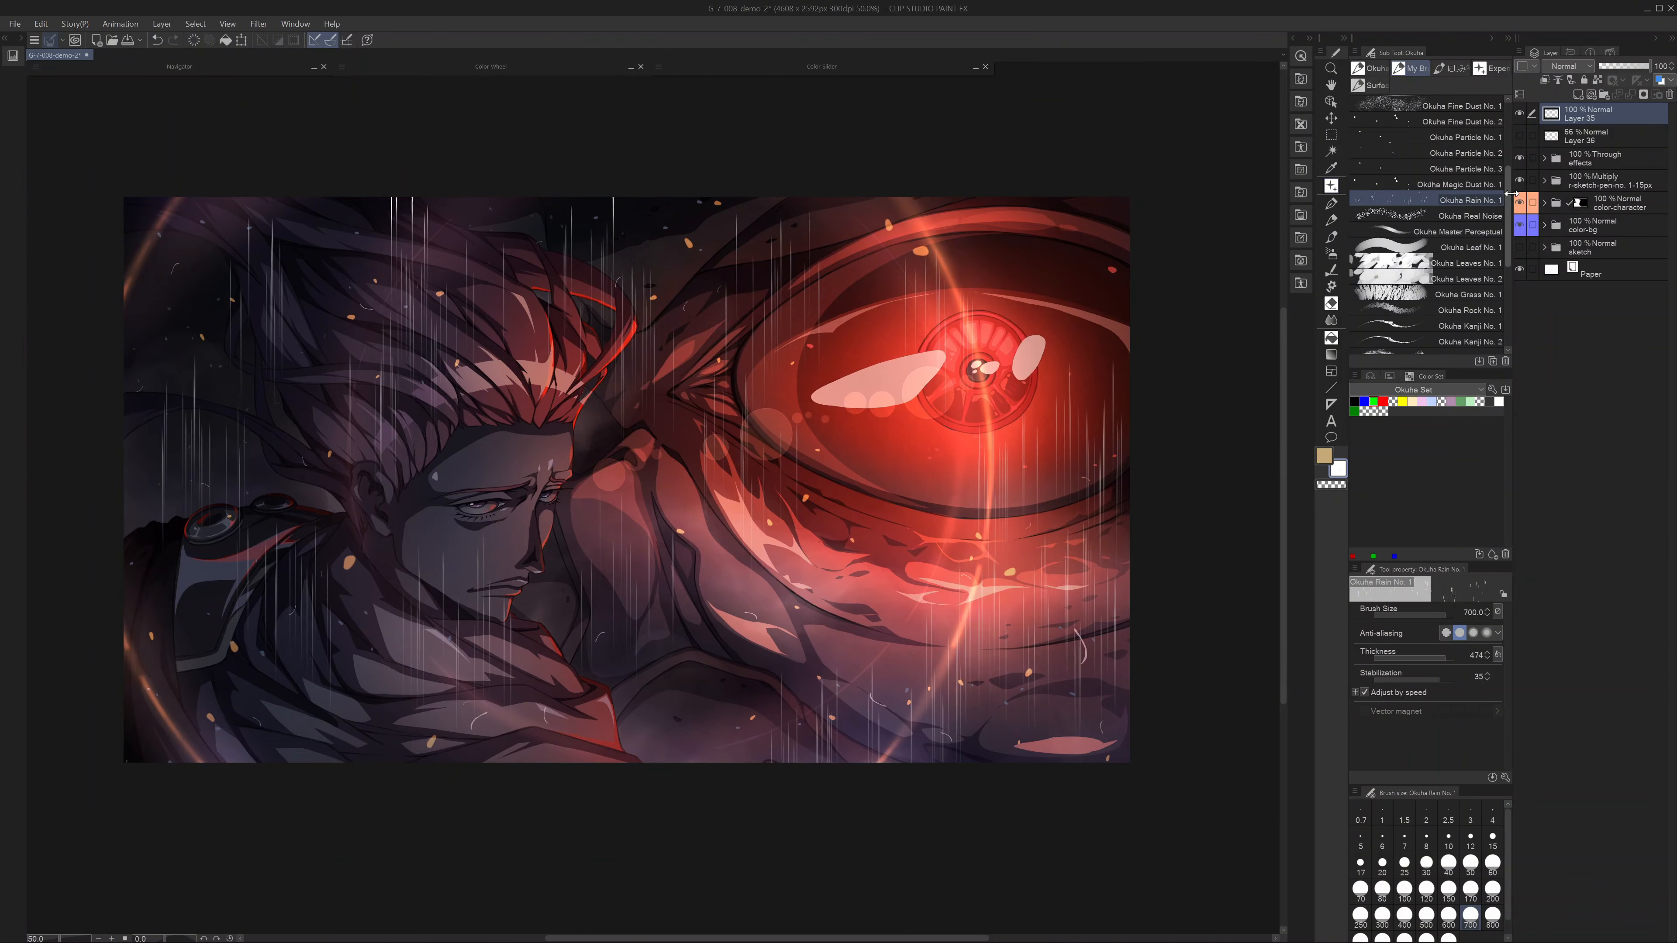
# - Hide the white rain layer and paint a curving mass of white leaves over the eye area on a new layer with Okuha Leaves No. 2
pyautogui.click(1578, 95)
pyautogui.click(1519, 135)
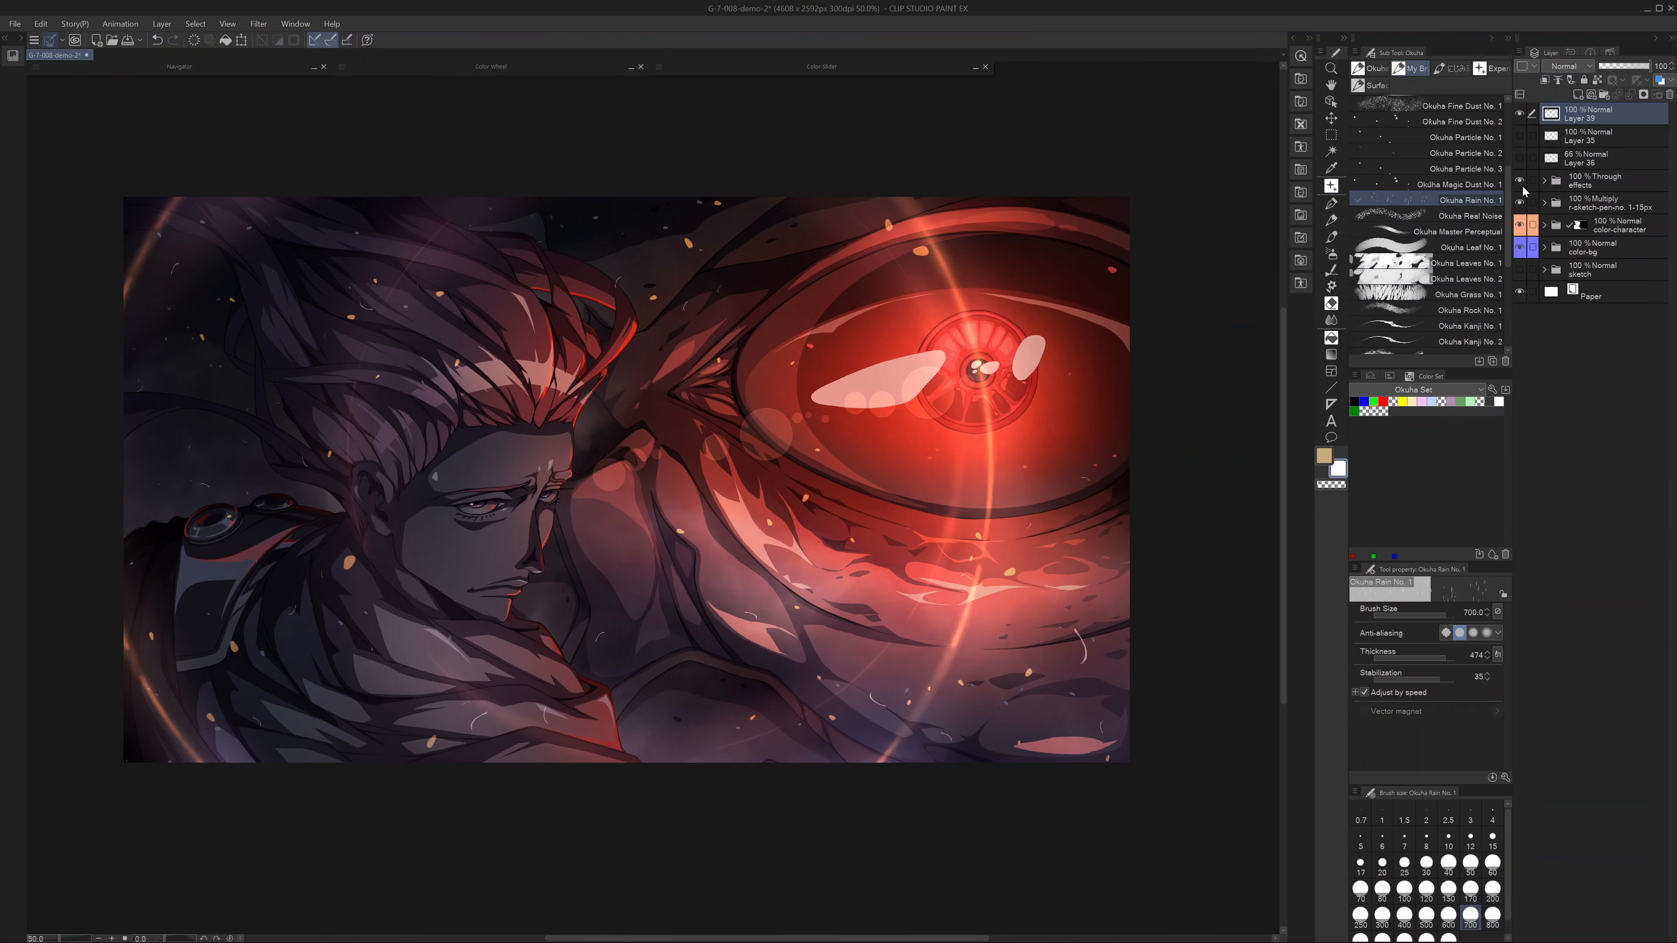
pyautogui.scroll(-3, 1485, 186)
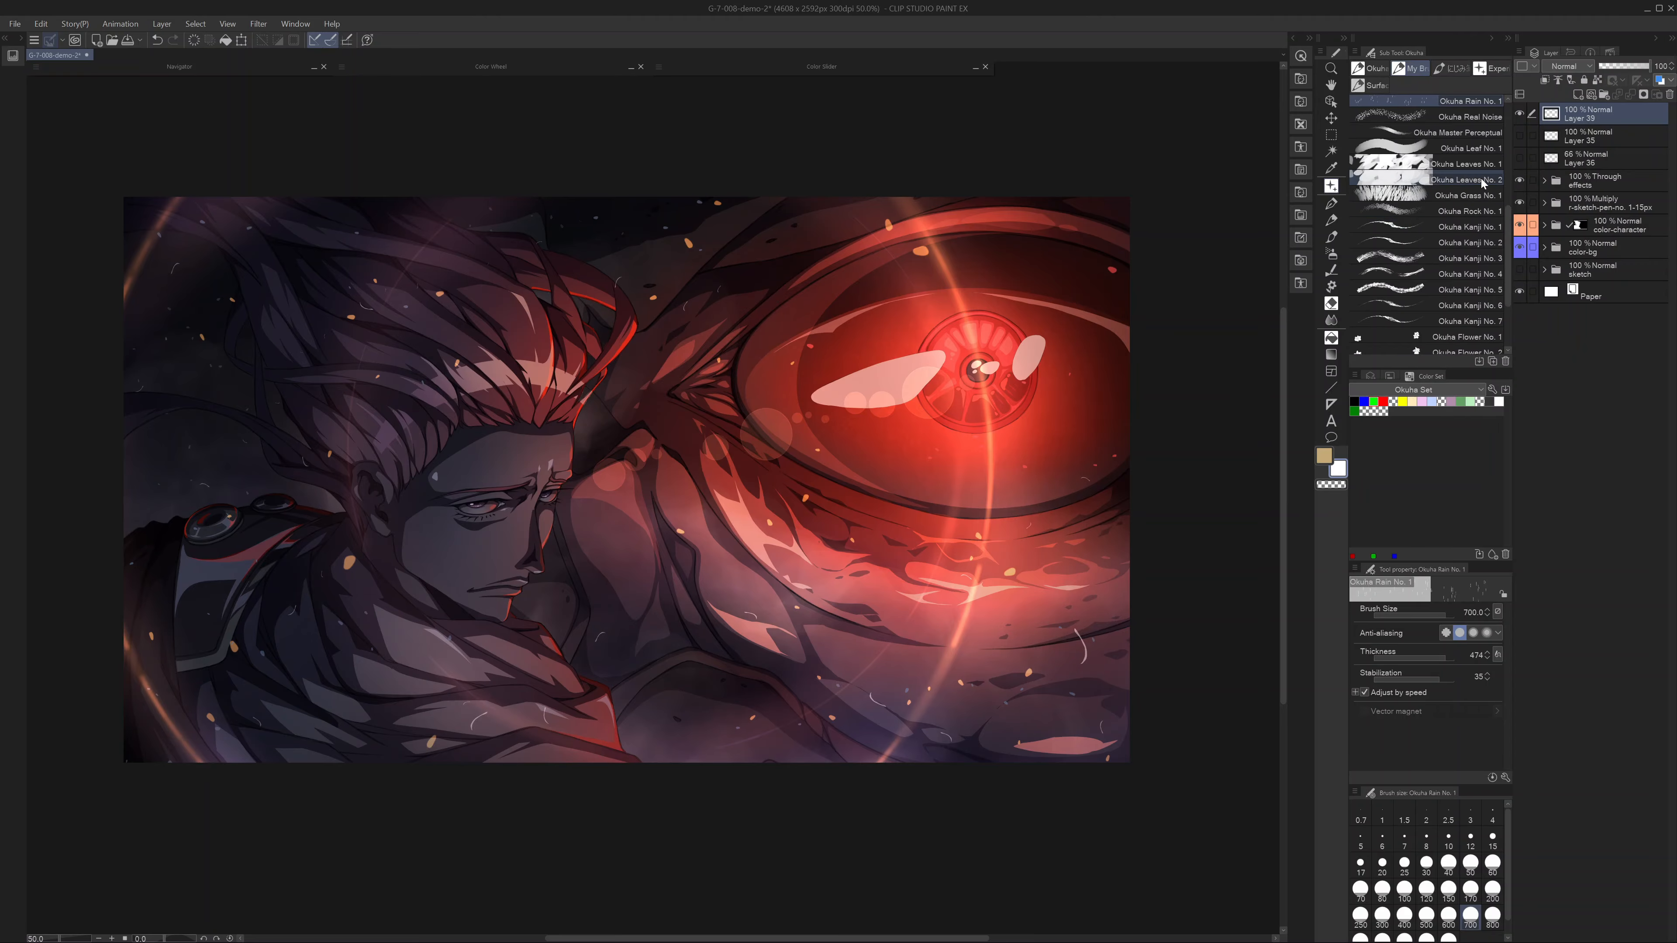
pyautogui.click(1467, 179)
pyautogui.moveTo(845, 337)
pyautogui.mouseDown()
pyautogui.moveTo(864, 423)
pyautogui.moveTo(845, 661)
pyautogui.moveTo(700, 456)
pyautogui.moveTo(848, 526)
pyautogui.moveTo(804, 598)
pyautogui.mouseUp()
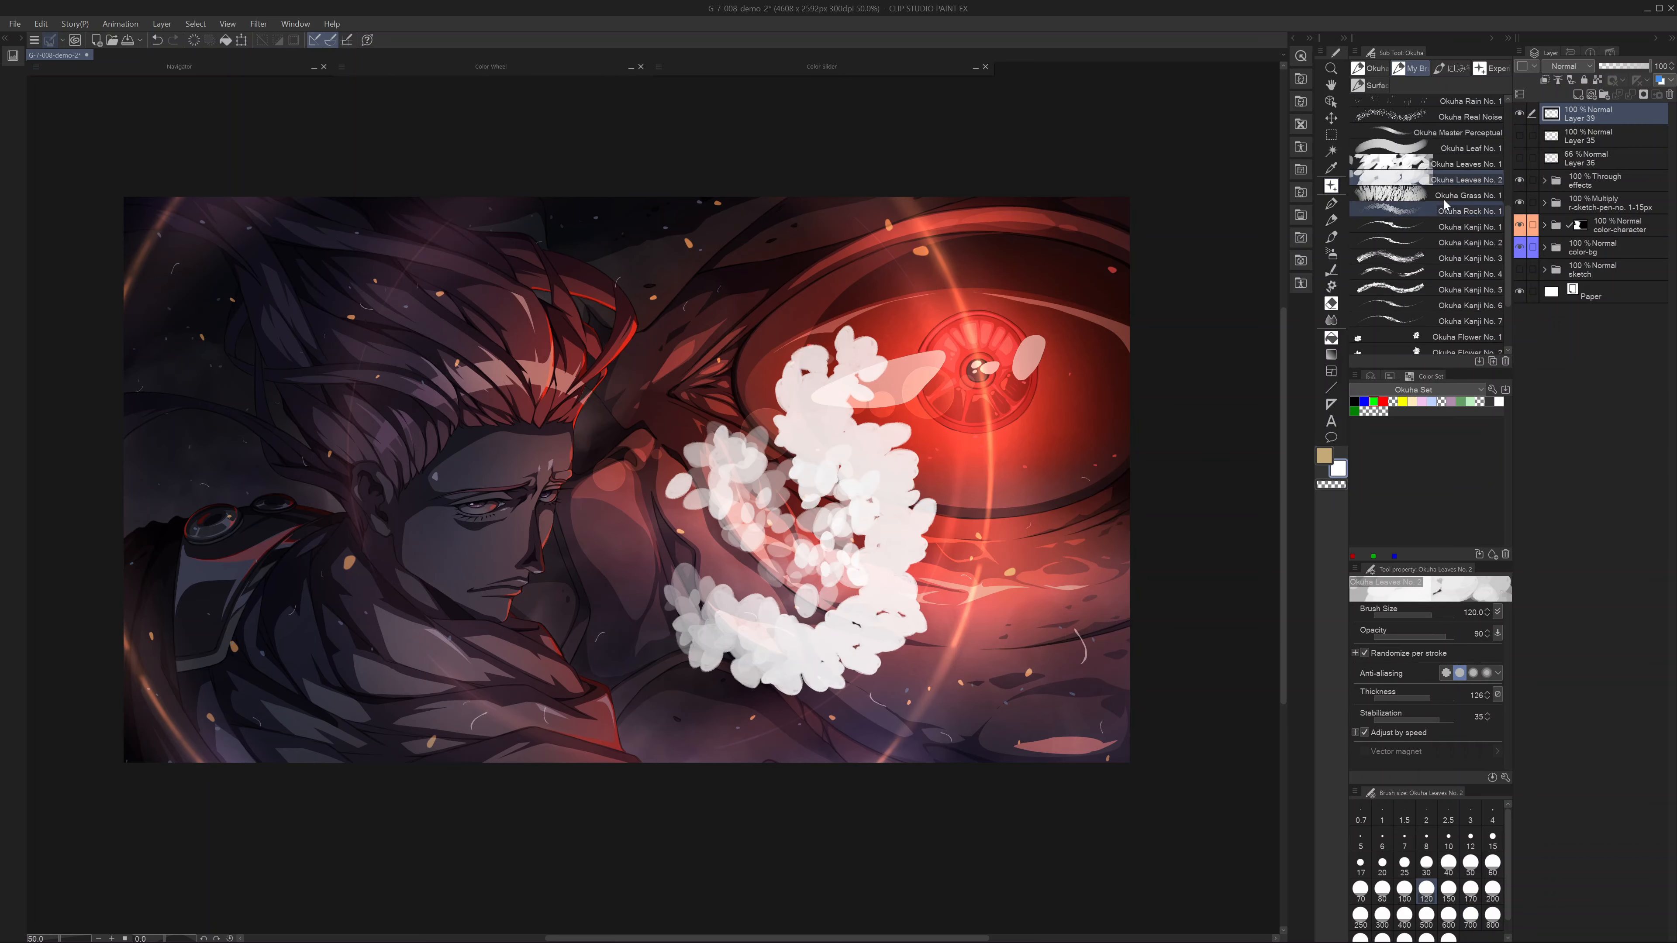
# - Paint white grass over the character and below the eye with Okuha Grass No. 1, adding a smaller patch at brush size 170
pyautogui.click(1422, 198)
pyautogui.moveTo(297, 423)
pyautogui.mouseDown()
pyautogui.moveTo(465, 515)
pyautogui.moveTo(660, 503)
pyautogui.moveTo(653, 527)
pyautogui.mouseUp()
pyautogui.moveTo(971, 635)
pyautogui.mouseDown()
pyautogui.moveTo(1017, 628)
pyautogui.moveTo(991, 569)
pyautogui.mouseUp()
pyautogui.click(1470, 888)
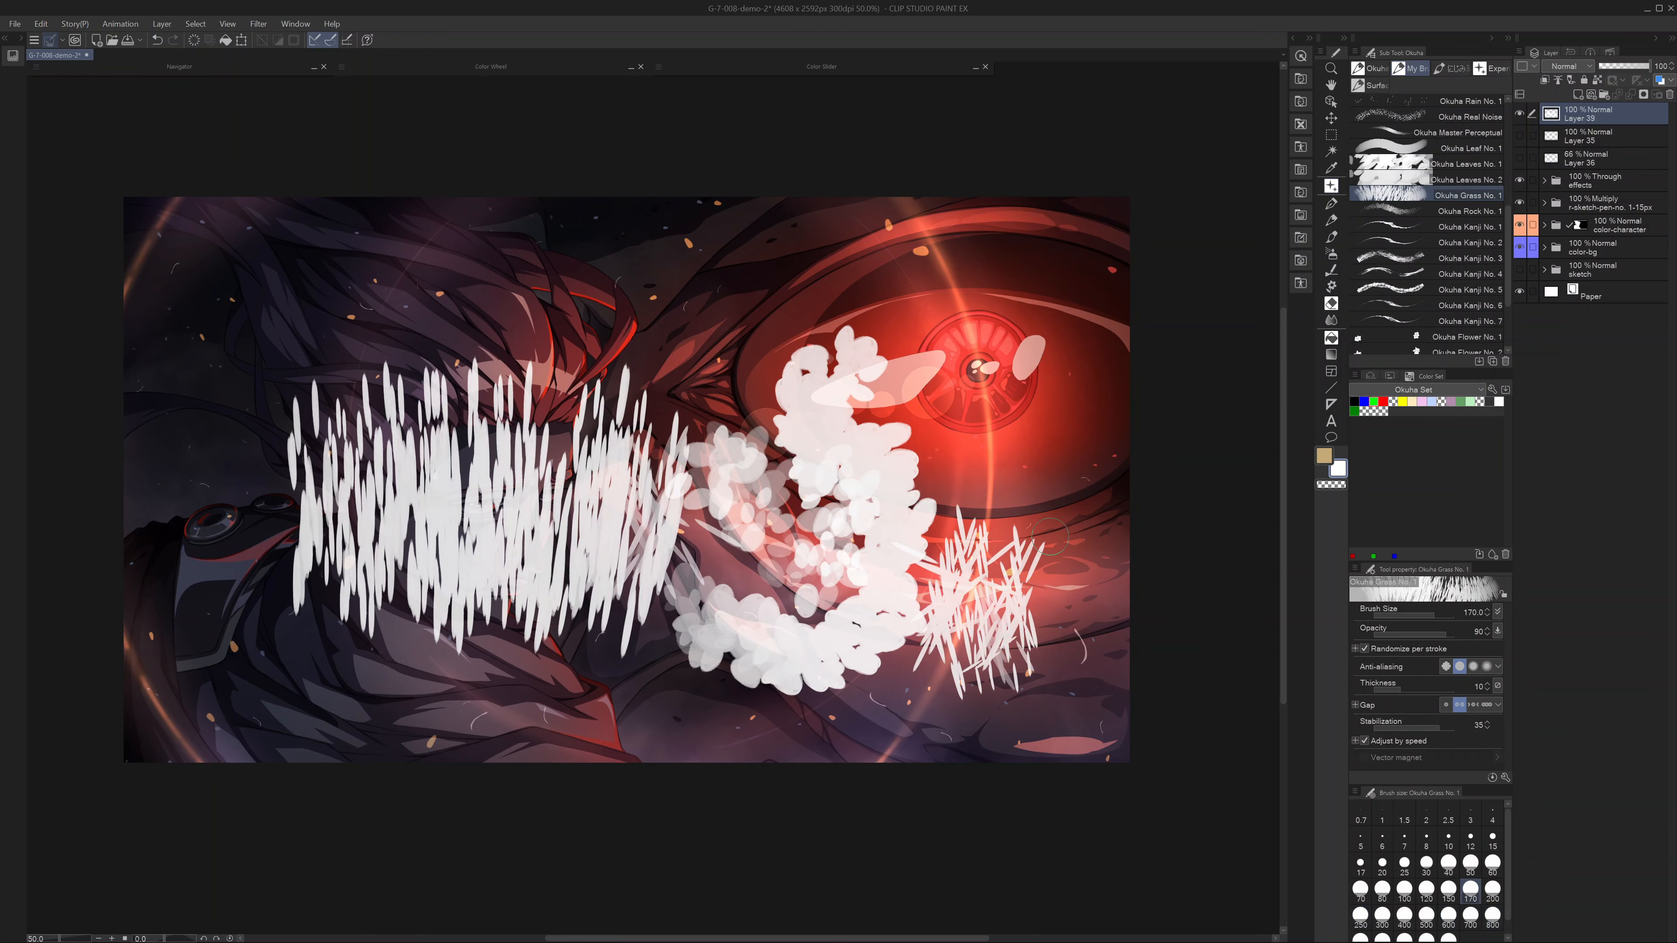
pyautogui.moveTo(990, 476)
pyautogui.mouseDown()
pyautogui.moveTo(1091, 446)
pyautogui.moveTo(1000, 489)
pyautogui.moveTo(1084, 485)
pyautogui.moveTo(1046, 530)
pyautogui.moveTo(1102, 548)
pyautogui.mouseUp()
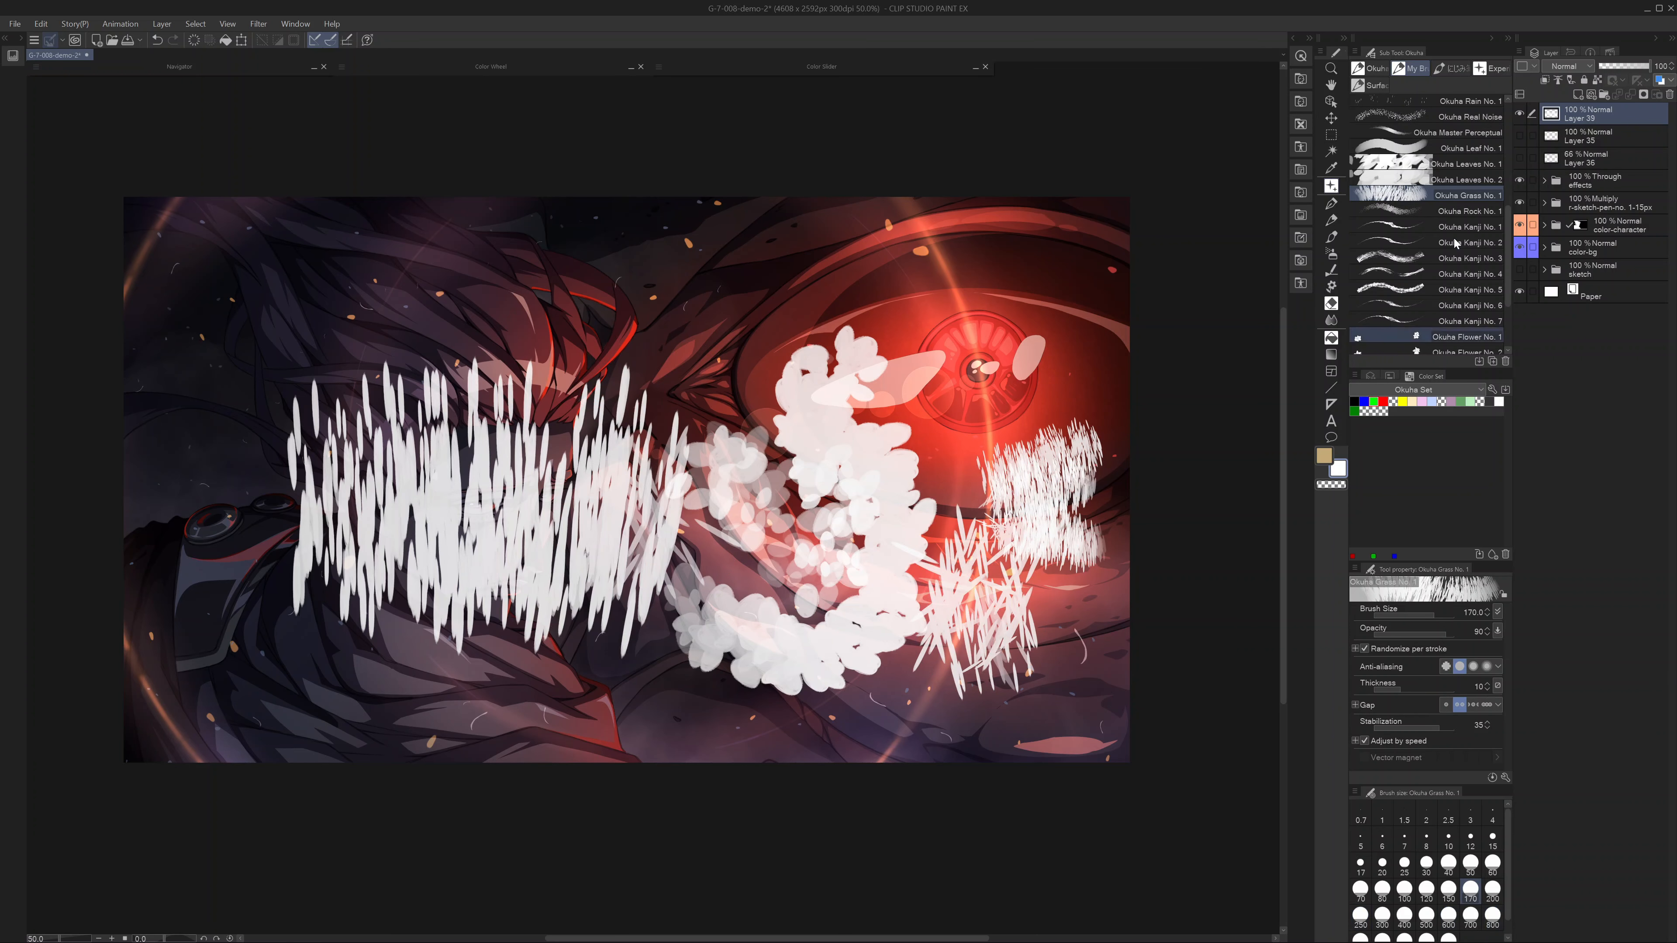
# - Hide the leaves and grass layer, and sweep two white diagonal strokes across the picture on a new layer with Okuha Kanji No. 3 at size 300
pyautogui.click(1520, 114)
pyautogui.click(1578, 94)
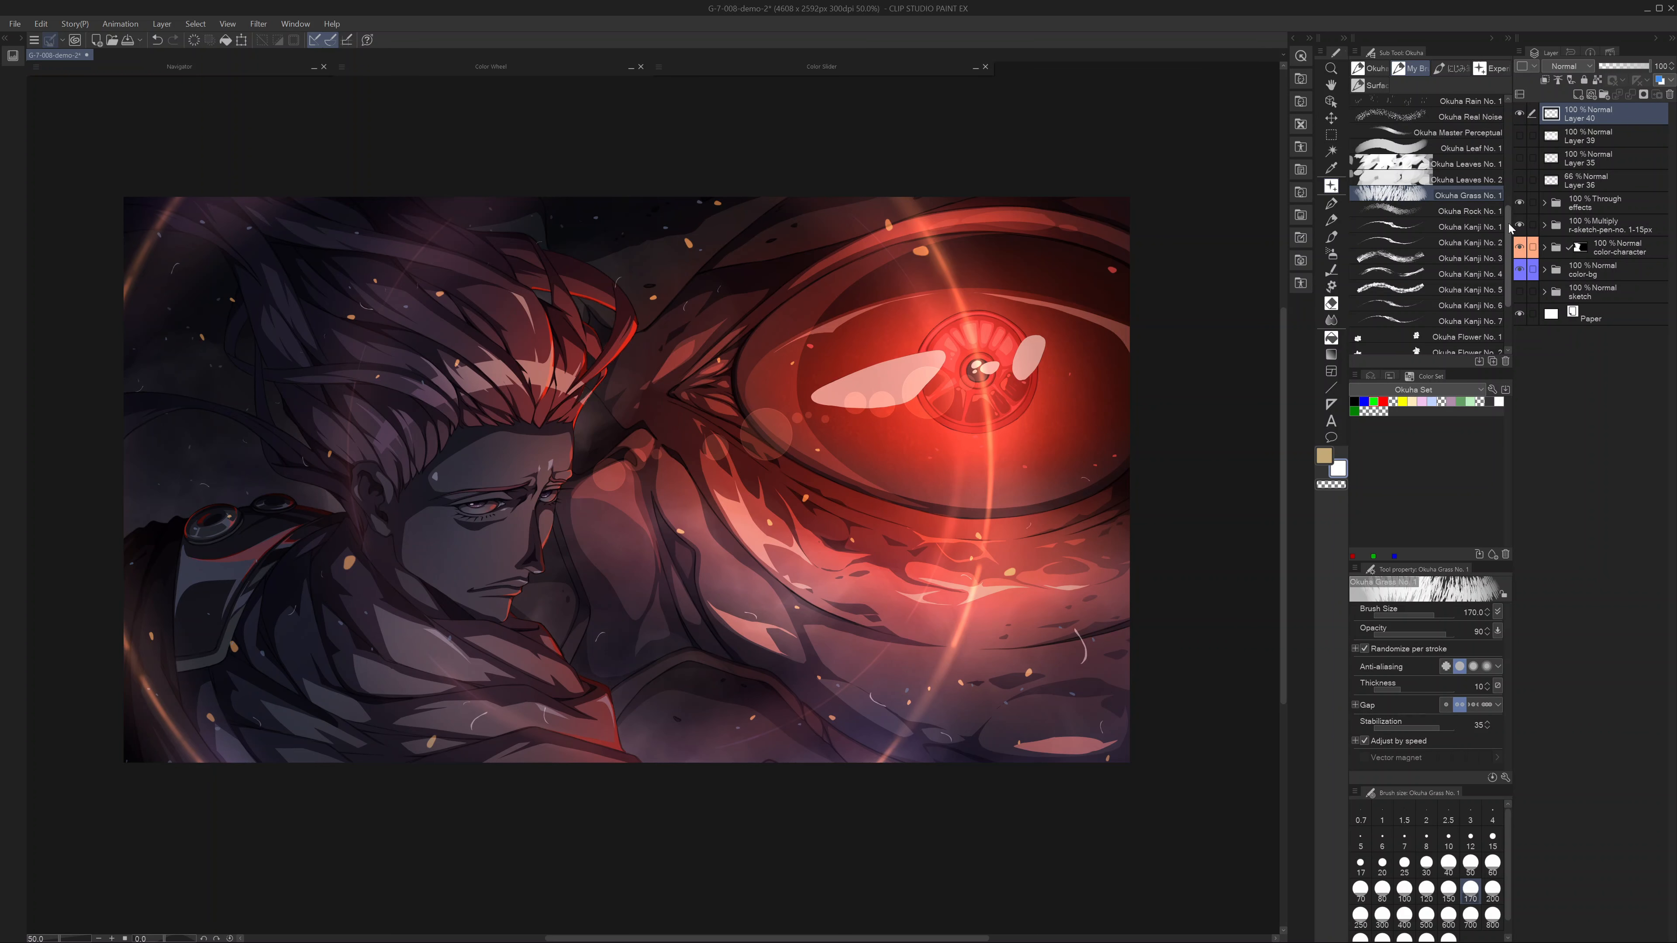
pyautogui.moveTo(1510, 228); pyautogui.dragTo(1508, 249)
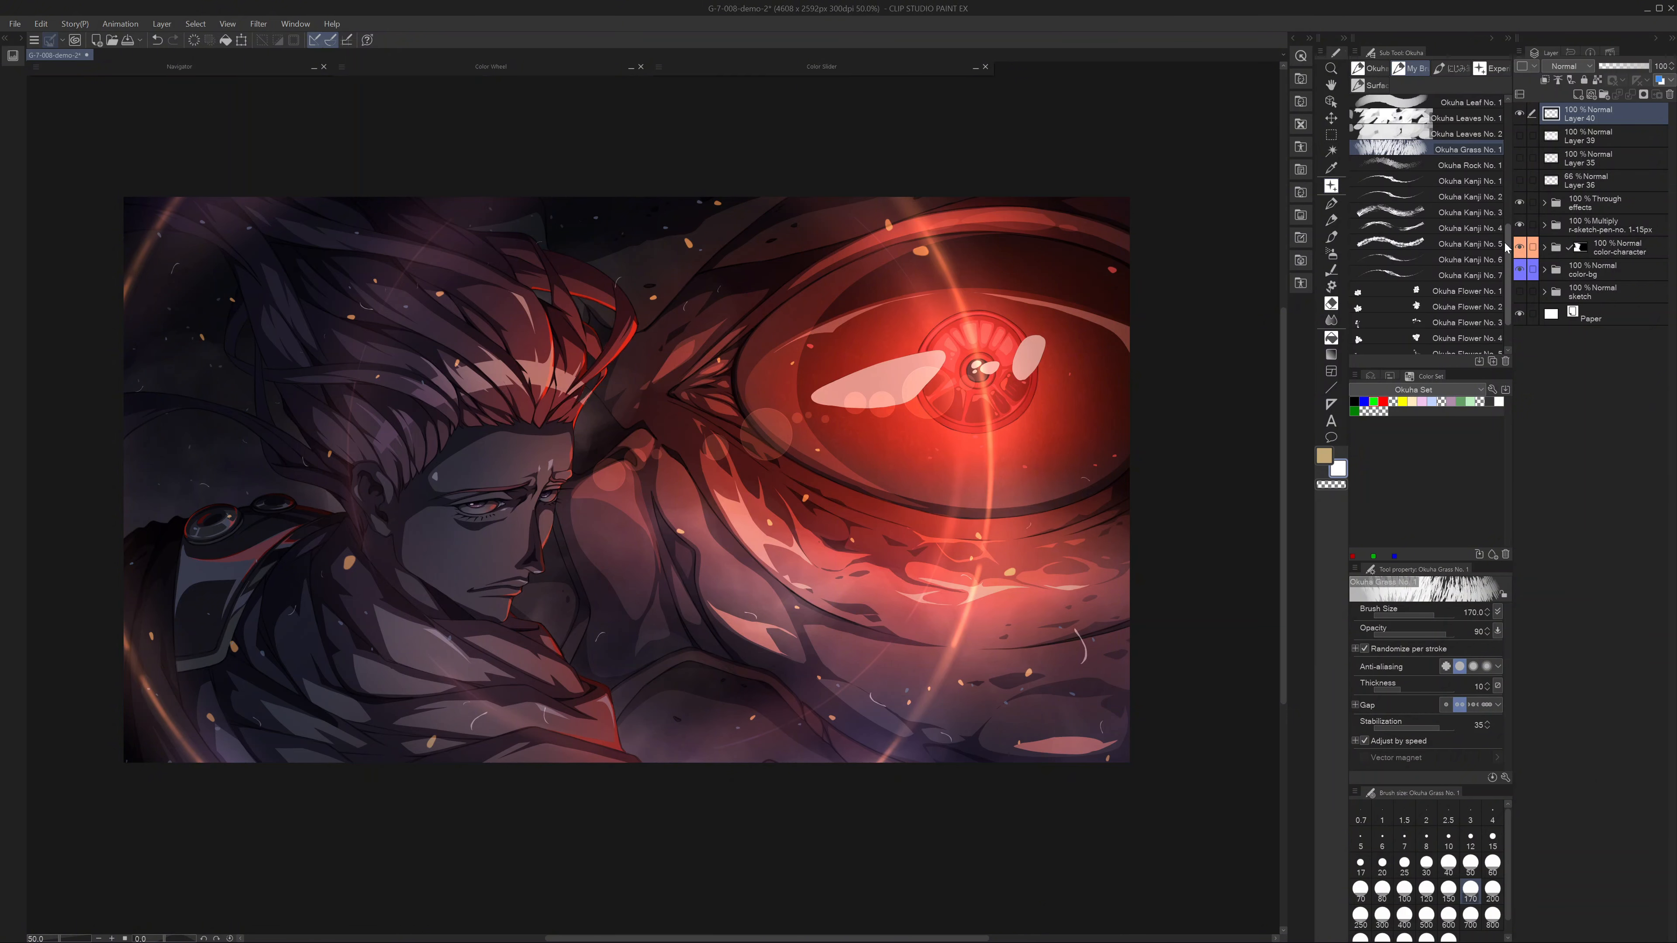
pyautogui.click(1439, 218)
pyautogui.moveTo(1046, 168)
pyautogui.mouseDown()
pyautogui.moveTo(879, 601)
pyautogui.moveTo(766, 773)
pyautogui.mouseUp()
pyautogui.moveTo(931, 317)
pyautogui.mouseDown()
pyautogui.moveTo(908, 406)
pyautogui.moveTo(528, 773)
pyautogui.mouseUp()
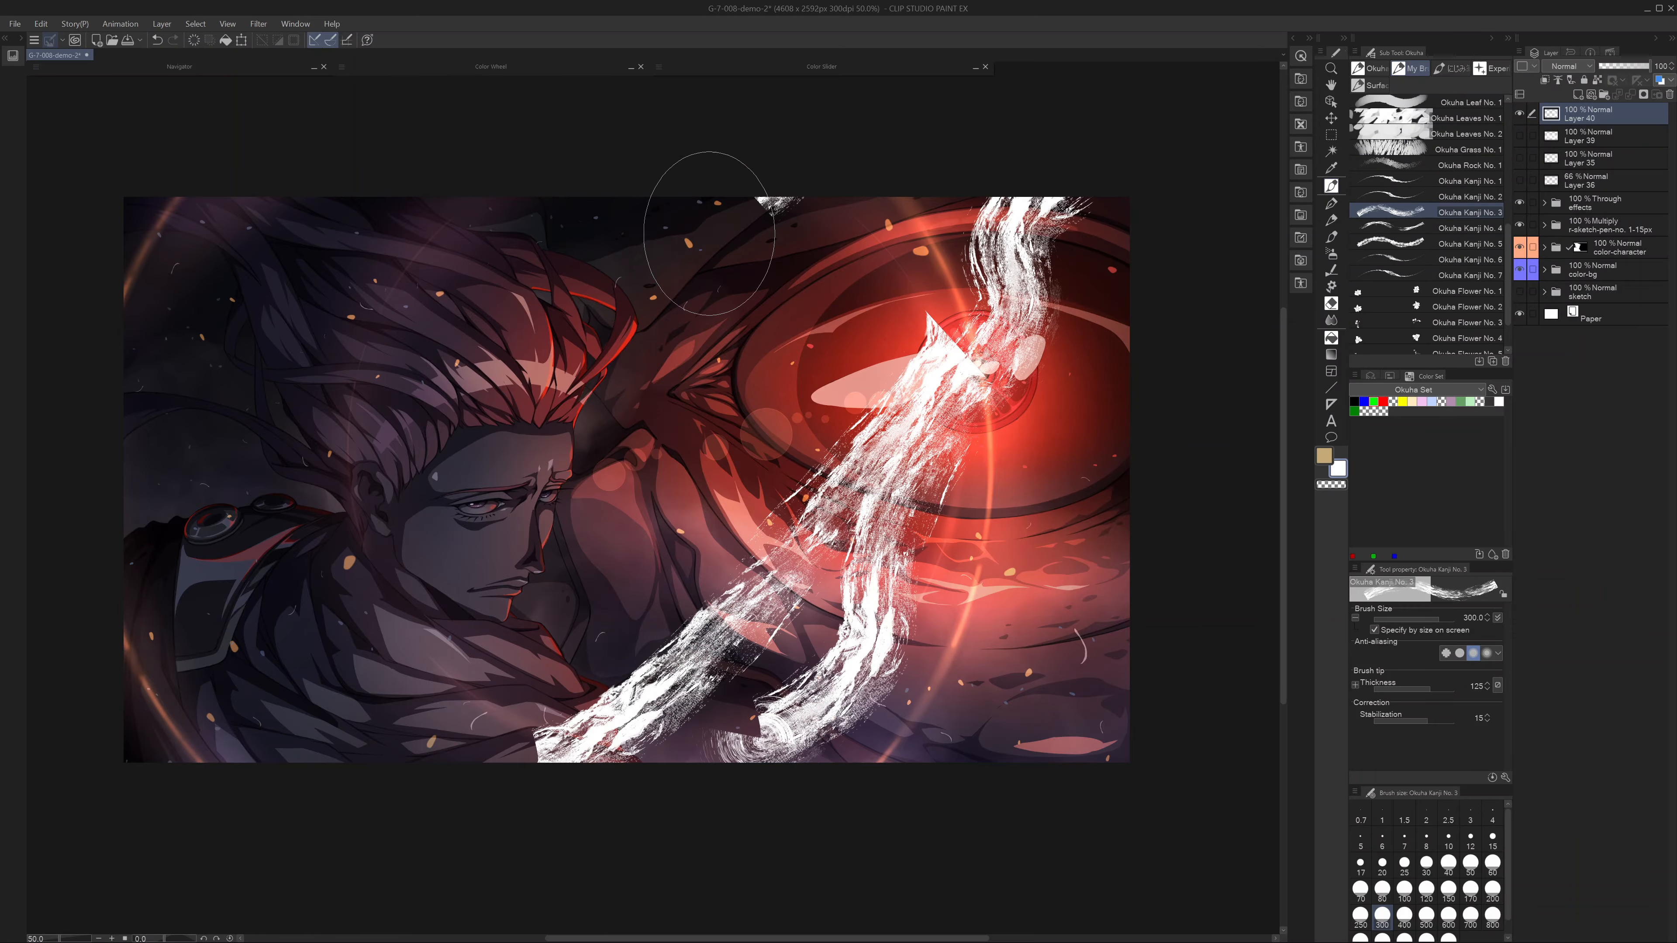
# - Paint more white curving strokes down over the character and across the eye with Okuha Kanji No. 3 at size 300
pyautogui.moveTo(709, 233)
pyautogui.mouseDown()
pyautogui.moveTo(469, 570)
pyautogui.moveTo(363, 806)
pyautogui.mouseUp()
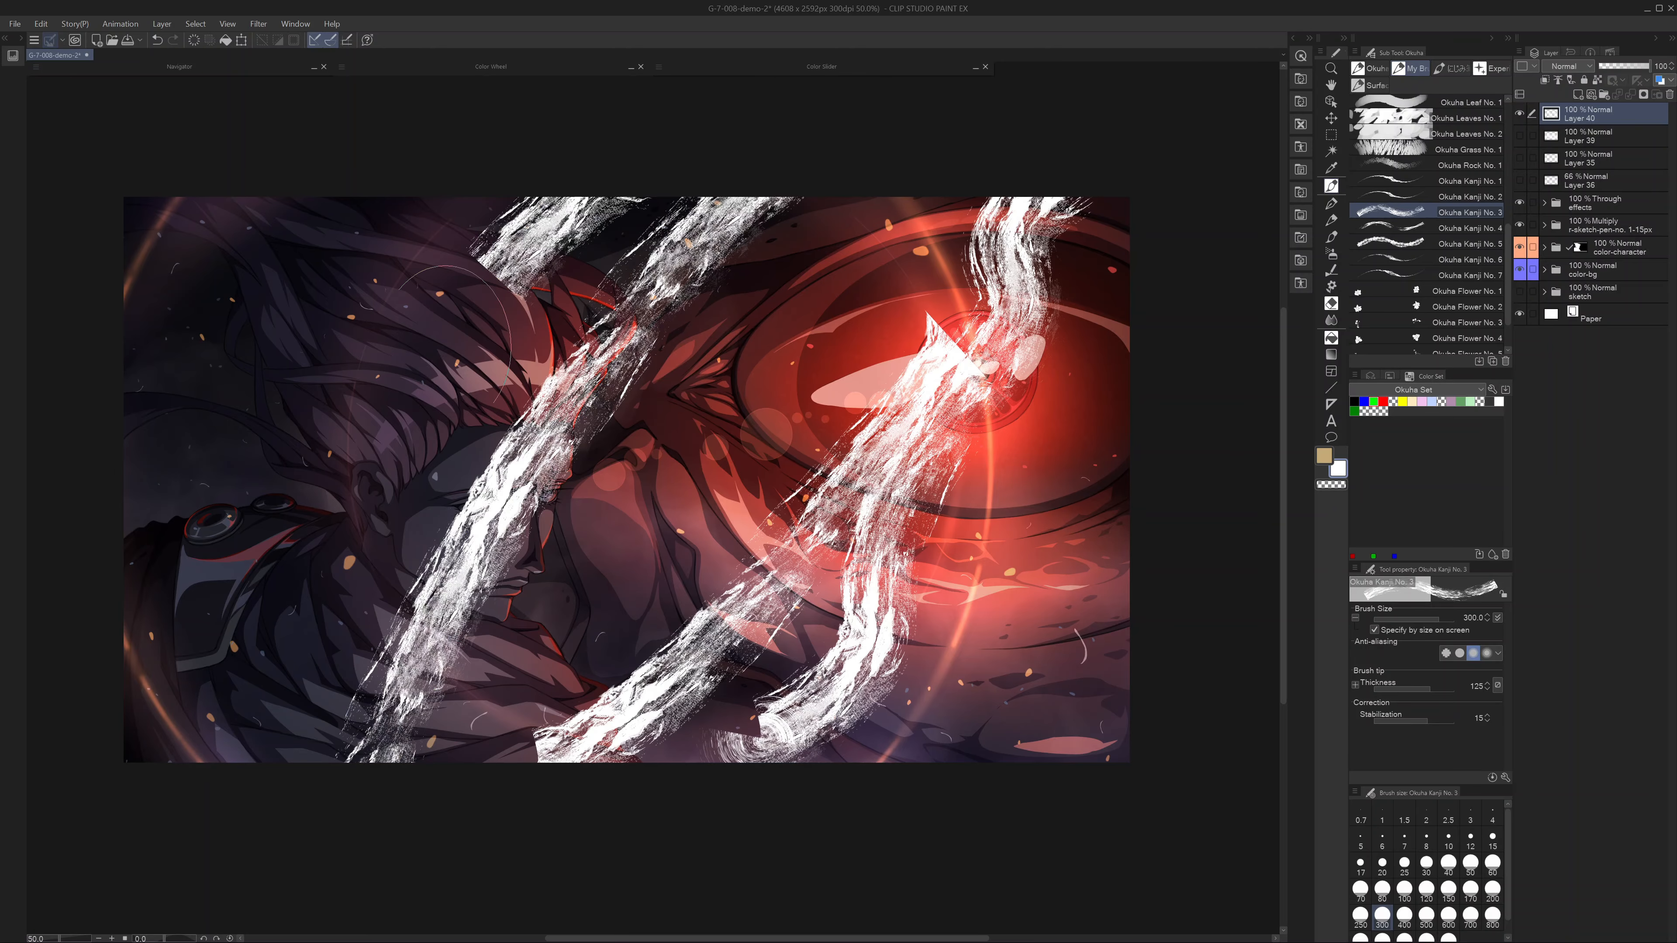
pyautogui.moveTo(449, 327); pyautogui.dragTo(449, 842)
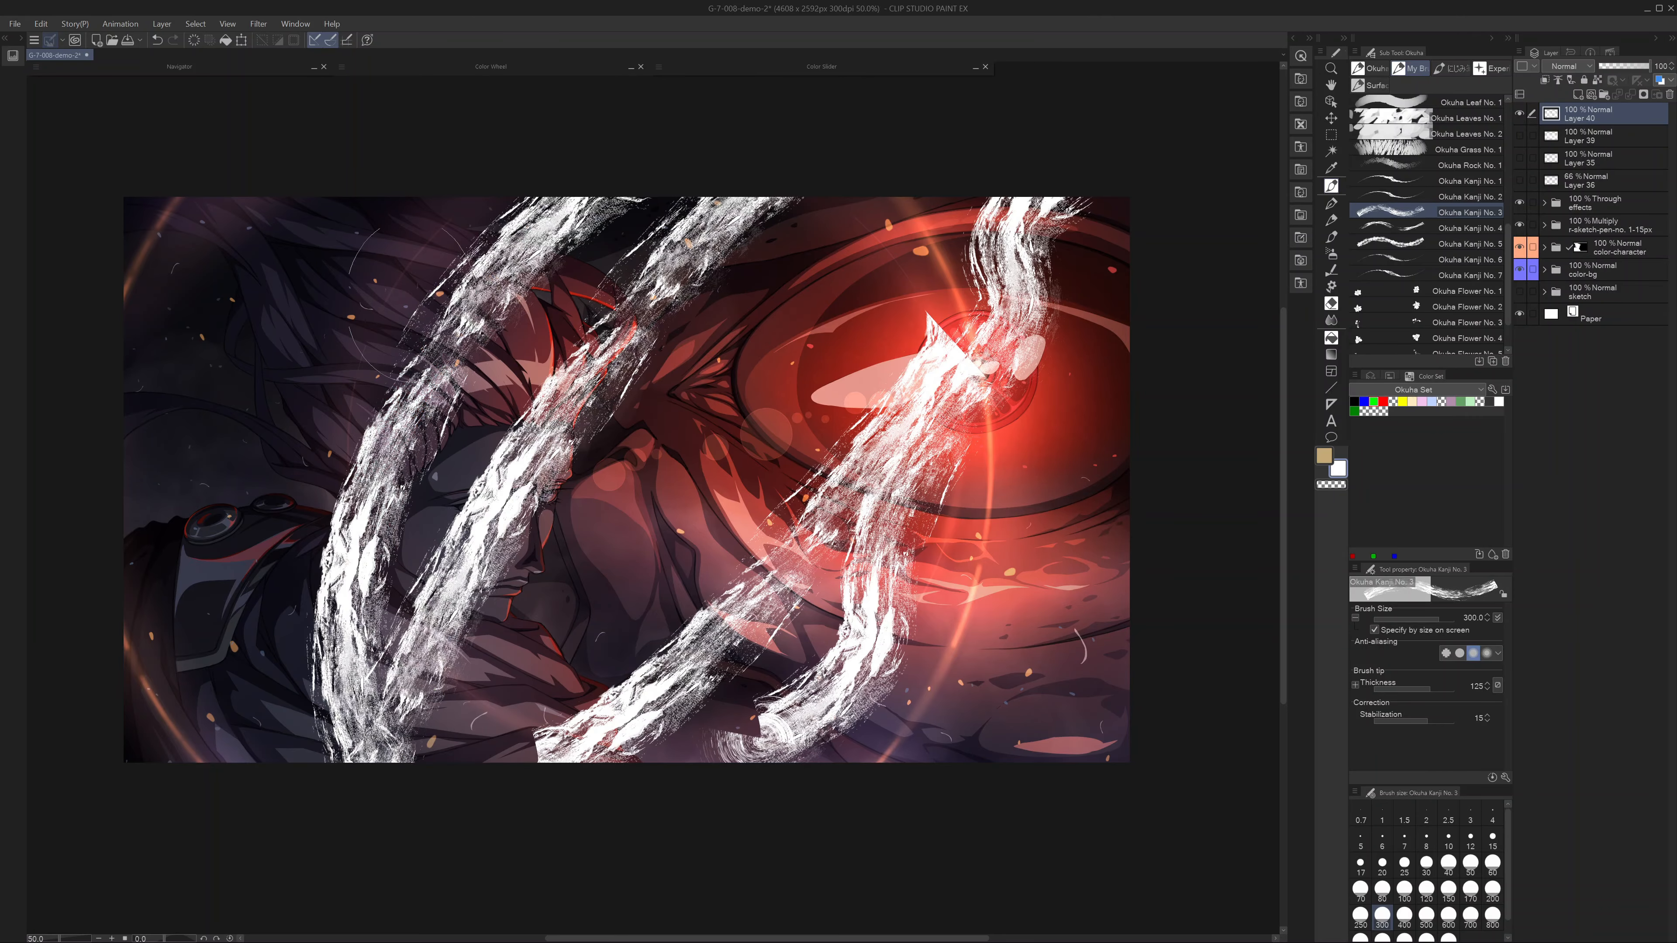
pyautogui.moveTo(356, 199); pyautogui.dragTo(283, 759)
pyautogui.moveTo(330, 248); pyautogui.dragTo(317, 568)
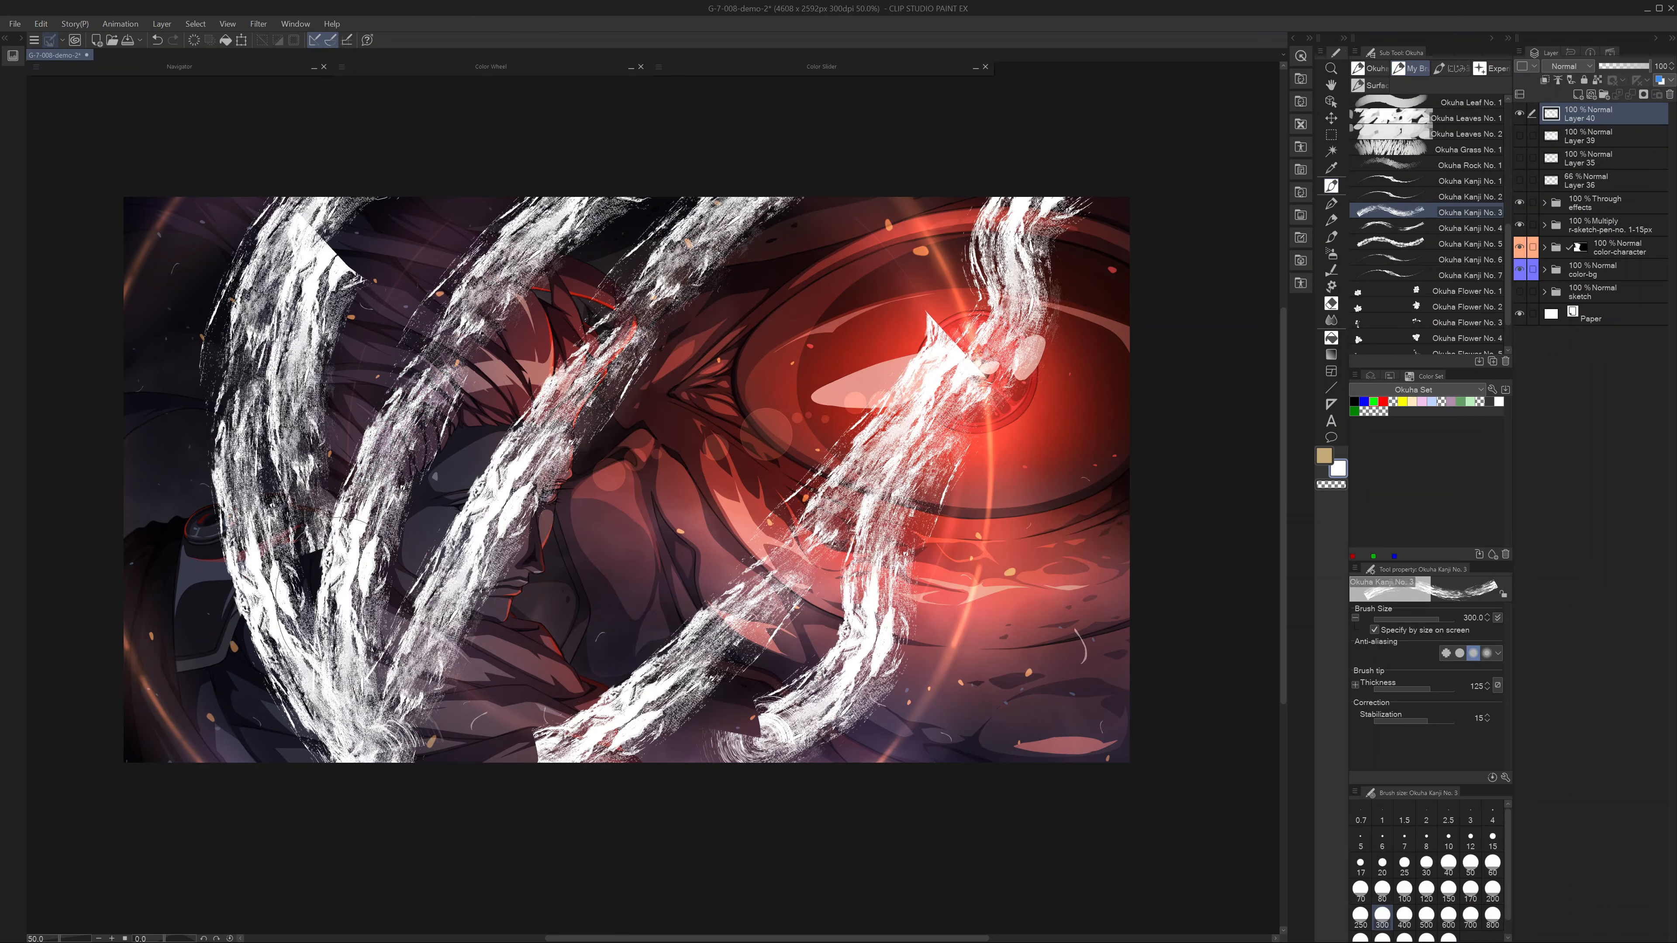
pyautogui.moveTo(917, 149); pyautogui.dragTo(859, 436)
pyautogui.moveTo(1129, 376)
pyautogui.mouseDown()
pyautogui.moveTo(1087, 541)
pyautogui.moveTo(852, 793)
pyautogui.mouseUp()
# - Hide those strokes and, on a new layer, paint a looping white stroke with Okuha Kanji No. 3 and a diagonal one with No. 5 at size 400
pyautogui.hotkey('ctrl', 'shift', 'n')
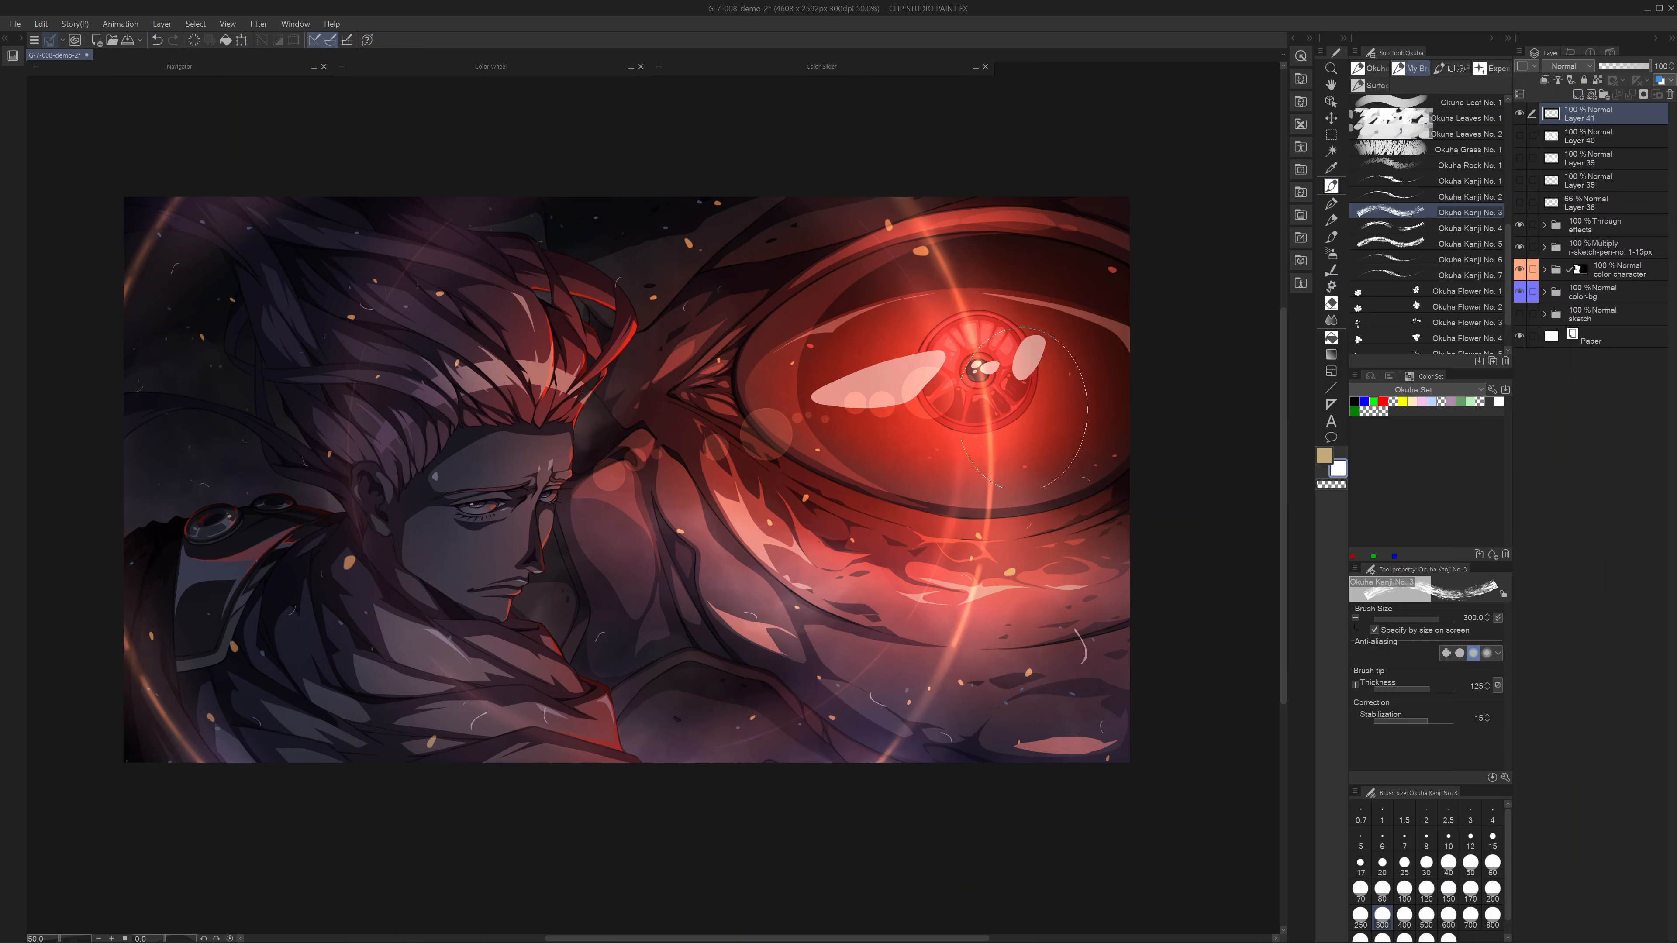
pyautogui.moveTo(1126, 294)
pyautogui.mouseDown()
pyautogui.moveTo(1070, 396)
pyautogui.moveTo(393, 787)
pyautogui.moveTo(528, 429)
pyautogui.moveTo(171, 411)
pyautogui.moveTo(826, 759)
pyautogui.moveTo(1083, 661)
pyautogui.moveTo(1116, 615)
pyautogui.mouseUp()
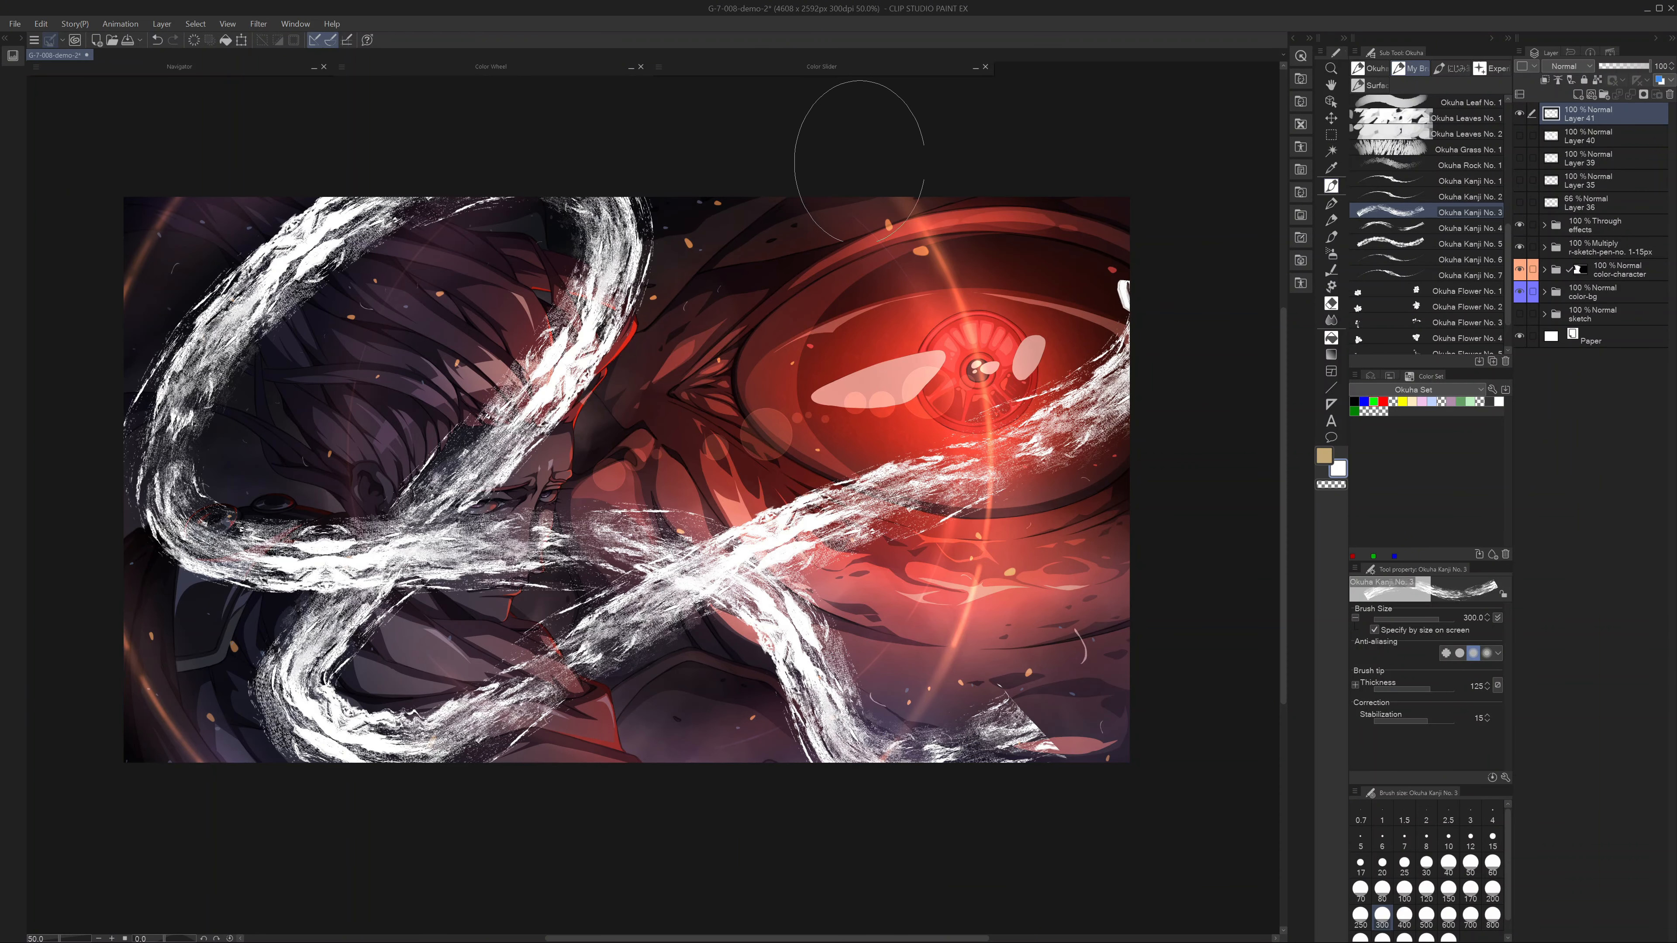
pyautogui.click(1466, 244)
pyautogui.click(1405, 915)
pyautogui.moveTo(963, 119)
pyautogui.mouseDown()
pyautogui.moveTo(634, 667)
pyautogui.moveTo(505, 733)
pyautogui.mouseUp()
# - Hide the looping stroke layer and paint two thick white diagonal bands on a new layer with Okuha Kanji No. 5 at size 200
pyautogui.click(1578, 94)
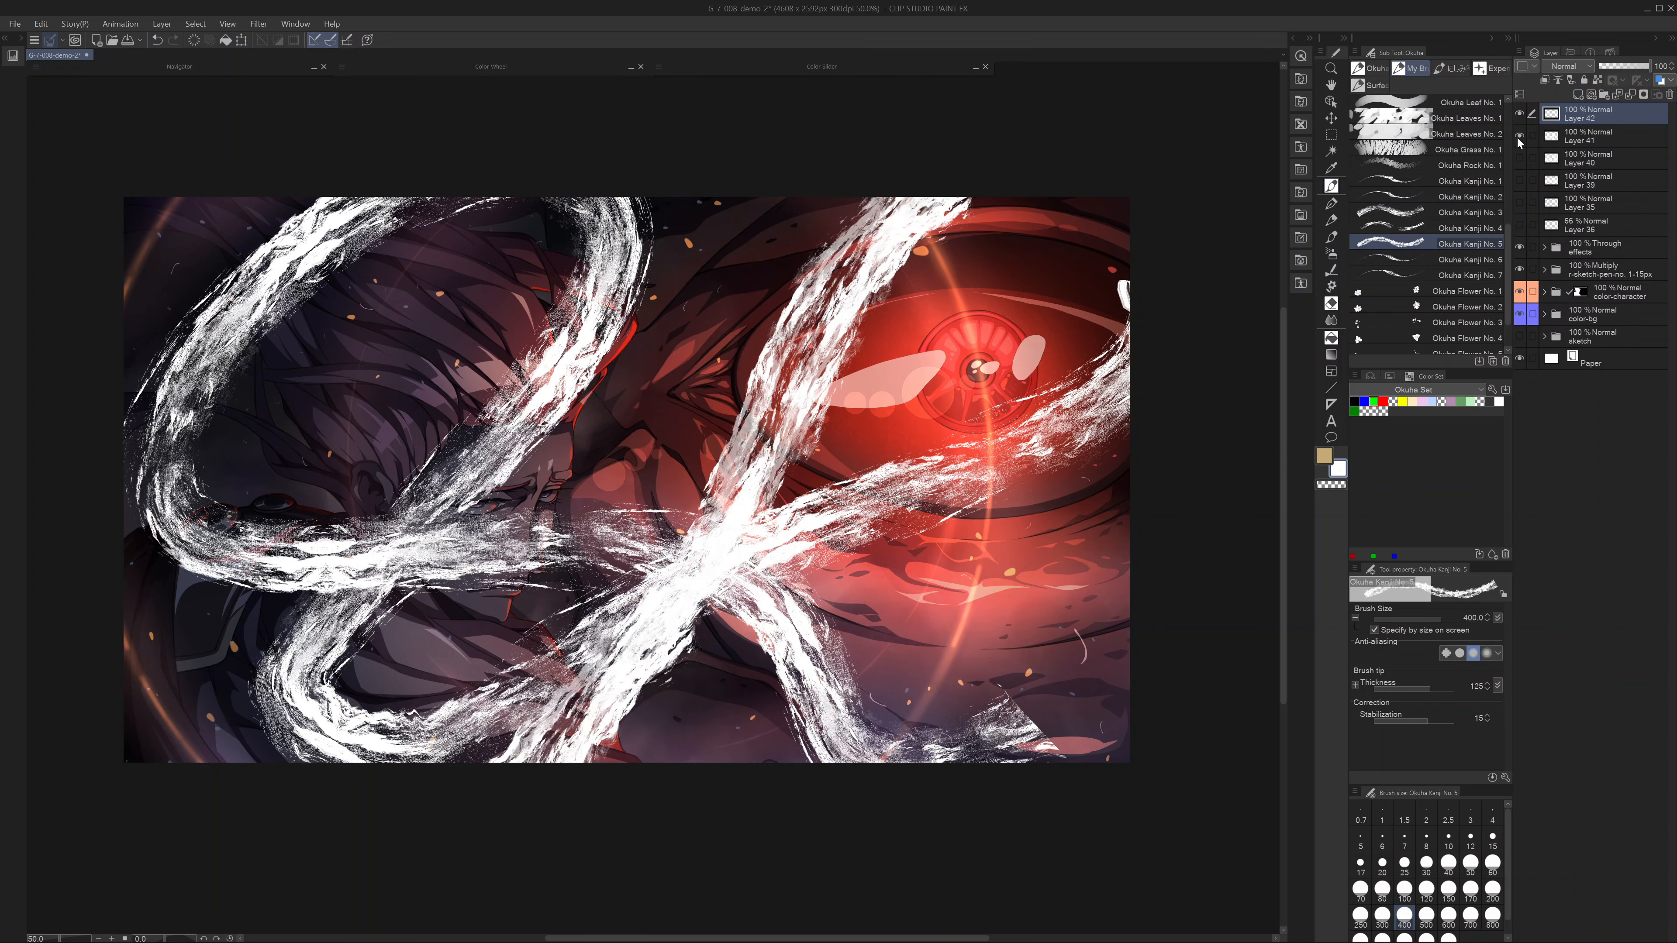
pyautogui.click(1519, 136)
pyautogui.press('[')
pyautogui.press('[')
pyautogui.press('[')
pyautogui.moveTo(957, 145)
pyautogui.mouseDown()
pyautogui.moveTo(454, 597)
pyautogui.moveTo(374, 817)
pyautogui.mouseUp()
pyautogui.moveTo(1186, 427)
pyautogui.mouseDown()
pyautogui.moveTo(825, 690)
pyautogui.moveTo(562, 819)
pyautogui.mouseUp()
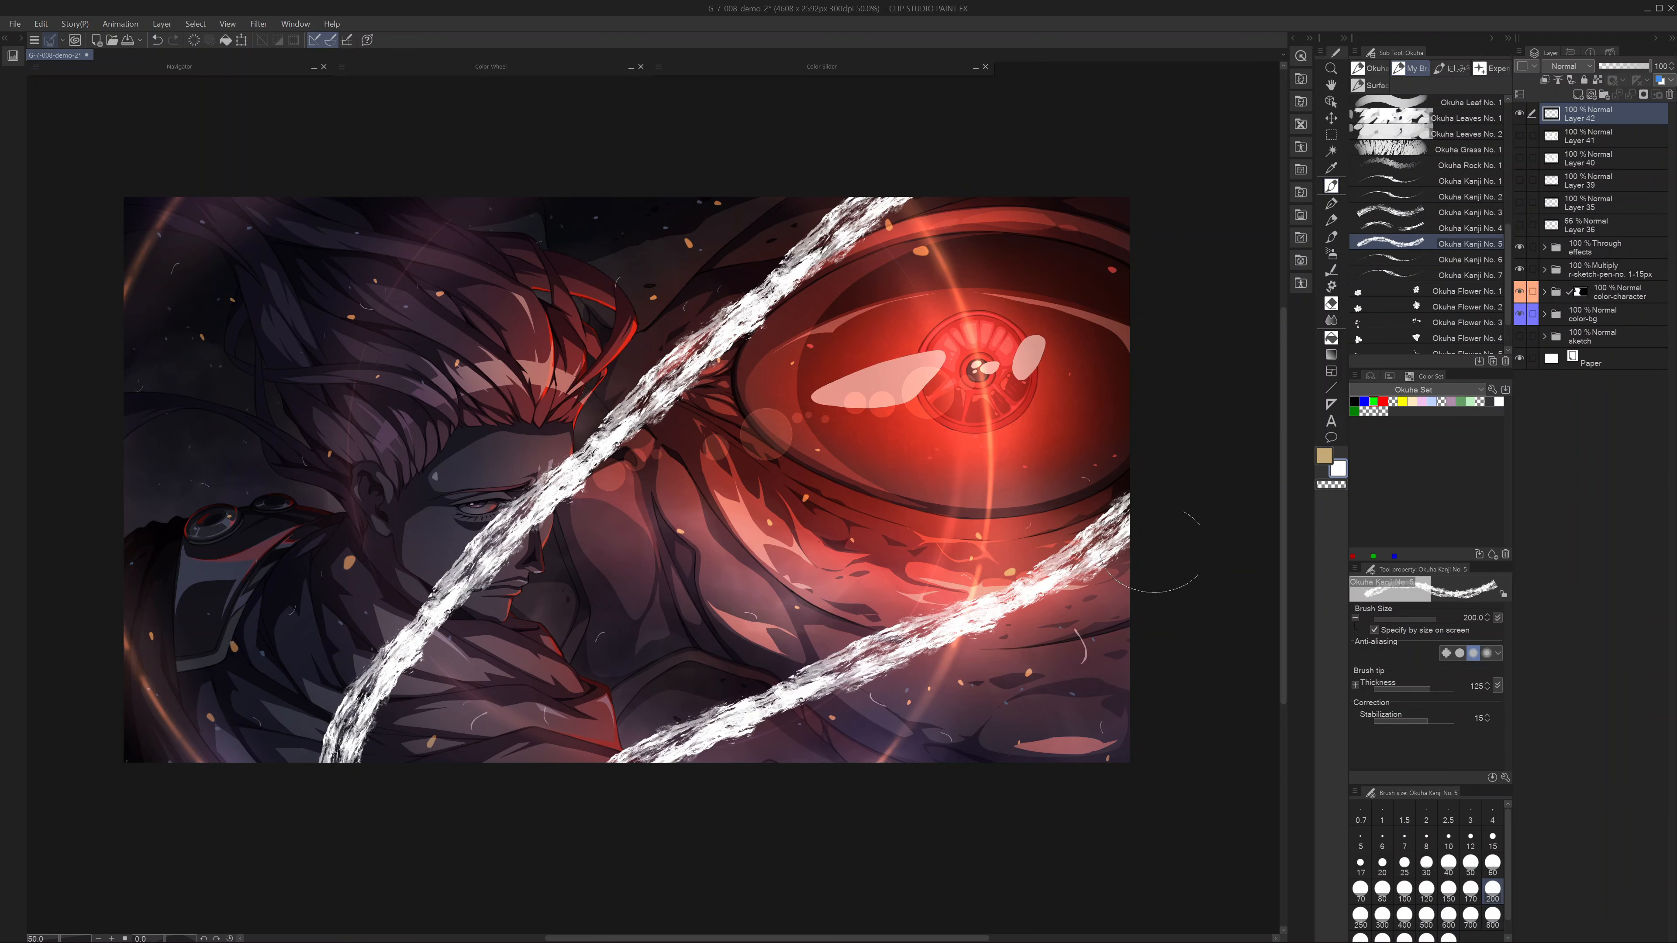
pyautogui.moveTo(1150, 552); pyautogui.dragTo(562, 859)
pyautogui.moveTo(802, 247); pyautogui.dragTo(356, 727)
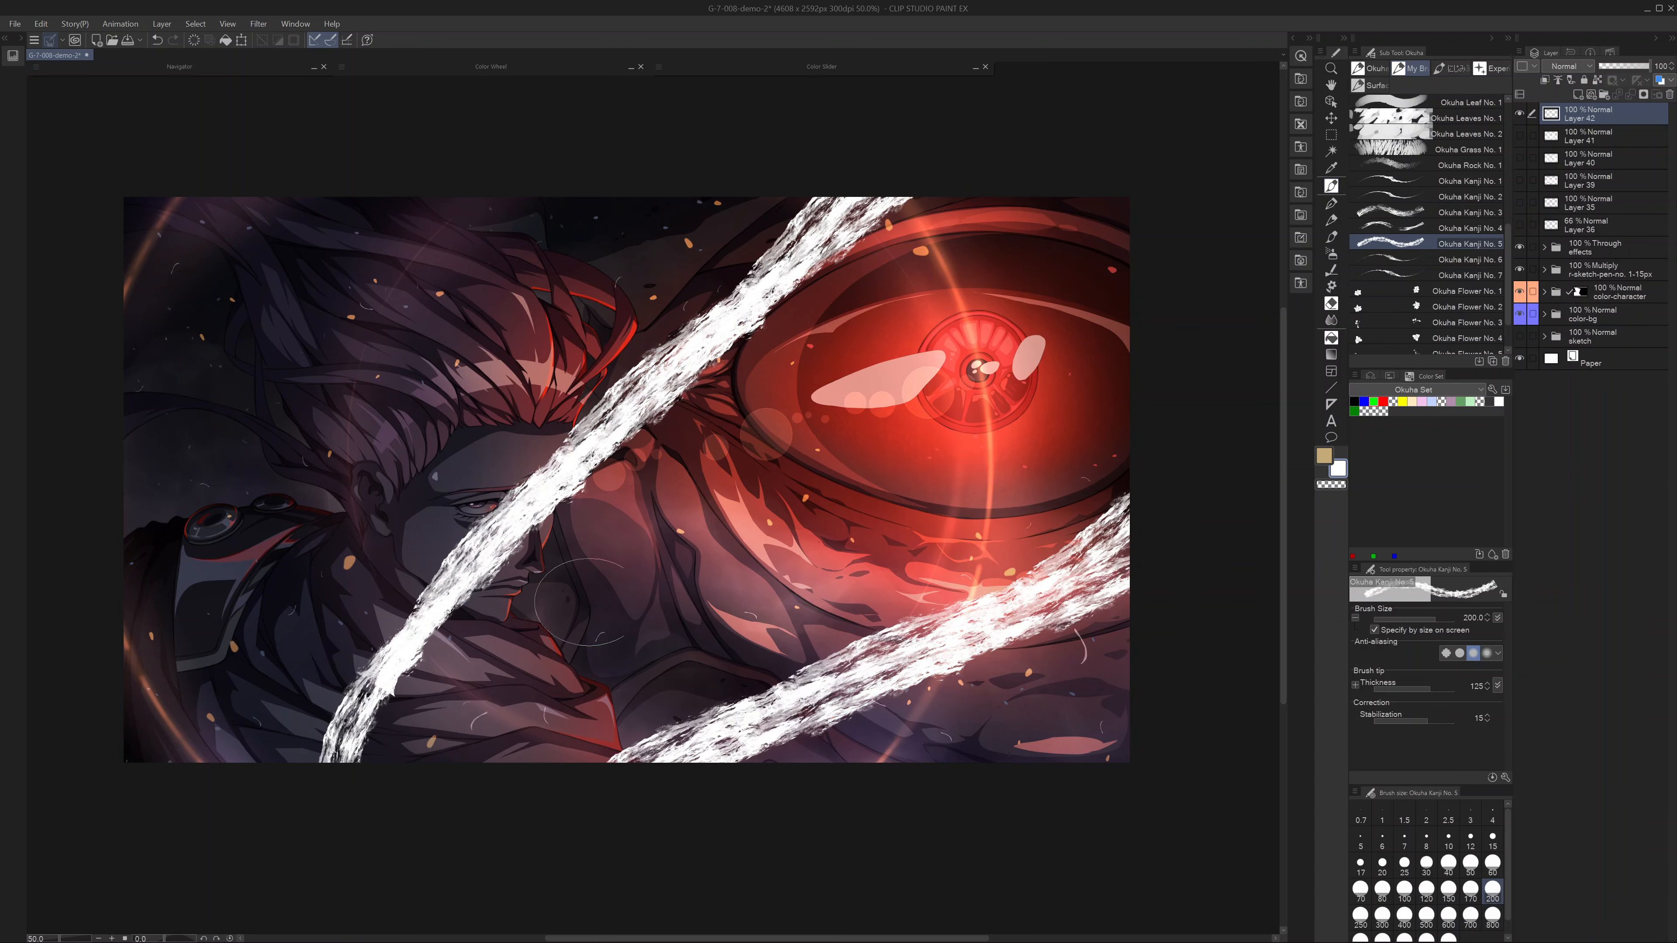
# - Thin and roughen both diagonal bands by painting over them in transparent color with Okuha Kanji No. 5
pyautogui.click(1331, 484)
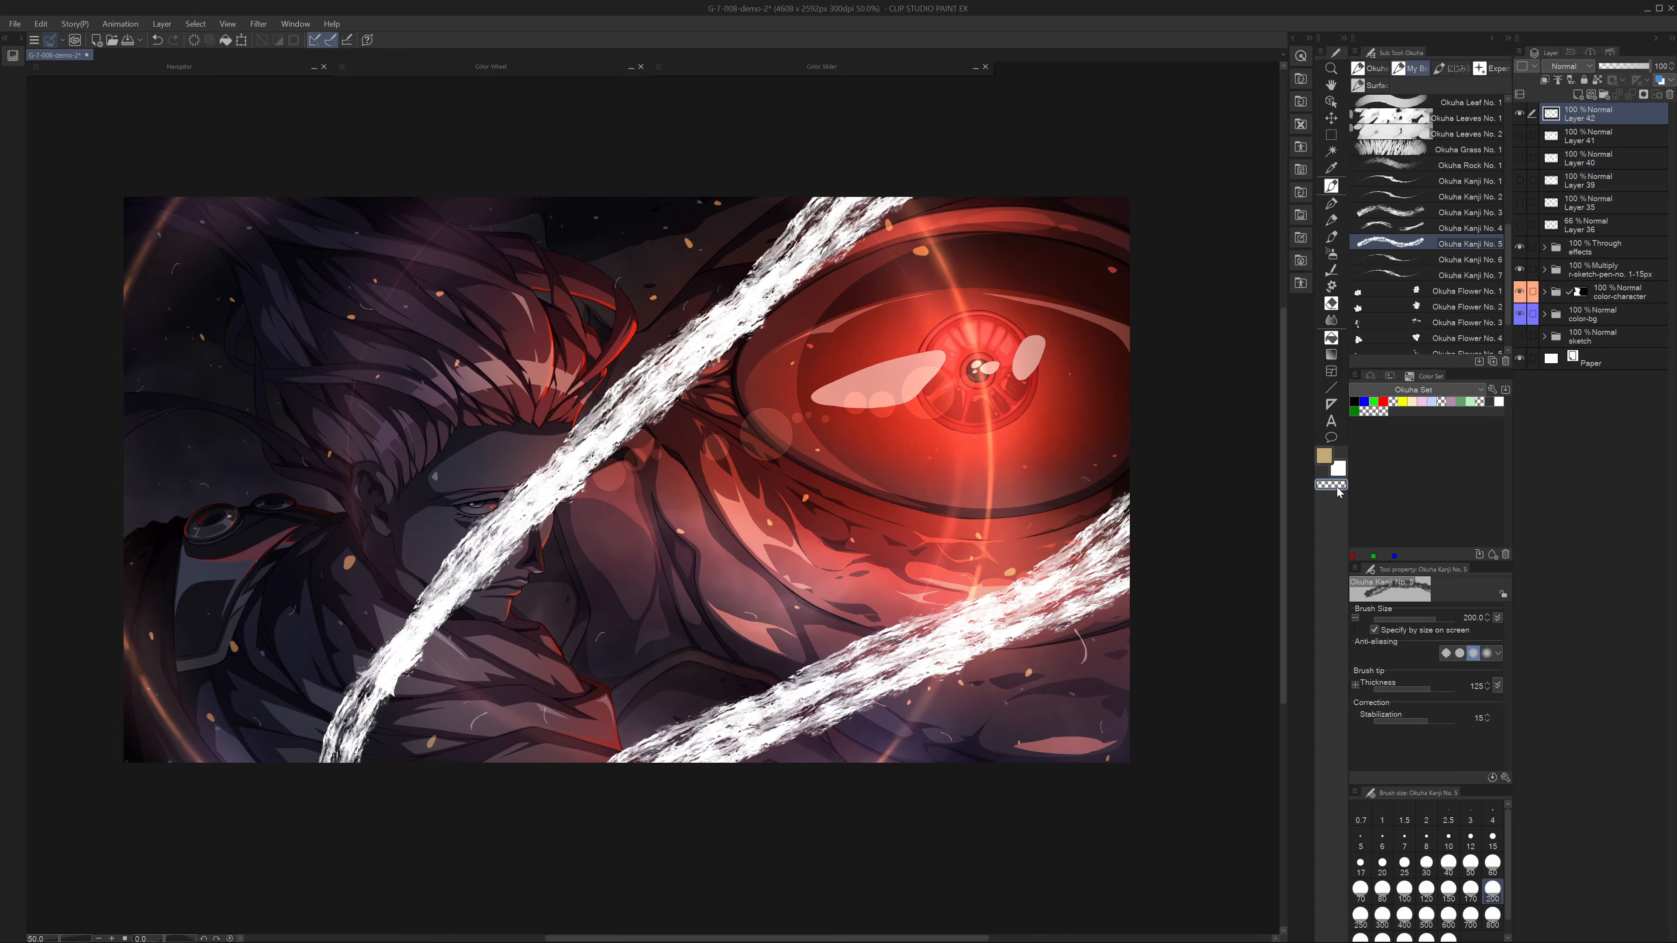
pyautogui.moveTo(543, 522)
pyautogui.mouseDown()
pyautogui.moveTo(759, 277)
pyautogui.moveTo(319, 804)
pyautogui.moveTo(1033, 127)
pyautogui.moveTo(707, 377)
pyautogui.moveTo(592, 585)
pyautogui.mouseUp()
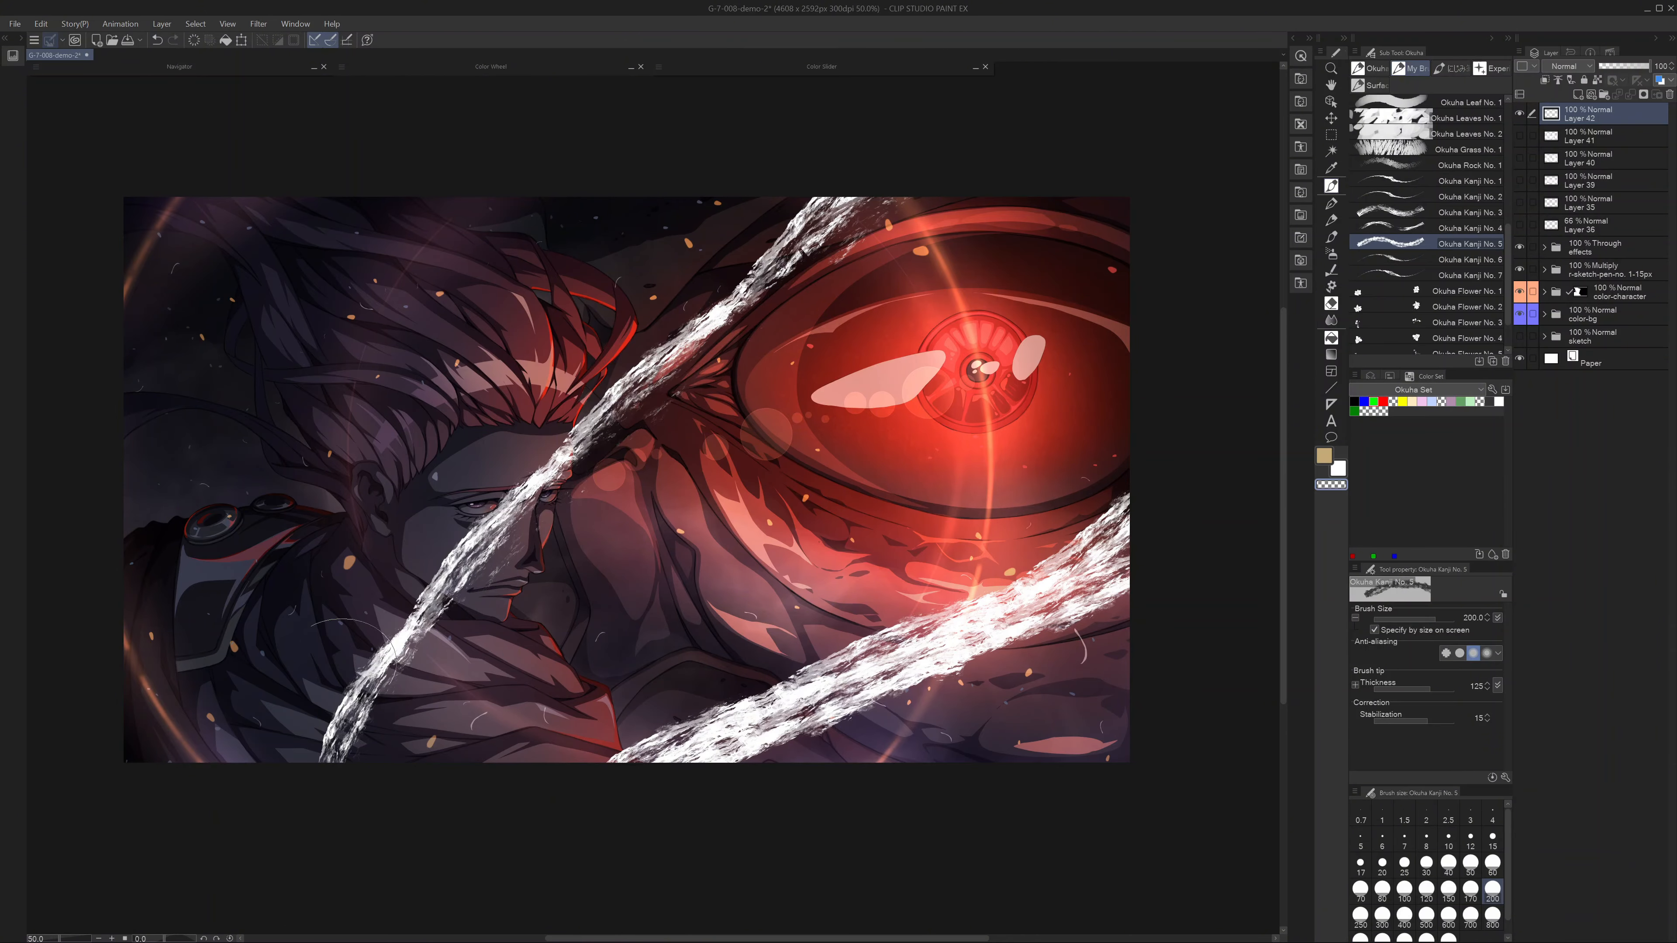
pyautogui.moveTo(356, 686)
pyautogui.mouseDown()
pyautogui.moveTo(548, 476)
pyautogui.moveTo(984, 321)
pyautogui.mouseUp()
pyautogui.moveTo(590, 879)
pyautogui.mouseDown()
pyautogui.moveTo(1200, 435)
pyautogui.moveTo(903, 680)
pyautogui.moveTo(554, 896)
pyautogui.moveTo(519, 863)
pyautogui.moveTo(910, 656)
pyautogui.moveTo(1135, 620)
pyautogui.mouseUp()
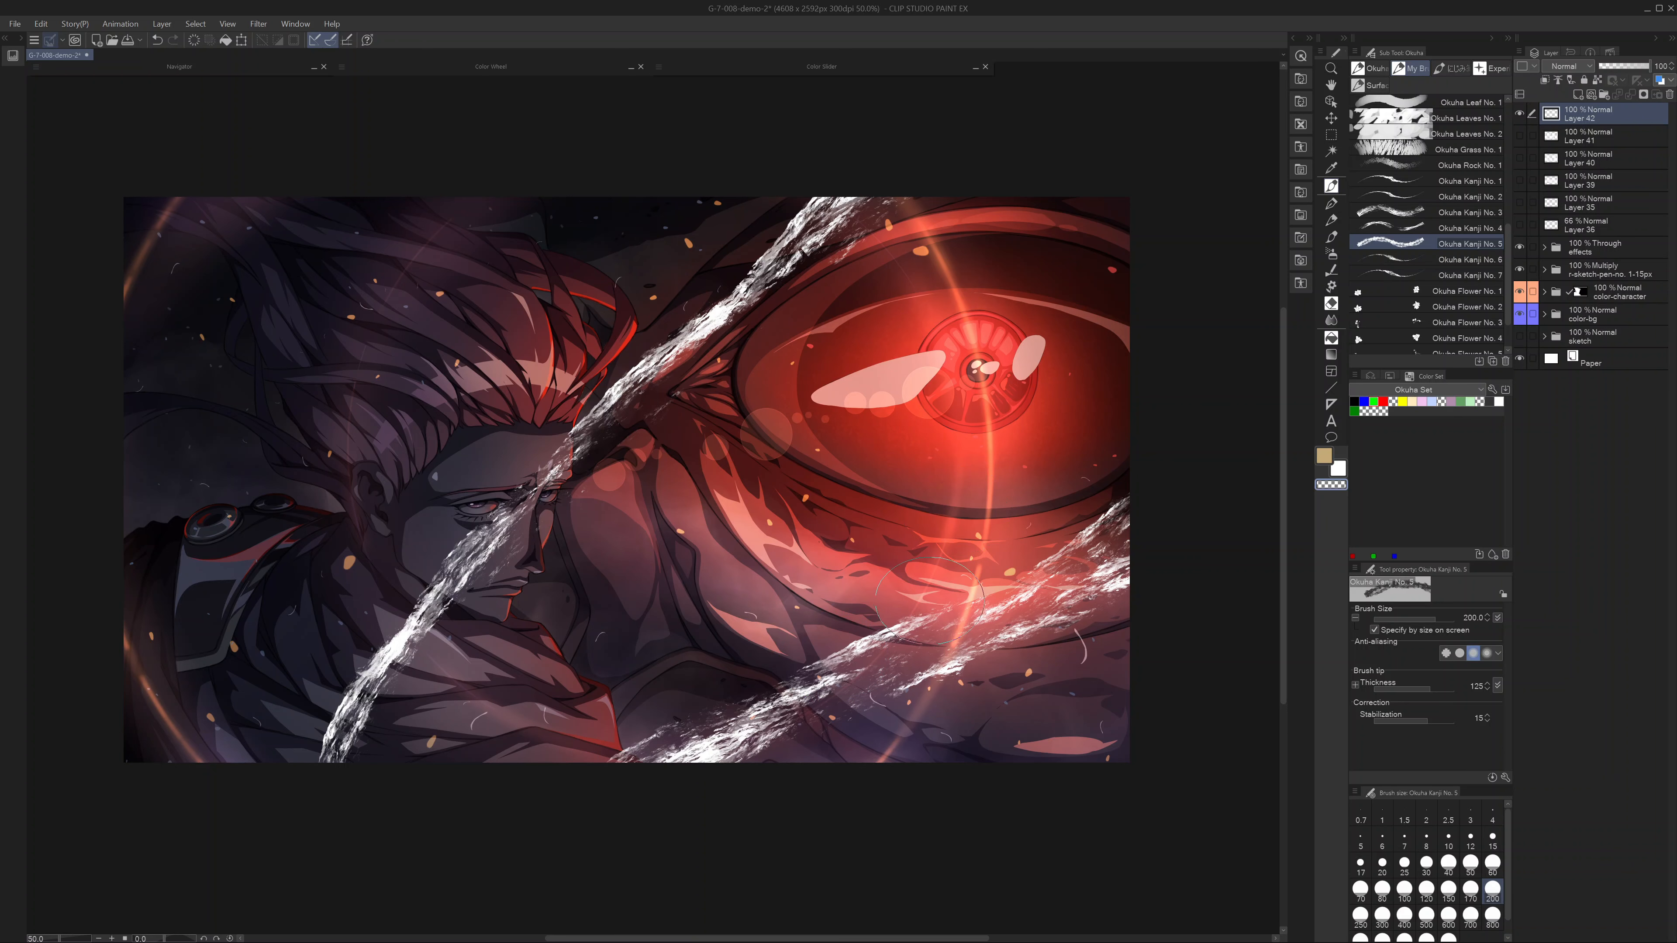
# - Hide the diagonal bands and place large white flowers over the character and eye on a new layer with Okuha Flower No. 1 at size 1200
pyautogui.click(1579, 96)
pyautogui.click(1519, 136)
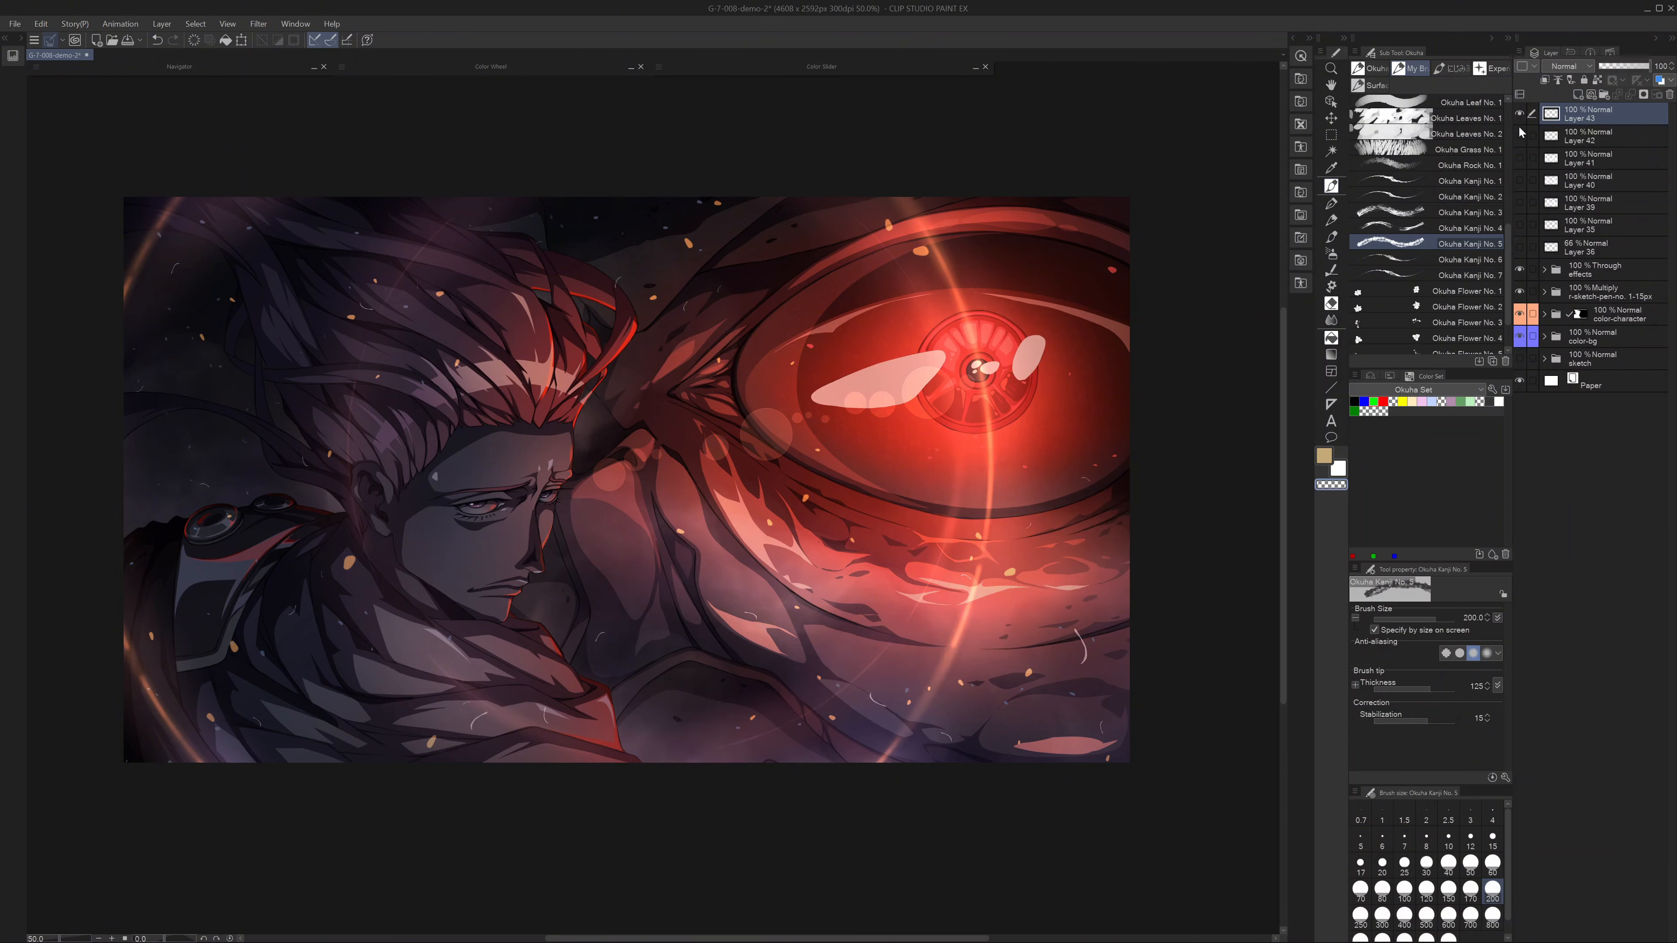
pyautogui.scroll(3, 1510, 128)
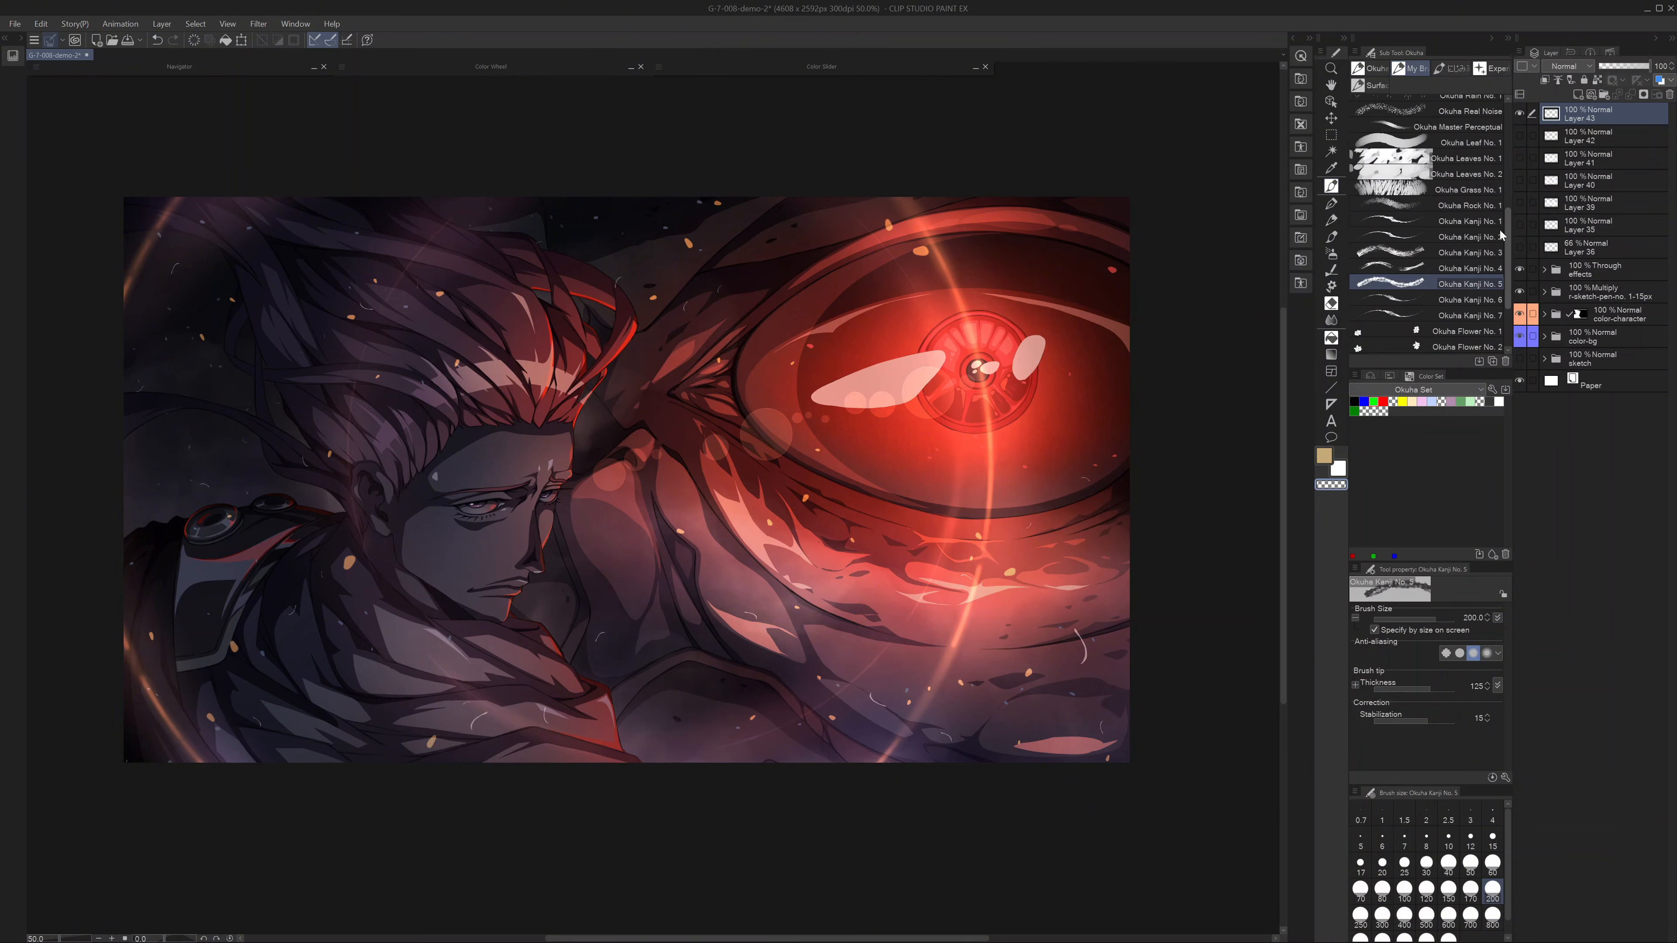
pyautogui.scroll(-4, 1500, 230)
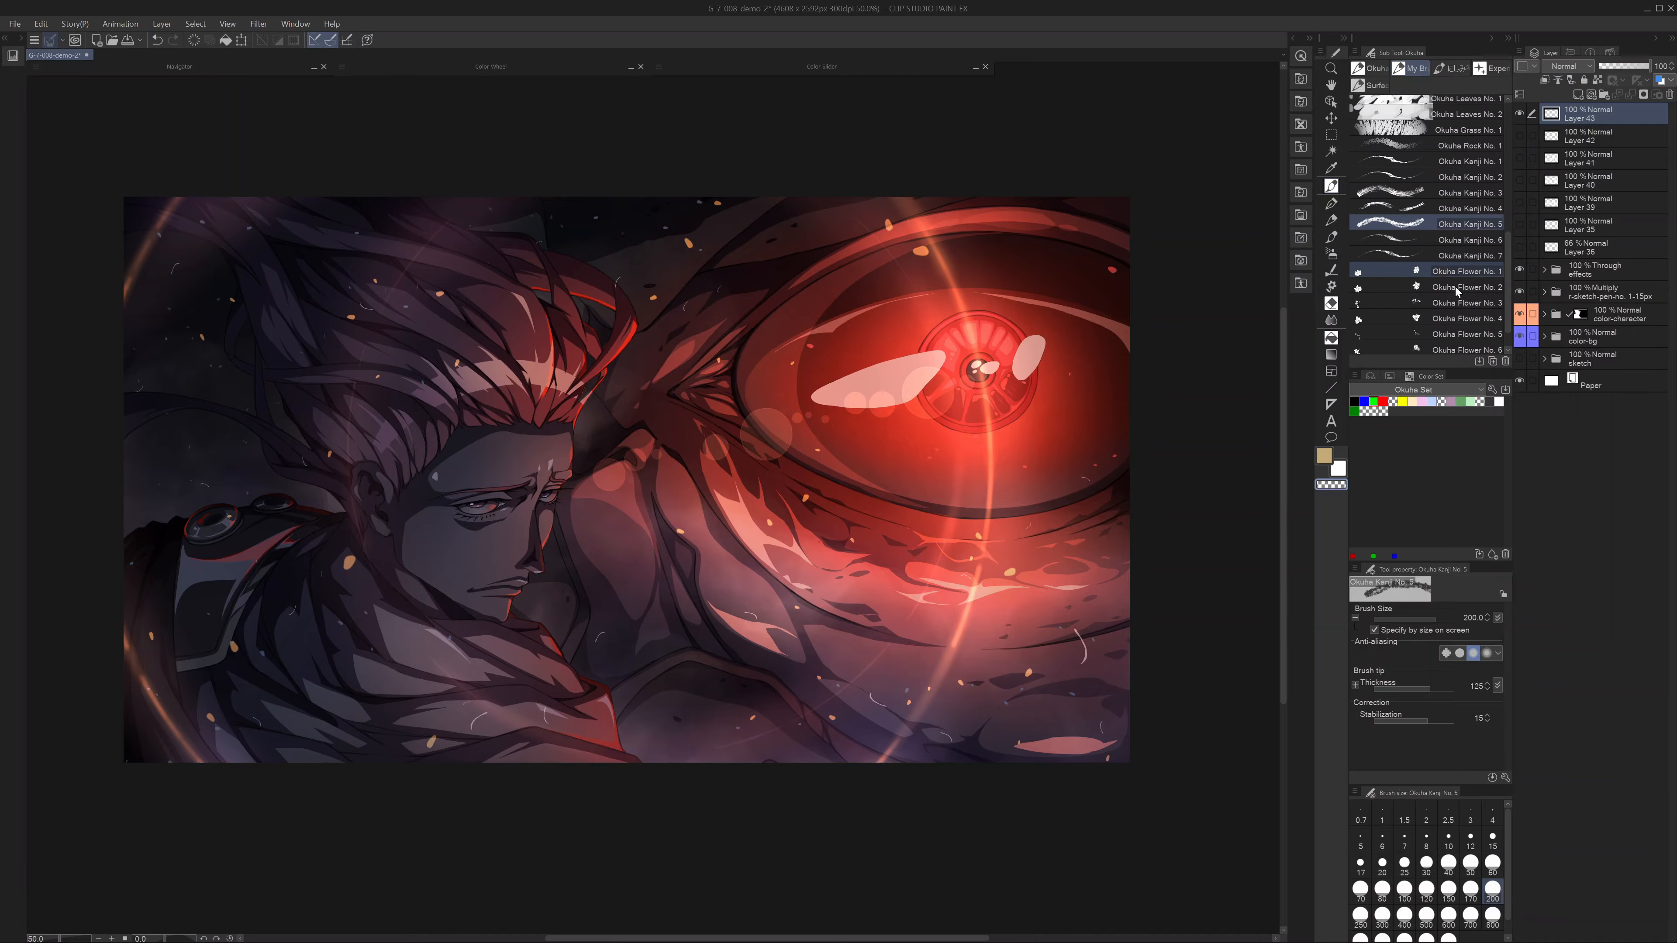
pyautogui.click(1439, 276)
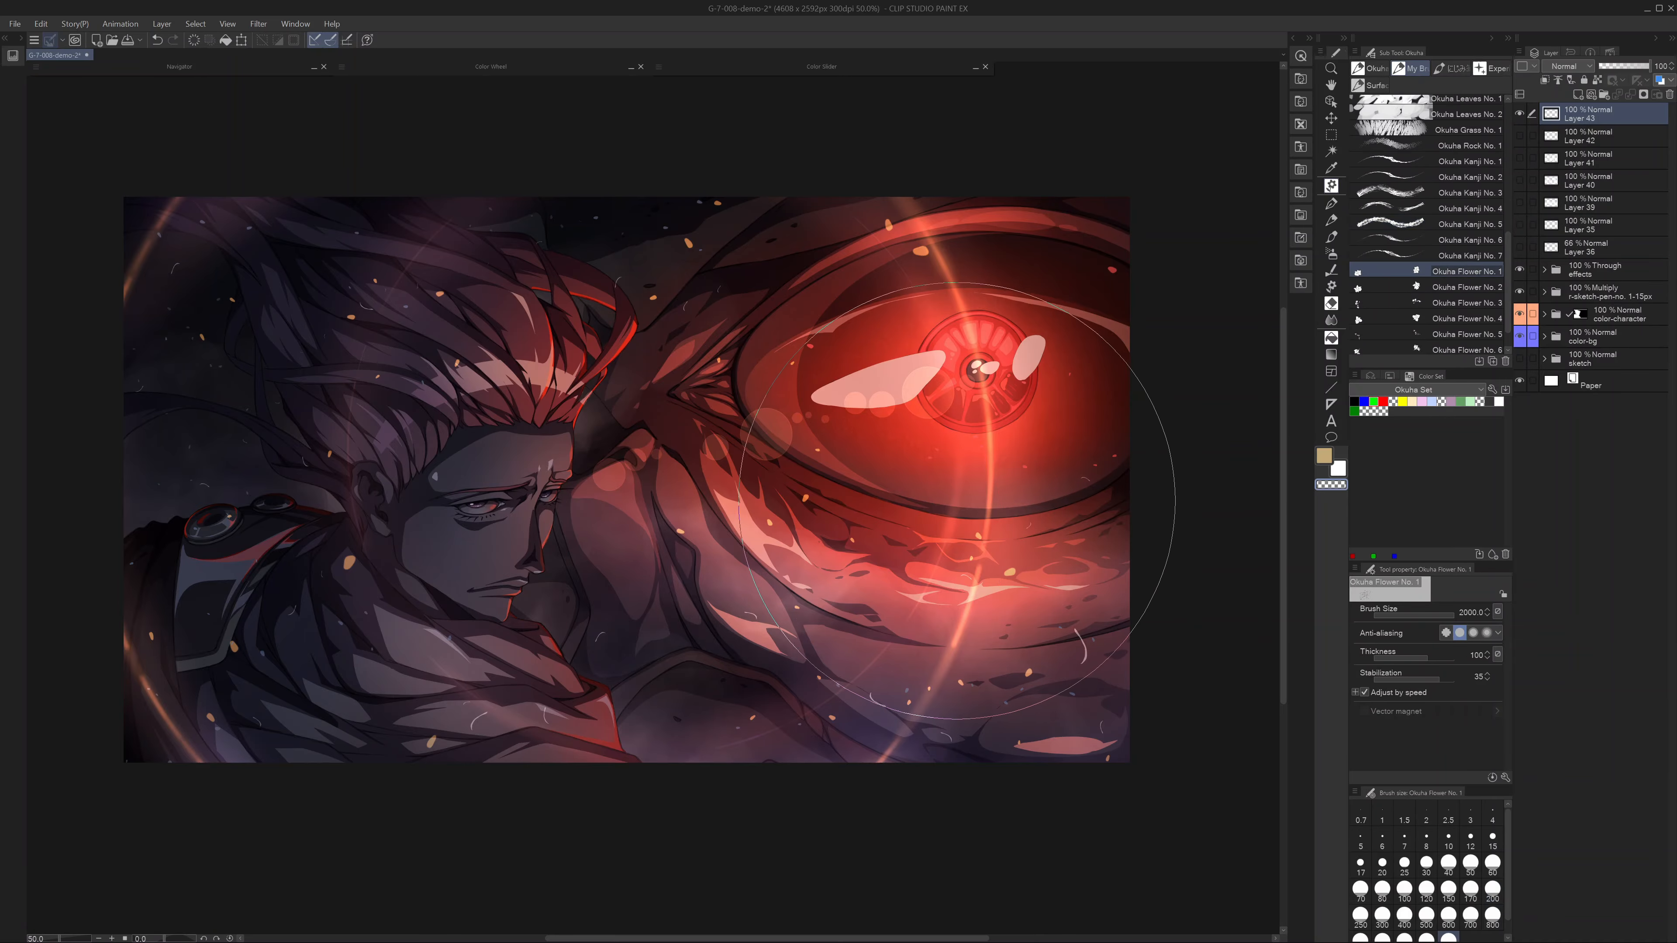
pyautogui.moveTo(1029, 480); pyautogui.dragTo(931, 594)
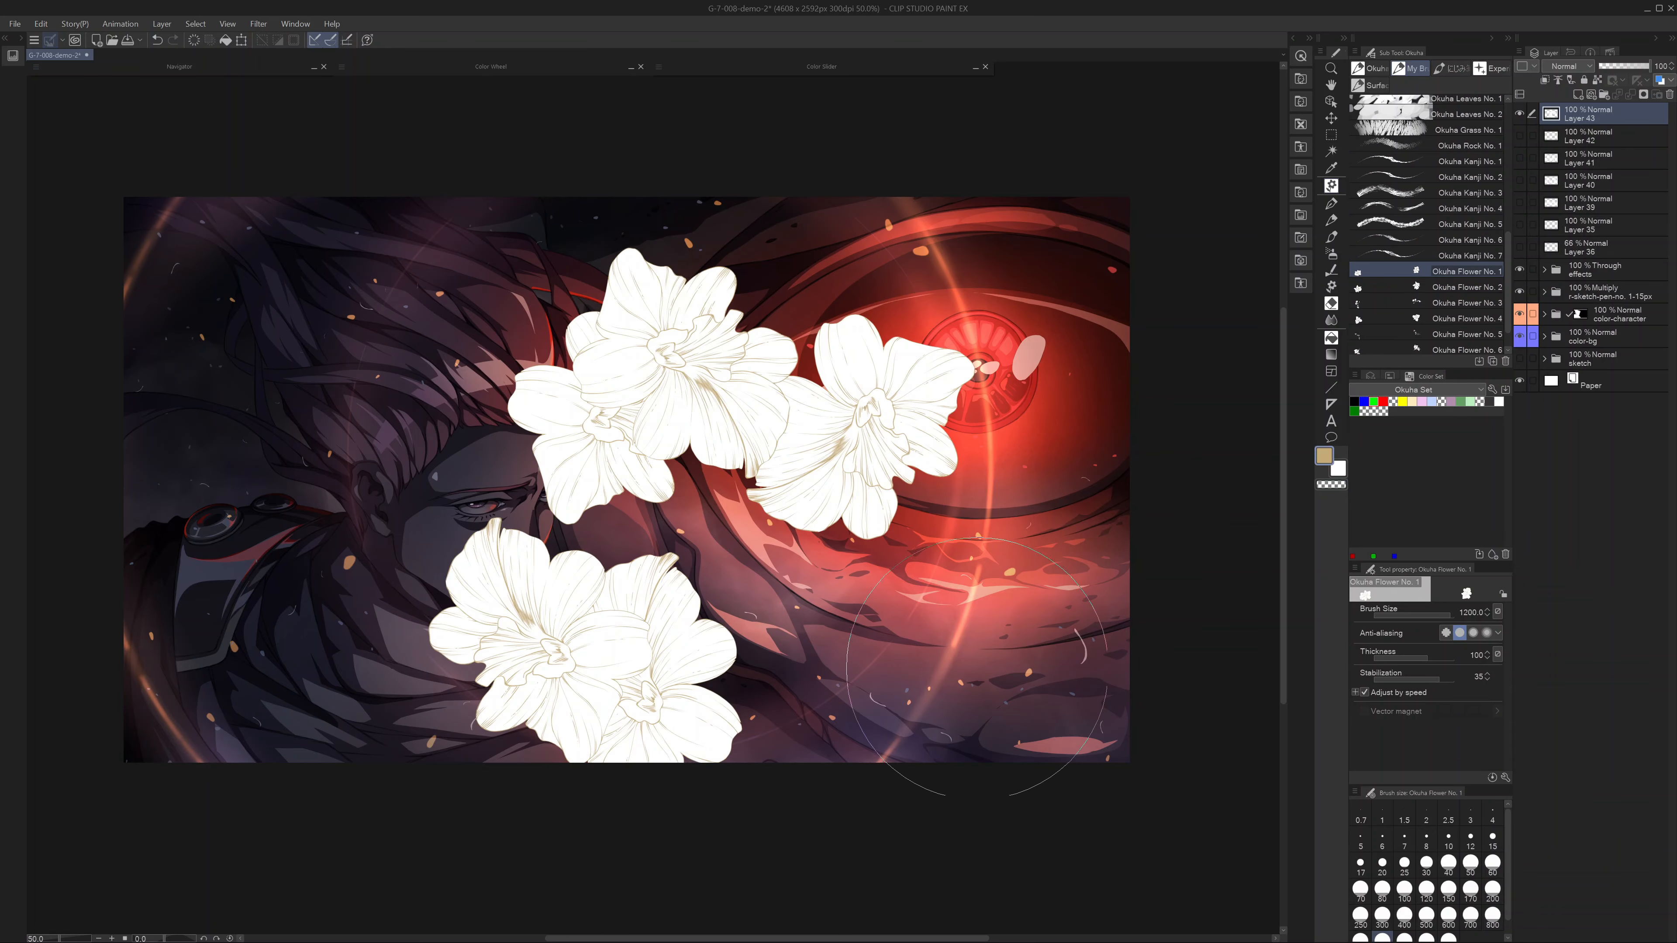
pyautogui.press('[')
pyautogui.press('[')
# - Hide the flower layer and return to the beginning of the Okuha brush list
pyautogui.click(1520, 115)
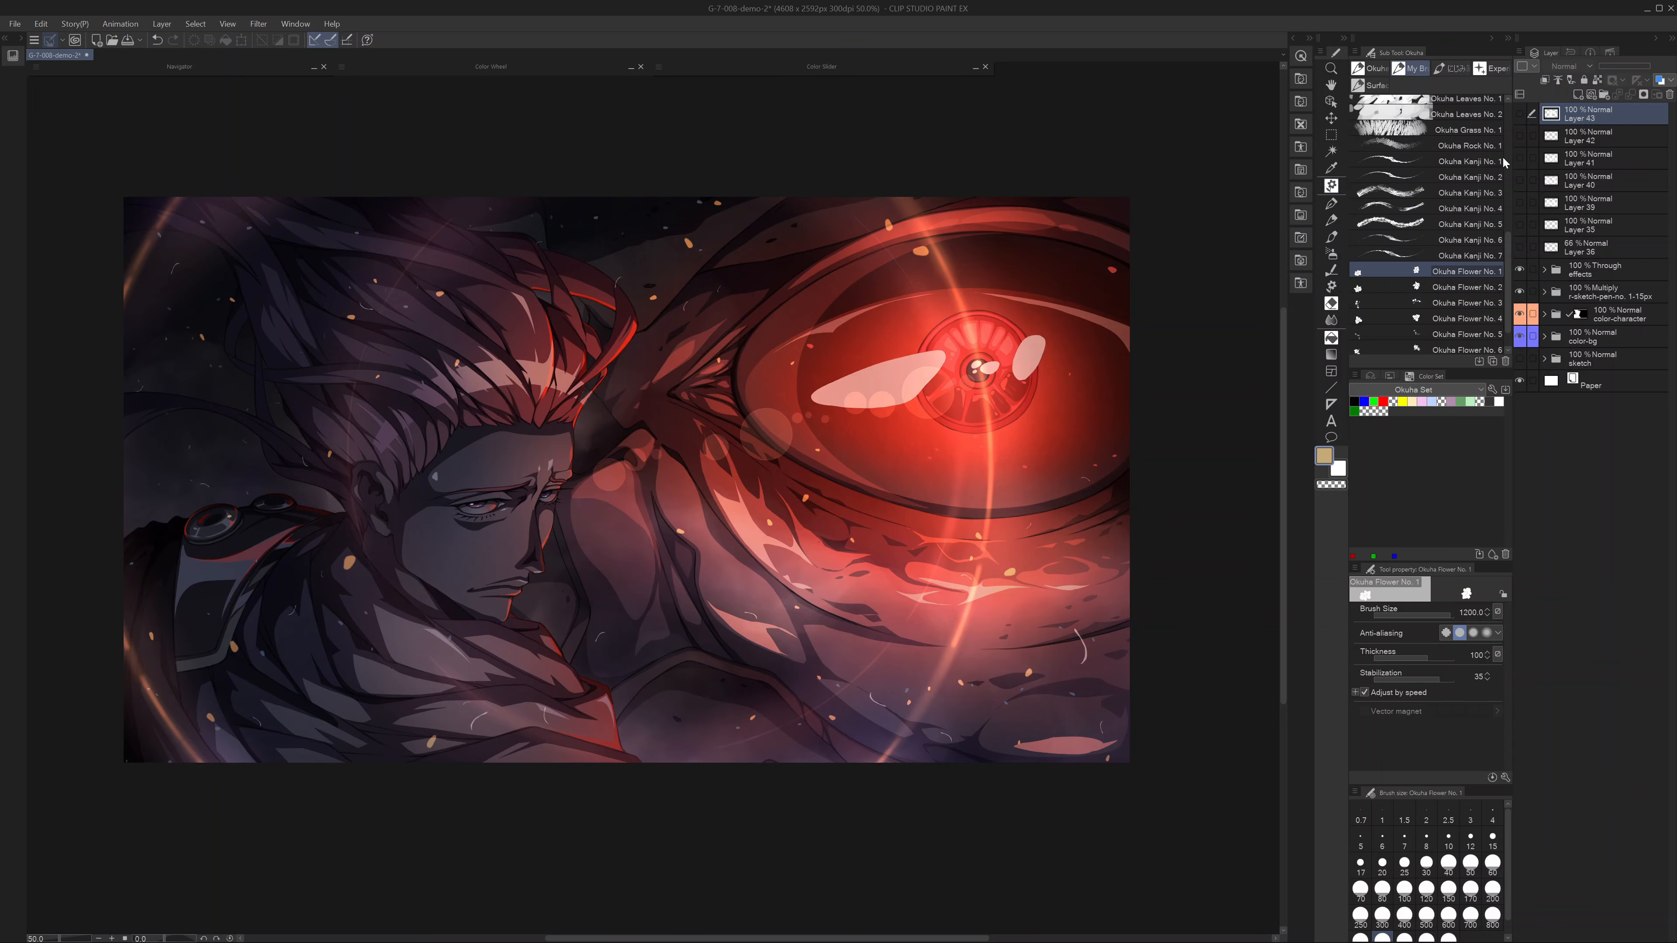
pyautogui.scroll(10, 1510, 304)
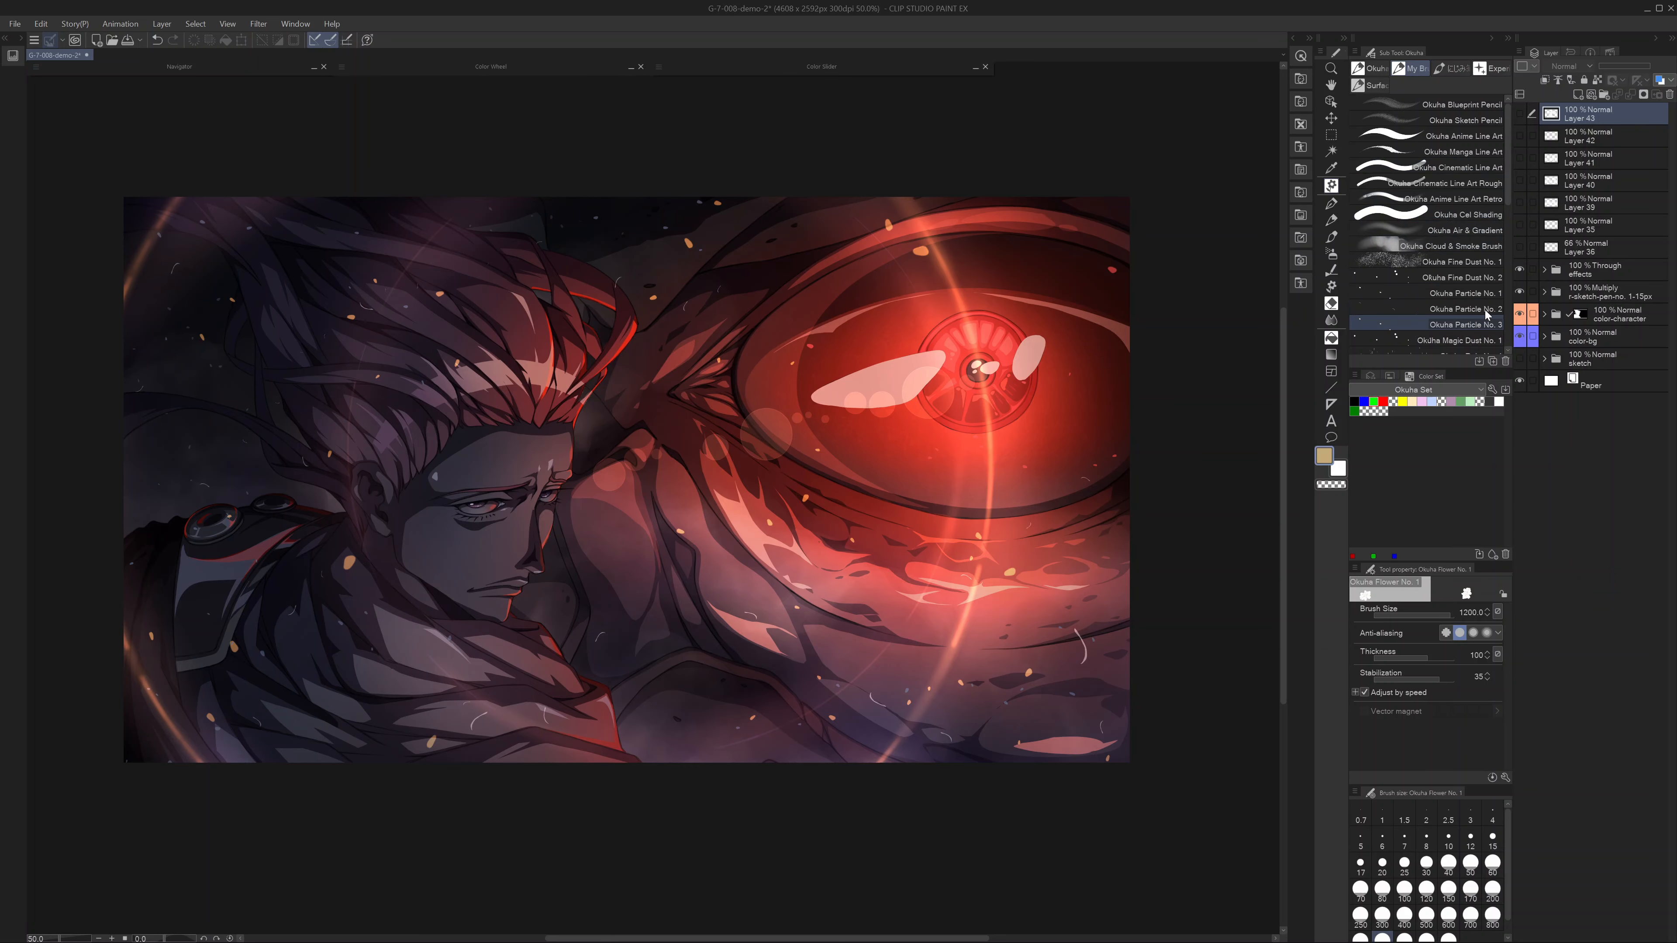
pyautogui.moveTo(1511, 160); pyautogui.dragTo(1501, 151)
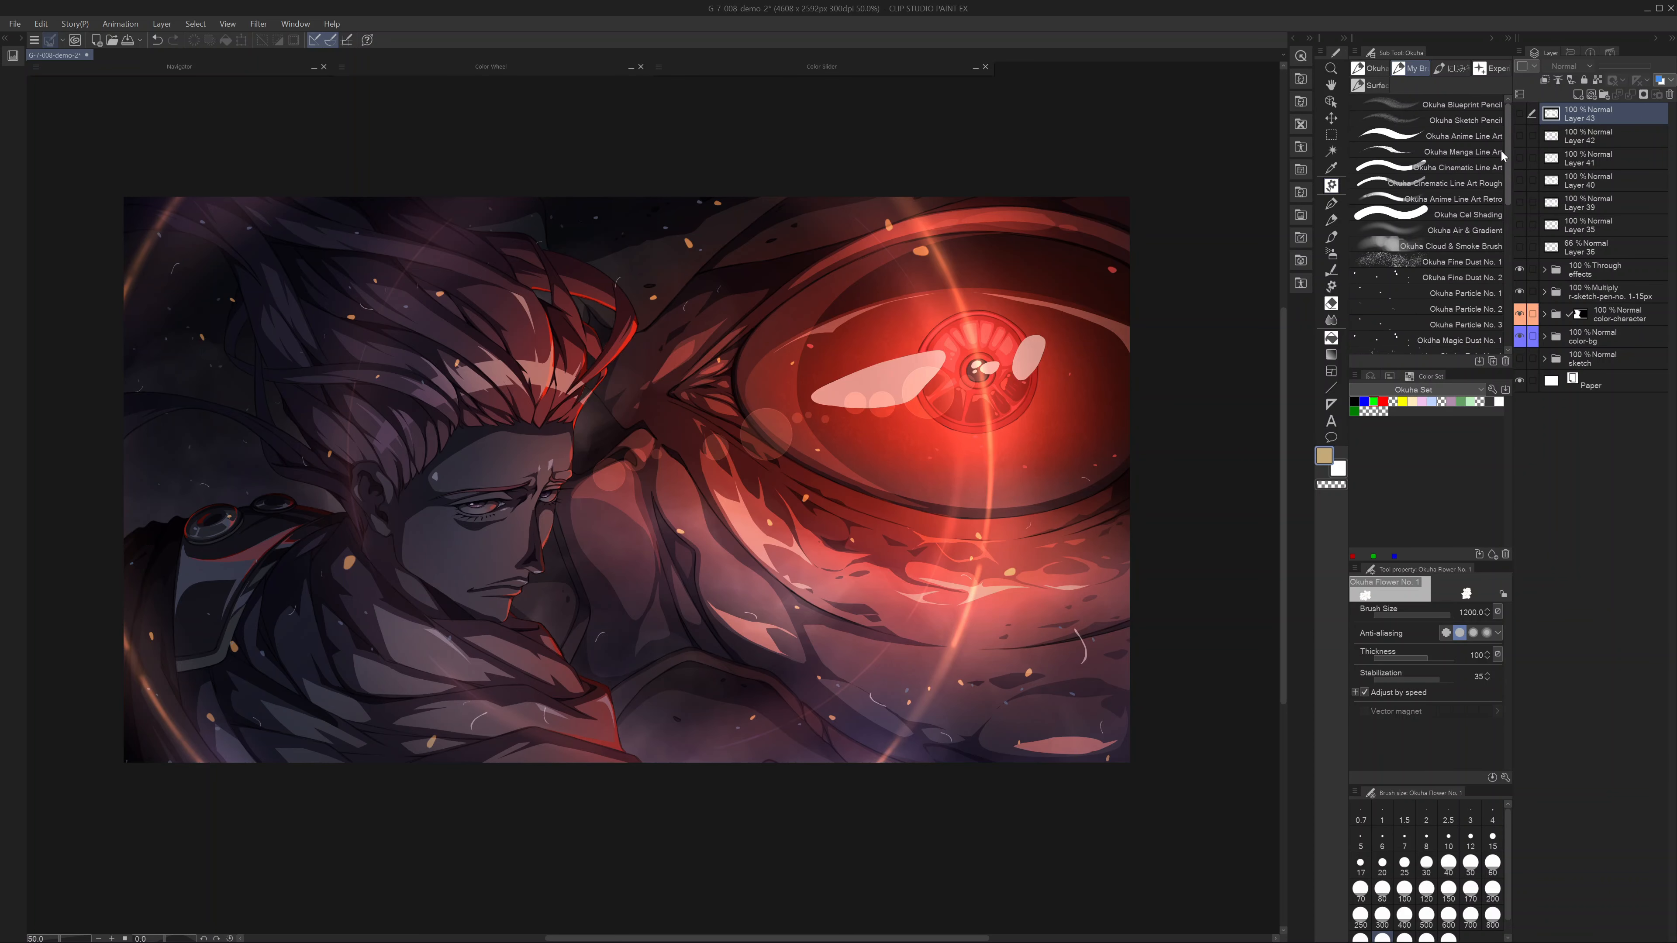